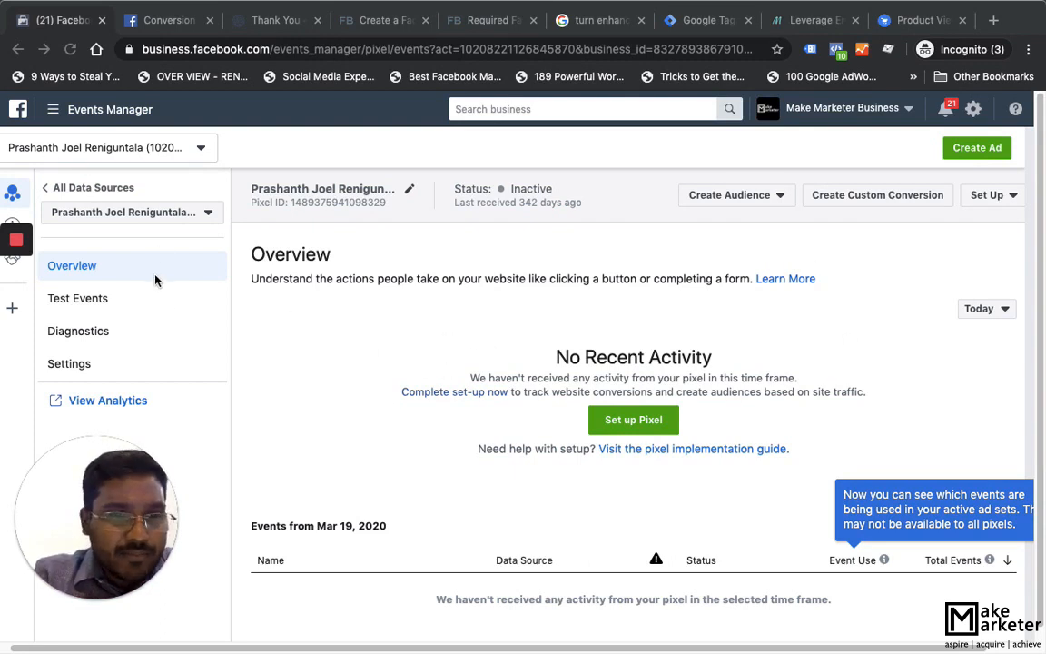
Start the pixel setup and choose to add the pixel code to the website manually
click(638, 424)
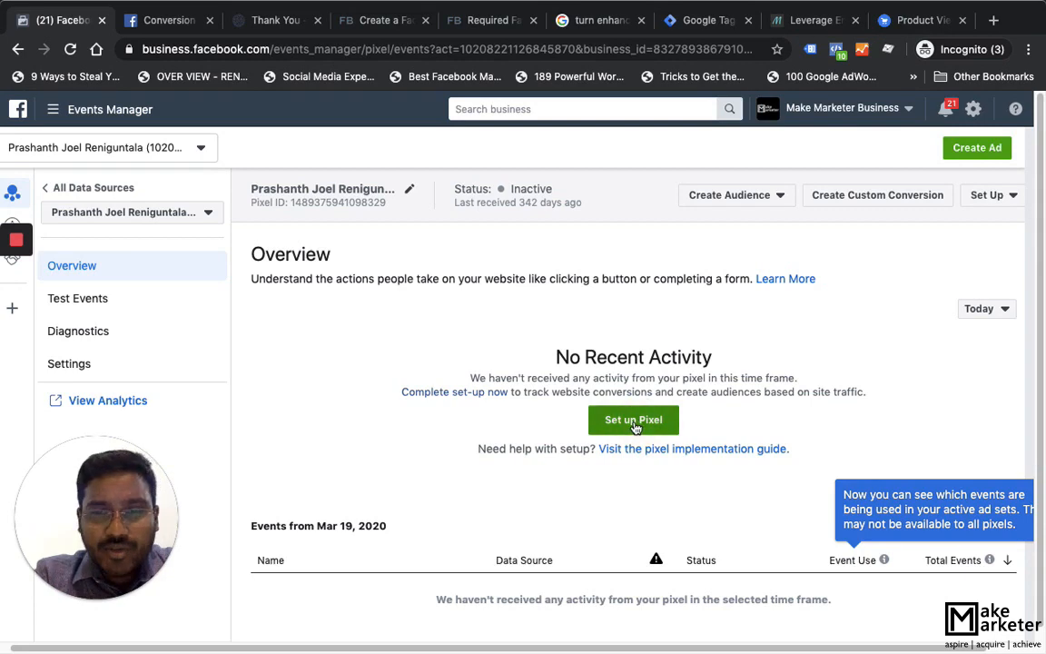
click(635, 423)
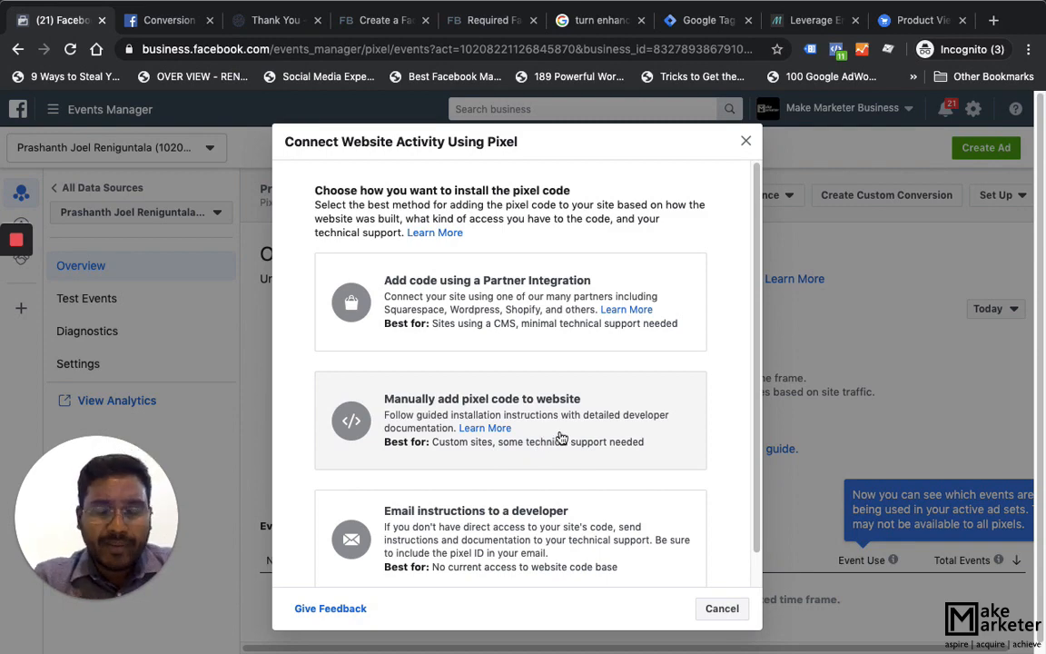
click(626, 435)
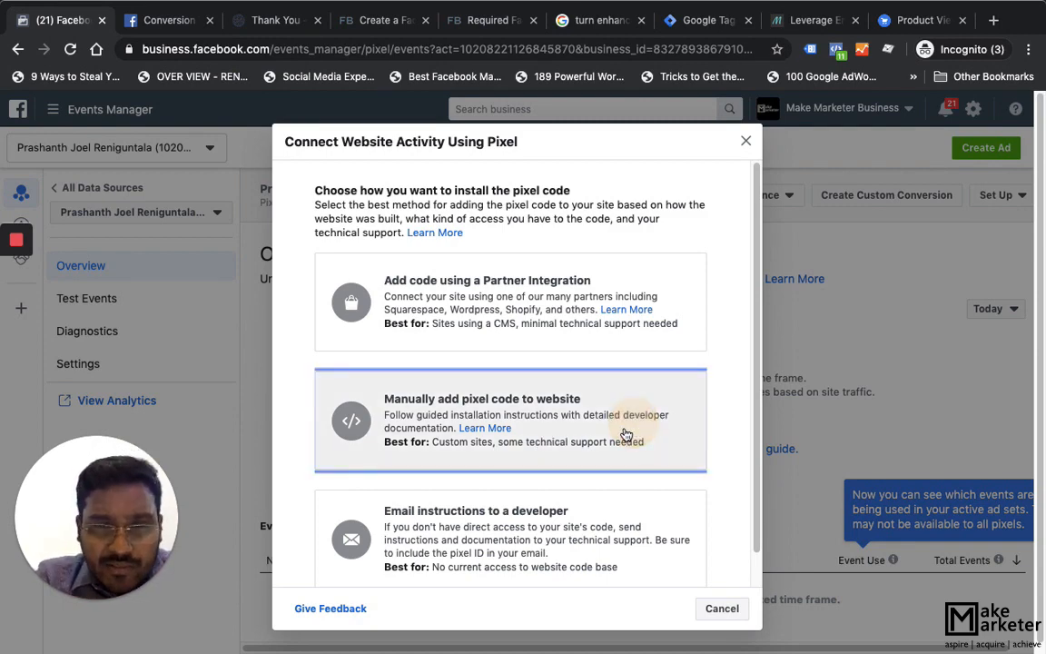
Examine the Facebook pixel base code, its header placement instructions and the Automatic Advanced Matching section below it
scroll(542, 470, down, 1)
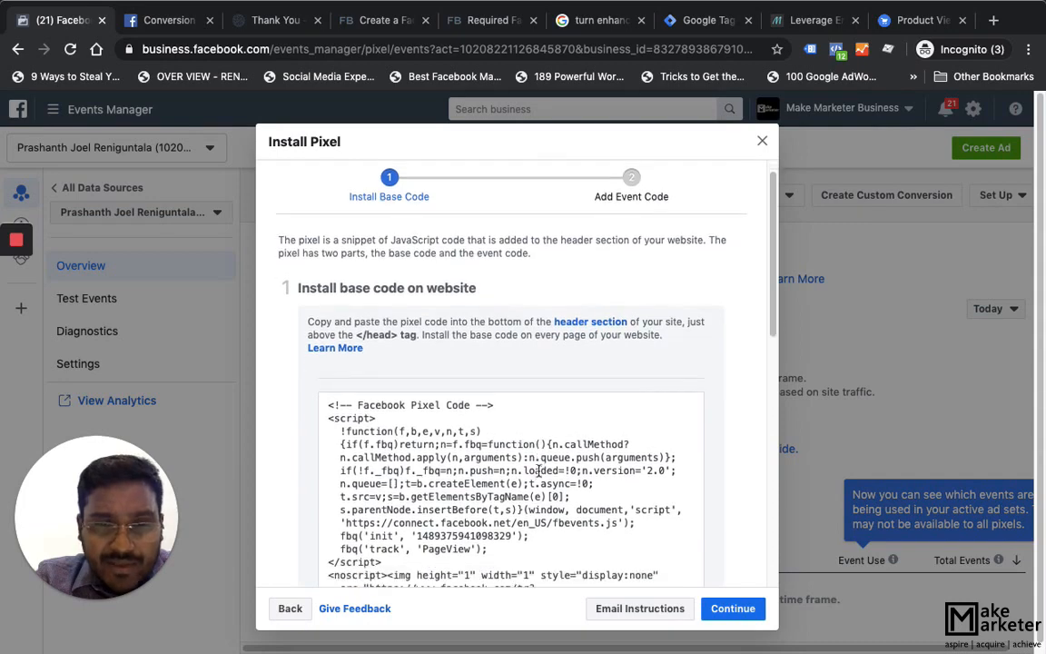
scroll(658, 389, down, 1)
mouse_move(495, 481)
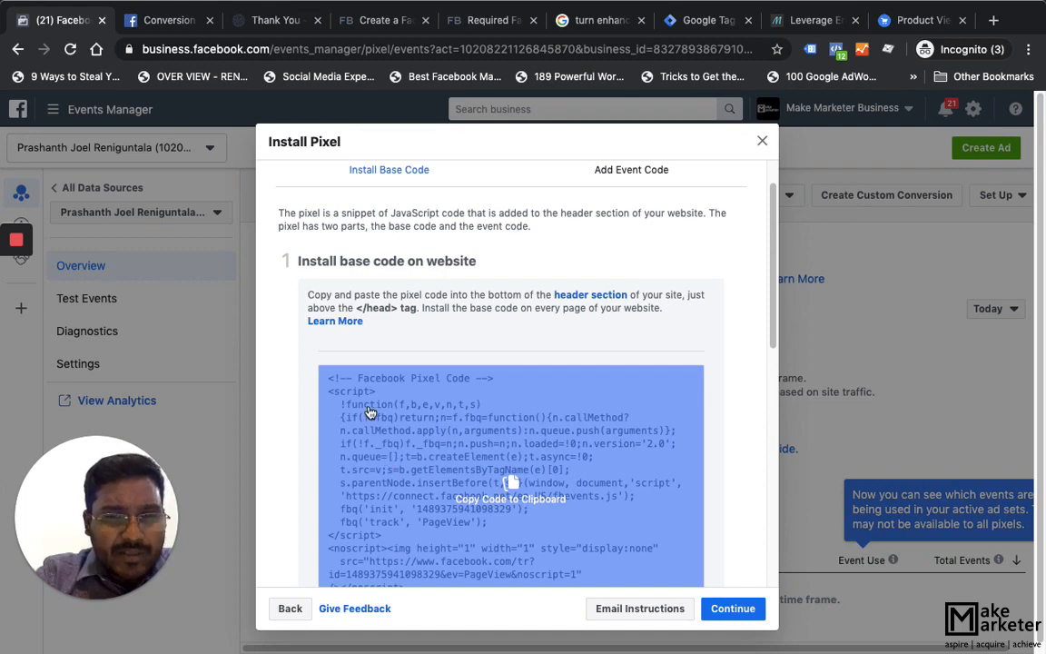
scroll(356, 423, down, 1)
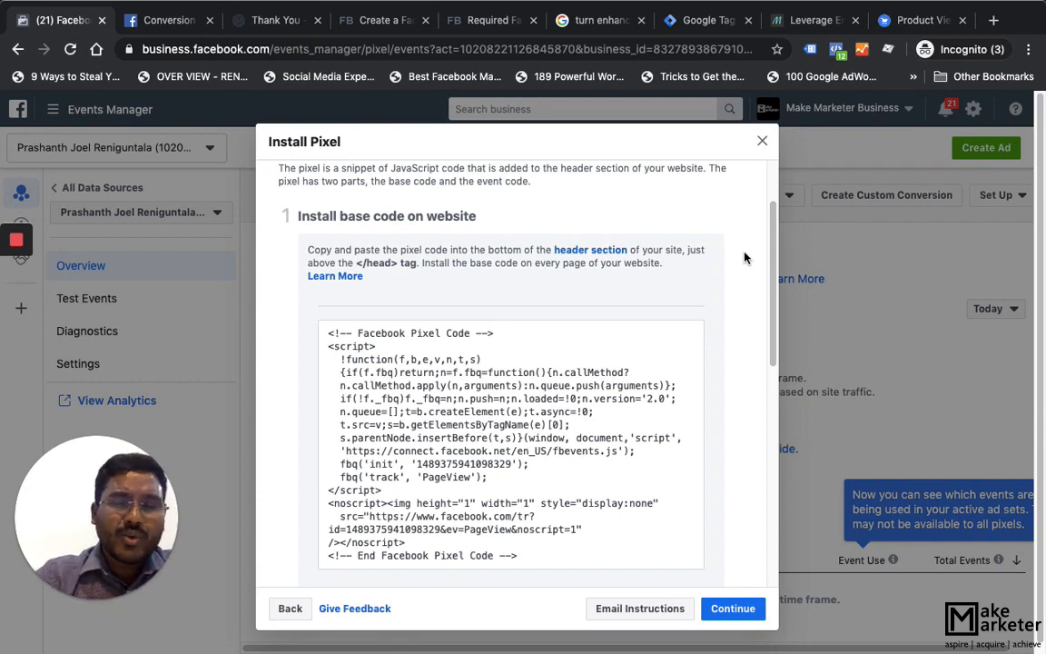
mouse_move(527, 422)
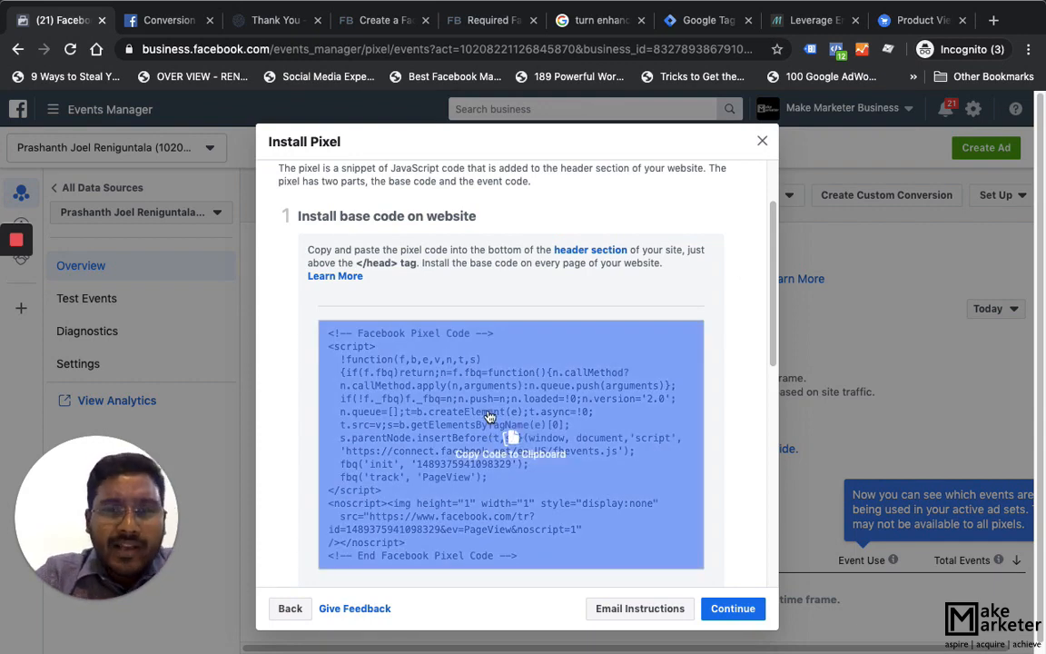
scroll(518, 413, down, 1)
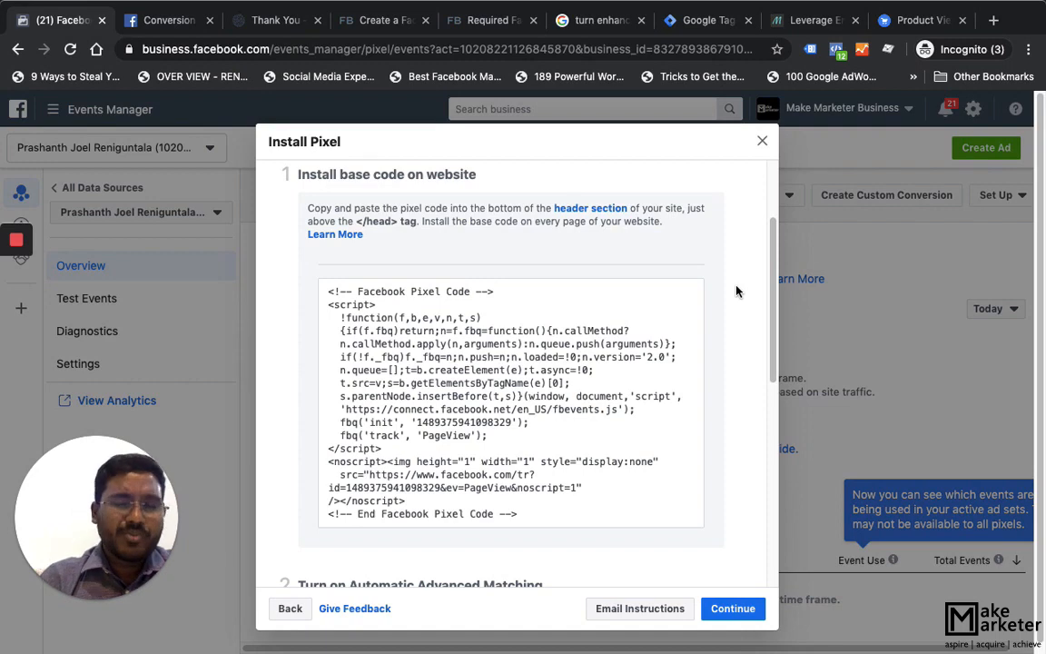
mouse_move(602, 416)
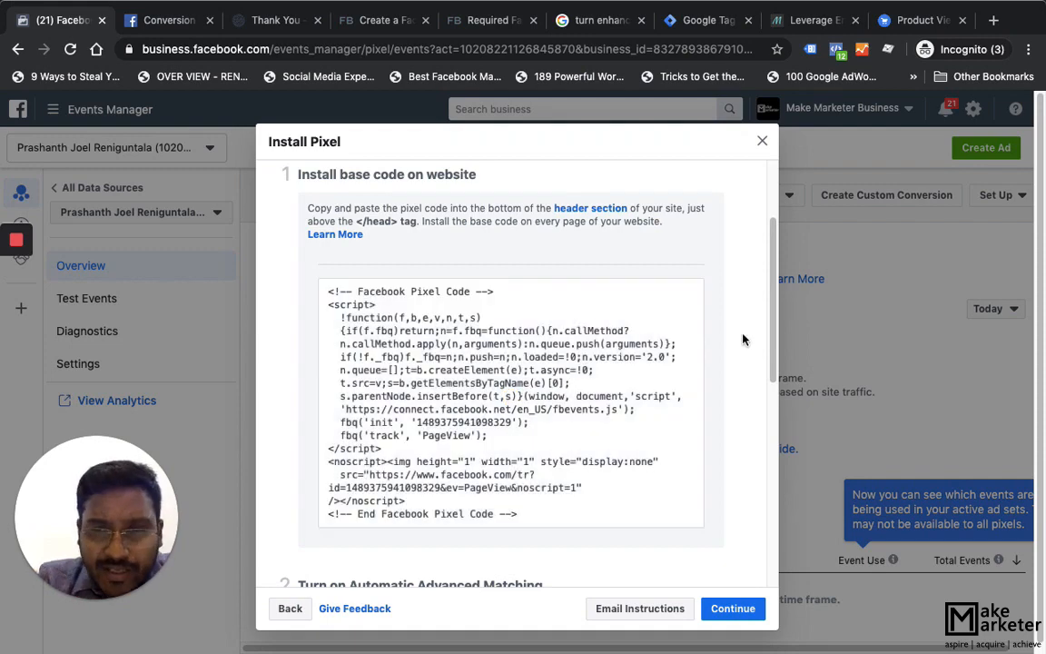
scroll(509, 454, down, 5)
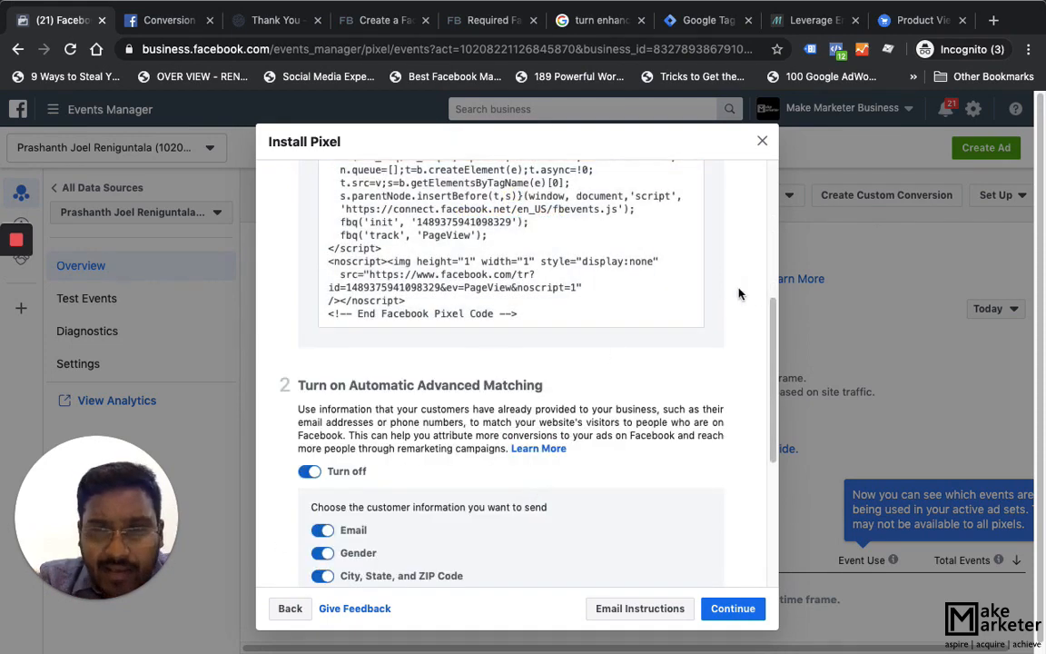
scroll(754, 302, up, 1)
scroll(754, 302, up, 3)
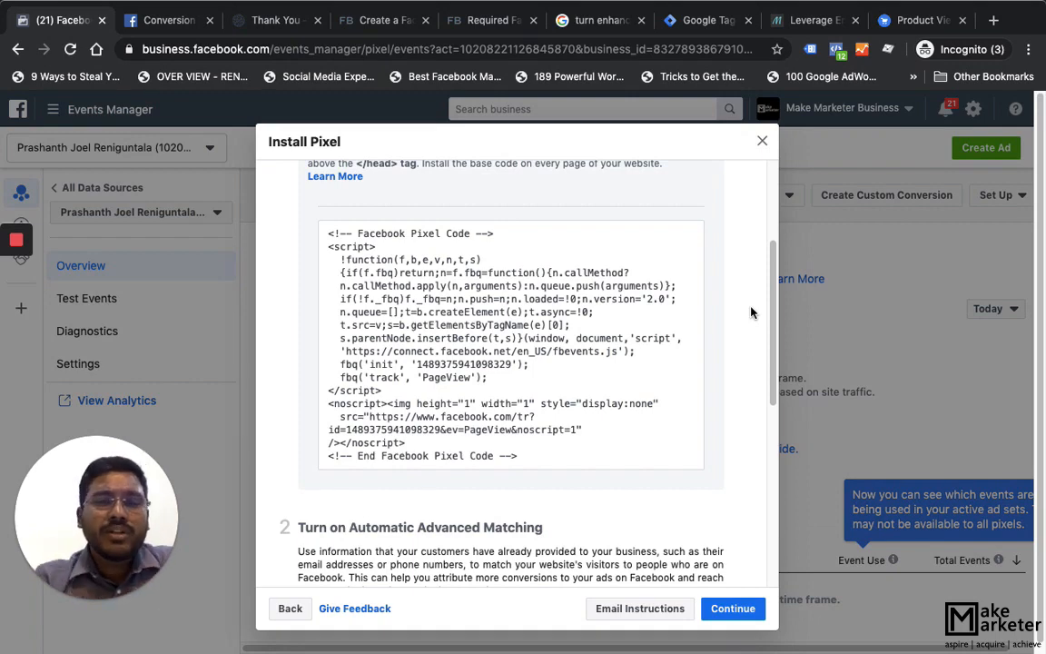
mouse_move(605, 362)
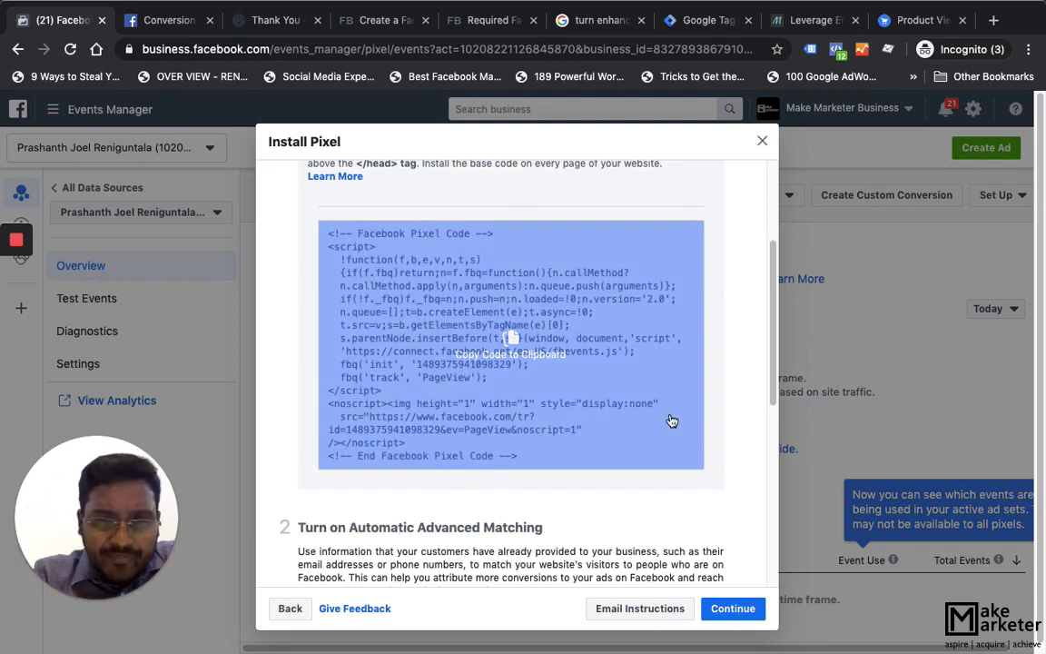
Copy the Facebook pixel base code to the clipboard
scroll(565, 443, down, 1)
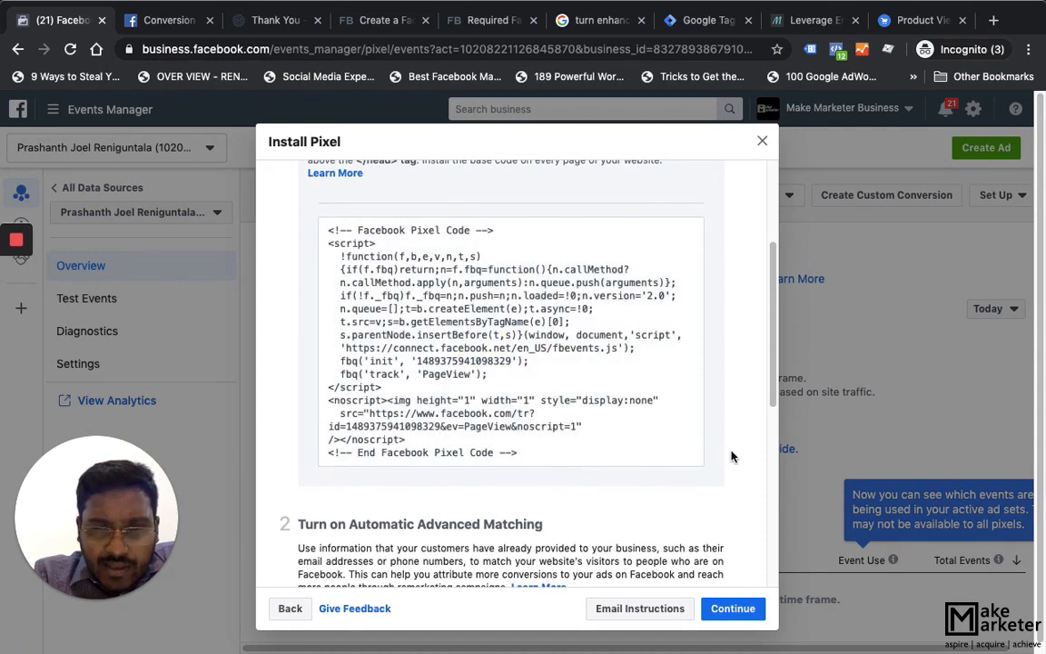
scroll(732, 454, down, 3)
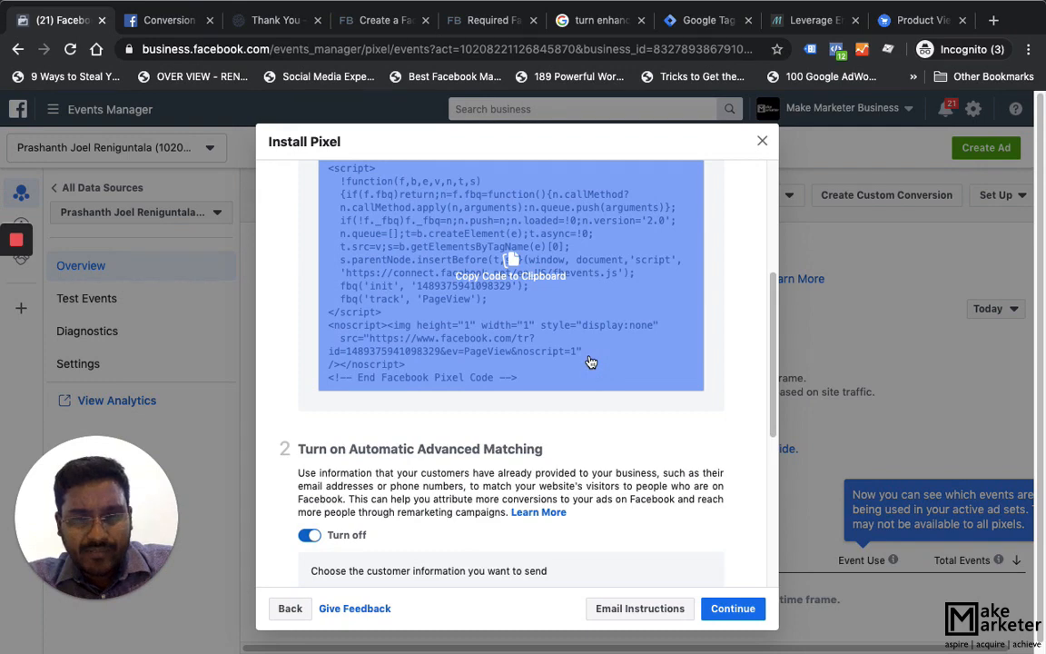
click(500, 268)
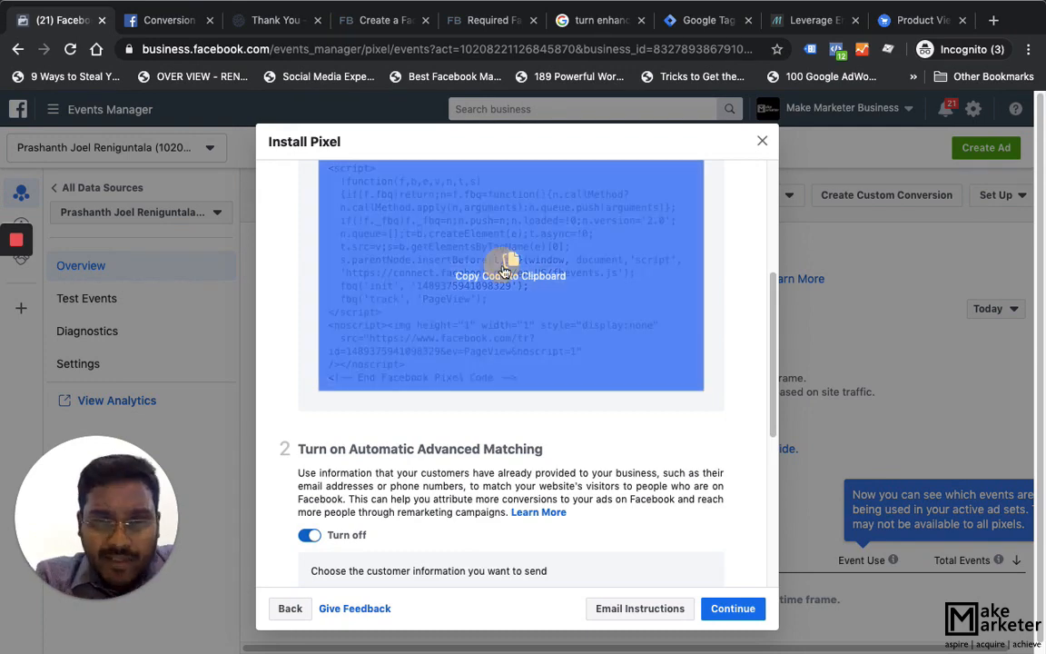
Switch Automatic Advanced Matching off and back on in the pixel installation settings
scroll(589, 339, down, 3)
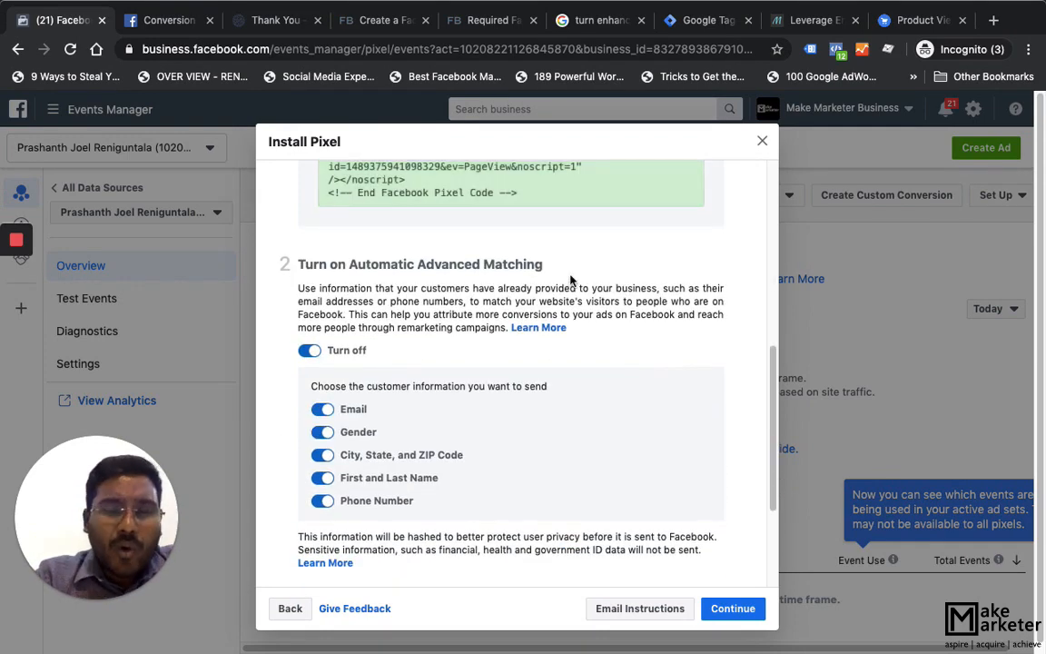
drag(543, 264, 312, 272)
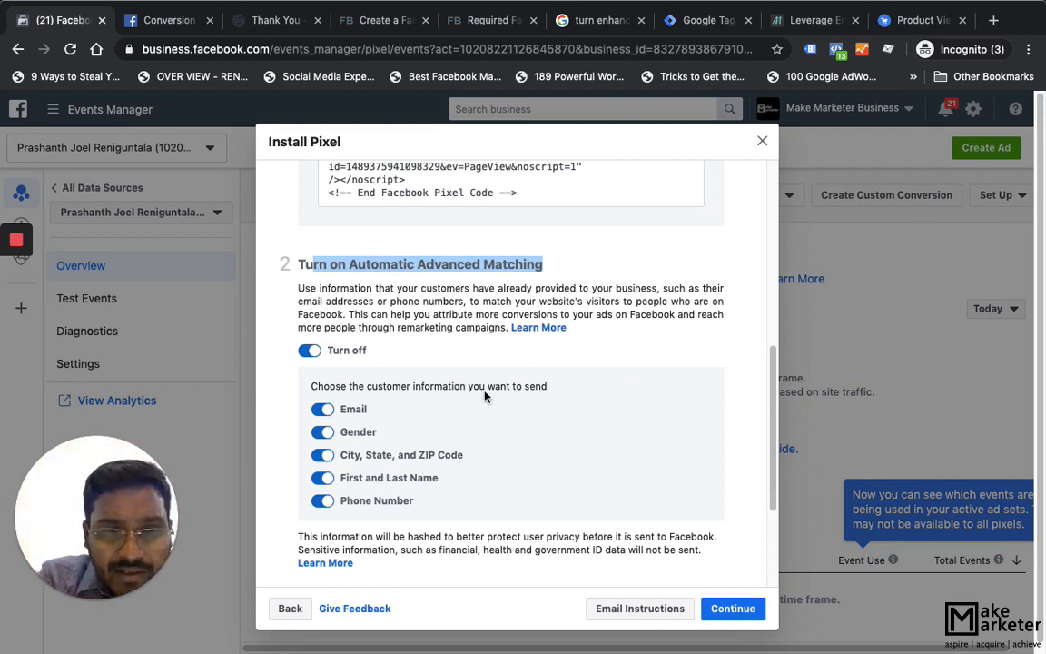
click(307, 356)
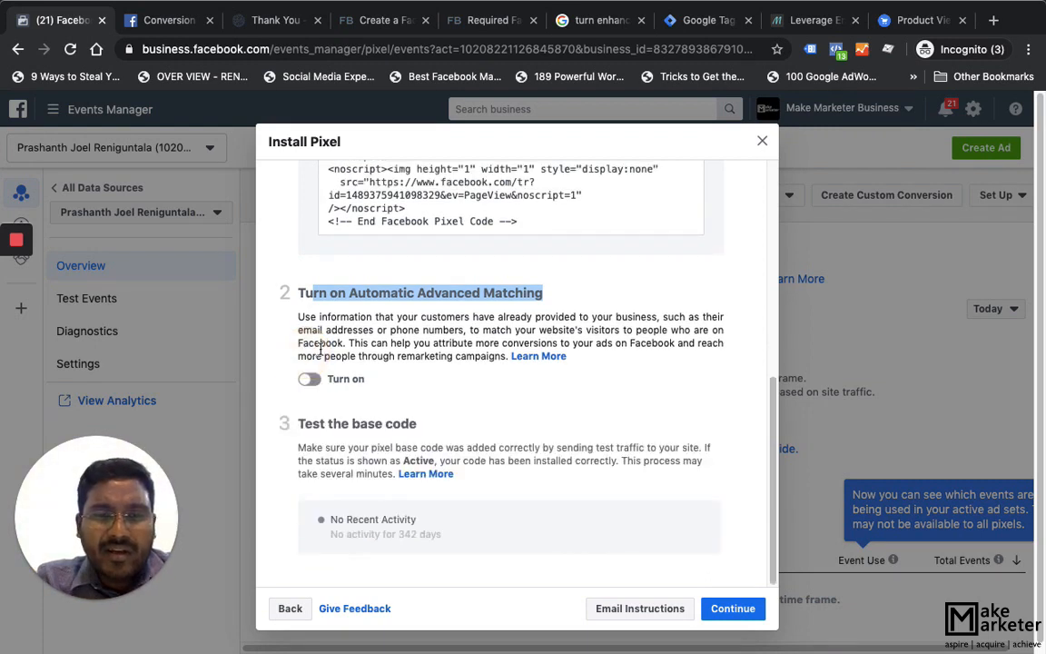
click(309, 379)
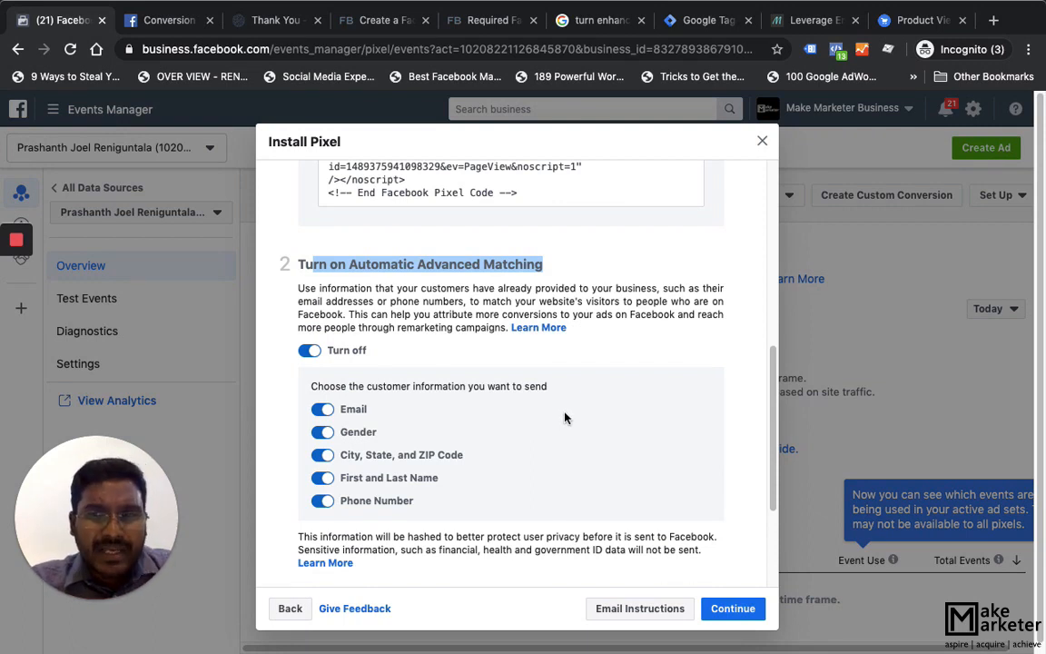
Search Google in a new browser tab for "advanced matching options in facebook manual"
click(994, 20)
click(590, 51)
text(ad)
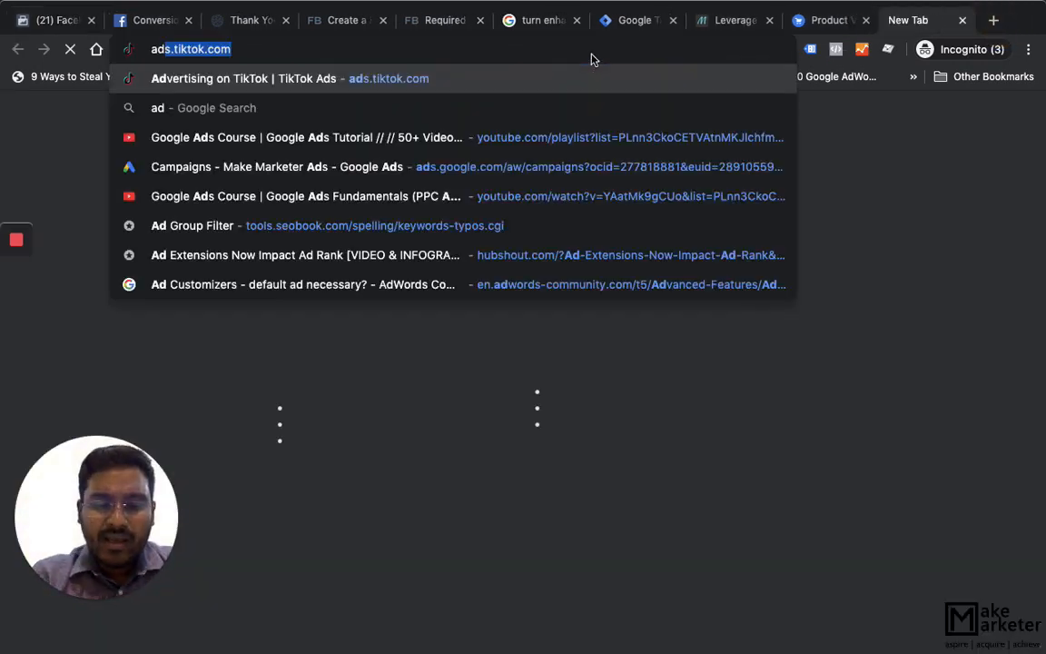
text(vanced matchi)
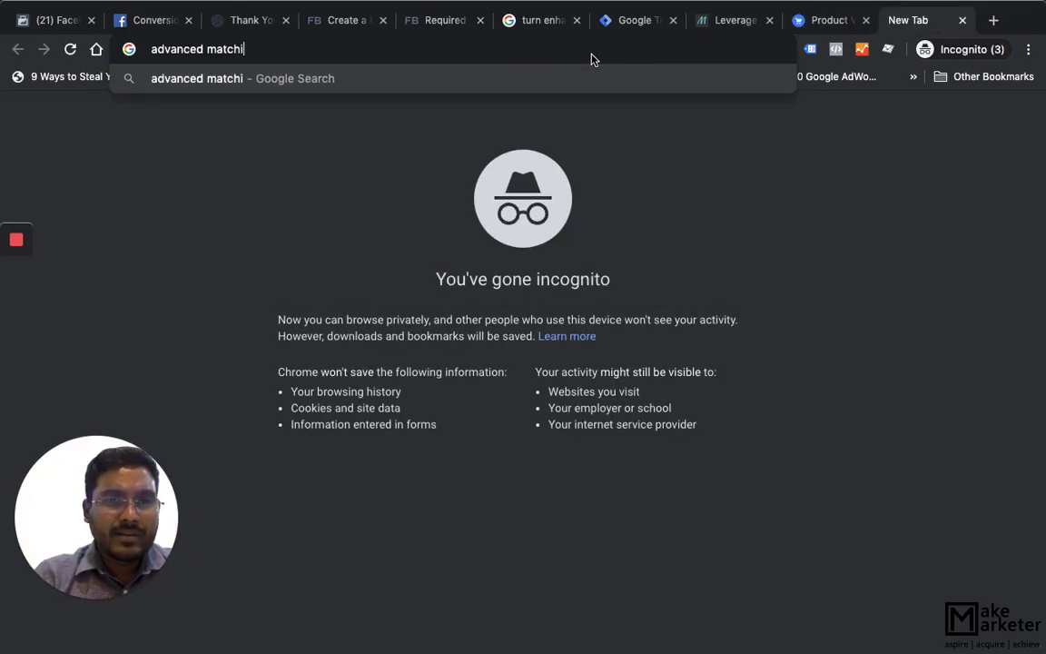
text(ng optios)
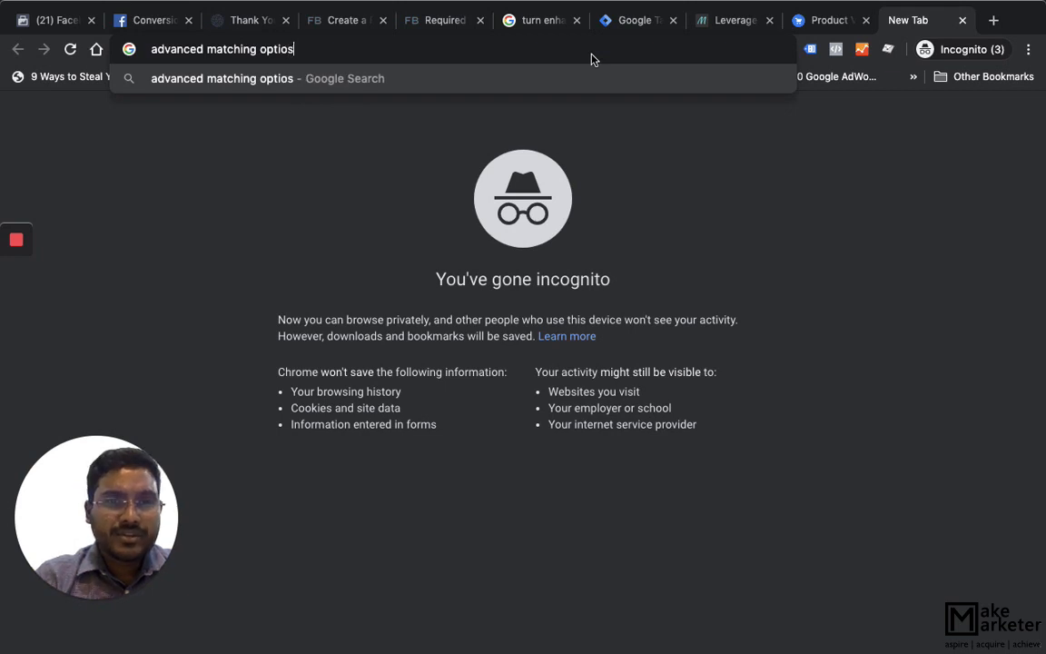
key(BackSpace)
text(ns in facebook)
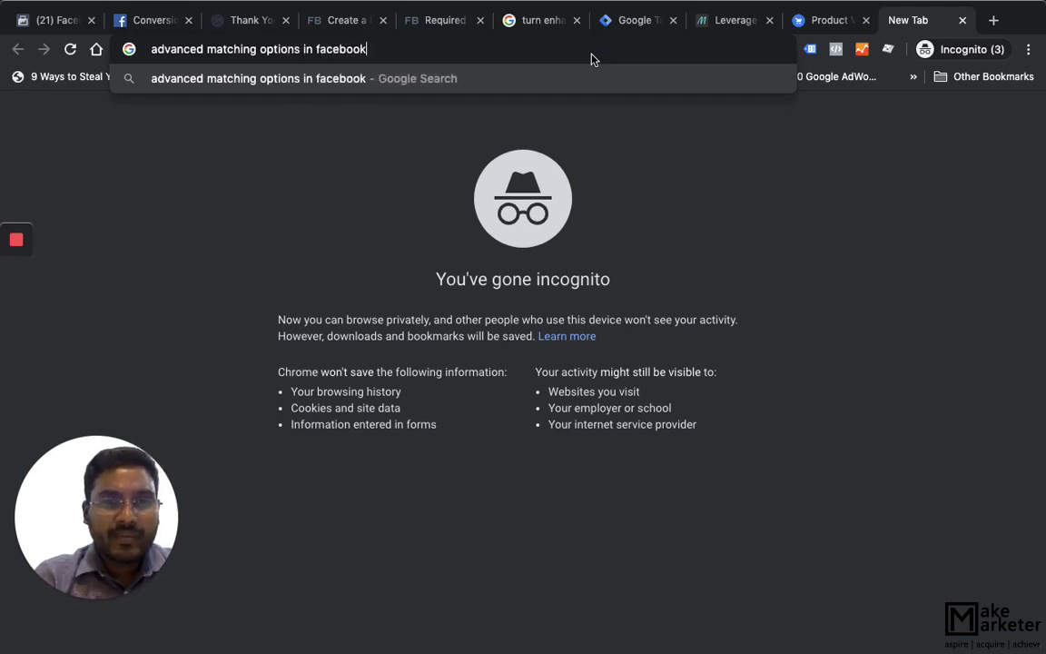
text( manual)
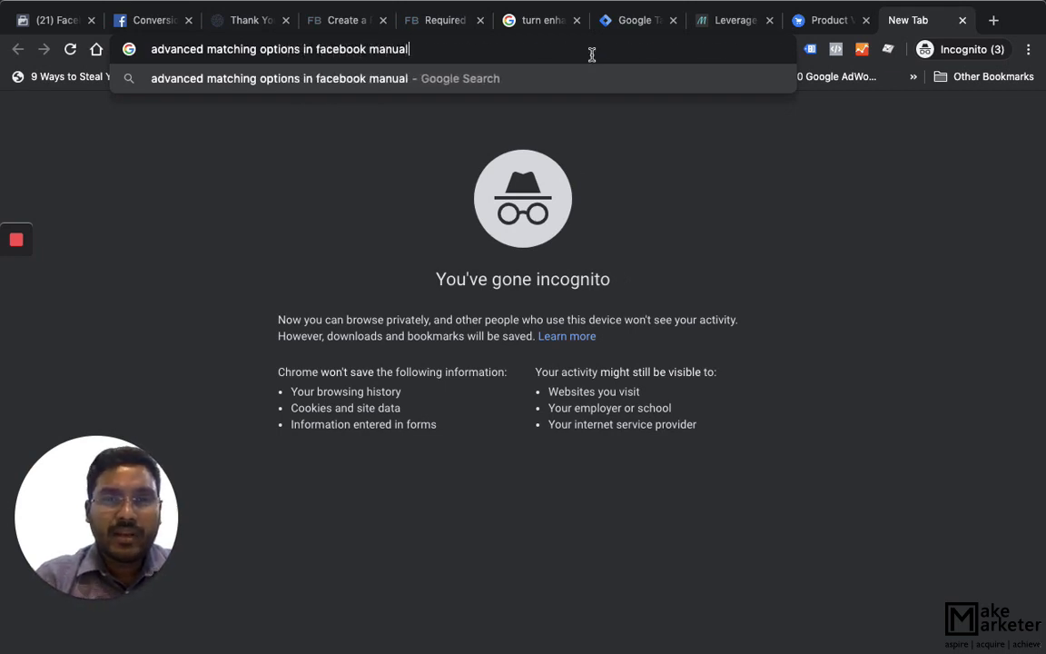
key(Return)
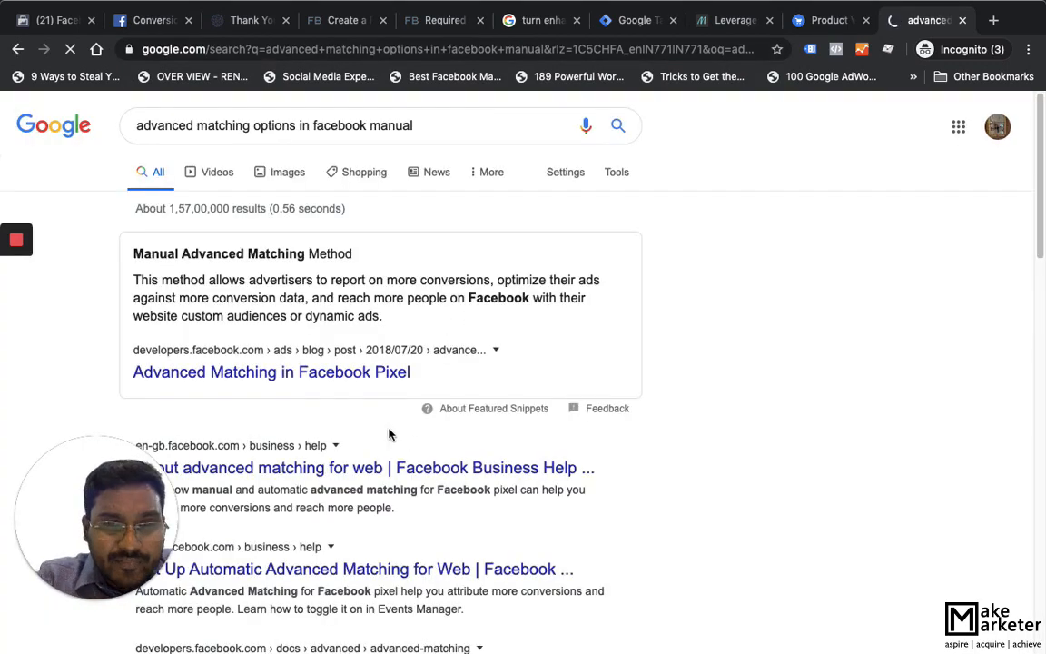
Open the "Advanced Matching in Facebook Pixel" article and examine the default fbq init call with its pixel ID
click(332, 375)
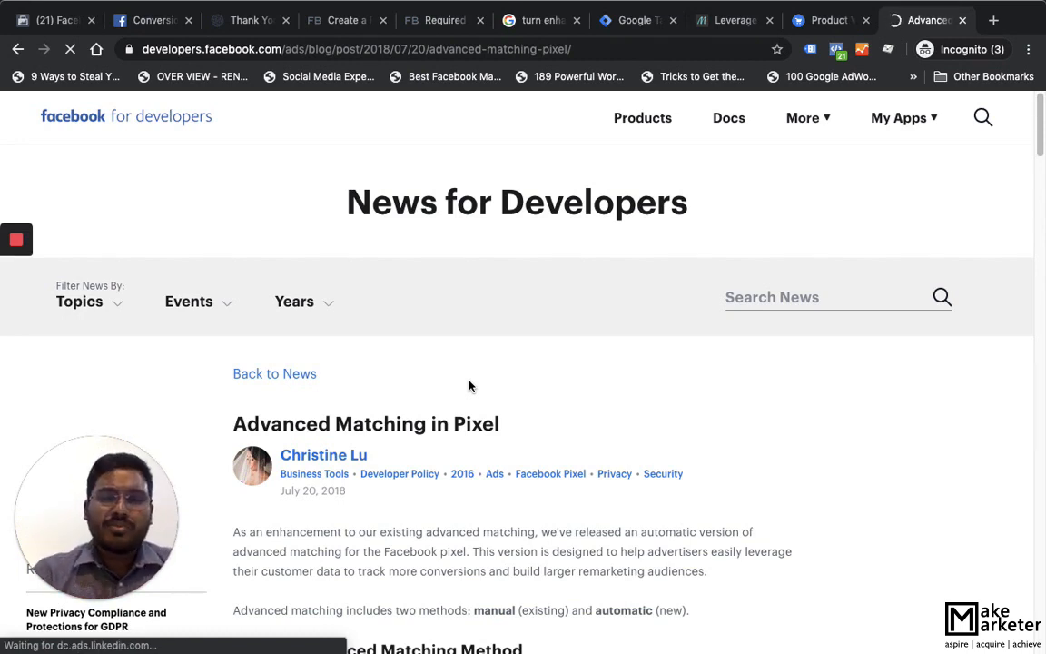
scroll(497, 533, down, 5)
scroll(507, 523, down, 1)
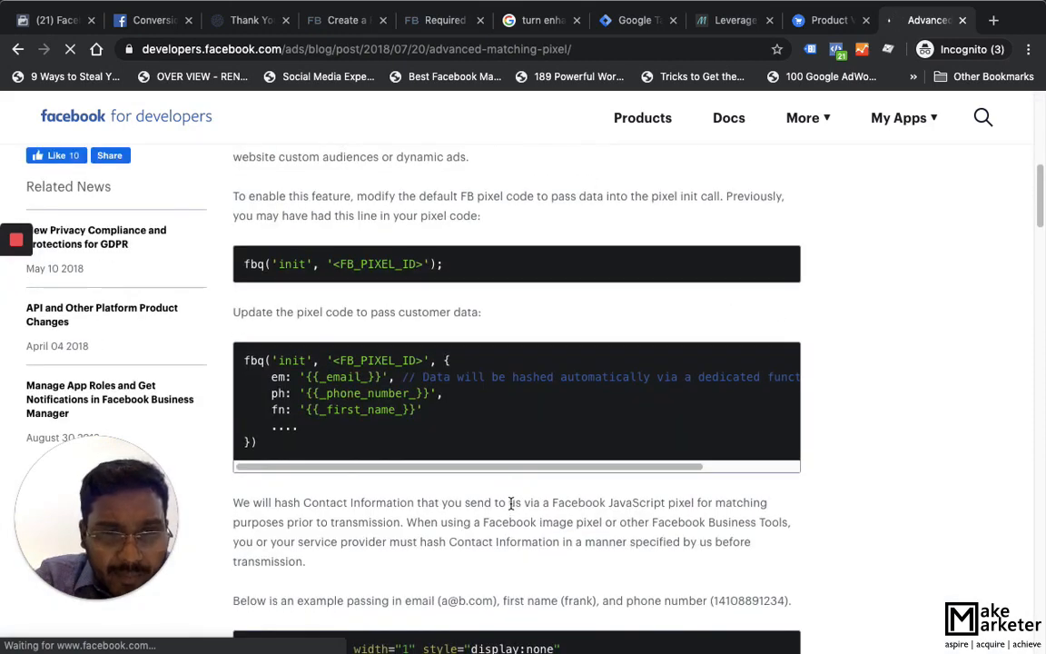
click(262, 264)
drag(311, 266, 334, 269)
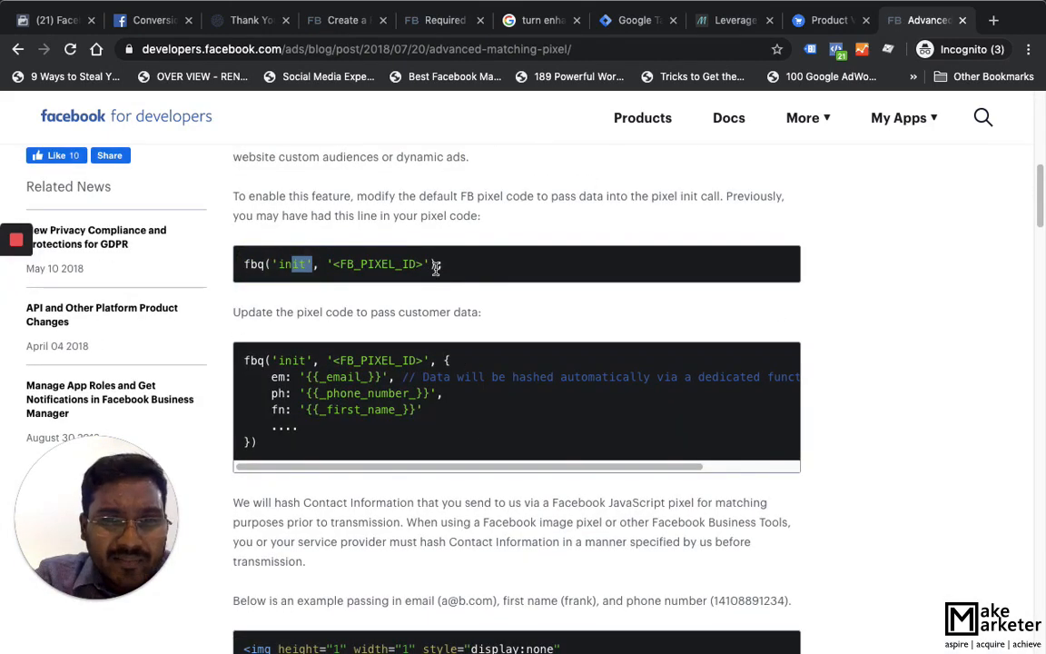
drag(431, 264, 360, 265)
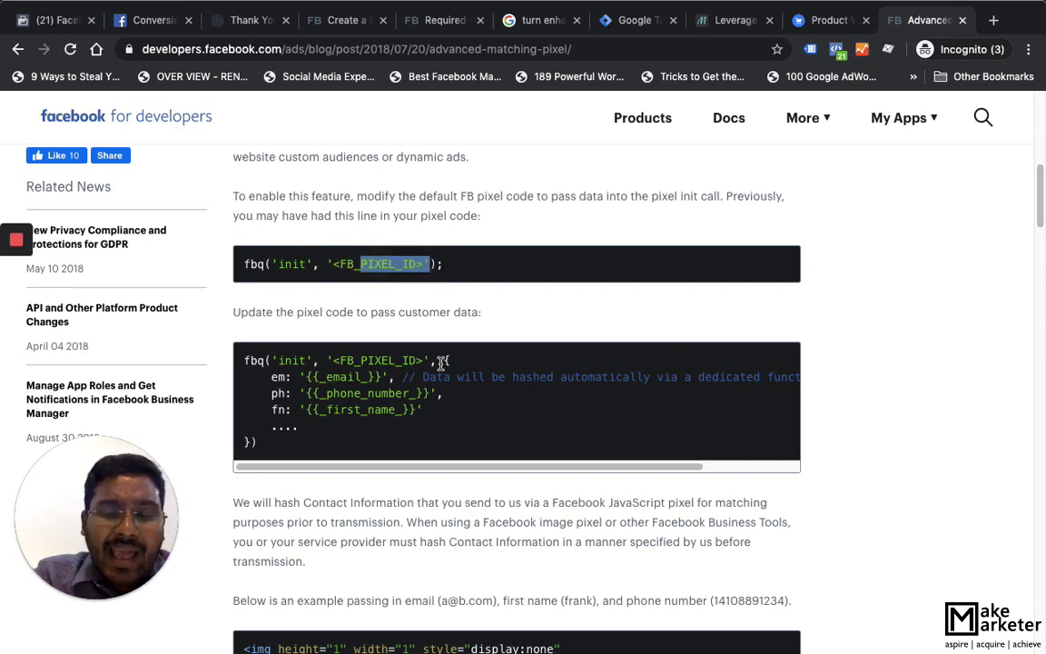
Examine the email, phone number and first name parameters in the article's updated pixel code, and return to Events Manager
drag(445, 360, 444, 416)
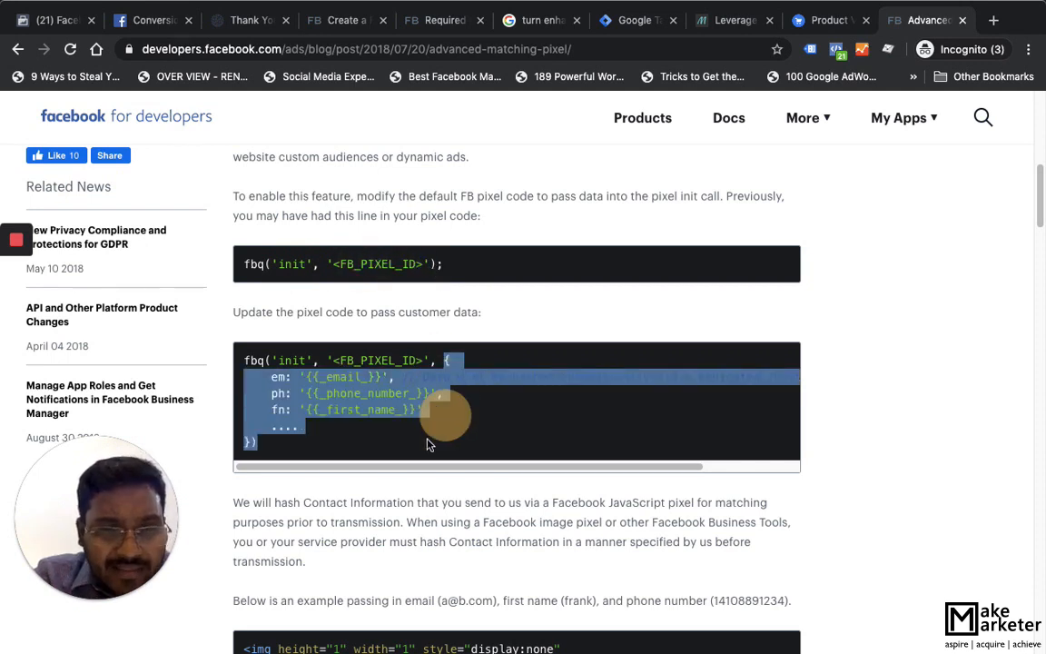
click(444, 416)
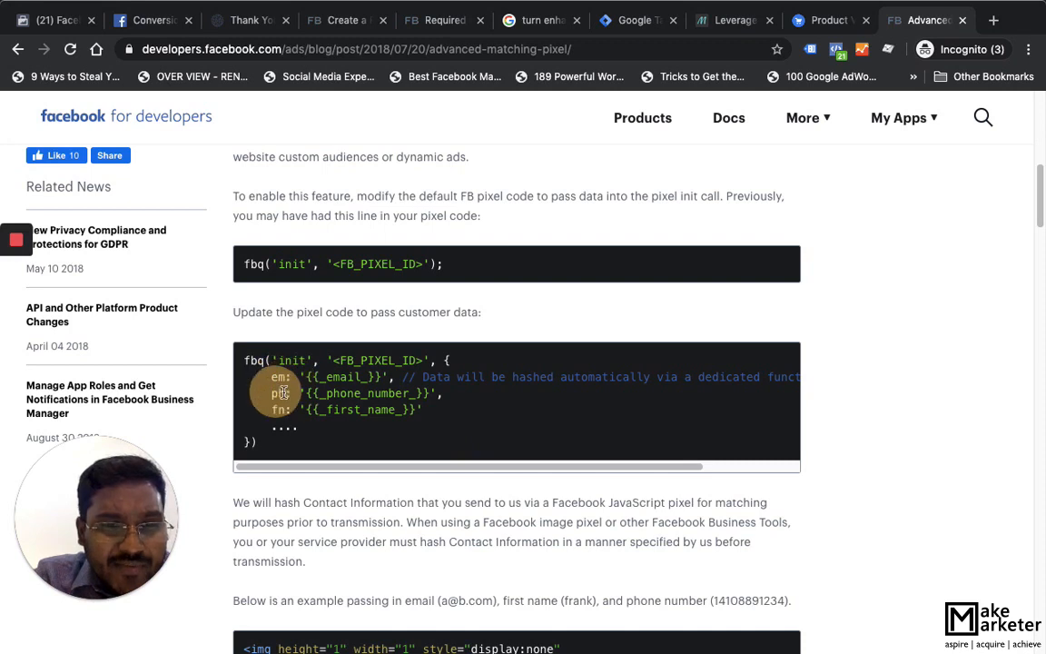
drag(271, 410, 292, 409)
click(418, 413)
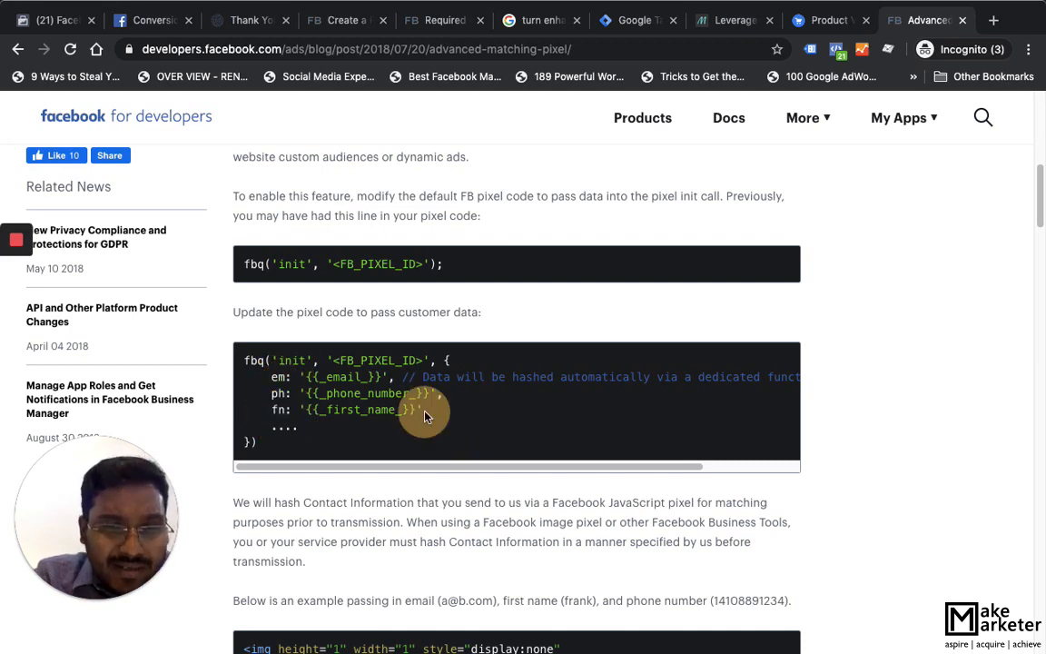
drag(416, 413, 305, 410)
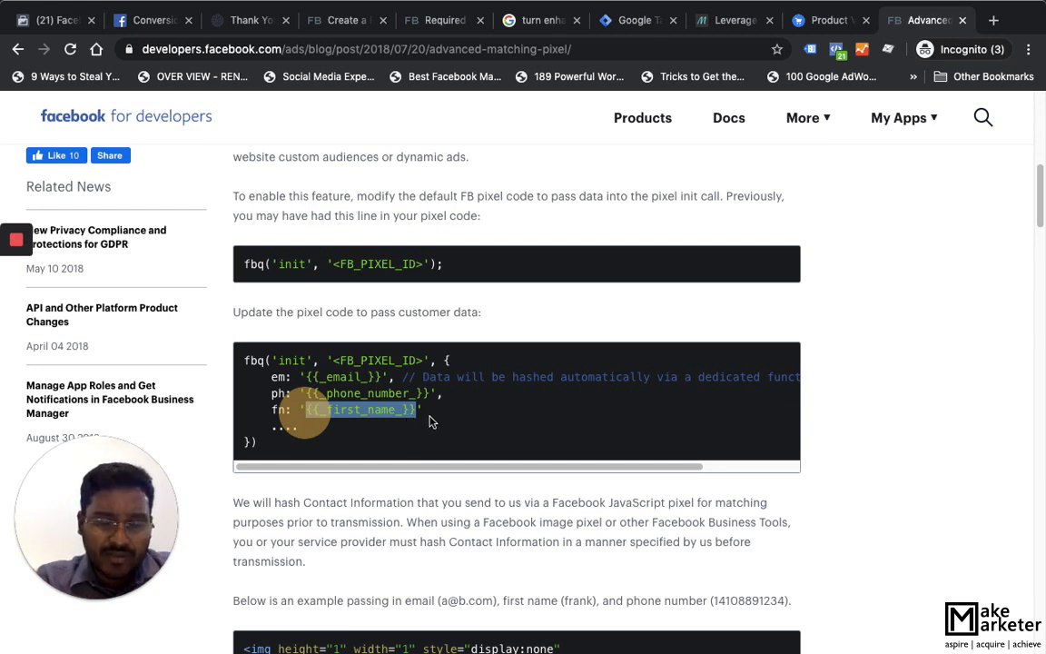
click(431, 420)
drag(417, 412, 307, 411)
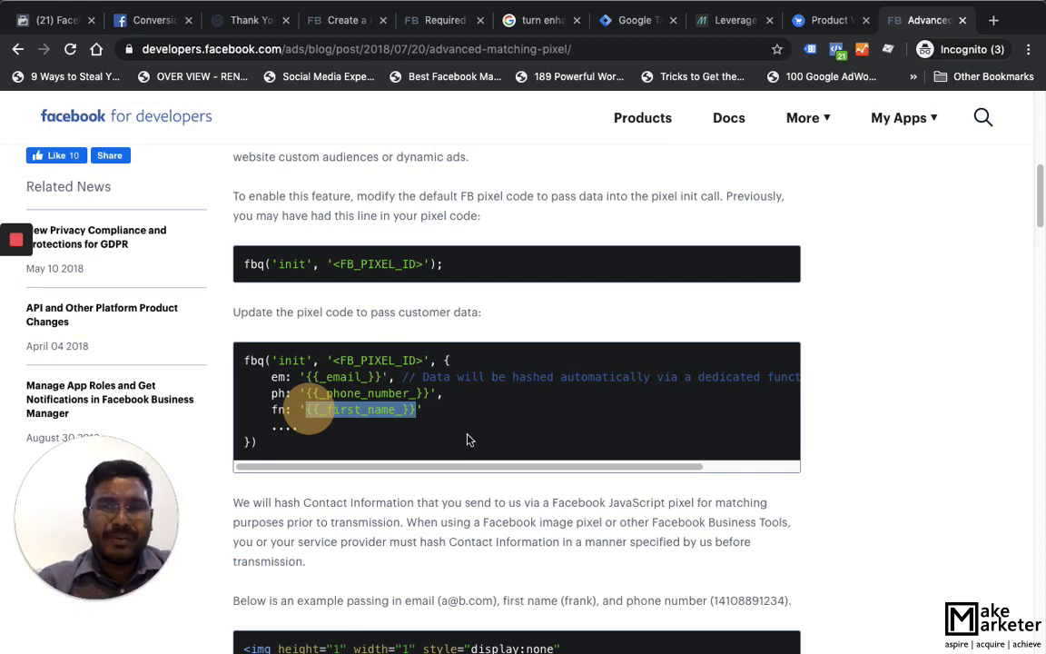
click(55, 27)
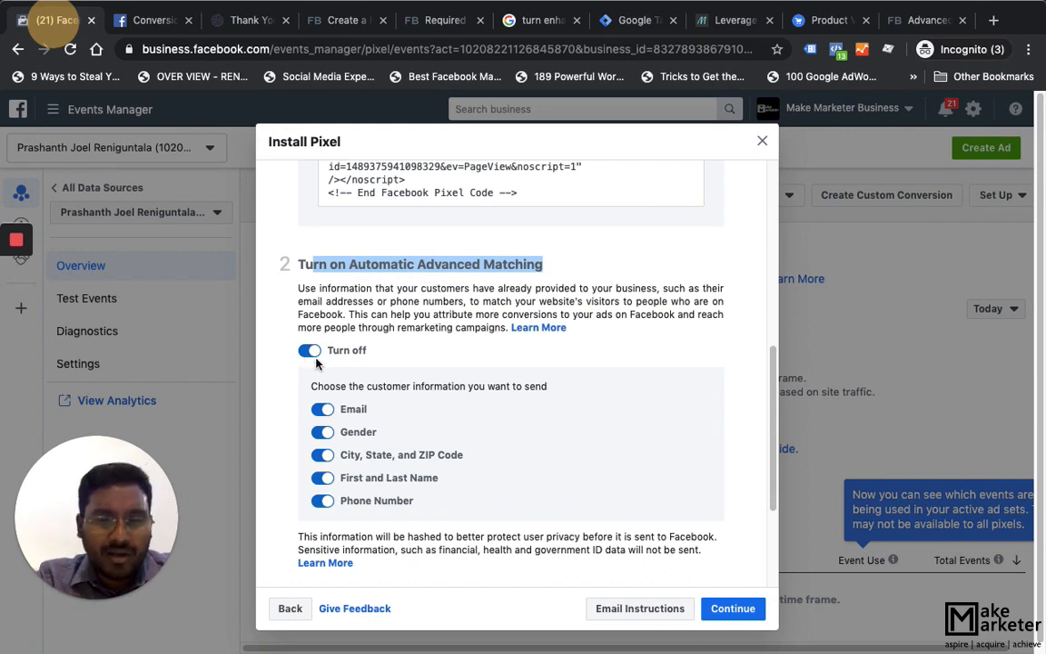
Review the remaining pixel installation settings down to the base code test, check the store's thank-you page, and open the hiasha.com home page
scroll(363, 362, down, 1)
scroll(368, 364, down, 4)
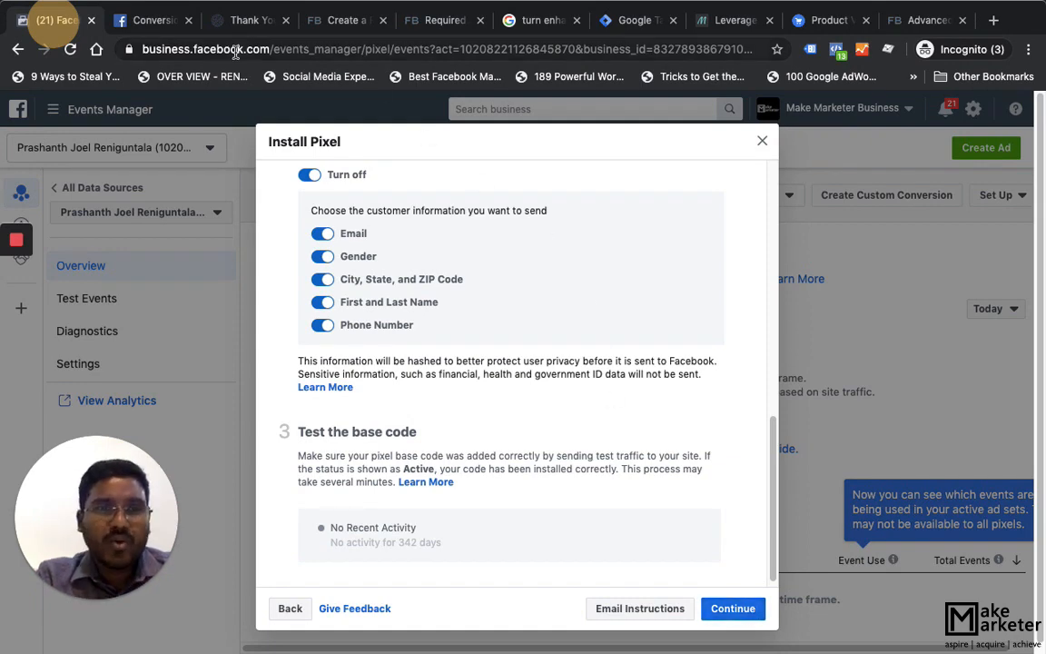
click(251, 20)
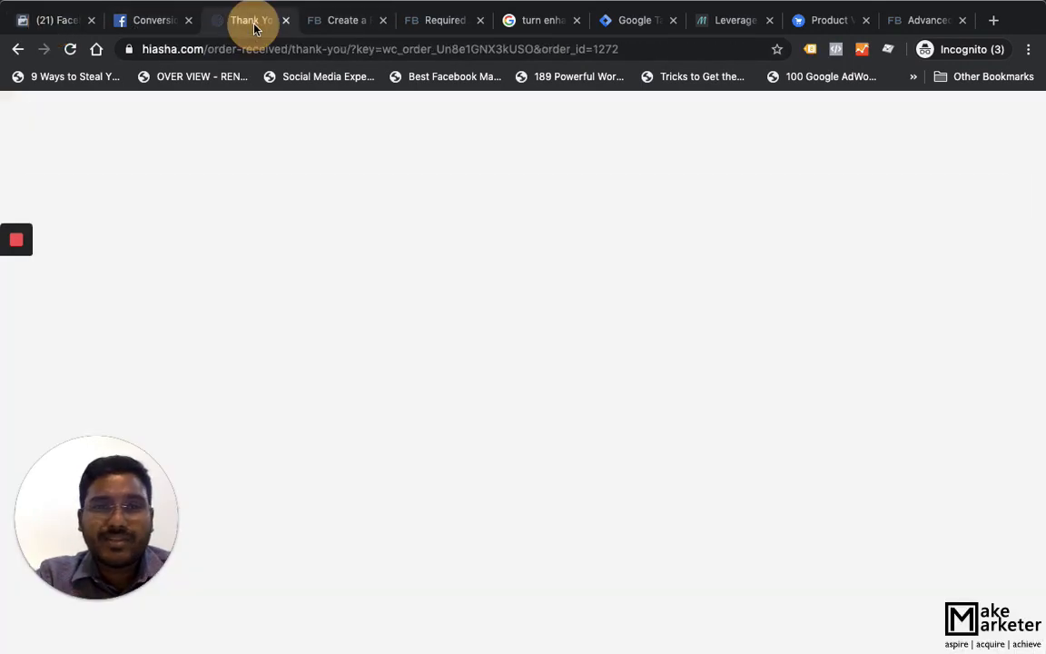
click(997, 264)
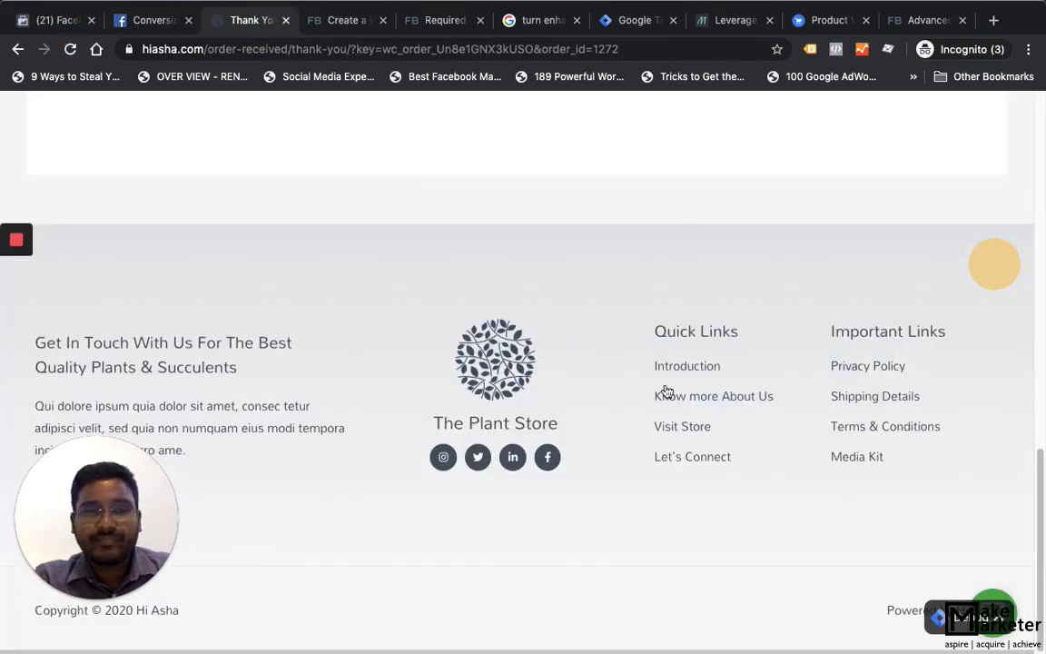
scroll(593, 295, up, 10)
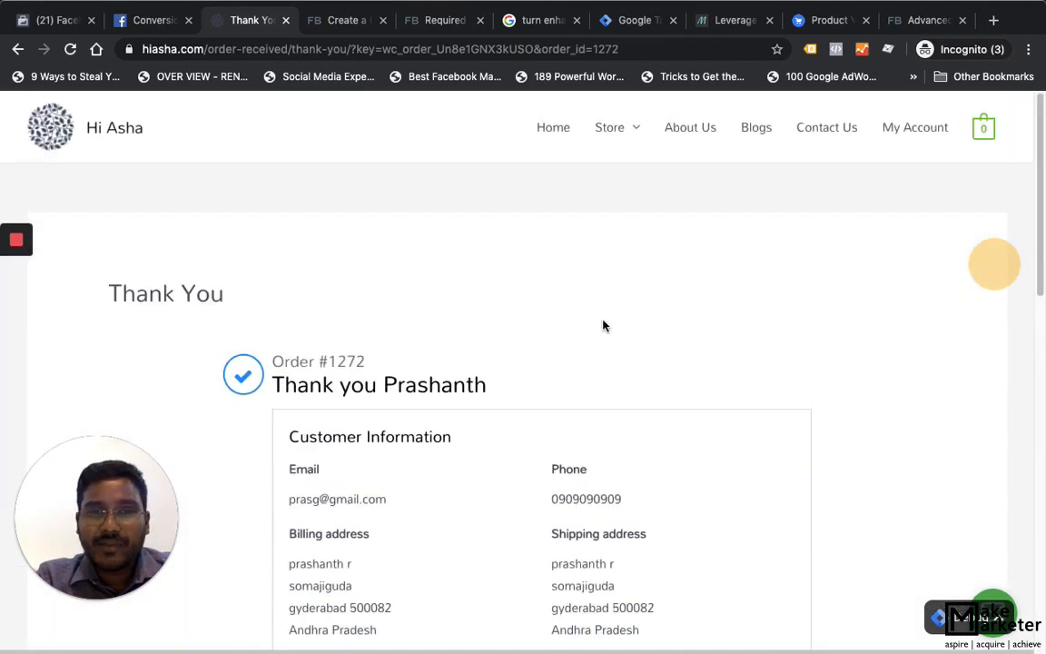
click(561, 137)
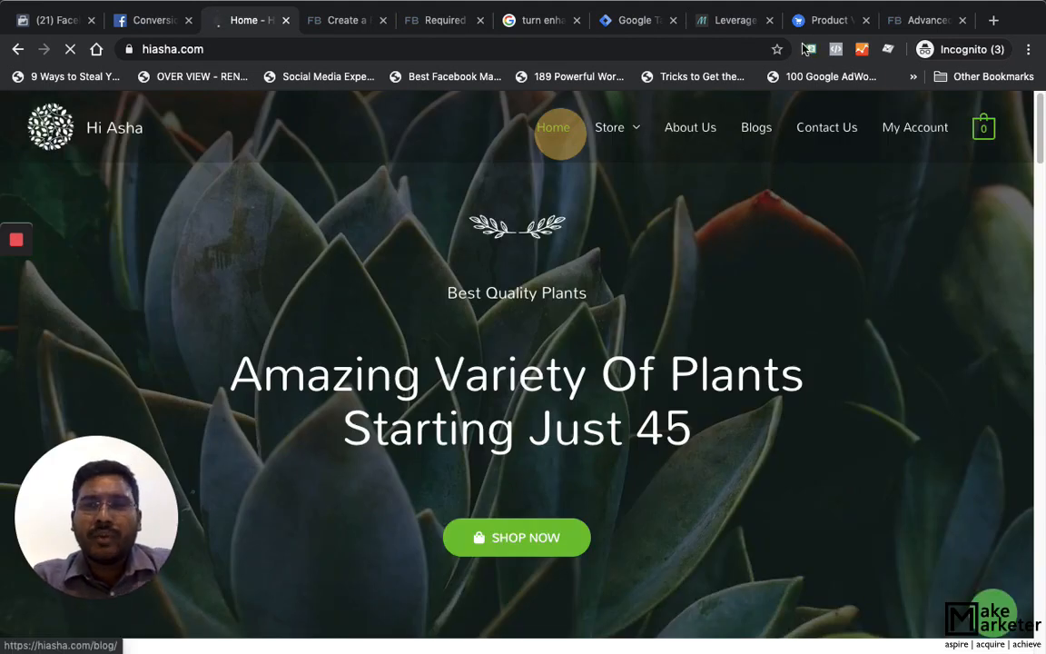
Switch to Google Tag Manager and start a new Custom HTML tag in the hiasha.com container
click(628, 19)
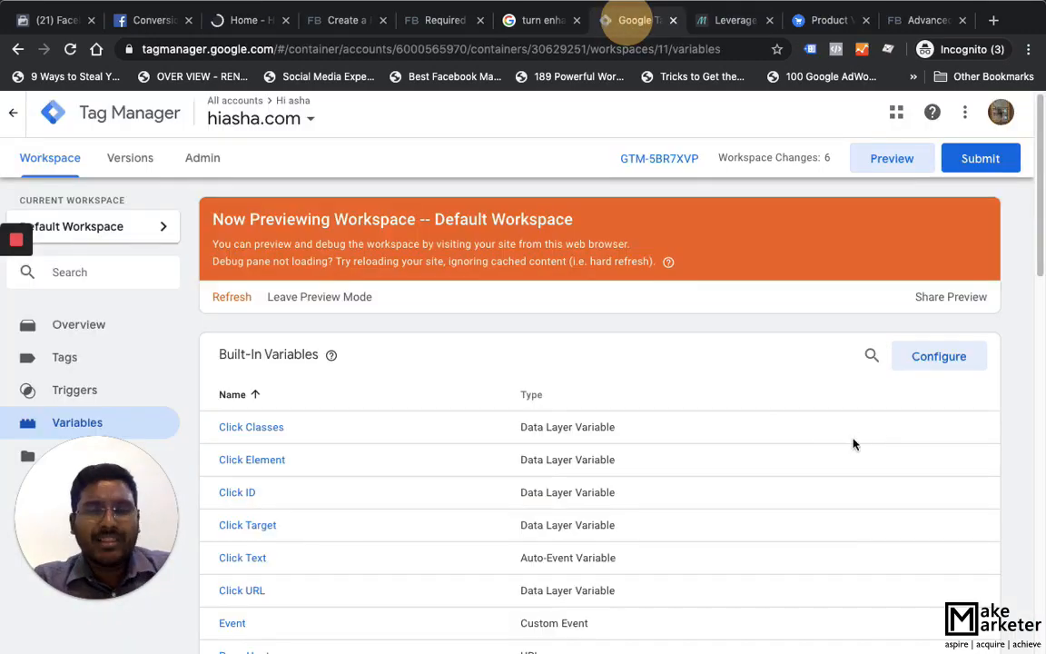
click(241, 20)
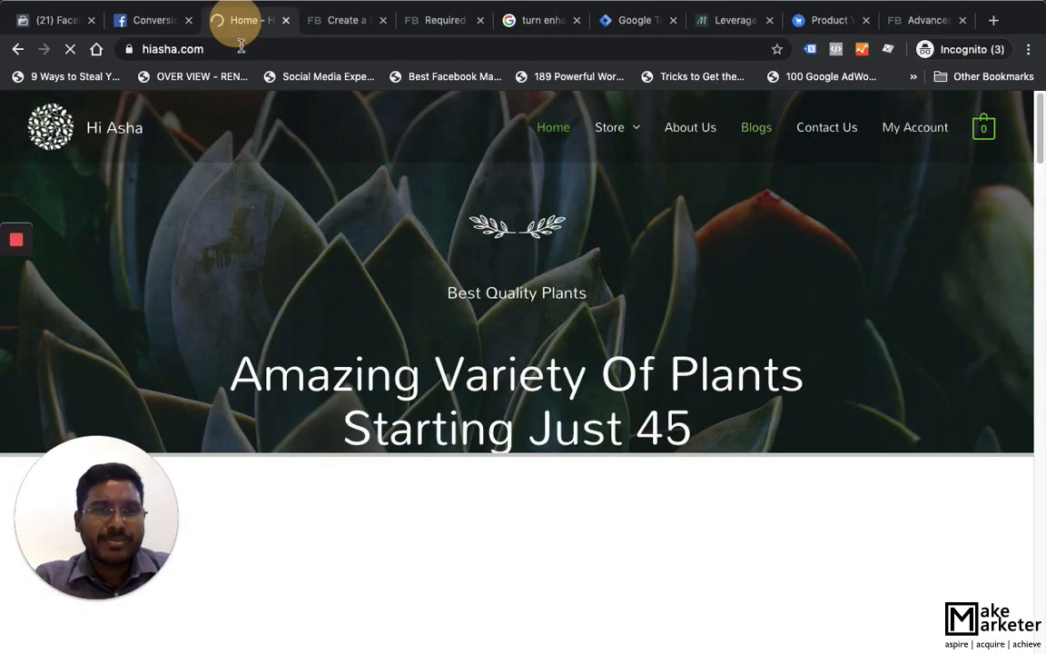
click(635, 20)
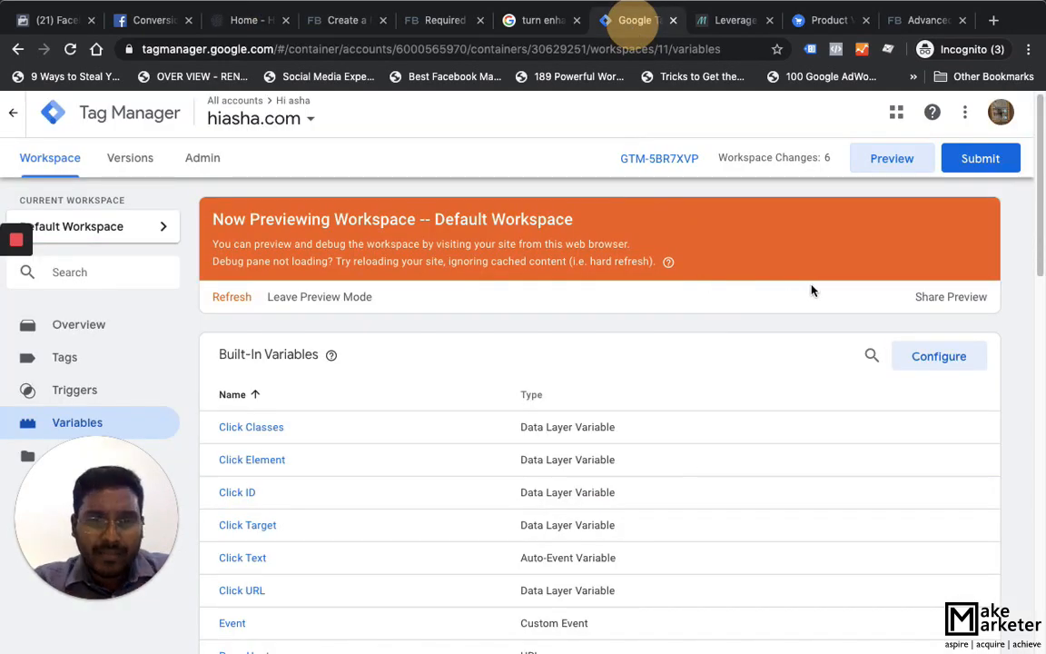
click(72, 360)
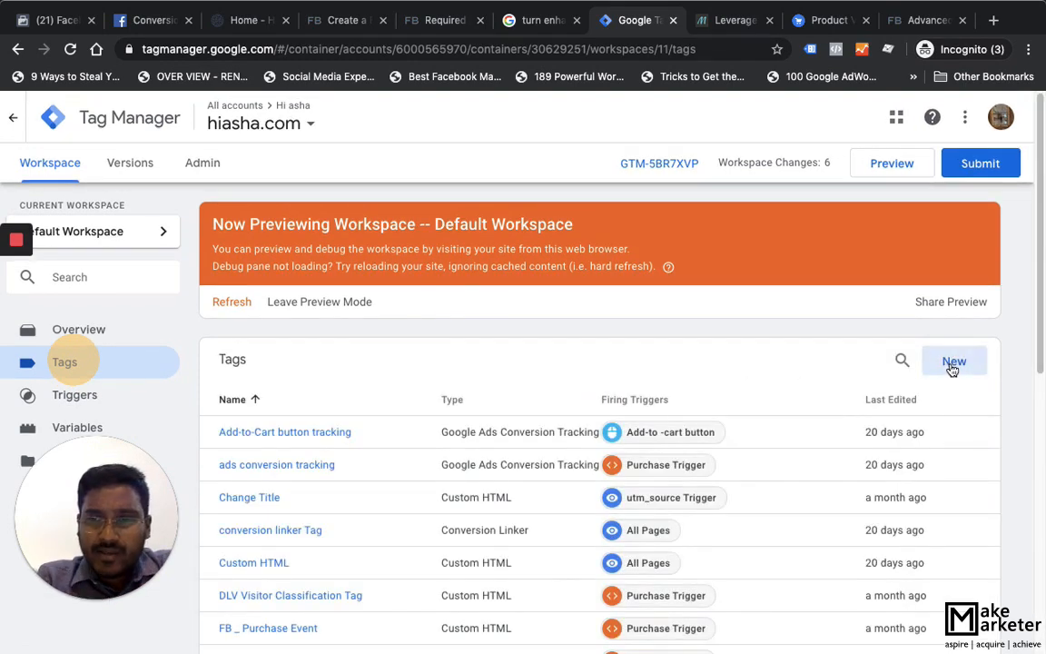
click(954, 362)
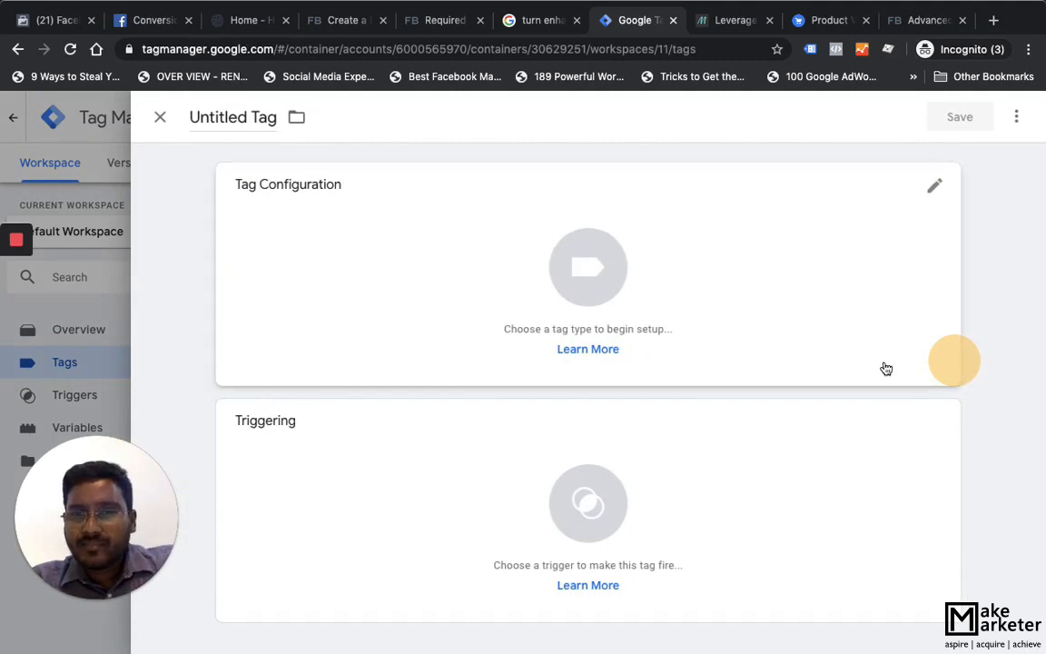
click(611, 272)
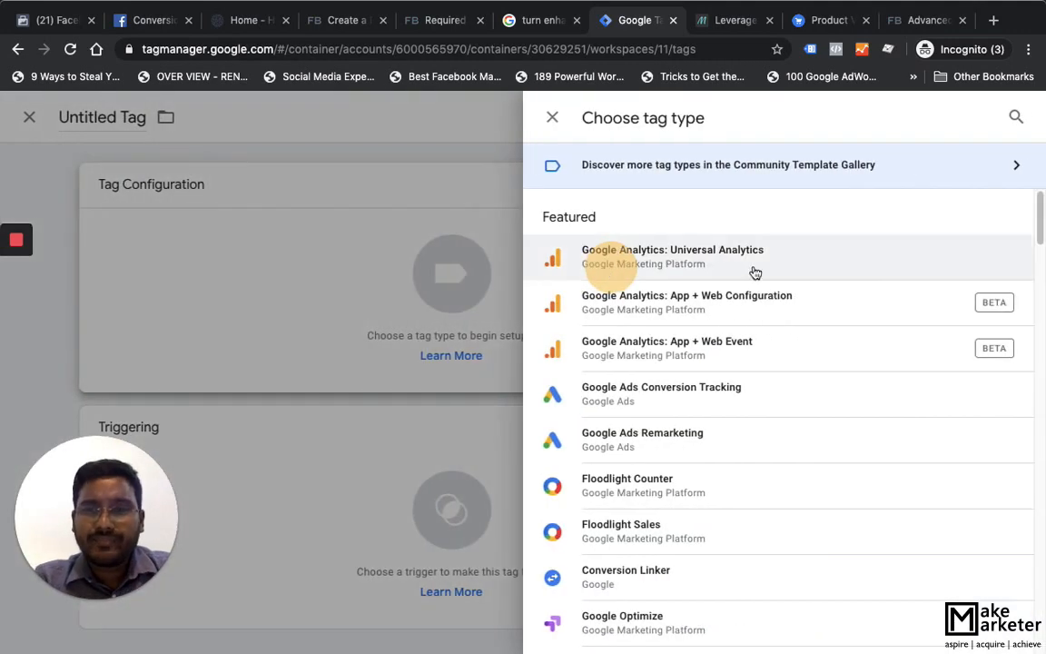
scroll(739, 478, down, 3)
click(695, 581)
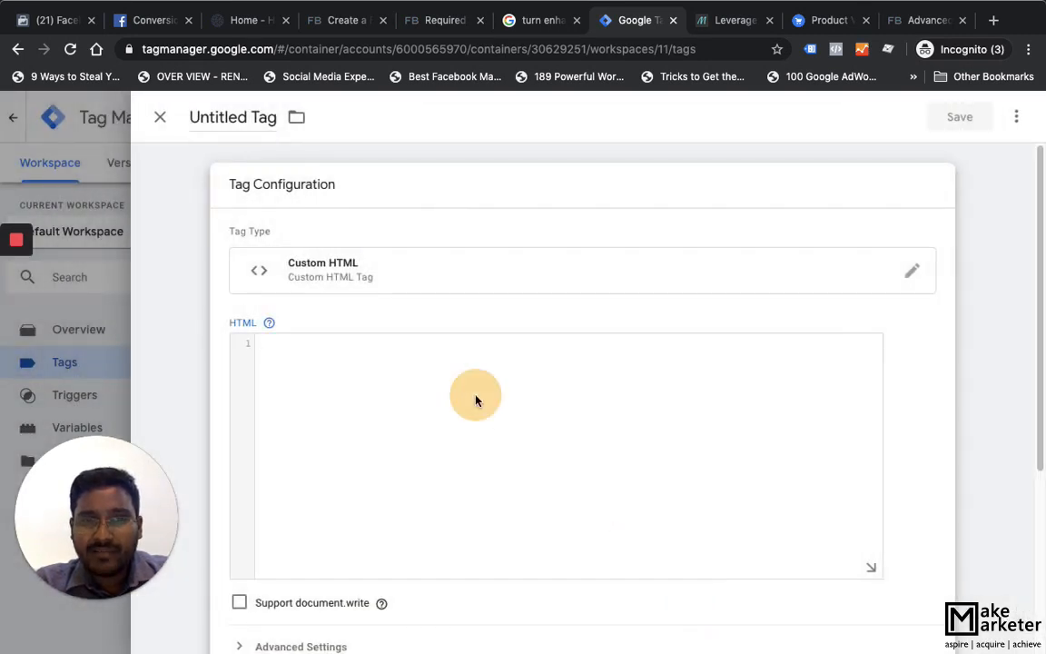
Paste the copied Facebook pixel base code into the new tag's HTML
mouse_move(16, 277)
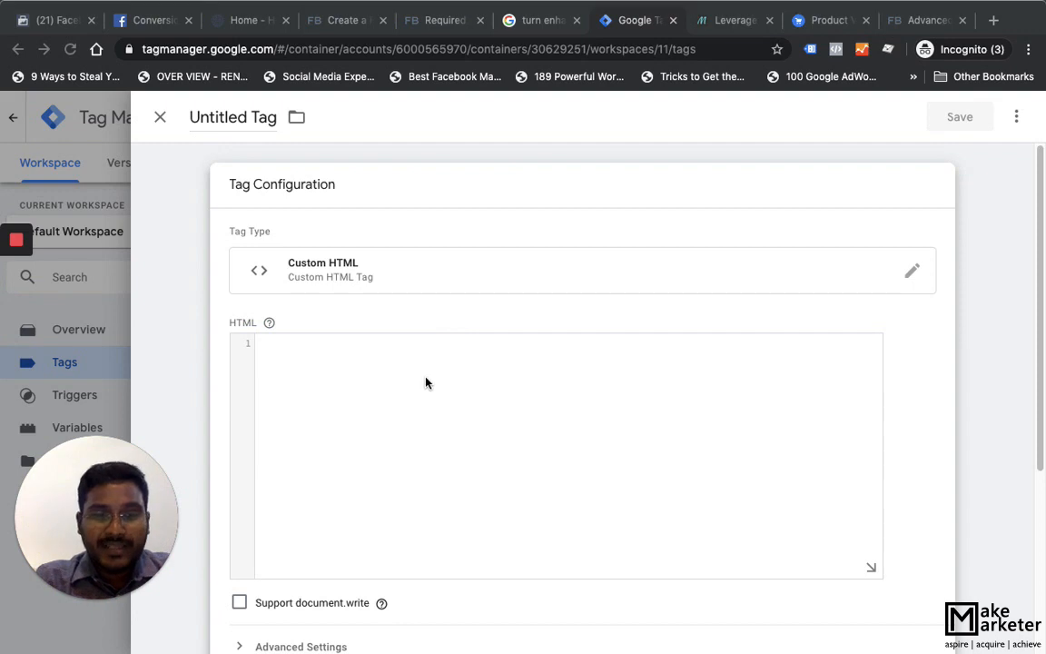
click(426, 390)
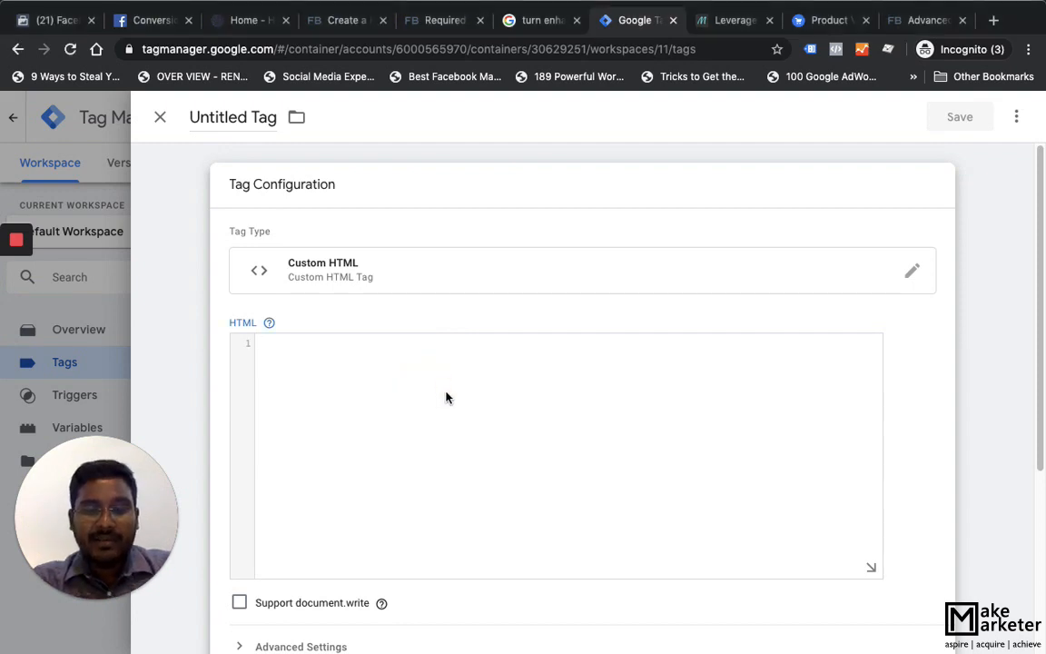
key(super+v)
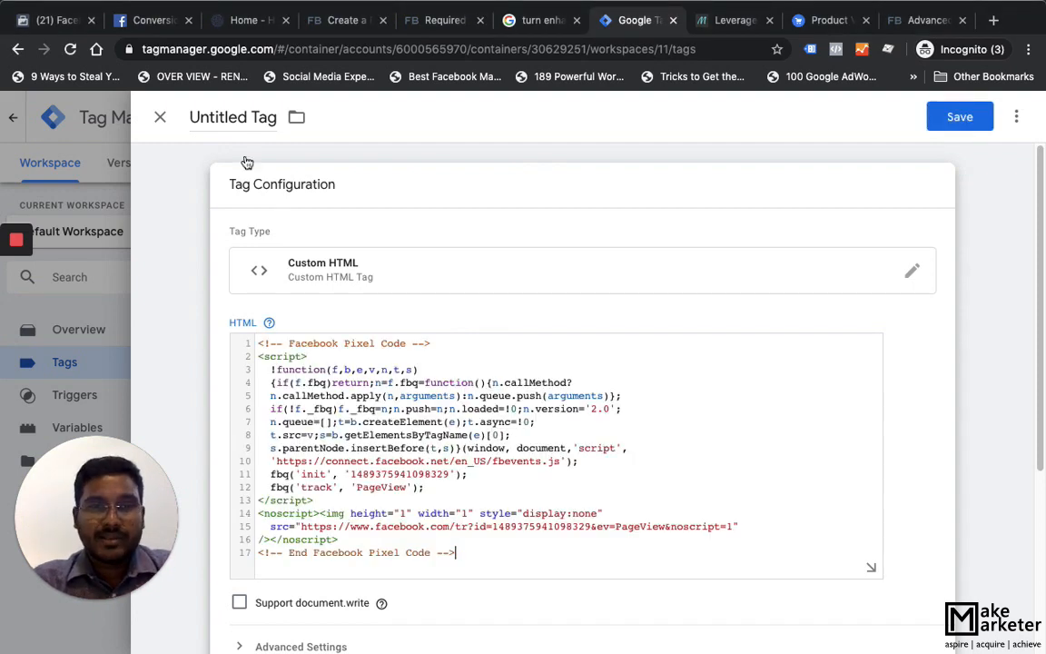
Name the tag "FB Pixel - Base code"
click(246, 125)
key(super+a)
text(FB)
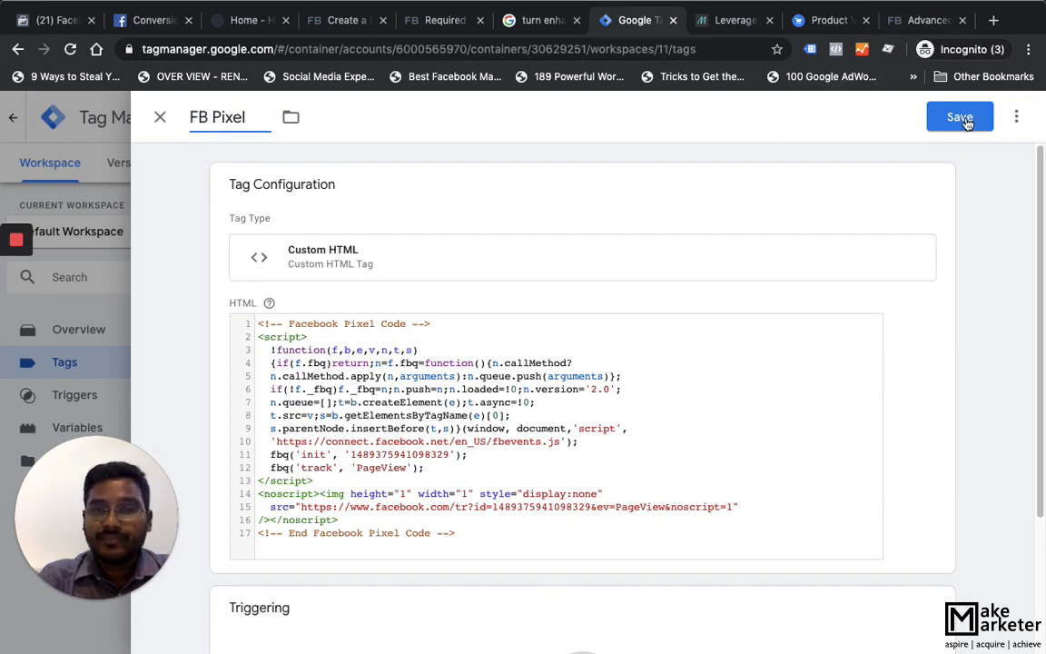
text(Pixel - )
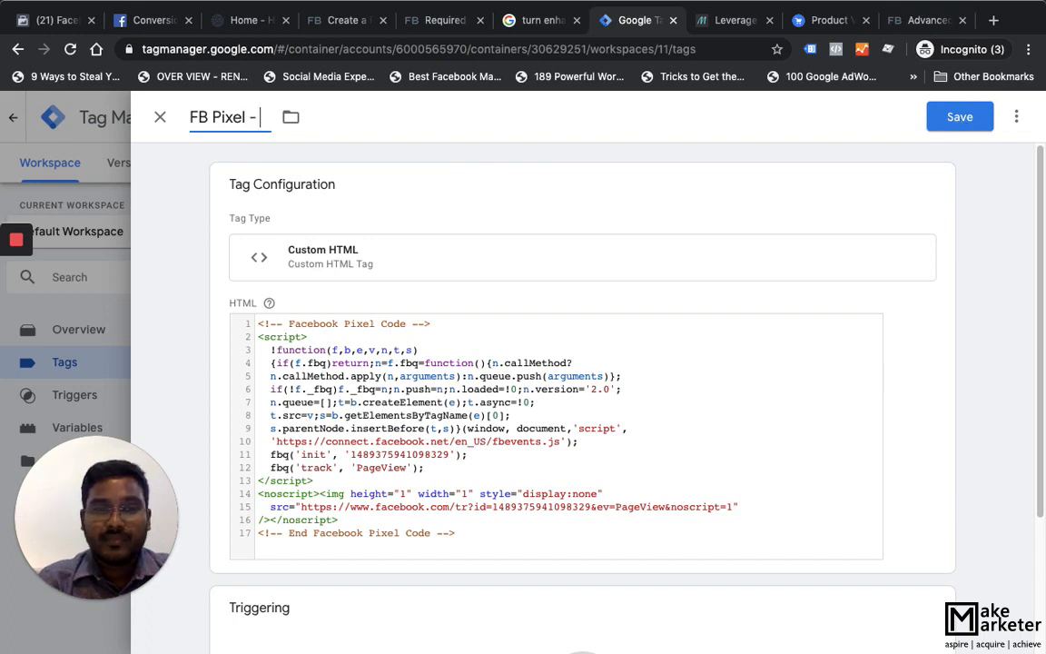
text(Base code)
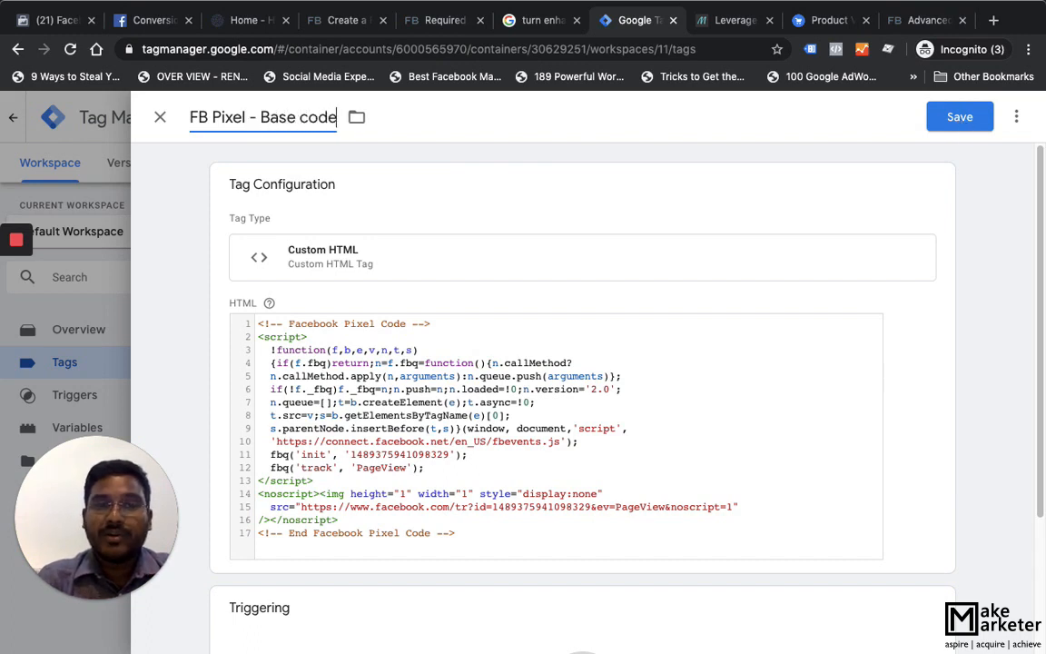
Copy the noscript image block from the pixel code and delete it from the HTML, including the empty line left behind
scroll(408, 520, down, 1)
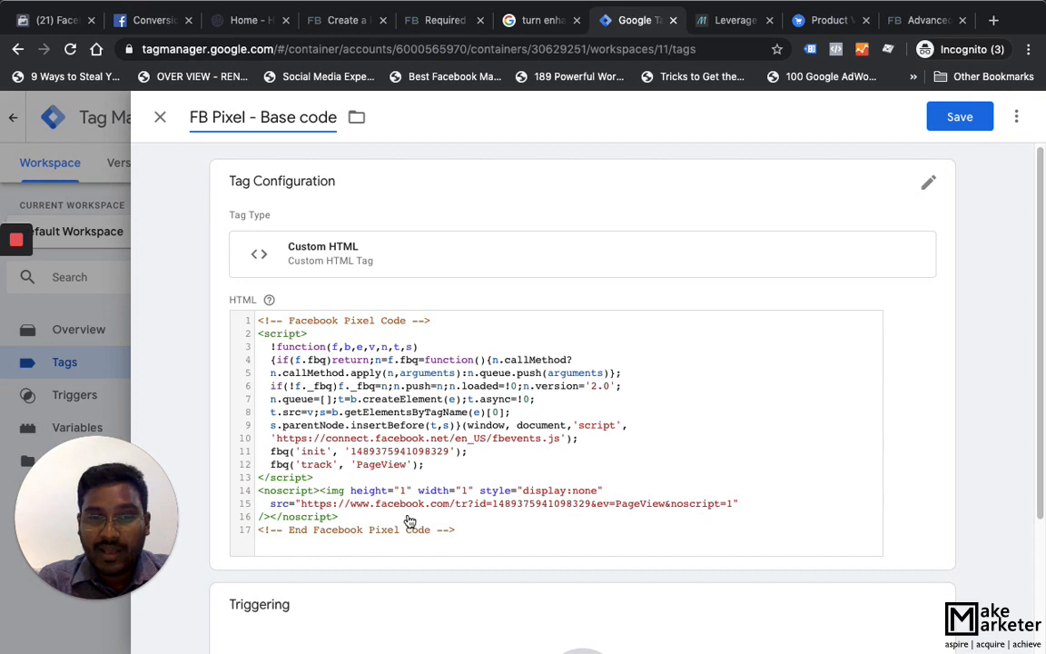
click(351, 518)
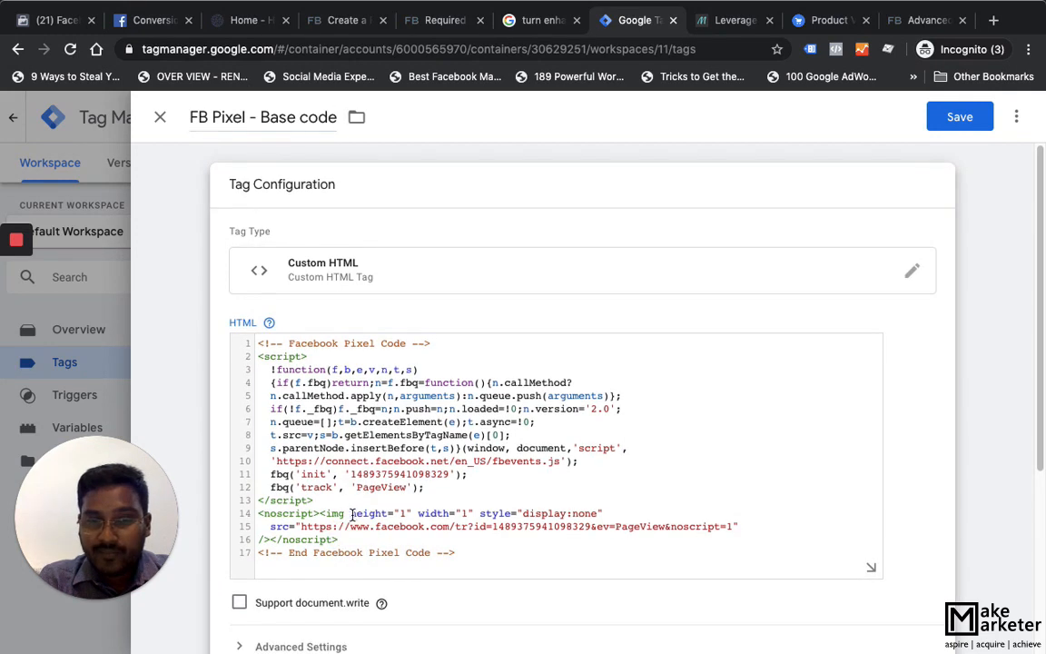
drag(338, 539, 272, 529)
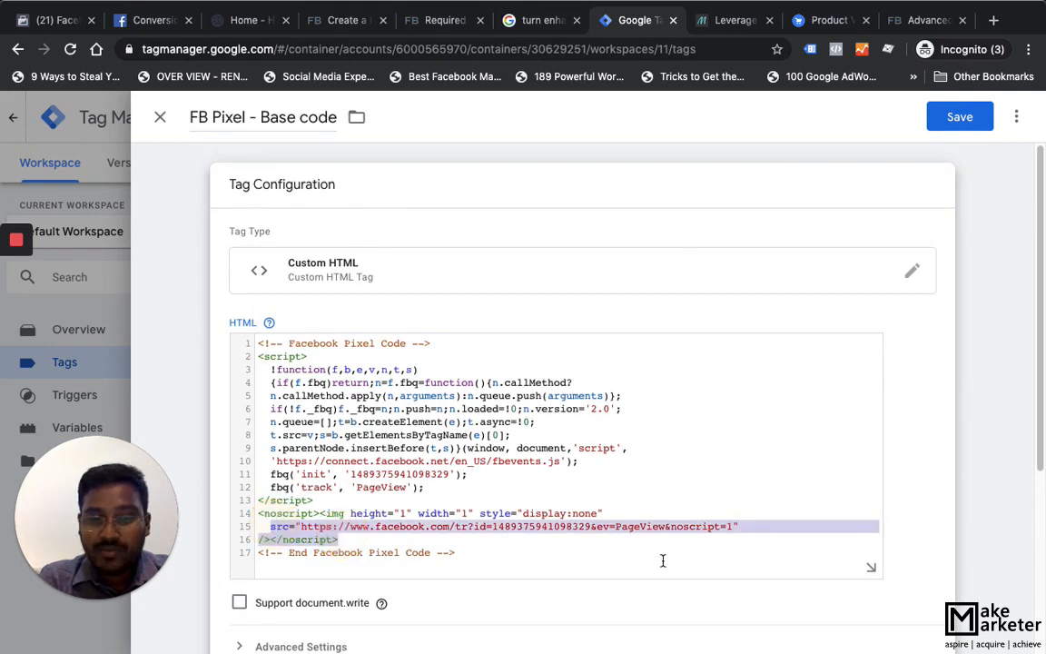
scroll(722, 591, down, 4)
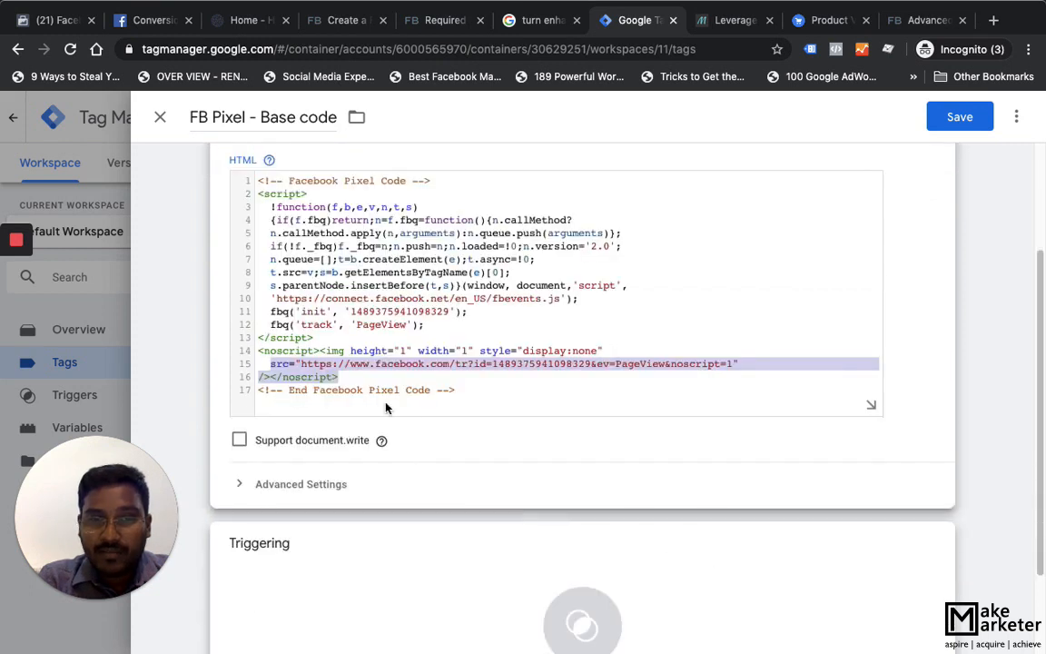
click(354, 378)
drag(338, 378, 258, 352)
key(super+c)
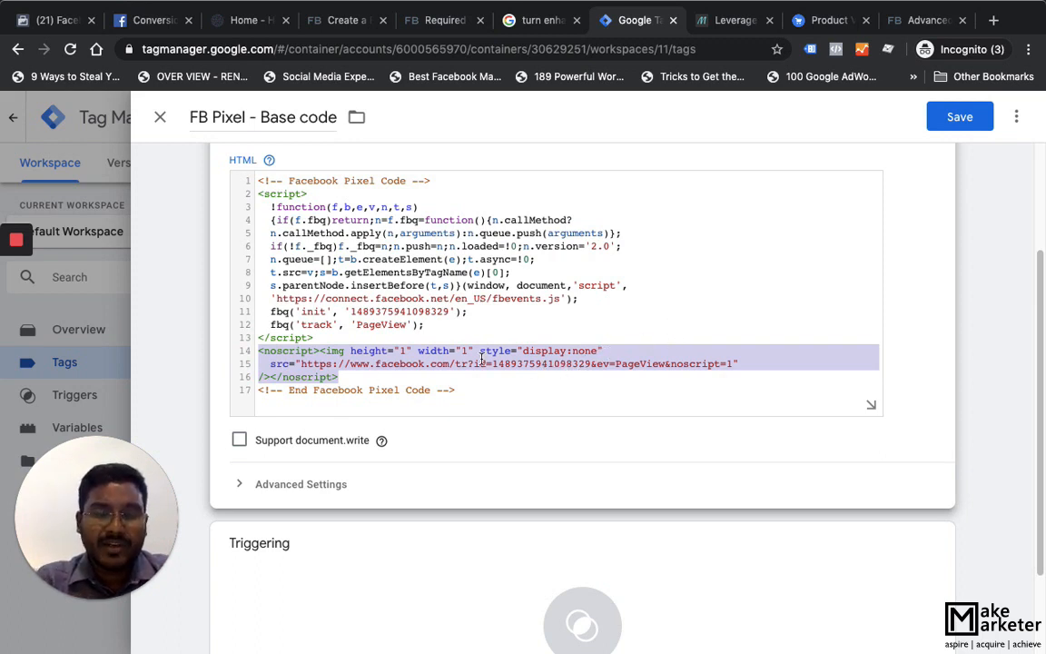
key(BackSpace)
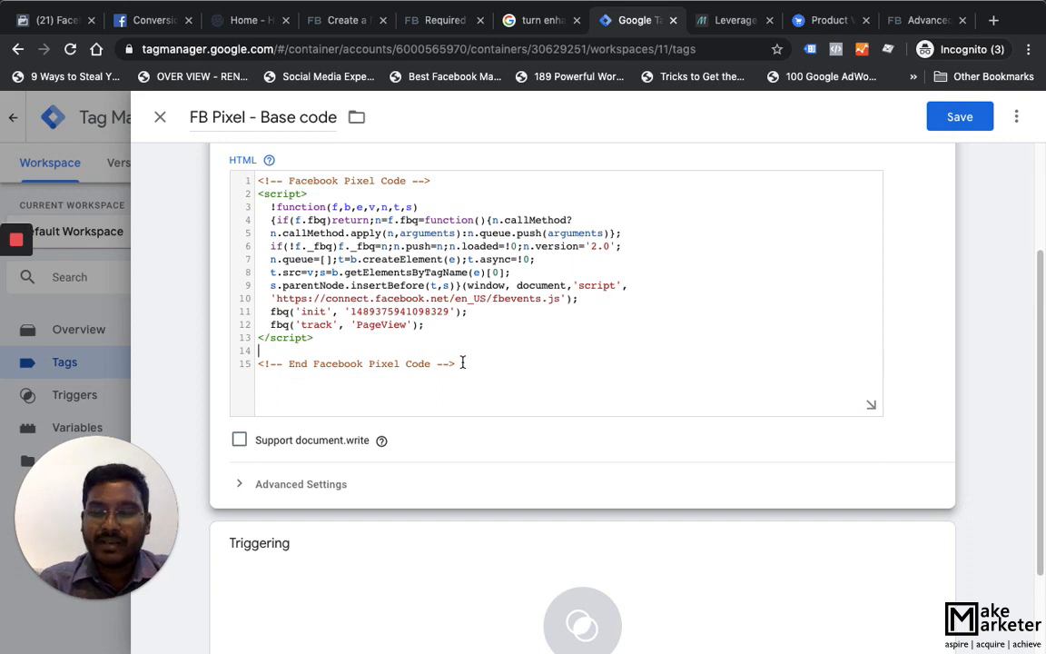
key(BackSpace)
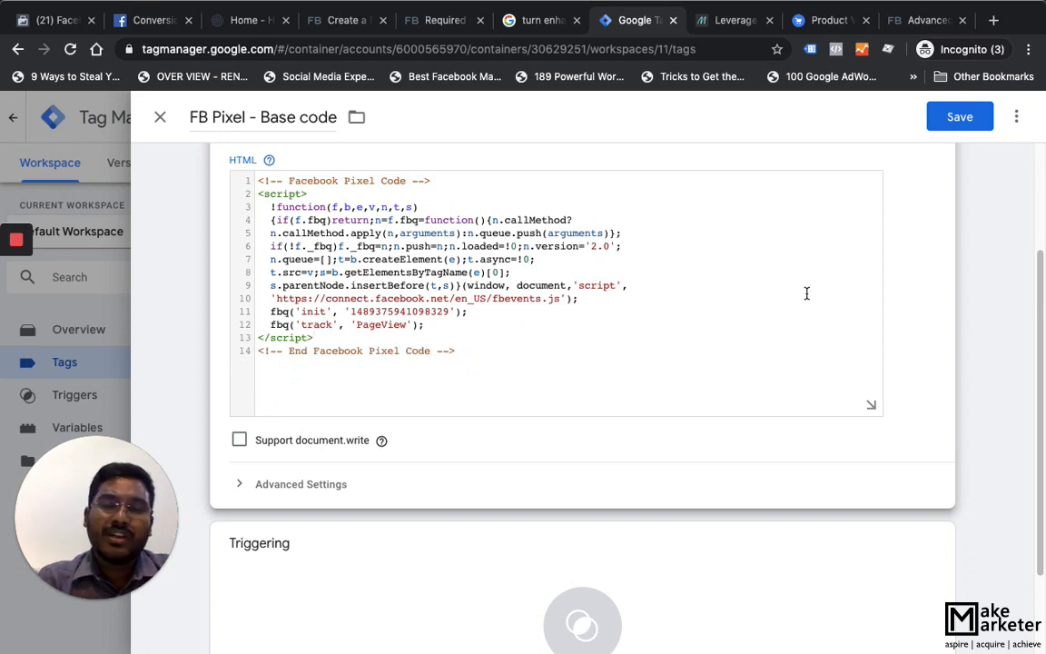
Set the base code tag to fire on the All Pages trigger and save it
scroll(787, 299, up, 1)
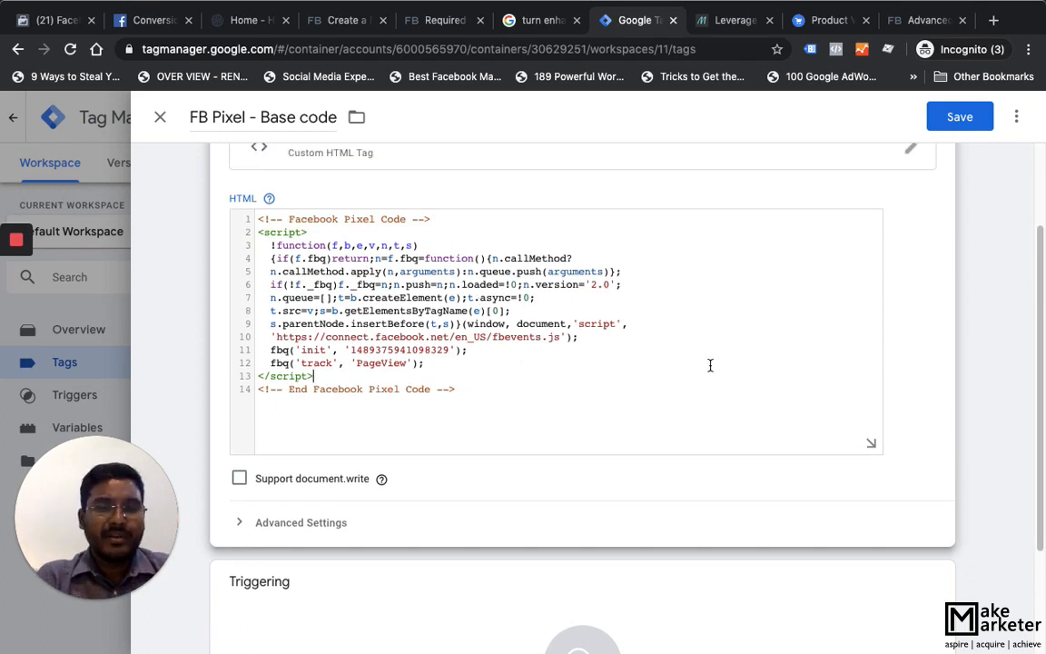
scroll(605, 422, down, 1)
scroll(582, 601, down, 3)
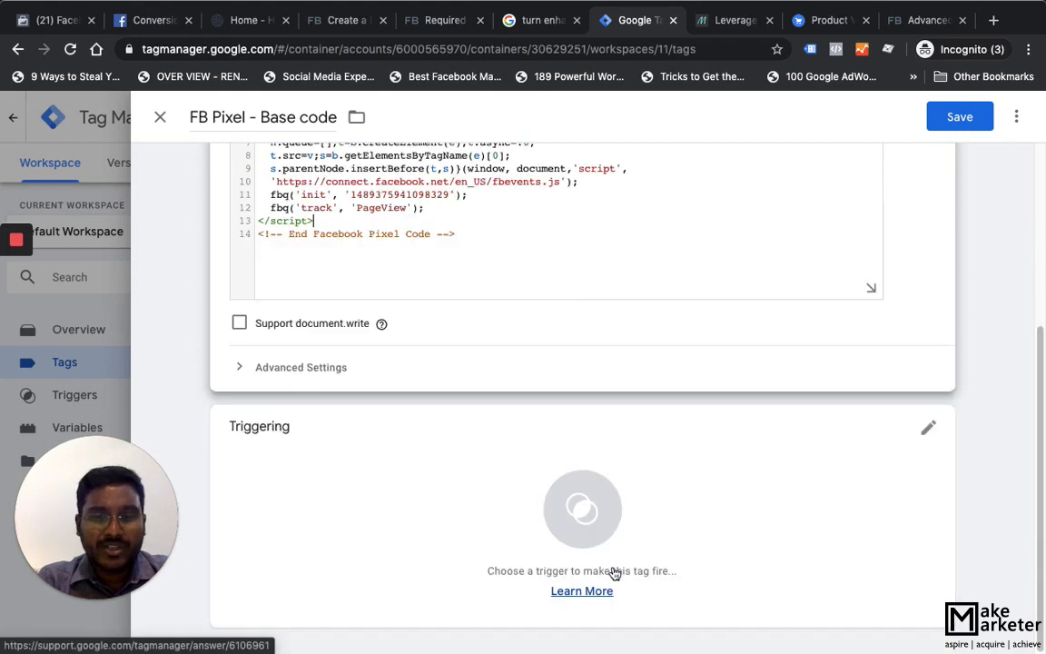
click(589, 510)
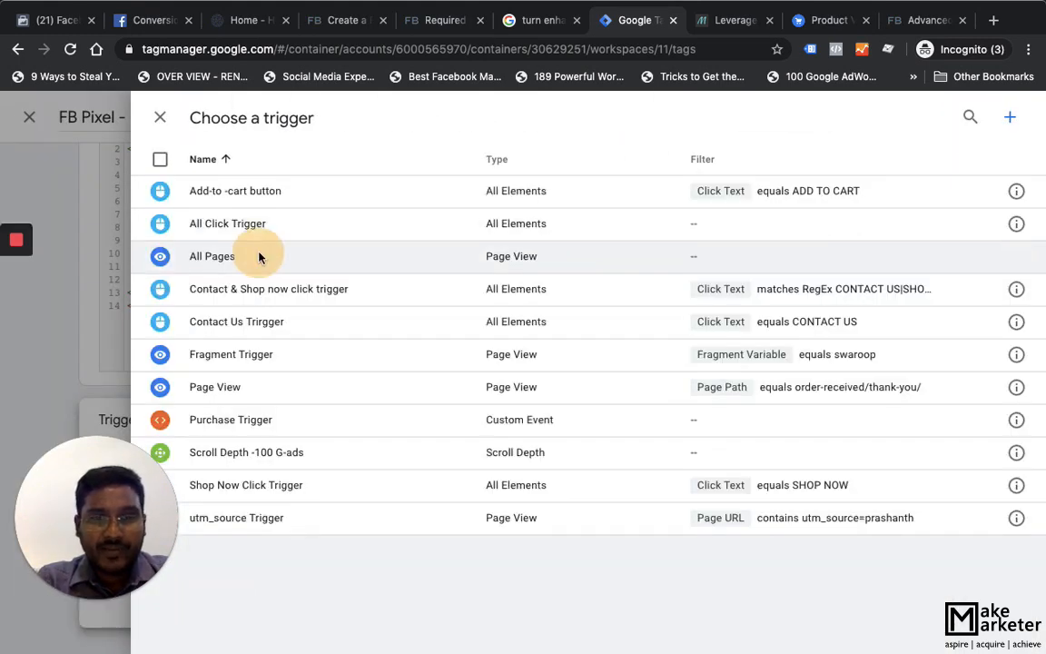
click(259, 258)
click(977, 121)
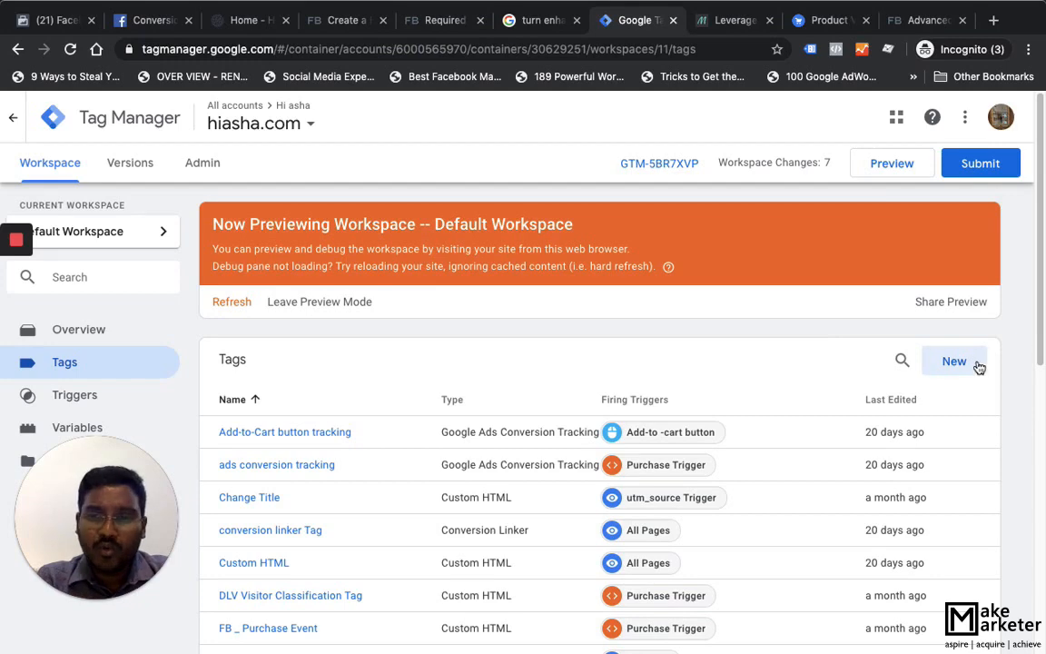
Start another new tag with Custom Image as its tag type
click(965, 366)
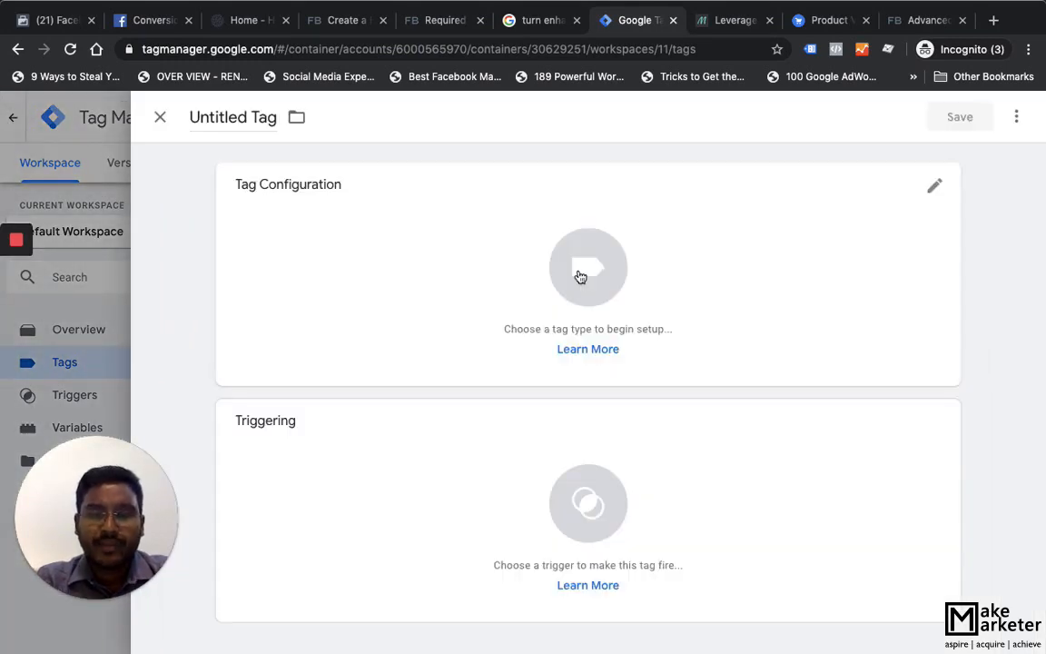
click(581, 273)
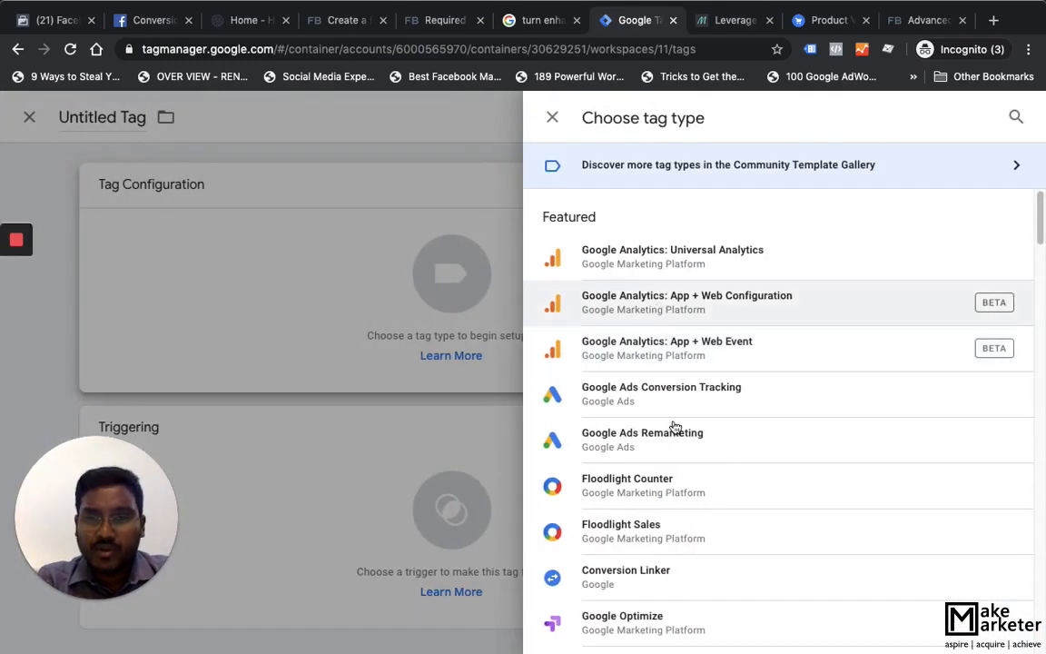
scroll(680, 445, down, 5)
click(640, 324)
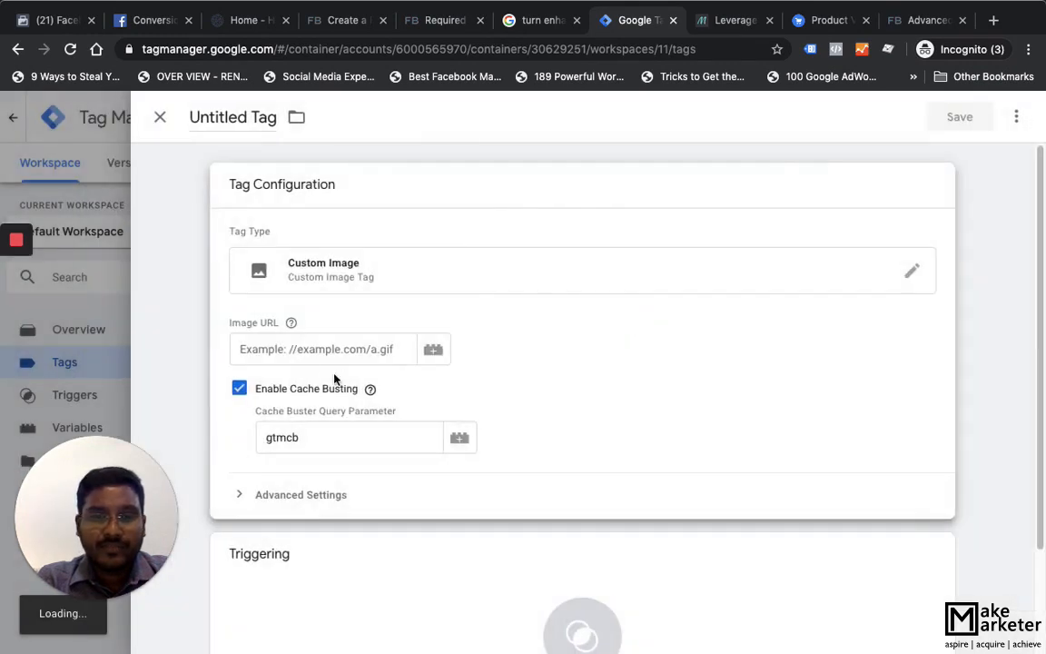
Paste the copied noscript image block into the custom image tag's Image URL and select the whole entry
click(325, 358)
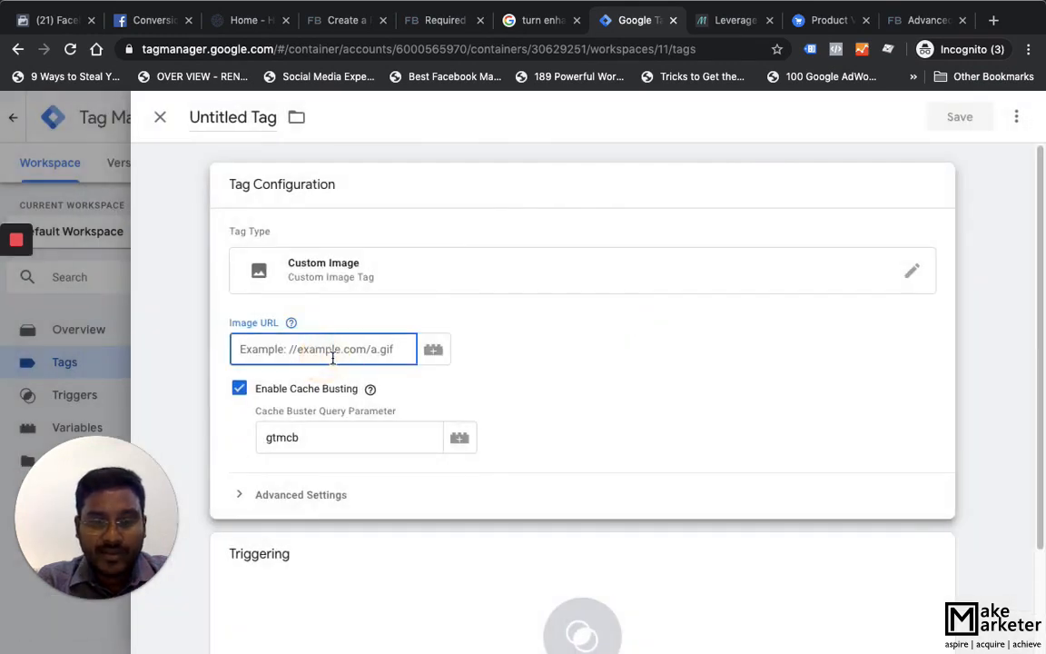
key(ctrl+v)
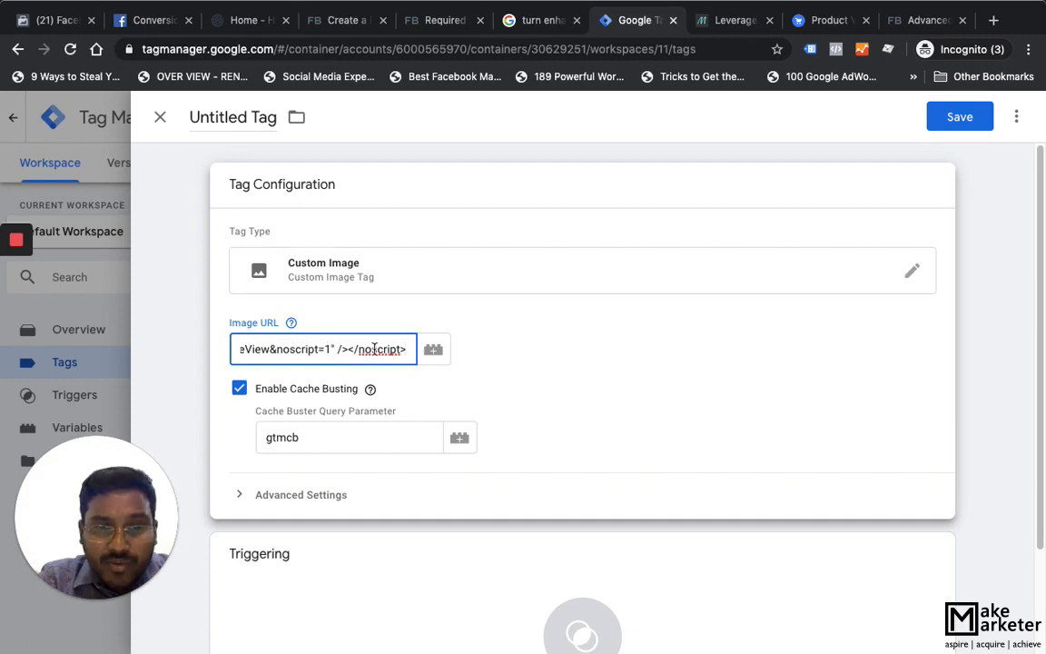
drag(300, 352, 102, 350)
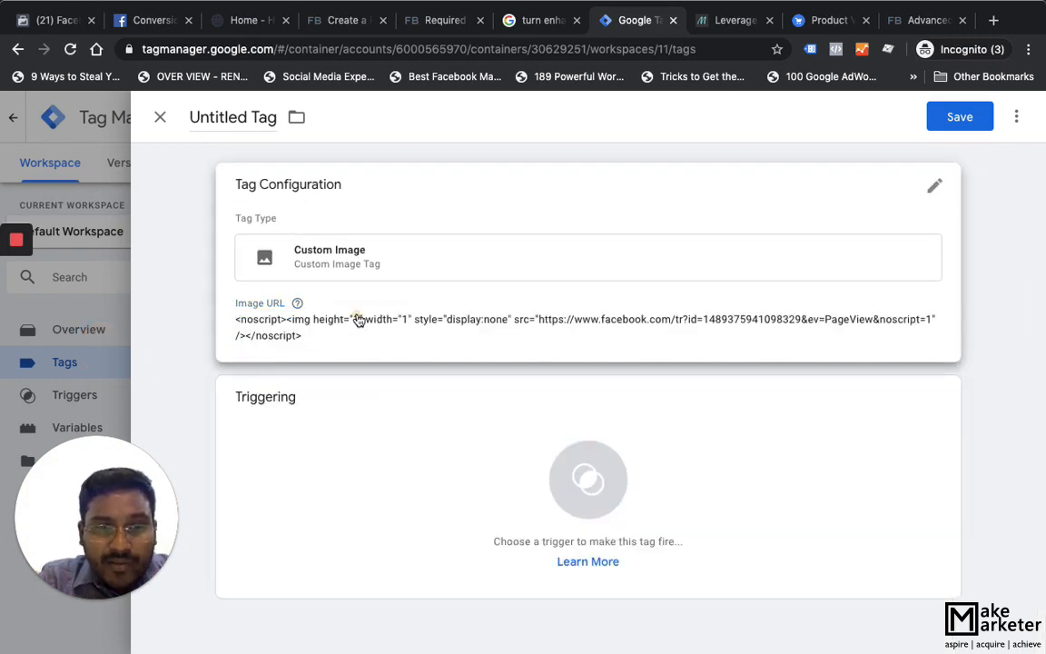
click(357, 320)
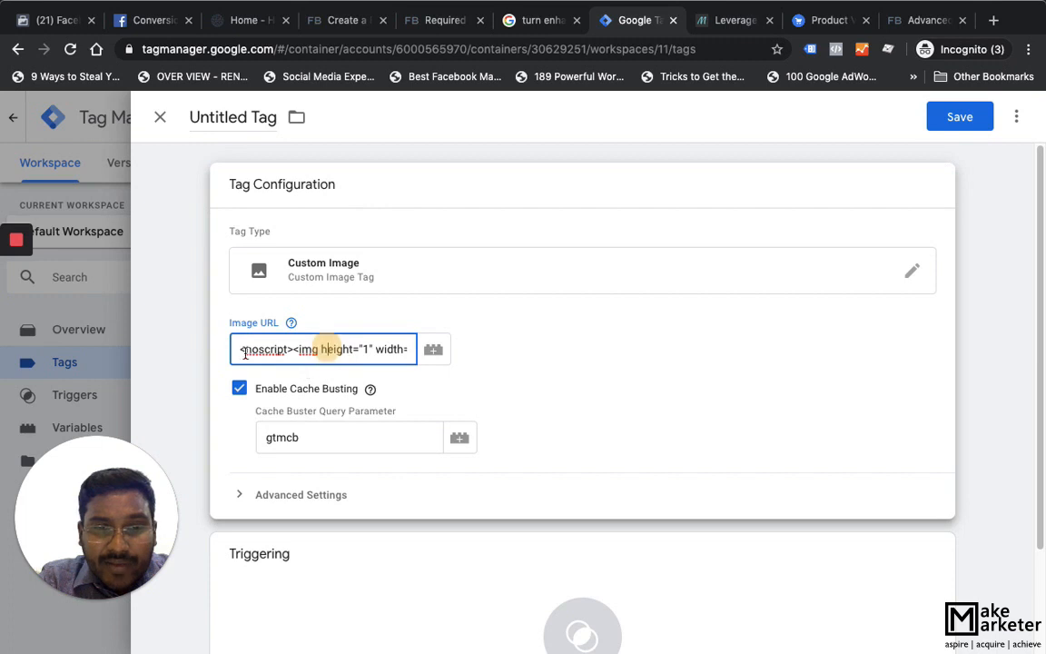
mouse_move(329, 351)
mouse_down()
mouse_move(187, 354)
mouse_move(343, 351)
mouse_up()
click(298, 353)
click(389, 356)
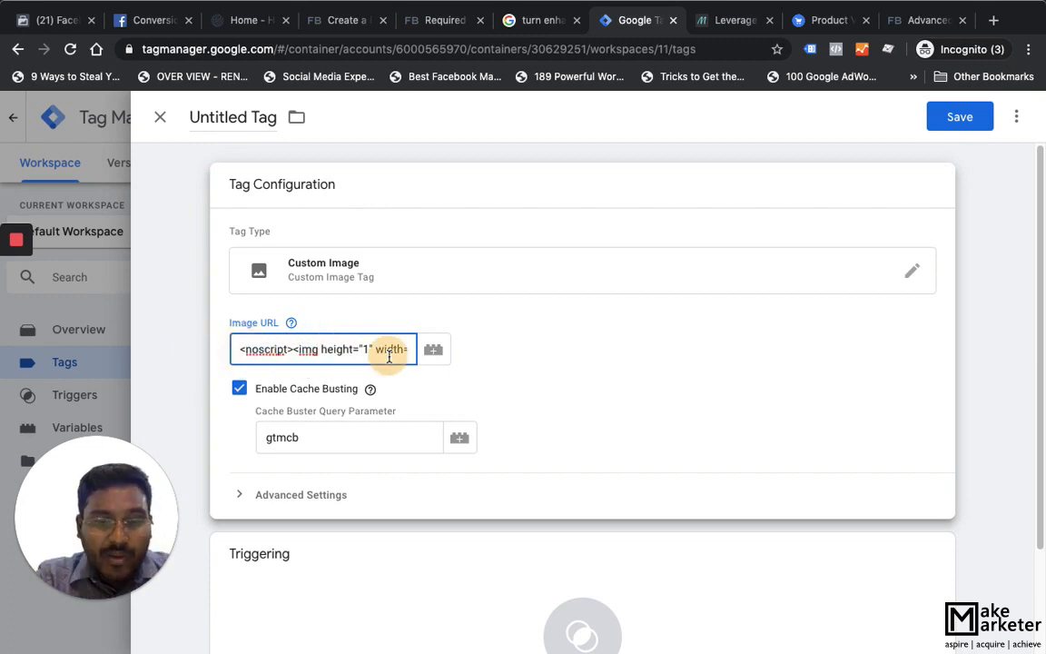
key(super+a)
Switch to the Microsoft Word document and paste the noscript image block below the Create Facebook Custom Audiences section
key(ctrl+Up)
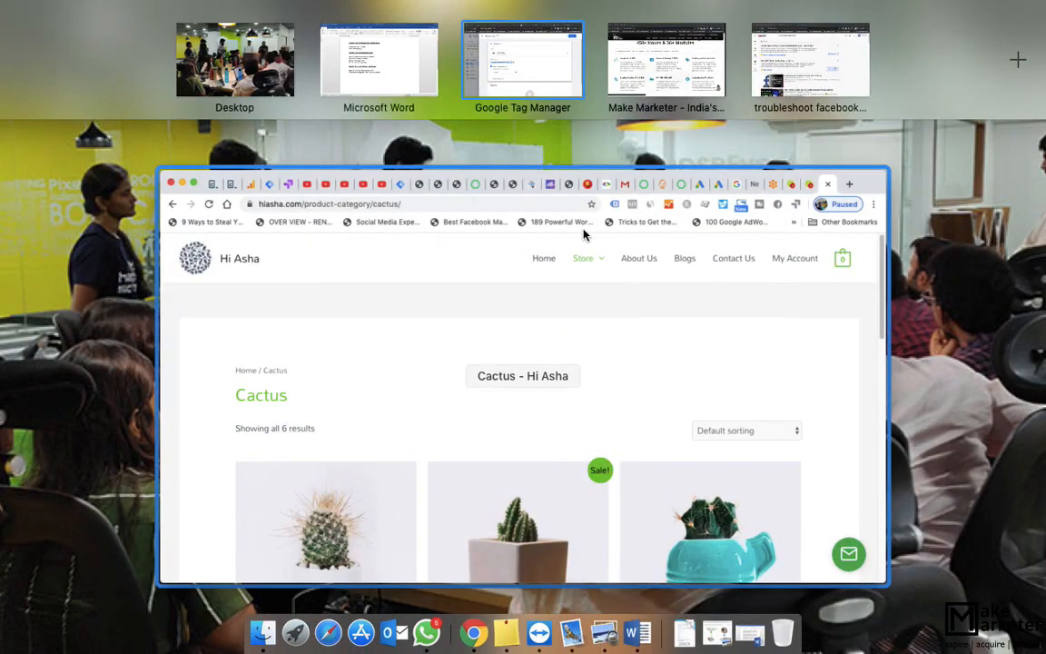
click(416, 63)
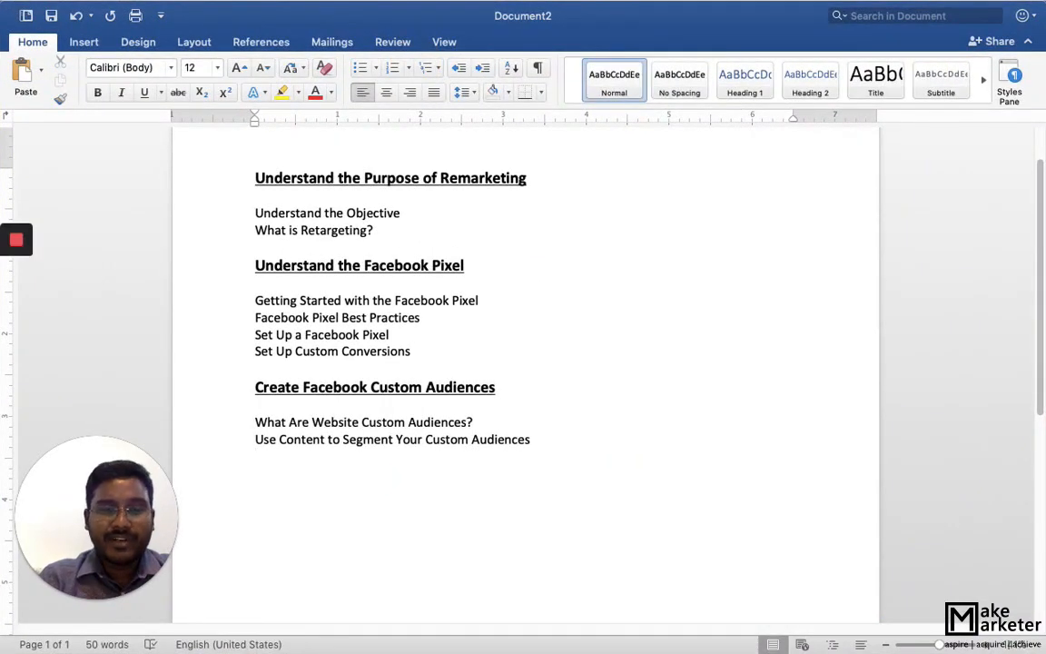
key(super+v)
scroll(411, 478, down, 2)
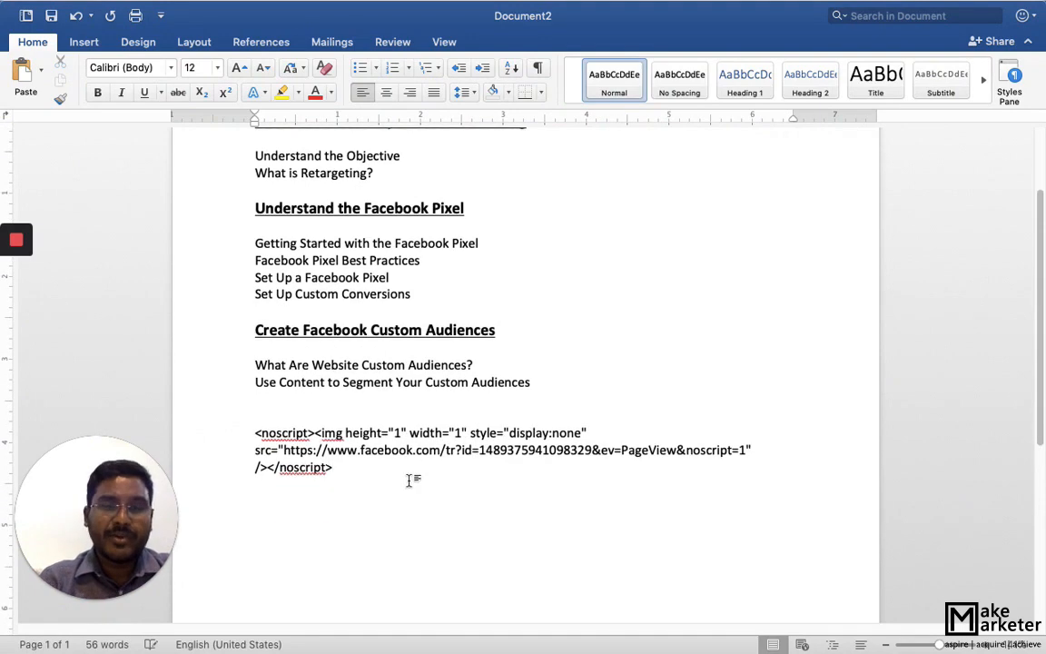
scroll(435, 451, up, 4)
scroll(435, 453, down, 2)
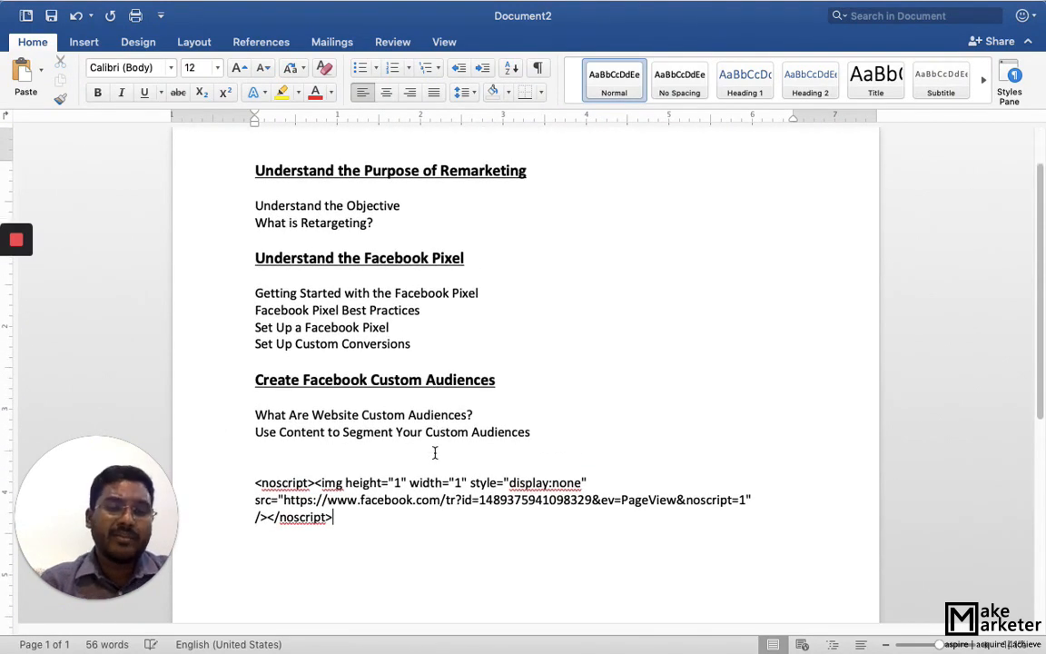
scroll(435, 453, down, 3)
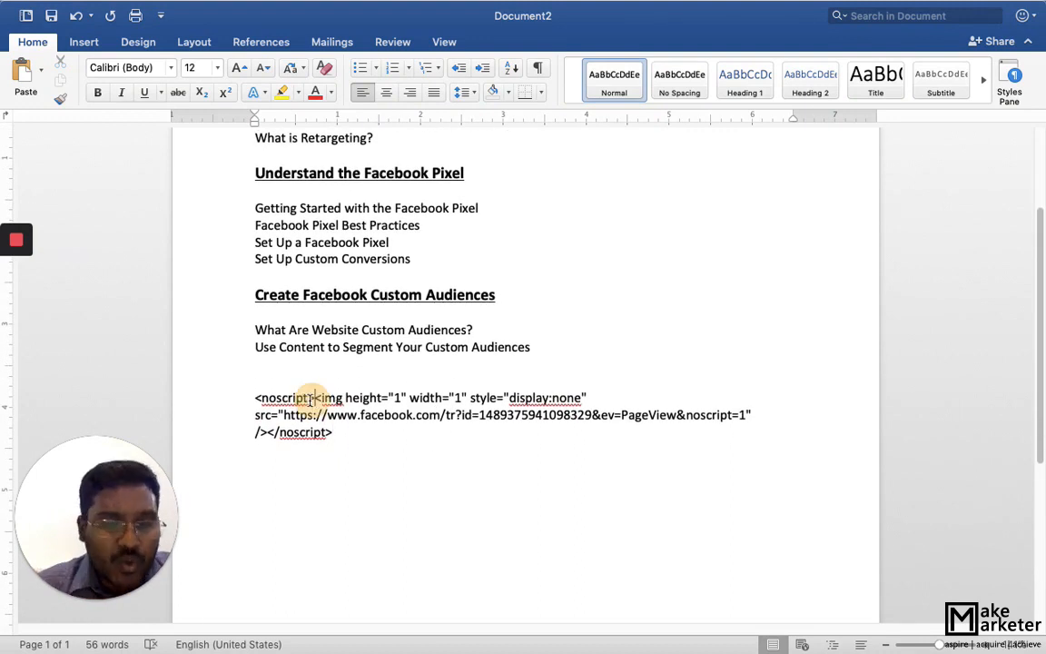
drag(303, 399, 270, 402)
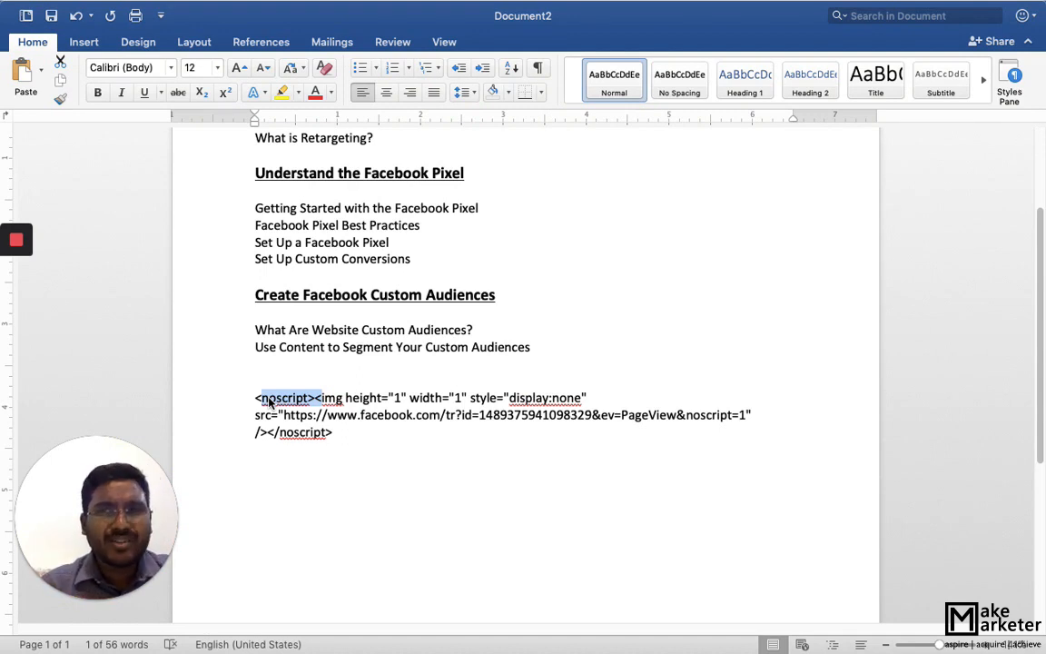
click(350, 439)
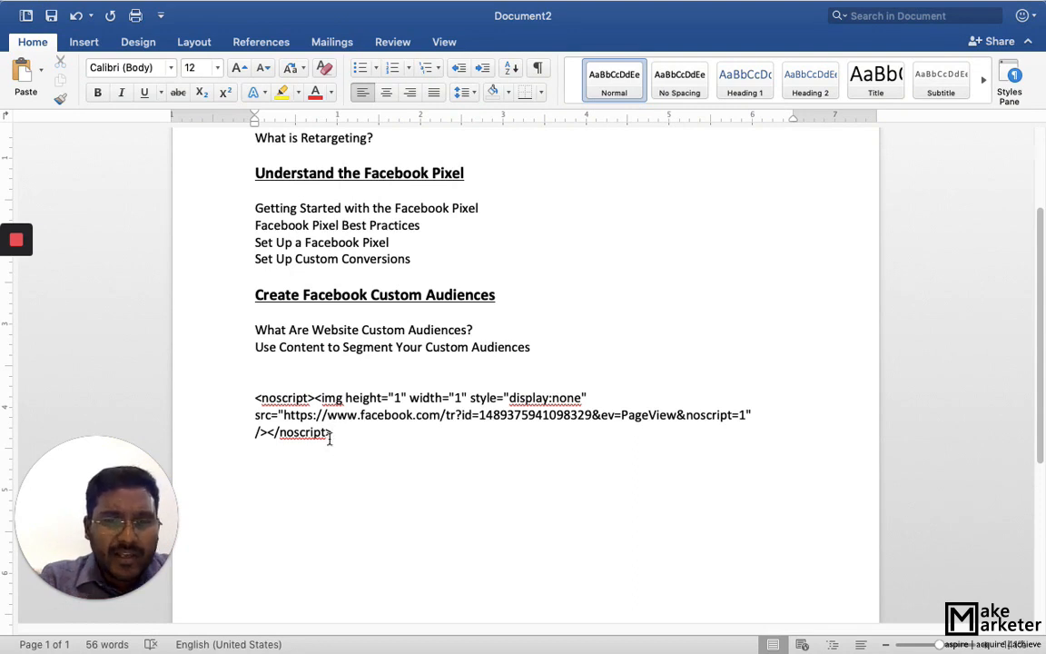
drag(332, 438, 273, 416)
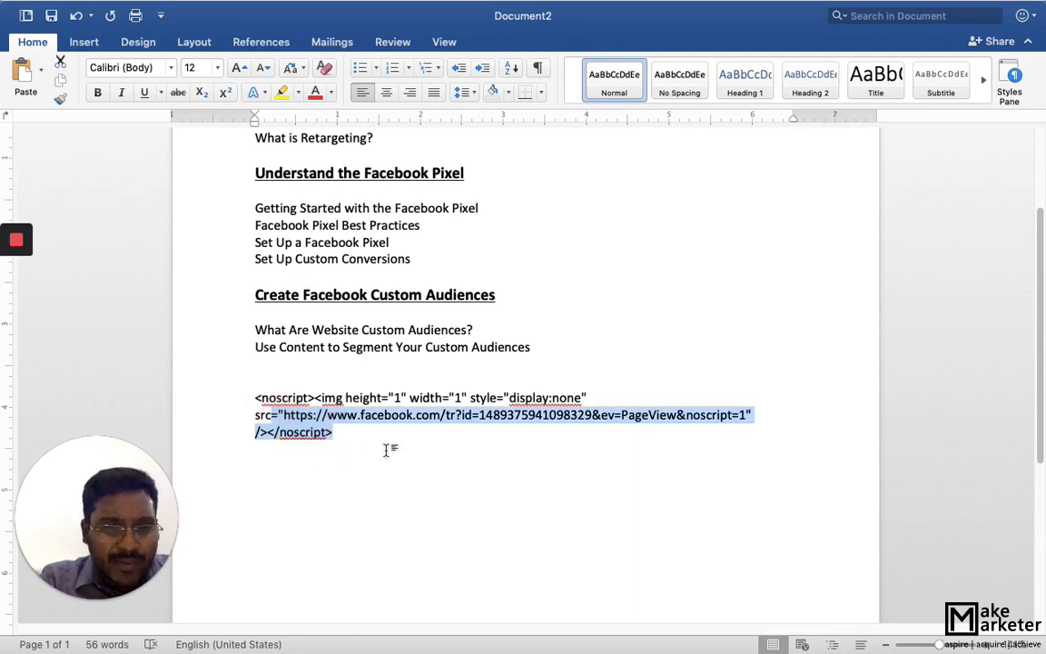
click(310, 398)
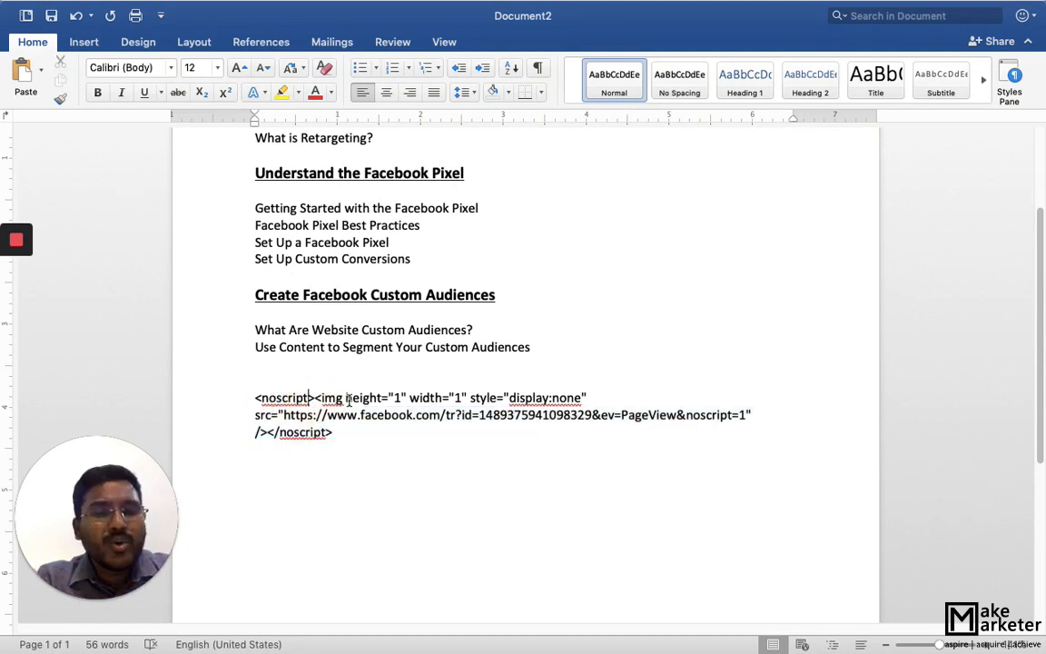
click(394, 400)
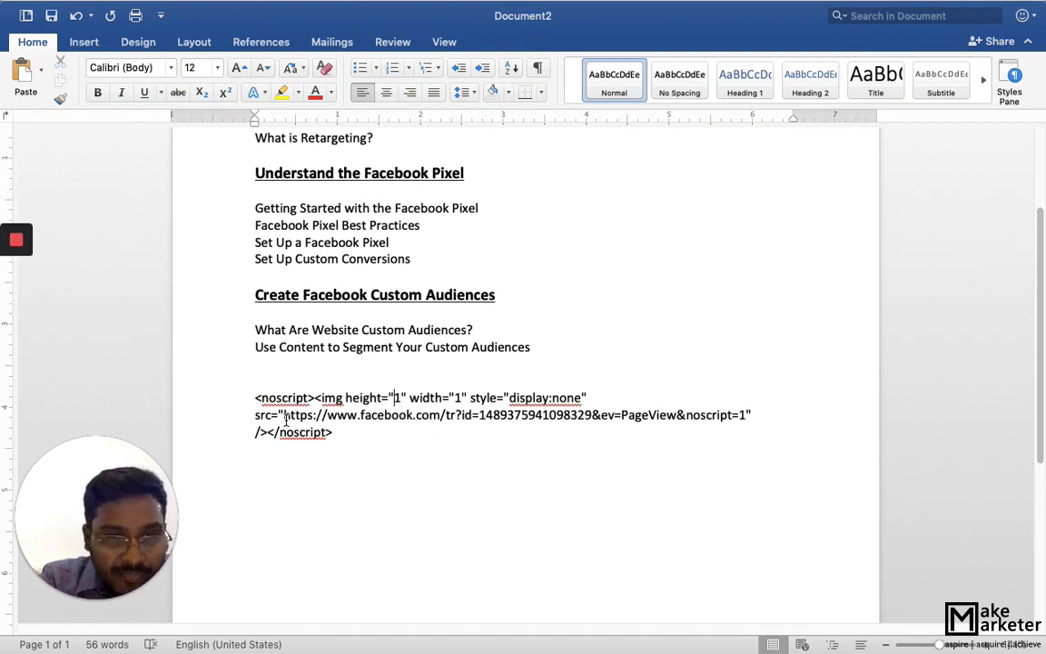
Copy only the src URL between the quotes in Word and replace the tag's Image URL in Google Tag Manager with it
drag(286, 418, 748, 417)
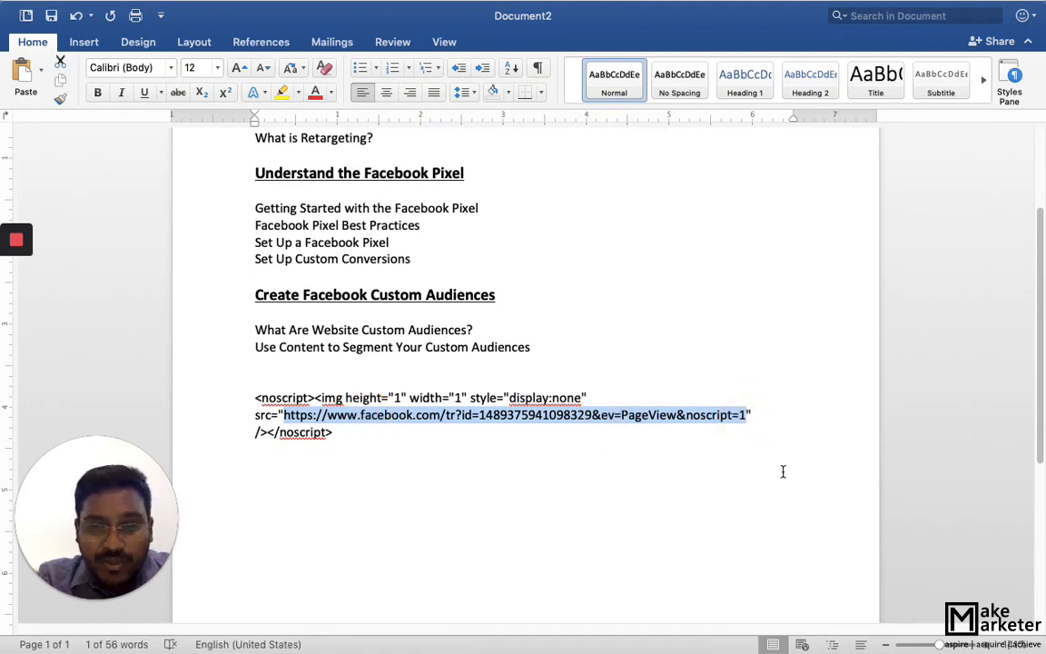
key(ctrl+Up)
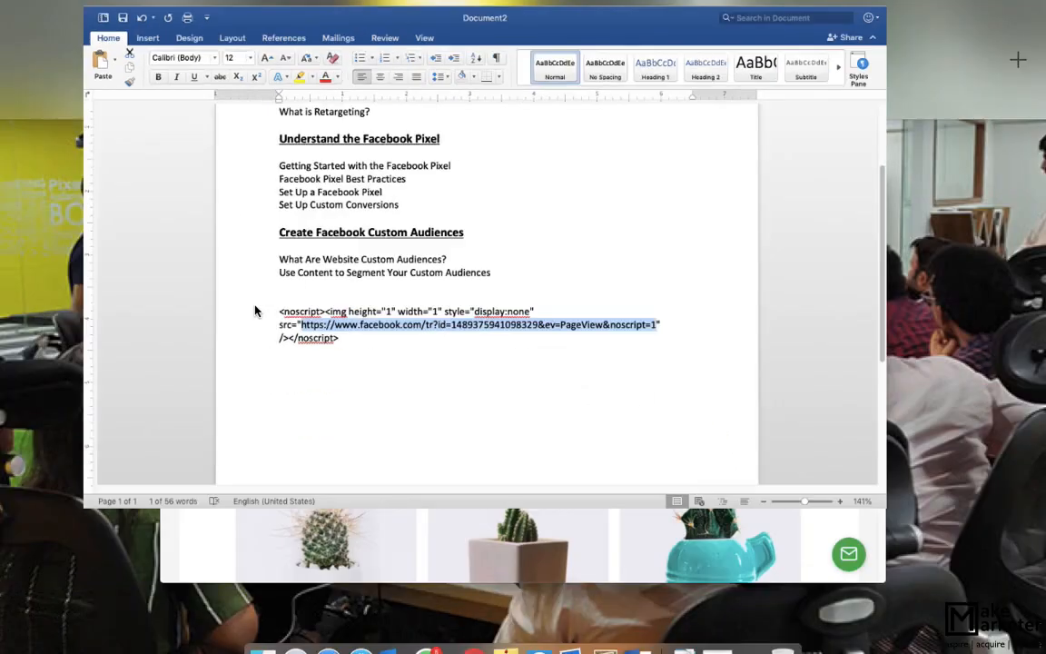
click(514, 79)
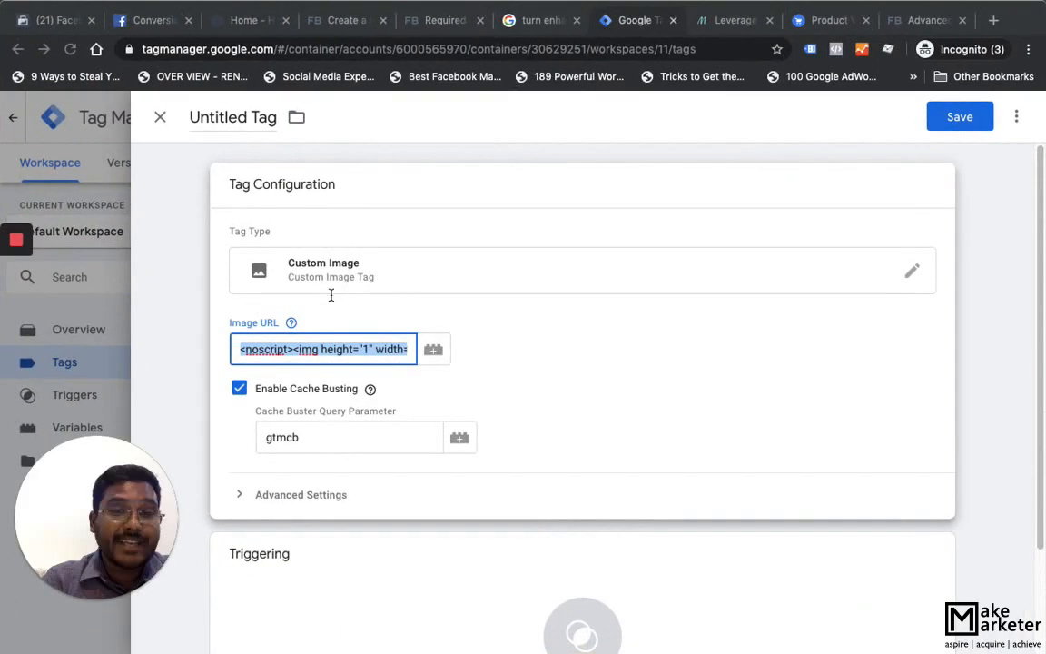
key(super+v)
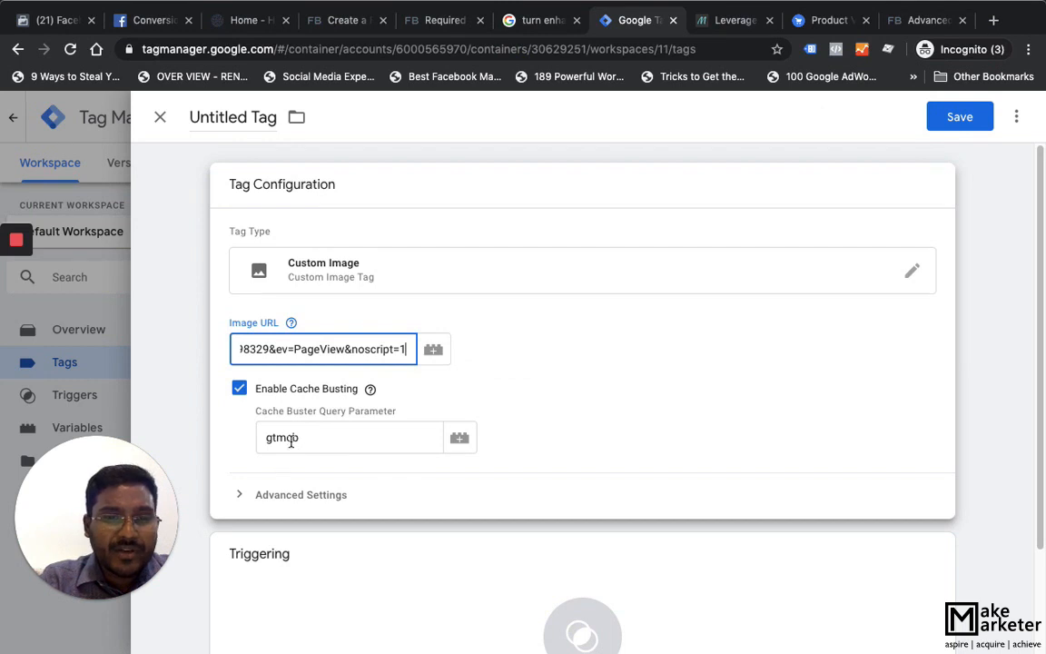
Name the custom image tag "FB NoScript Tag" and save it without a firing trigger
click(262, 119)
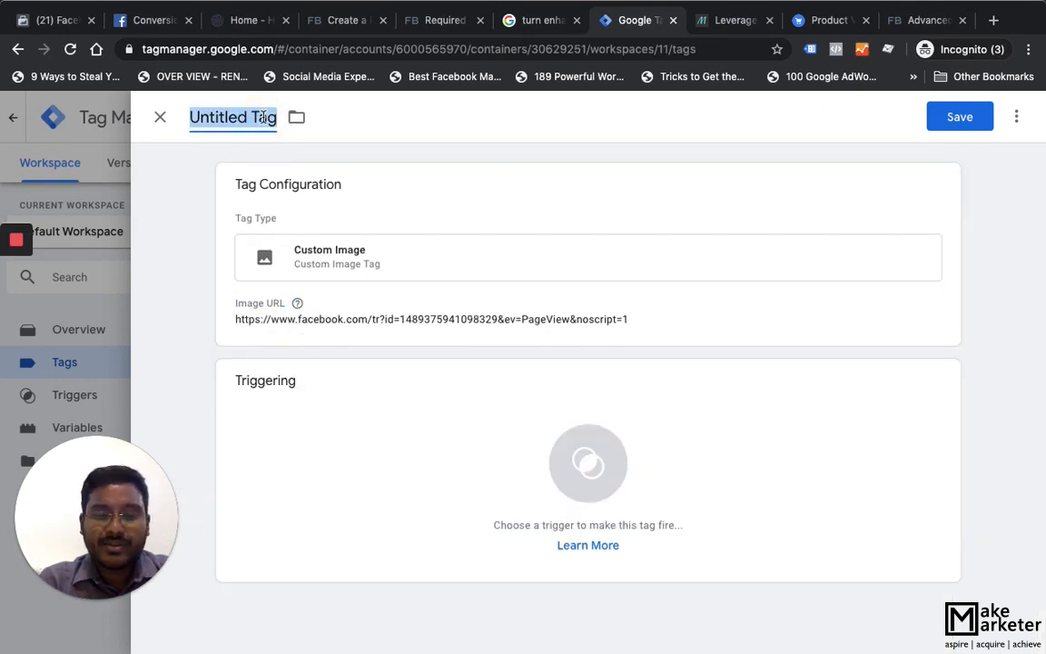
text(FB)
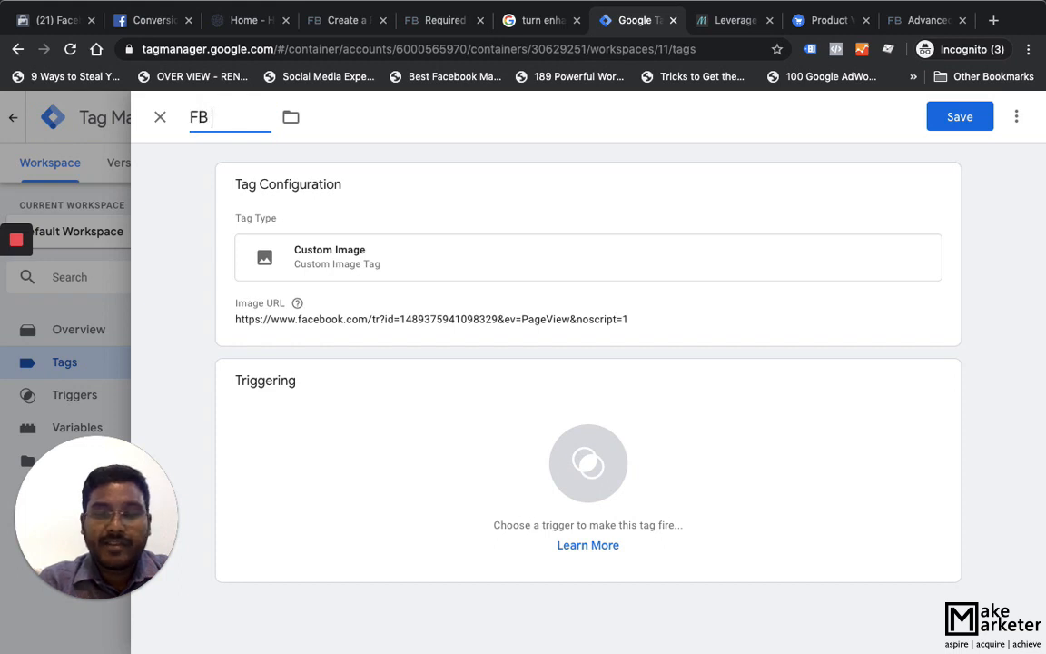
text( NoScript Tag)
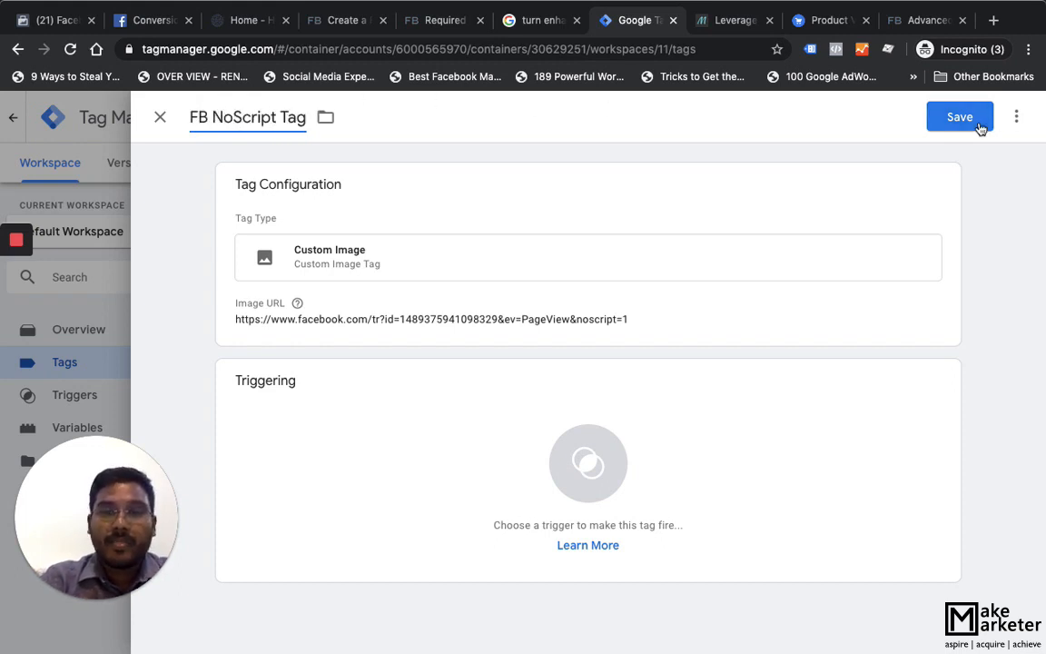
click(559, 483)
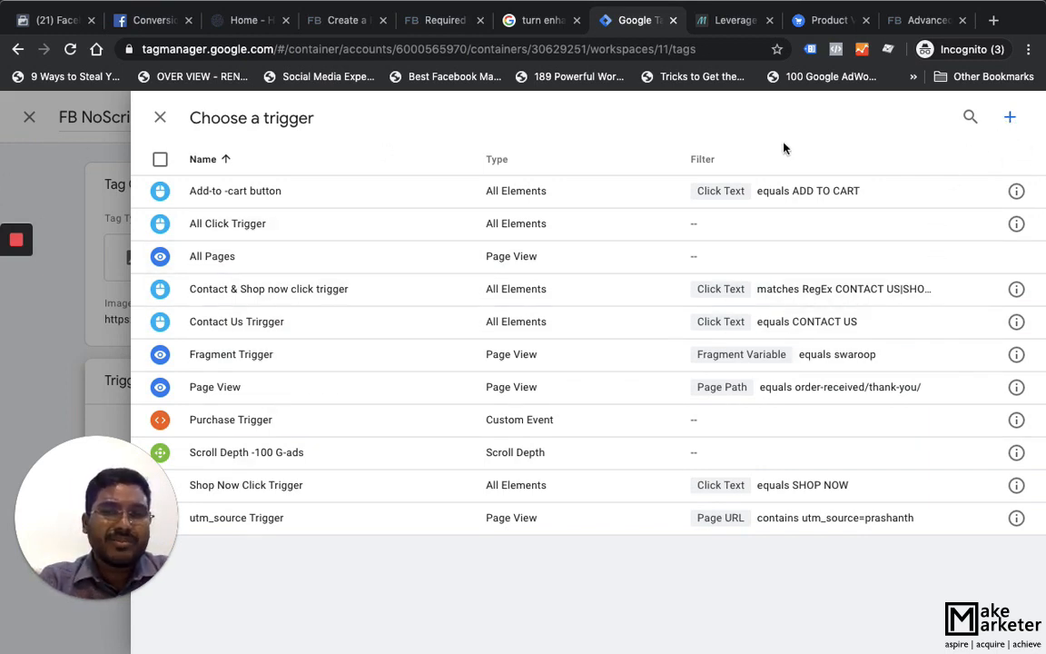
click(159, 117)
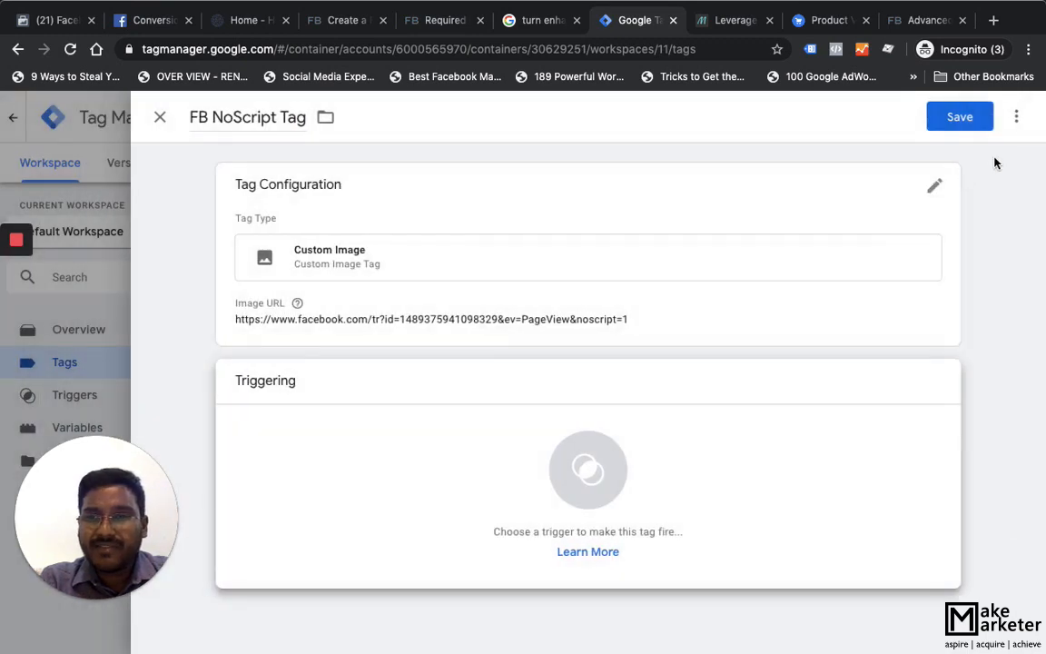
click(965, 116)
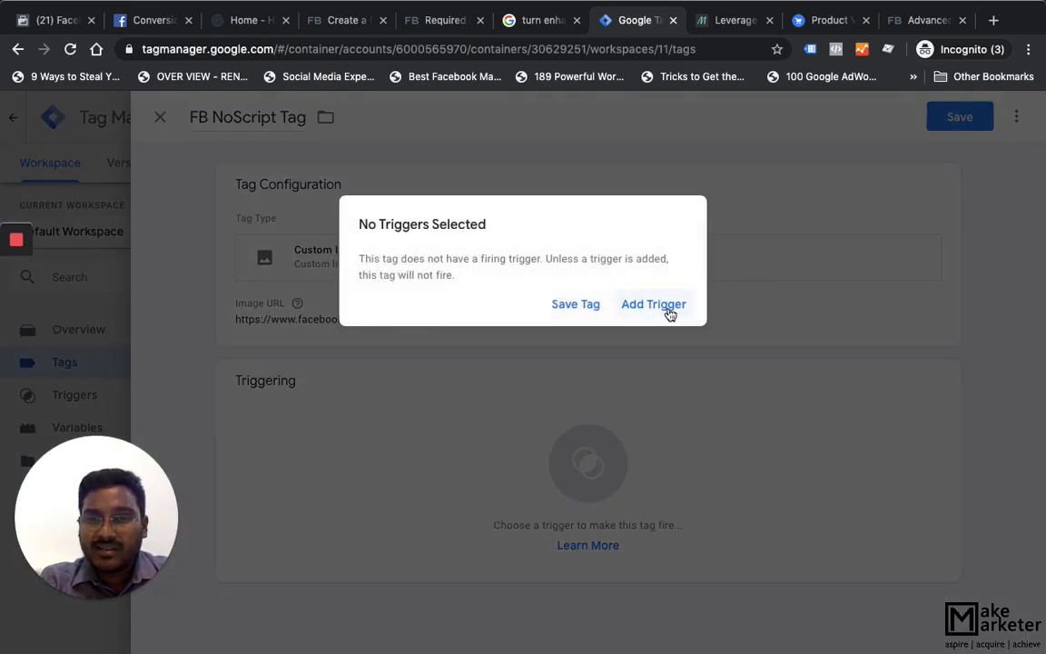
click(589, 309)
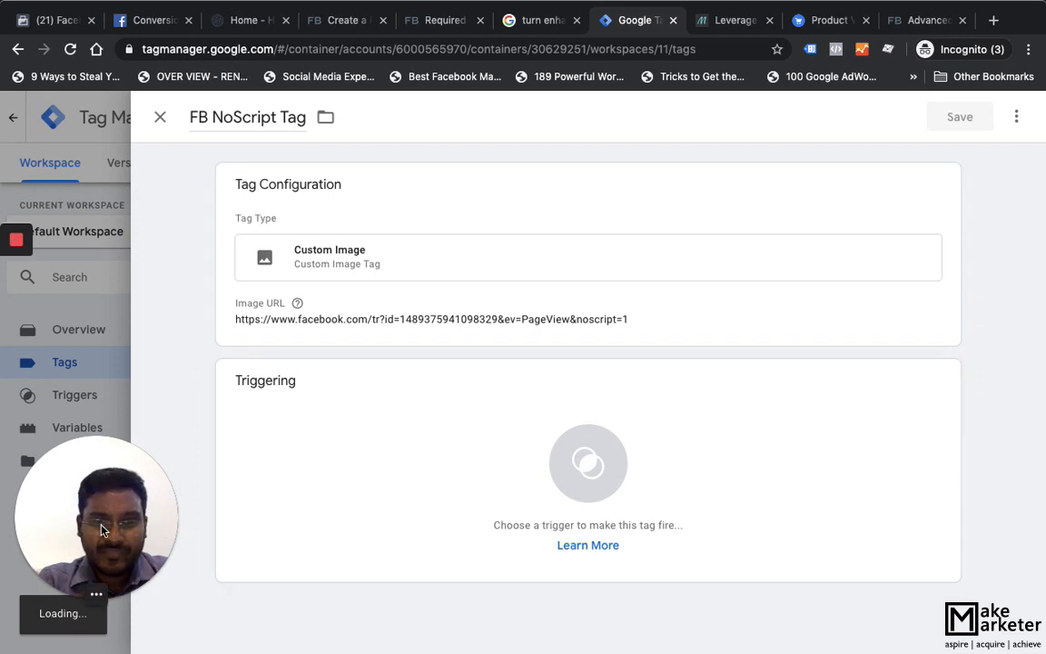
drag(100, 524, 905, 594)
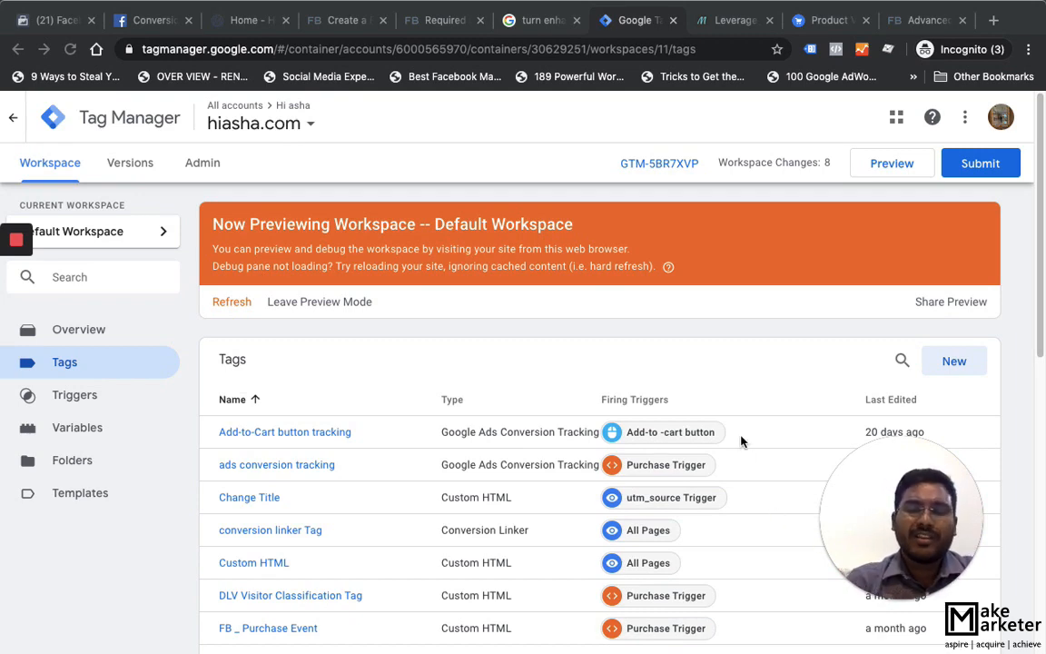
Review the workspace's tags list, checking the tag types and firing triggers of the Facebook tags
scroll(341, 513, down, 10)
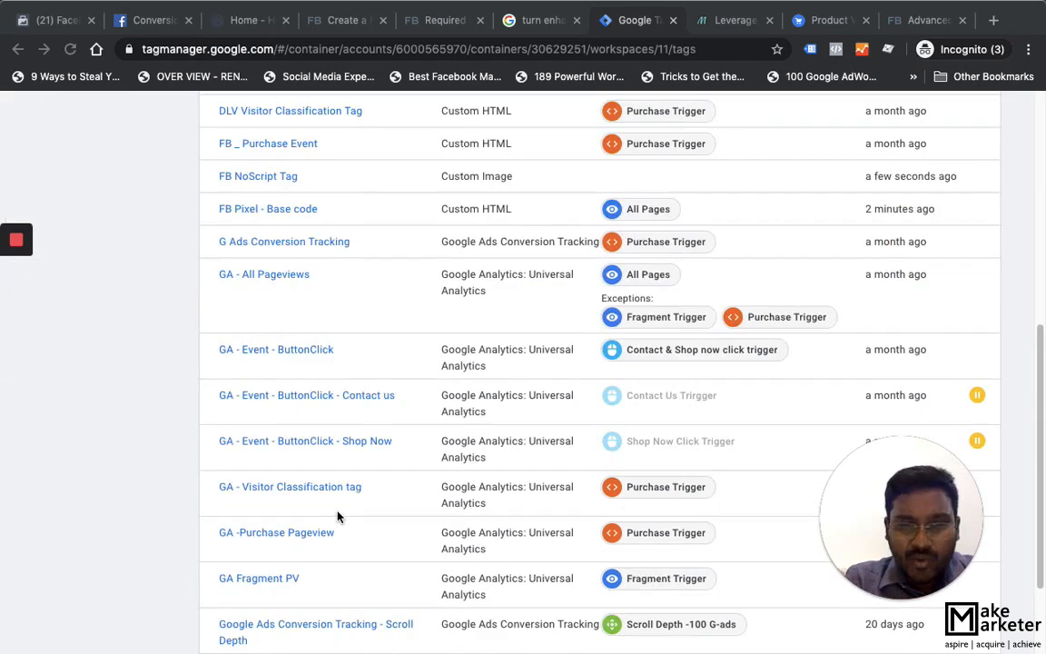
scroll(341, 514, down, 3)
scroll(339, 513, up, 5)
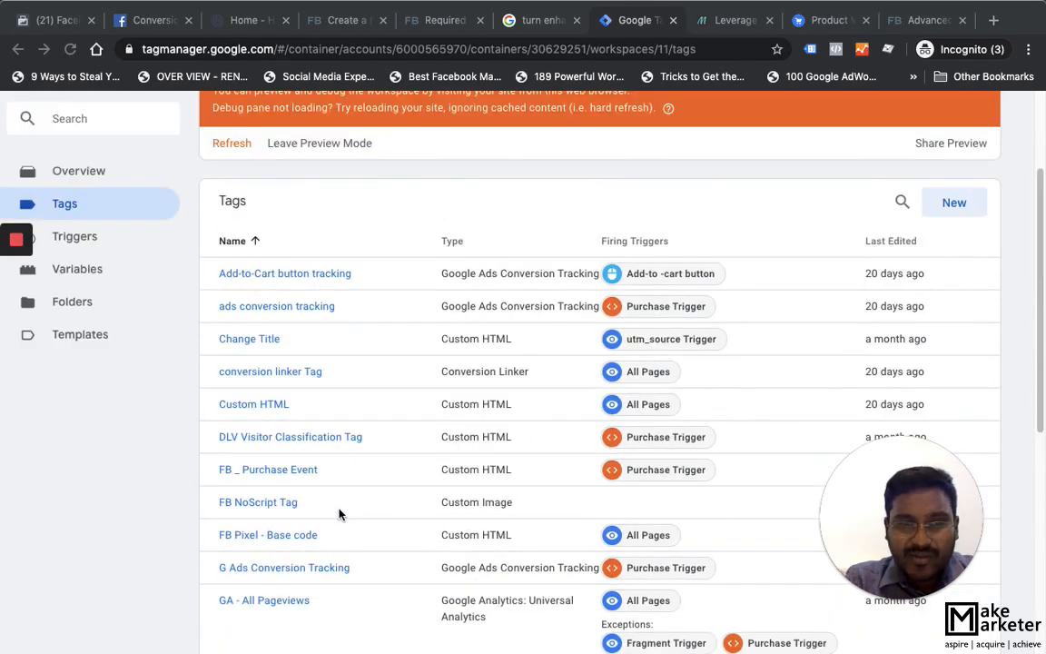
scroll(333, 496, down, 2)
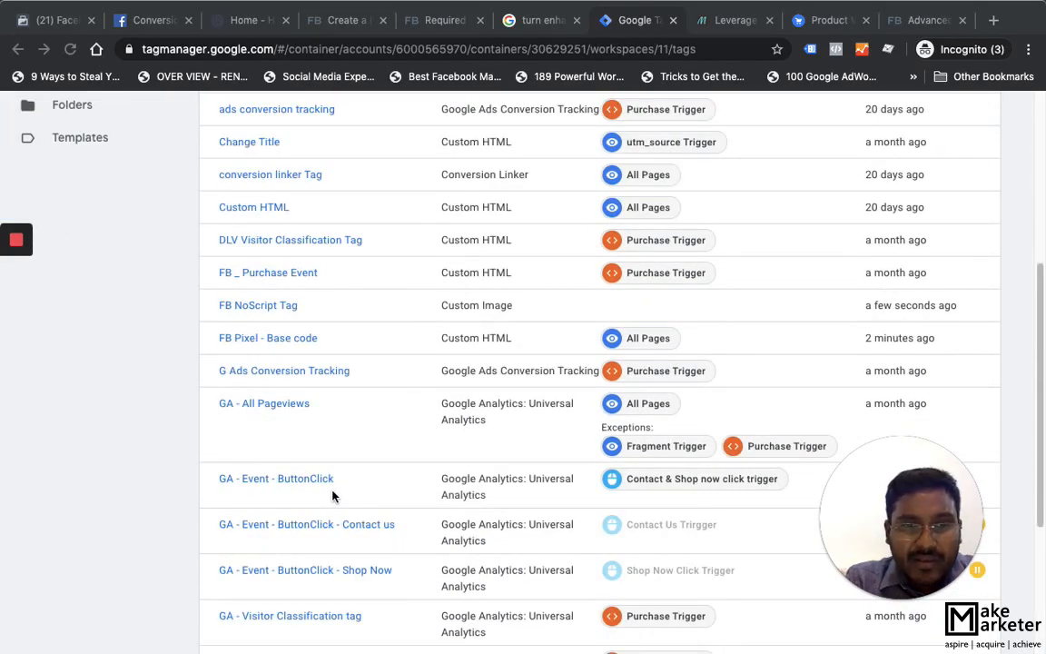
scroll(332, 496, down, 3)
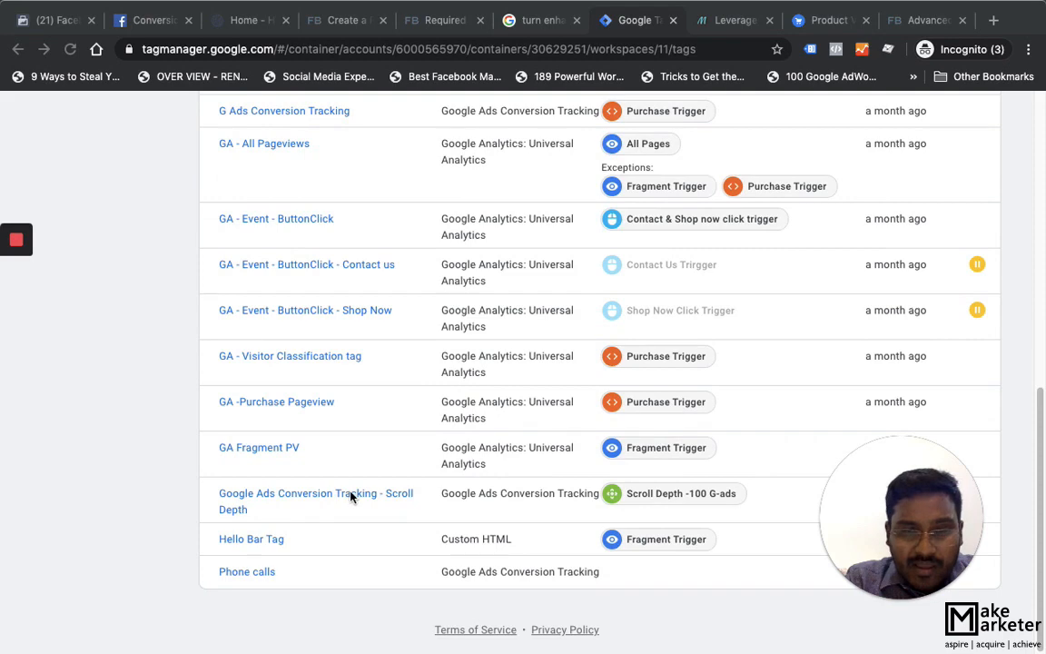
scroll(350, 495, up, 2)
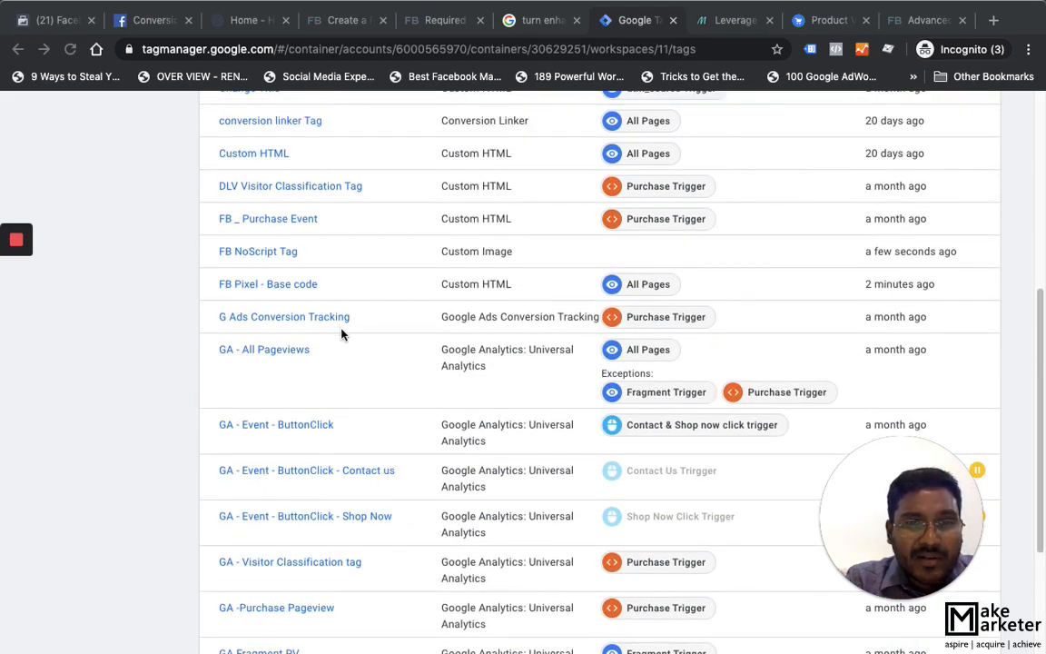
scroll(345, 341, up, 5)
scroll(419, 490, down, 2)
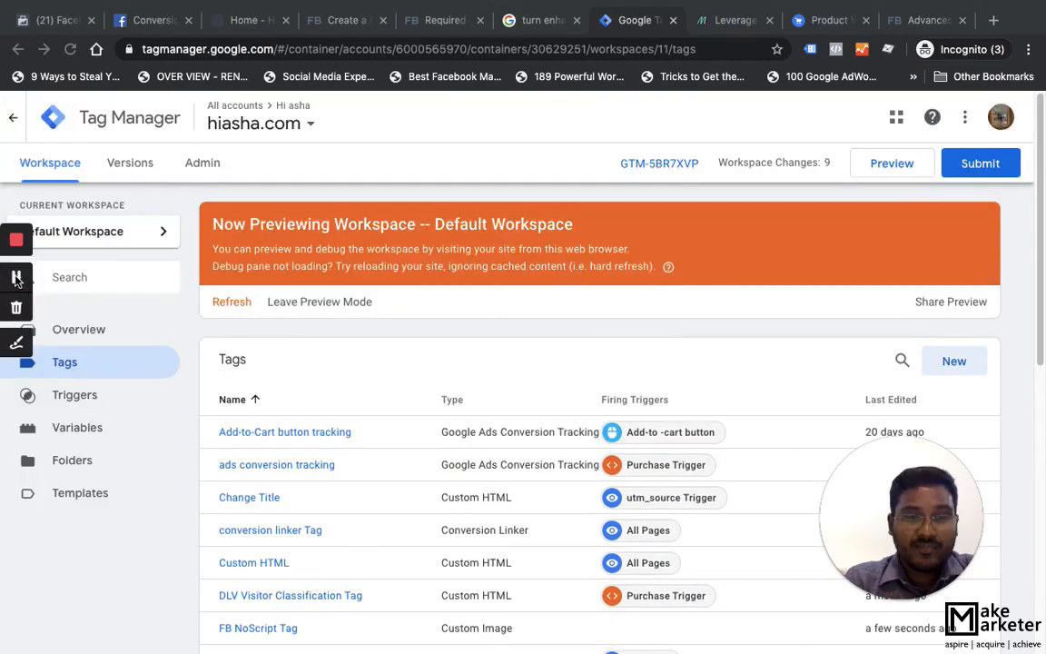
Open the "FB Pixel - Base code" tag to review its HTML
scroll(226, 387, down, 2)
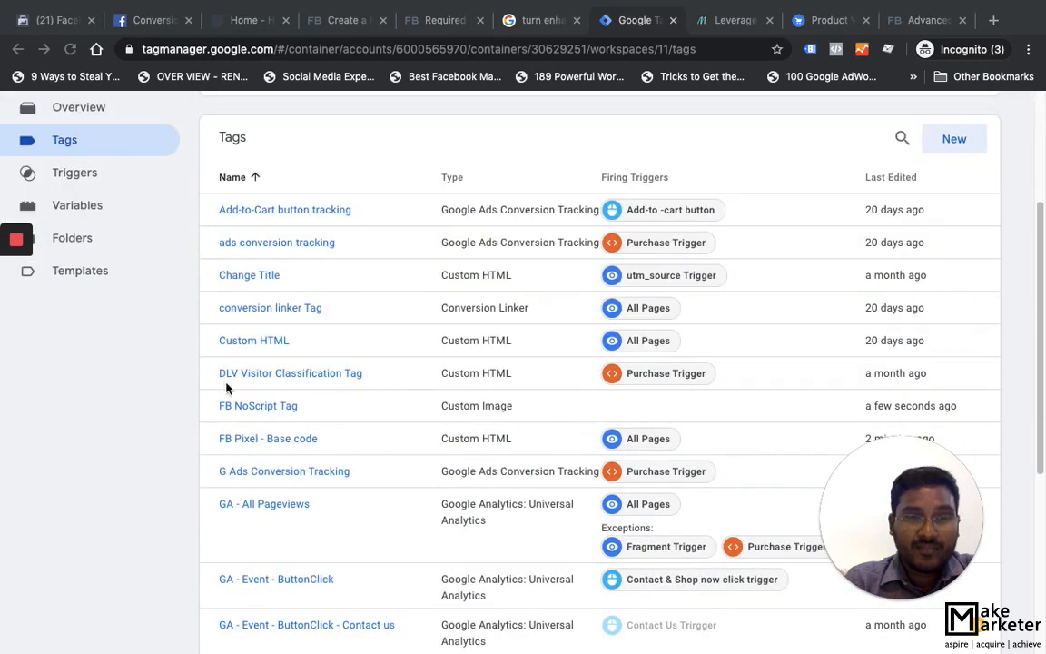
click(275, 438)
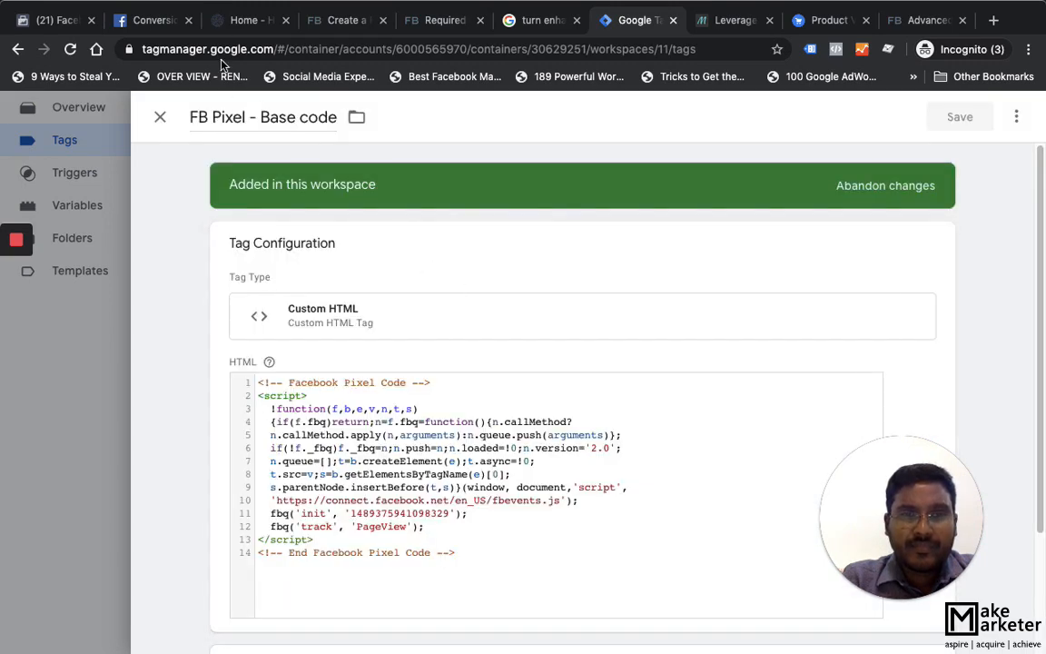
Copy the pixel base code from the Install Pixel dialog in Facebook Events Manager and return to the tag in Google Tag Manager
click(54, 19)
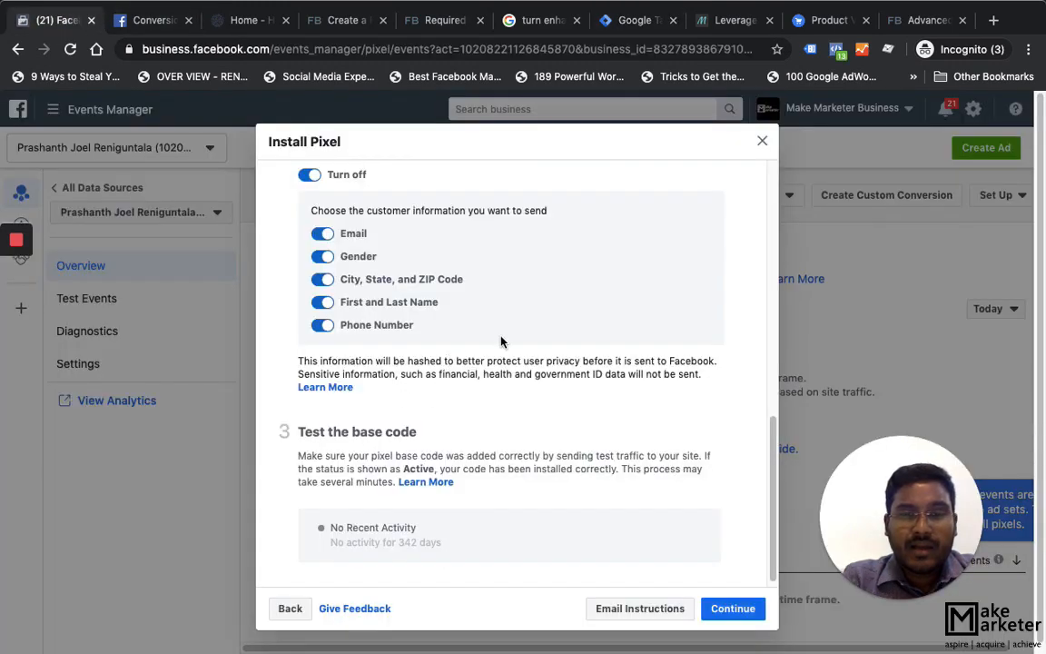
scroll(500, 342, up, 10)
click(534, 419)
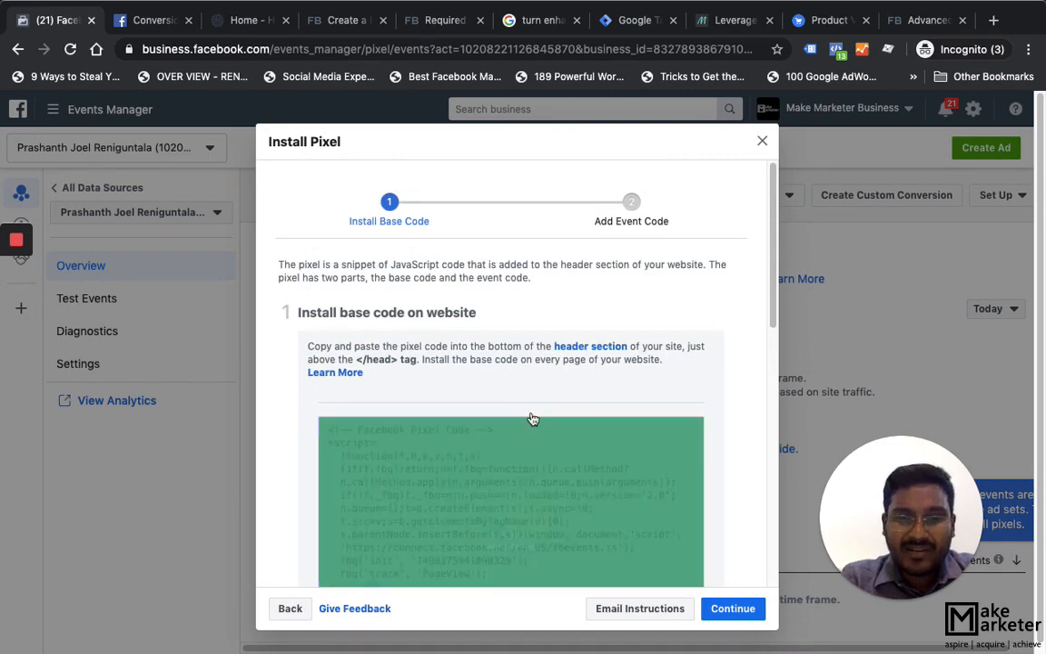
click(145, 20)
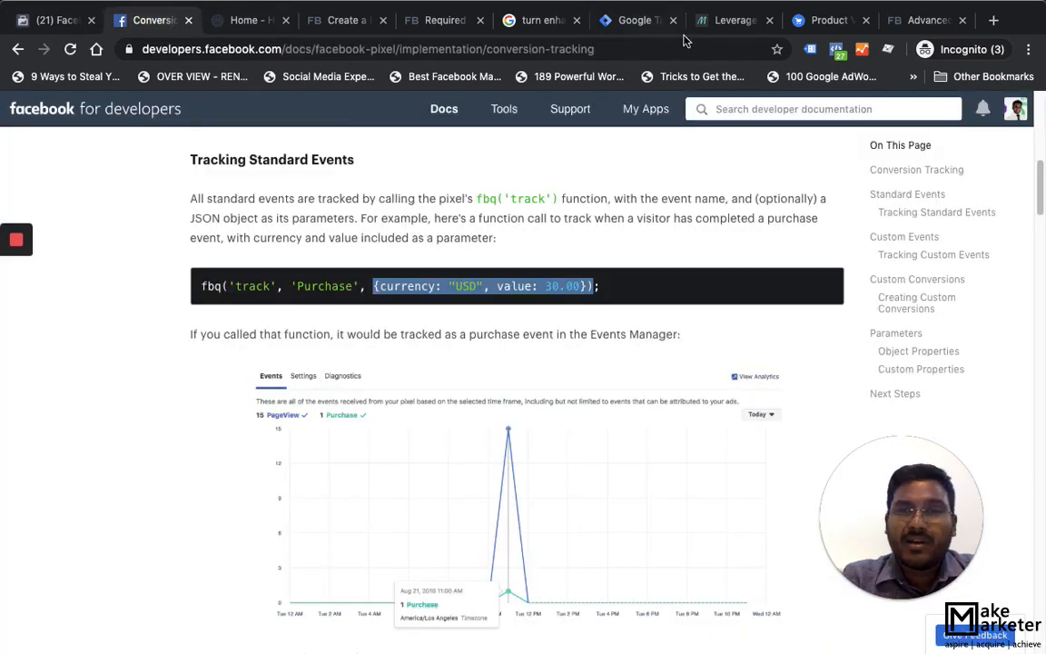
click(59, 27)
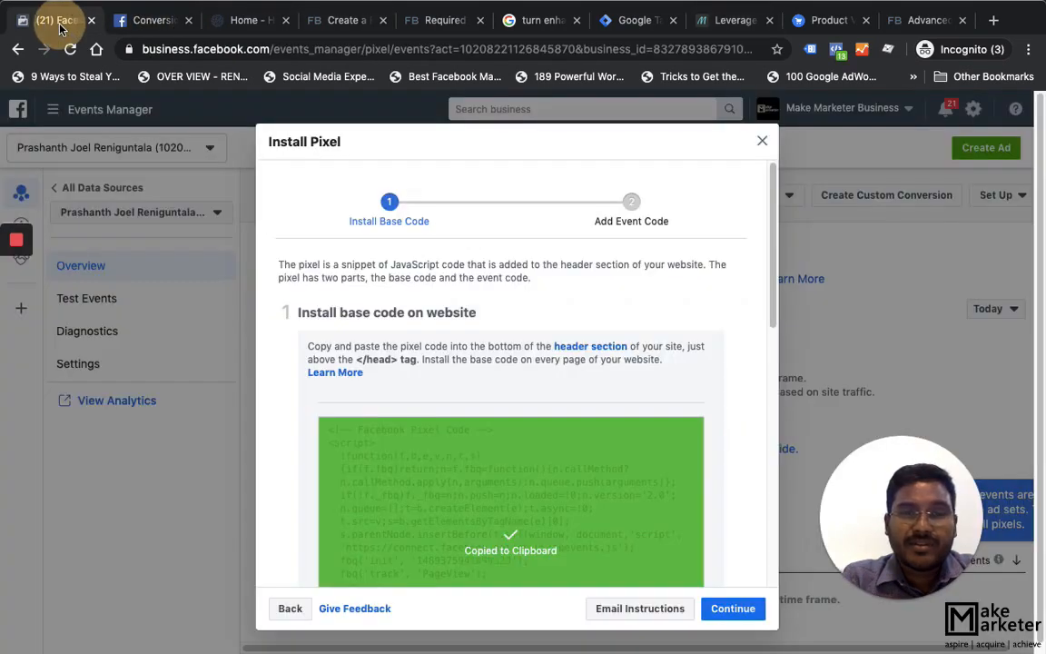
click(630, 30)
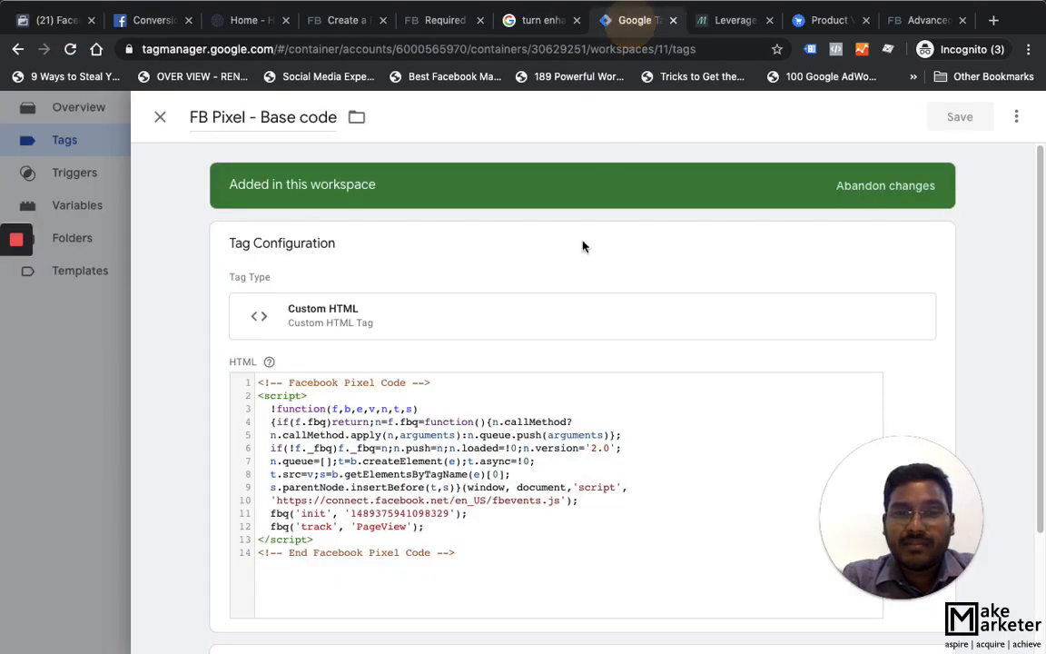
scroll(467, 445, down, 3)
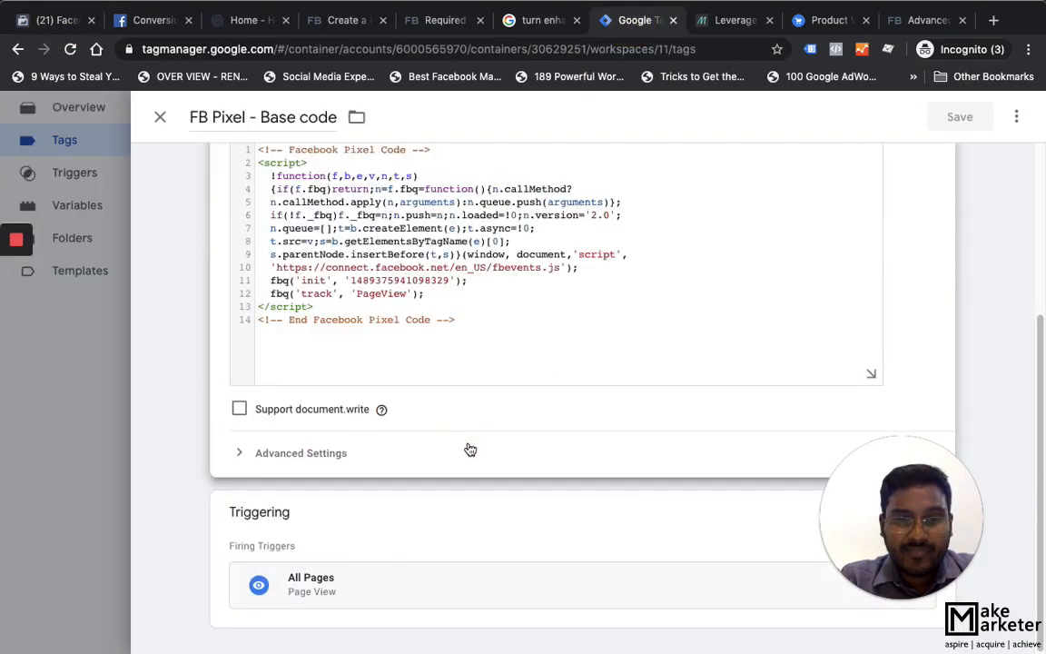
click(455, 283)
key(super+a)
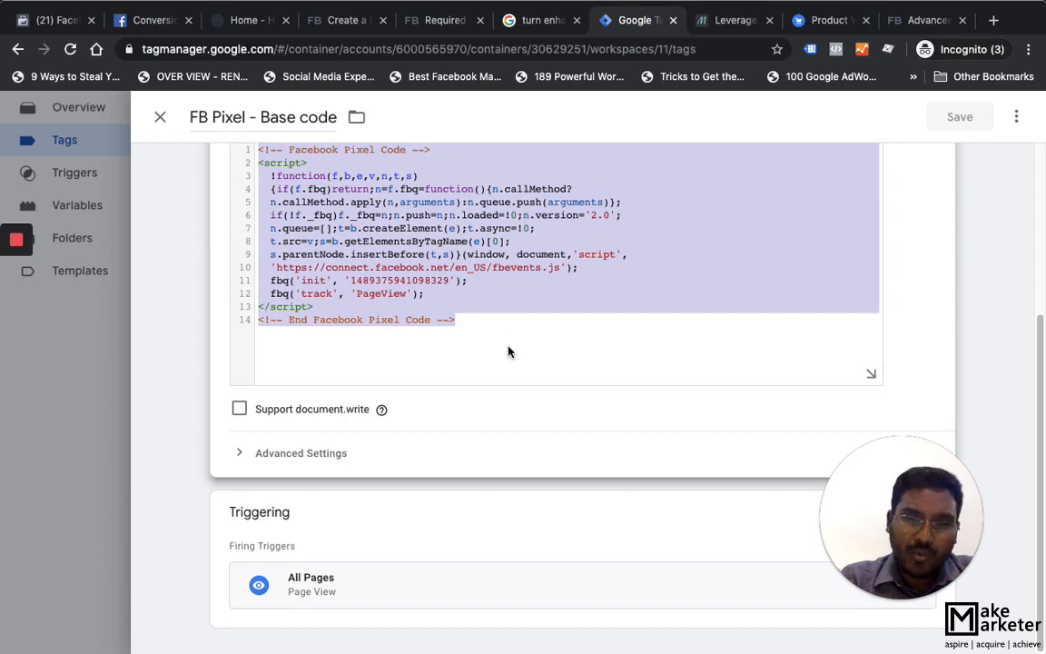
scroll(522, 368, up, 1)
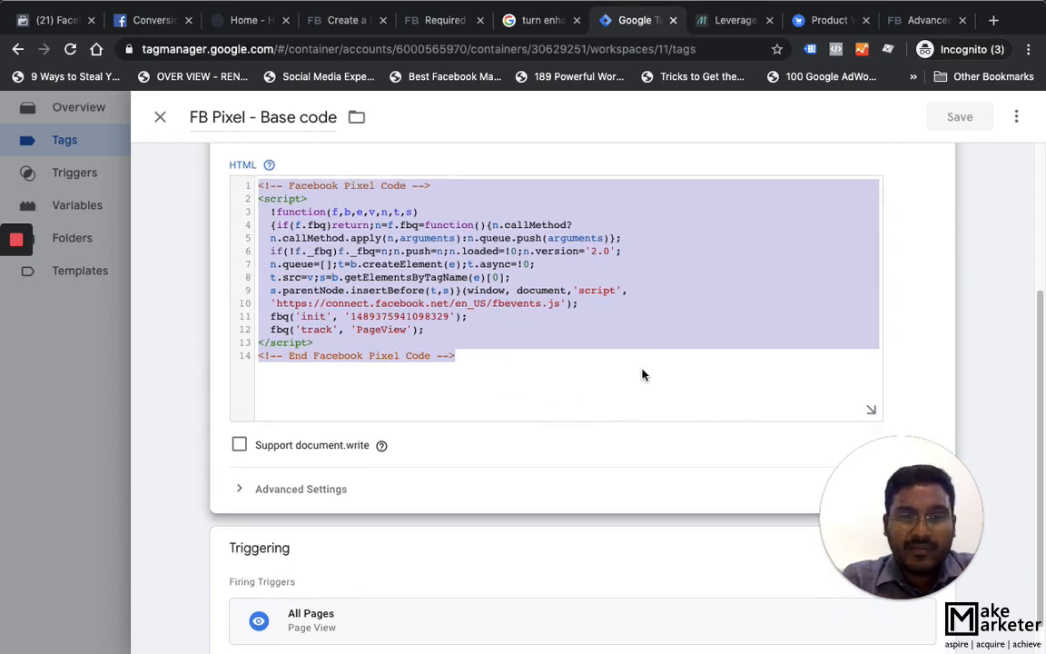
click(536, 378)
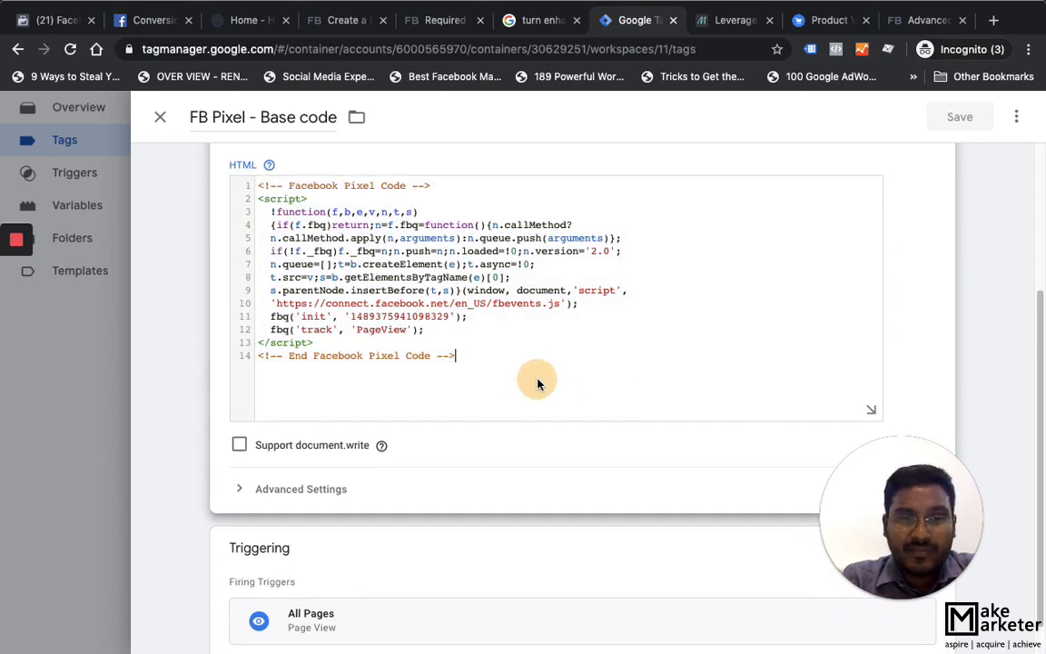
key(super+a)
click(470, 342)
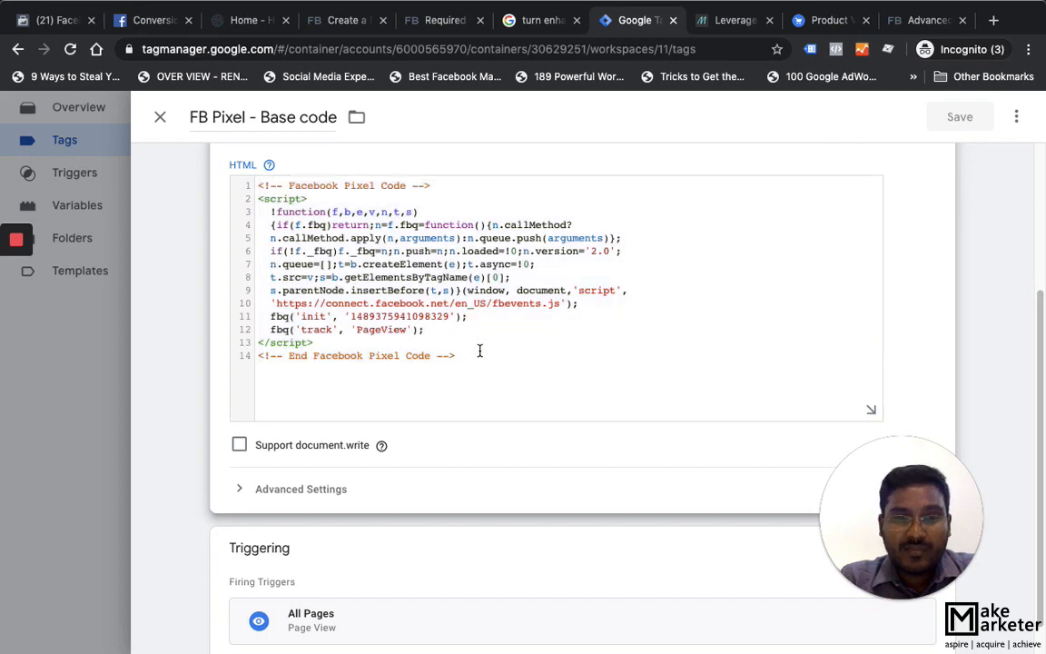
Copy the full pixel base code in Facebook Events Manager, replace the "FB Pixel - Base code" tag's HTML with it, and save the tag
click(50, 20)
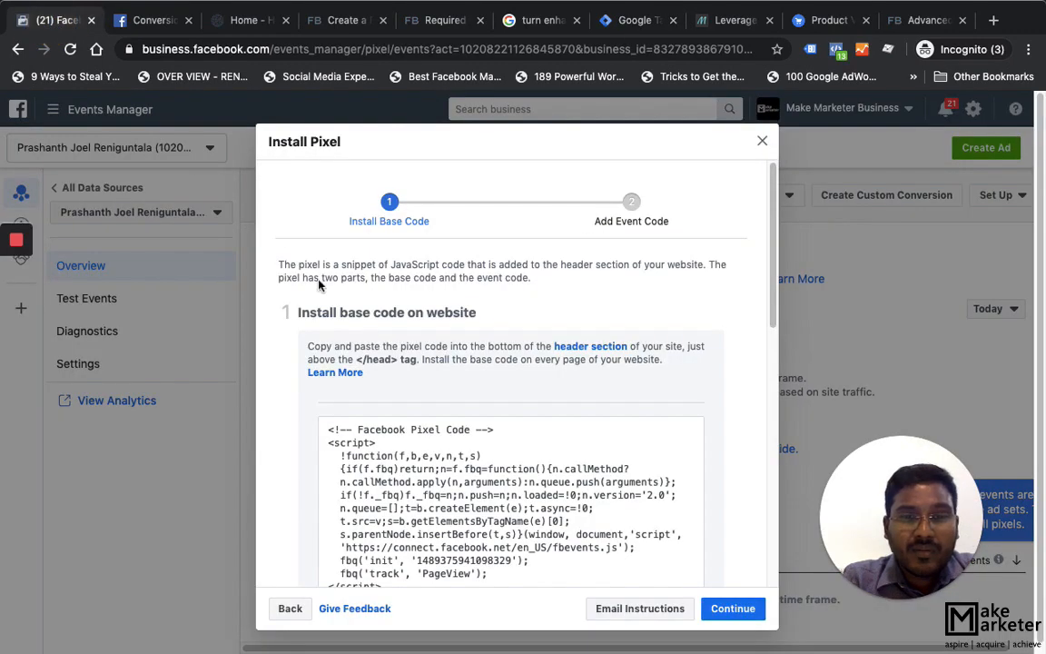
click(495, 504)
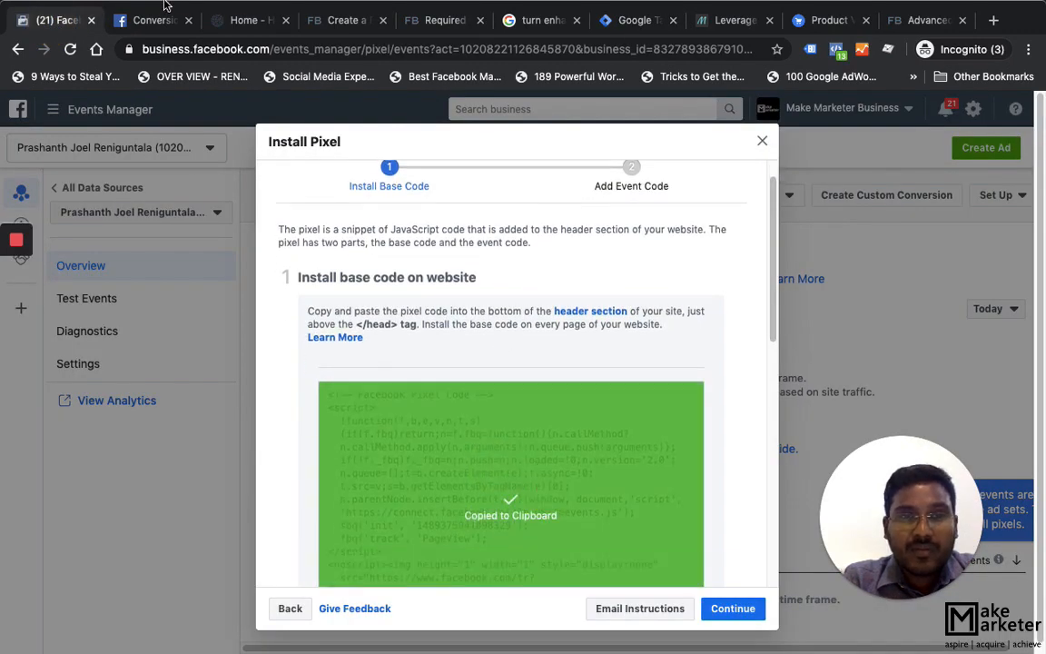
click(636, 20)
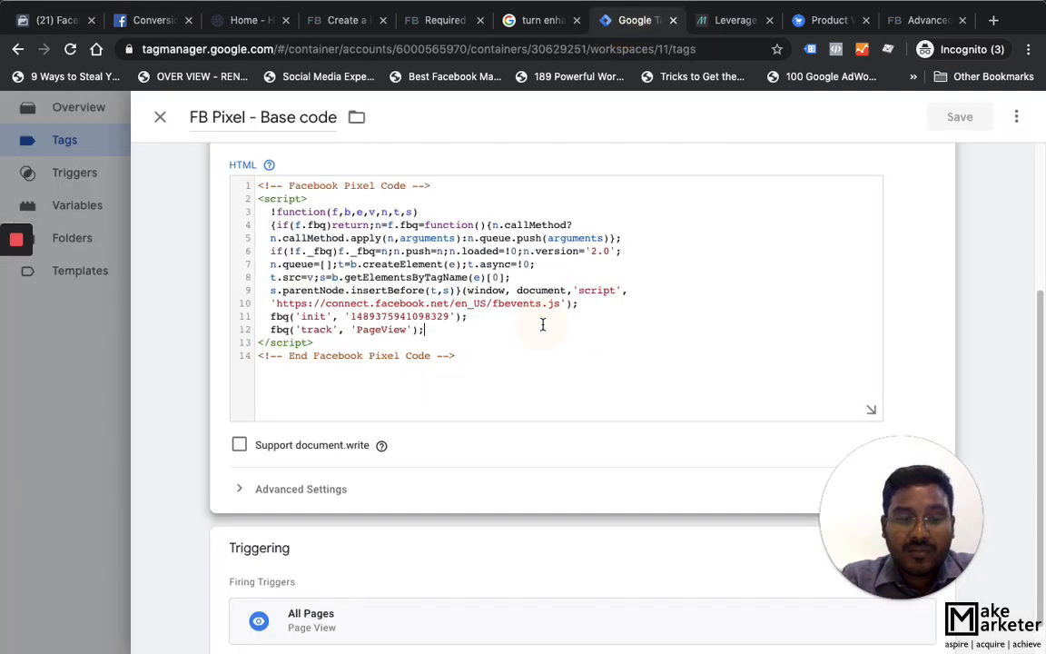
key(super+a)
key(super+v)
click(959, 116)
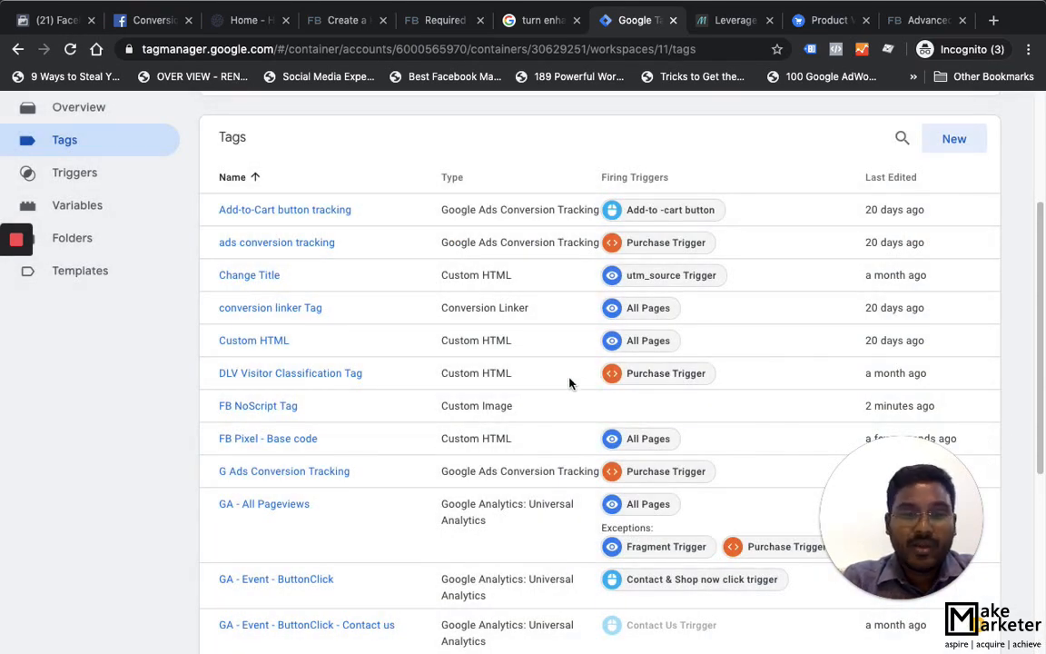
Submit and publish the hiasha.com workspace changes without a version name or description, and reopen the Default Workspace
scroll(563, 388, up, 3)
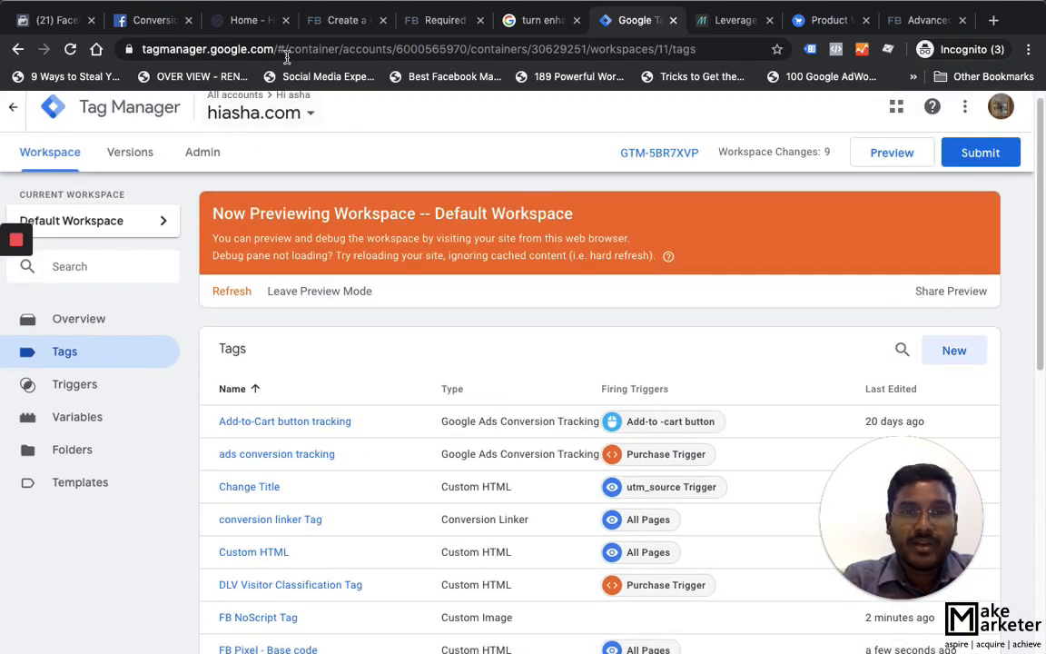
click(981, 151)
click(986, 116)
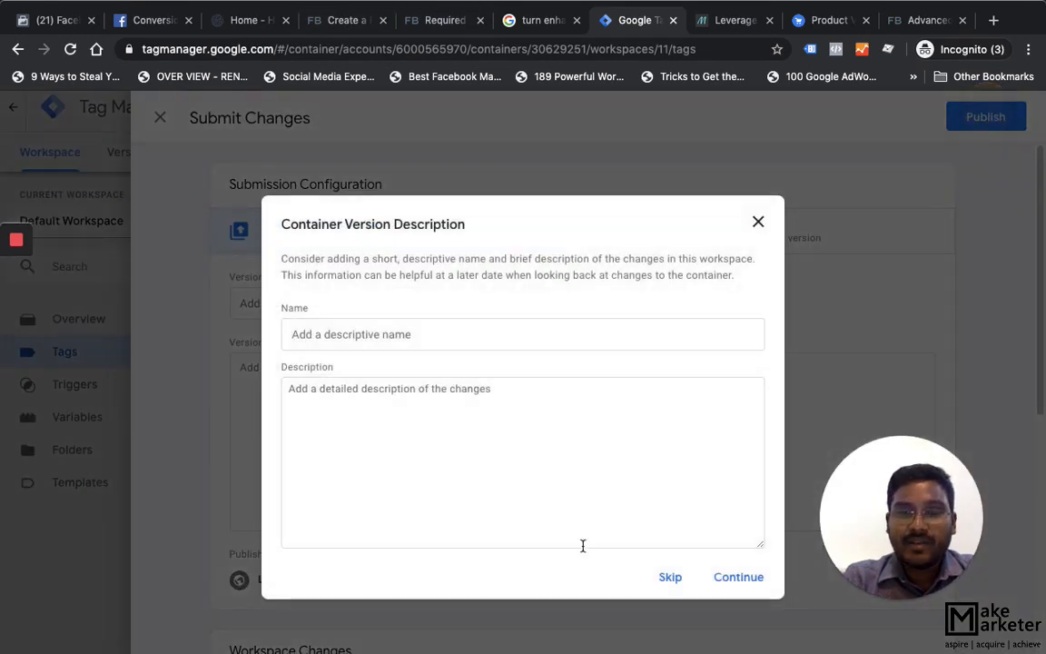
click(670, 577)
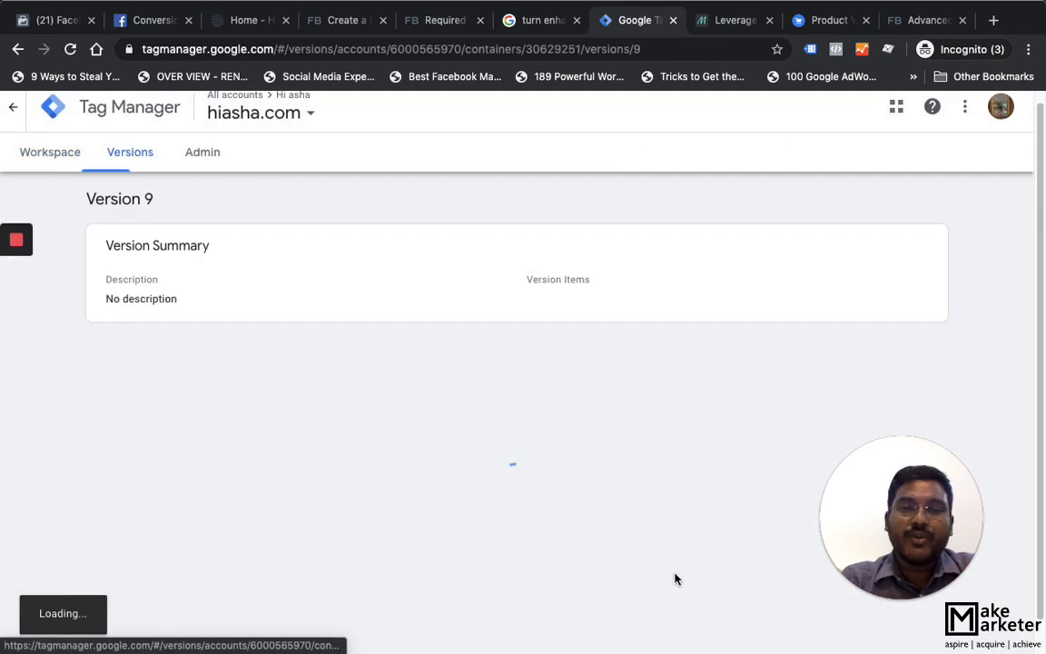
click(63, 161)
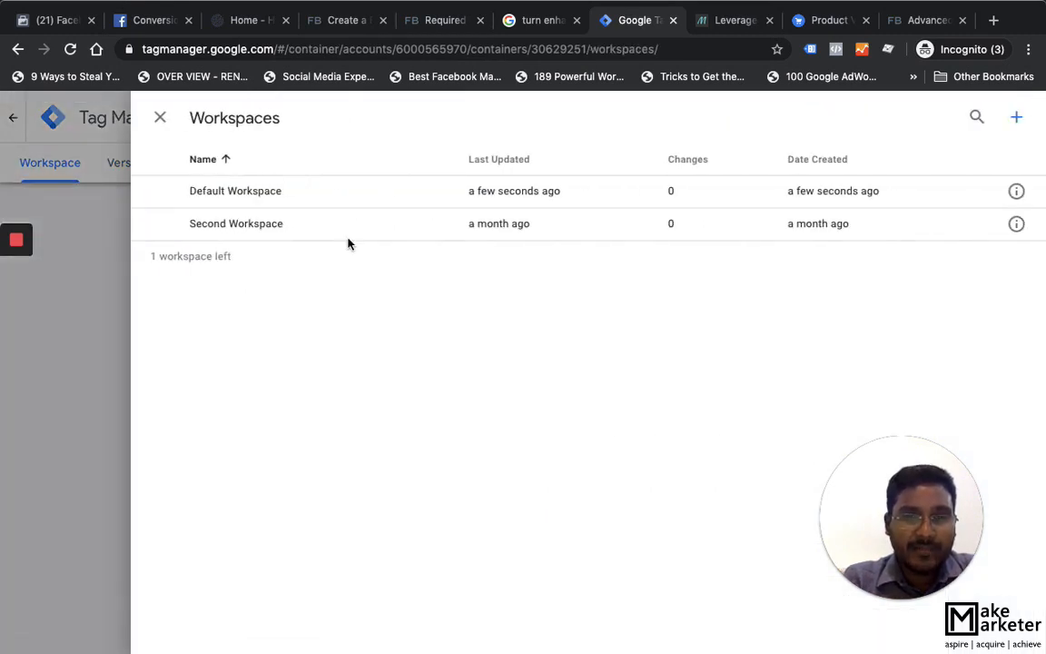
click(253, 195)
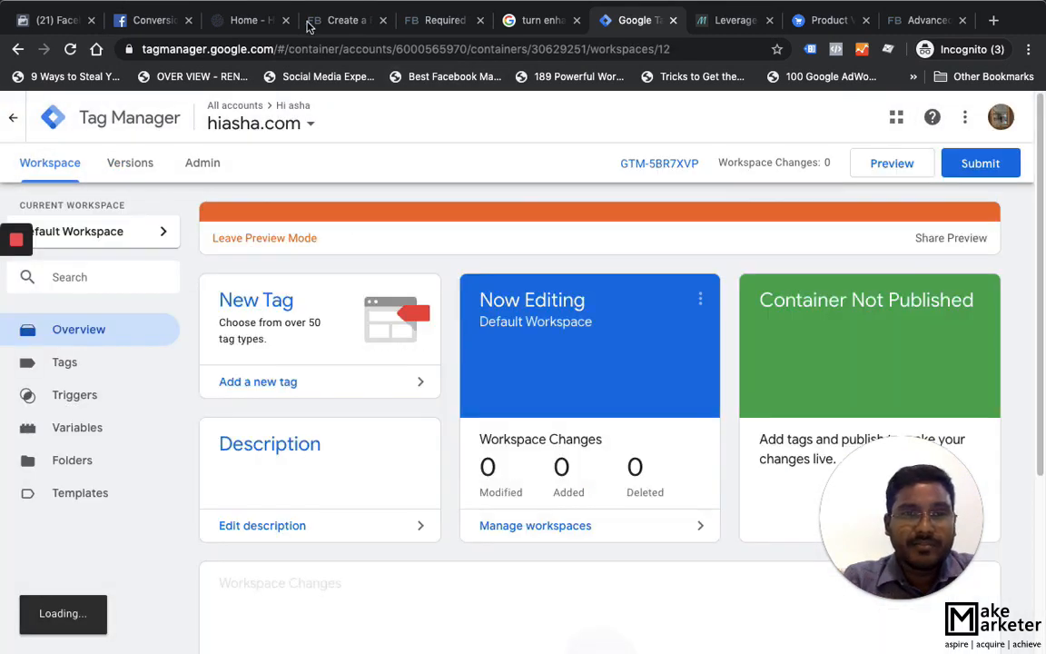
Reload the hiasha.com home page and check its tags with Facebook Pixel Helper and Google Tag Assistant
click(244, 20)
click(320, 47)
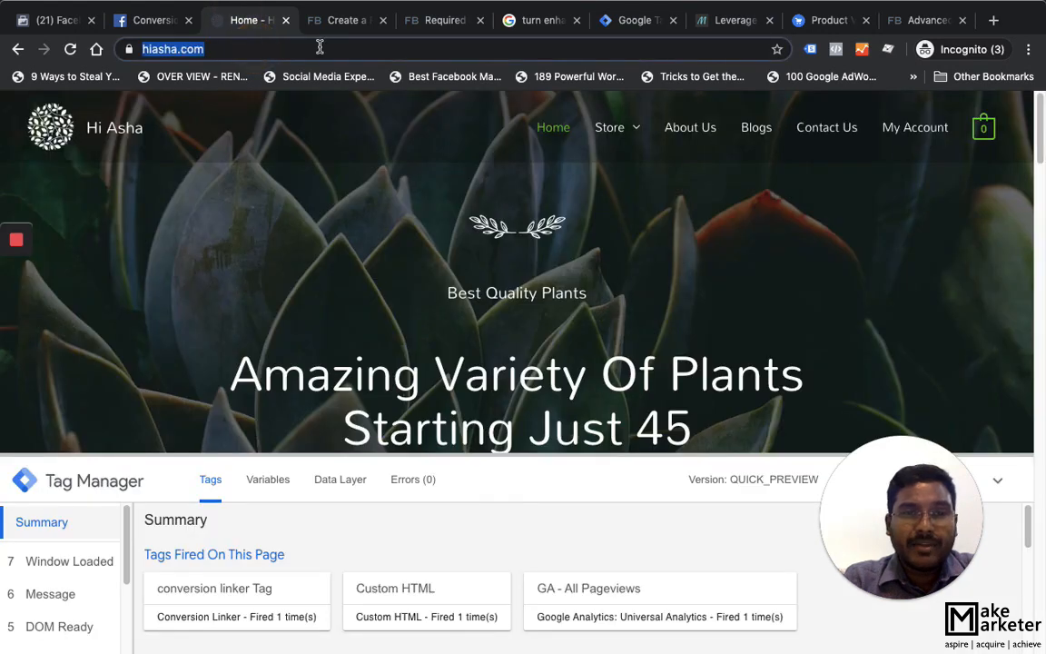
click(320, 47)
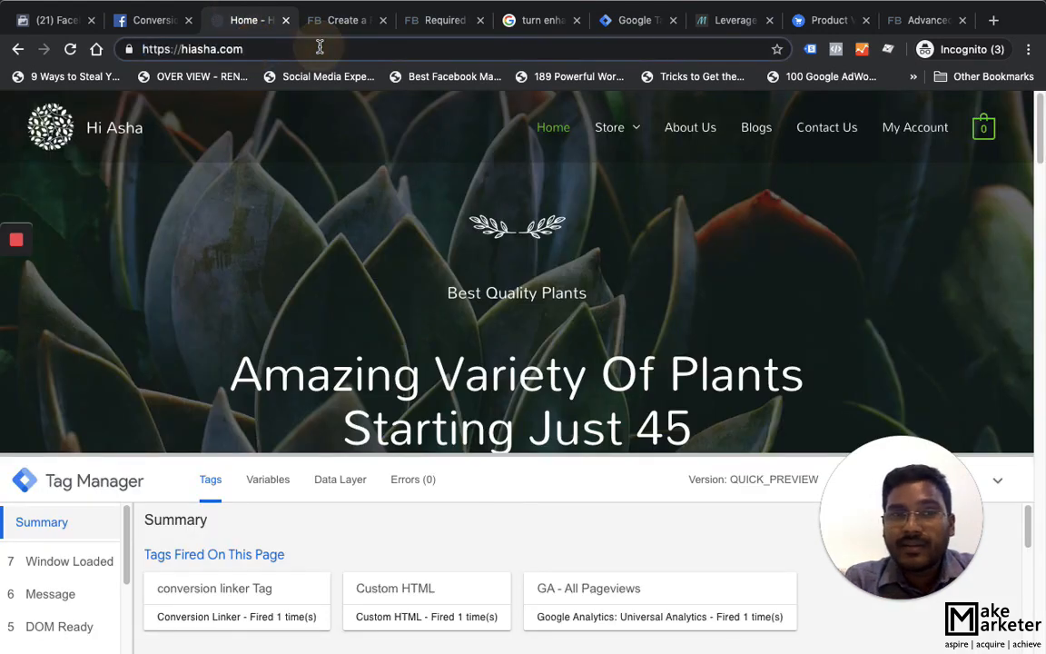
key(Return)
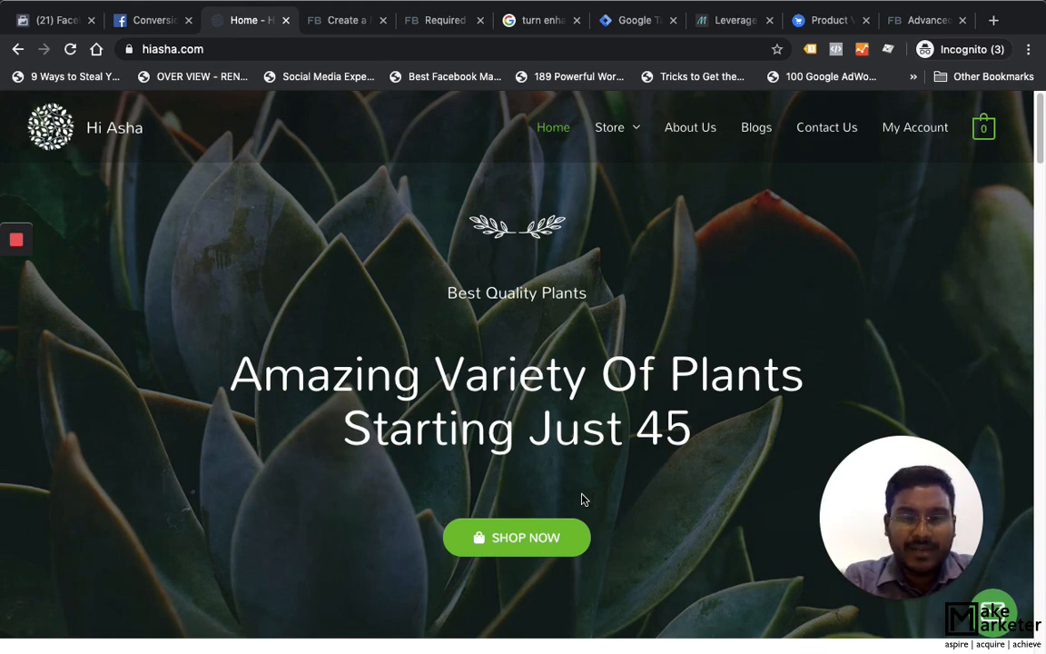
click(239, 48)
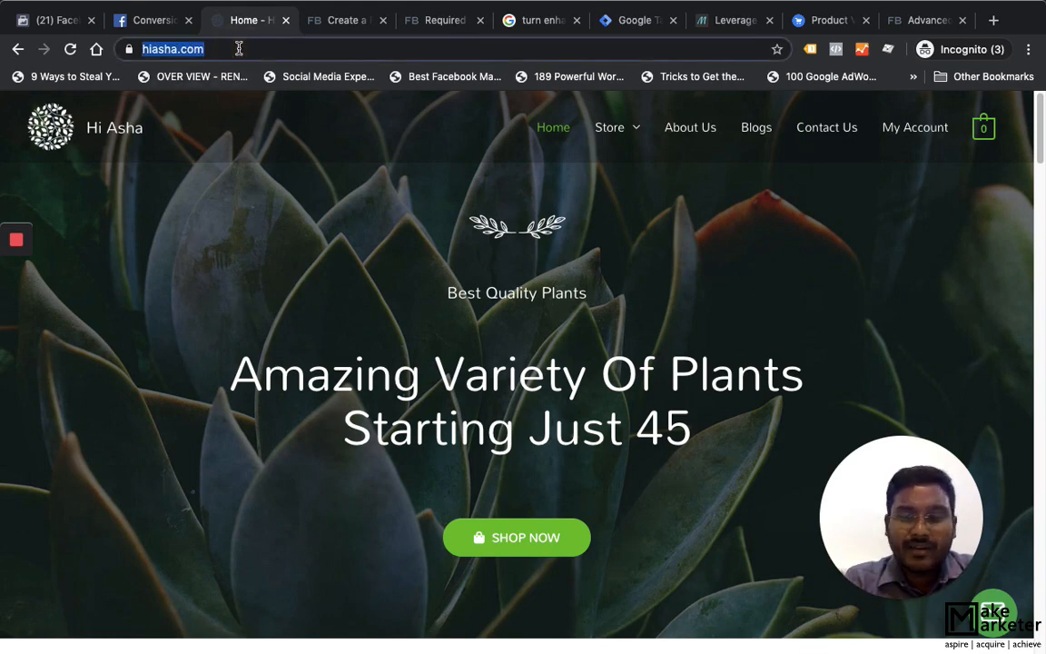
key(Return)
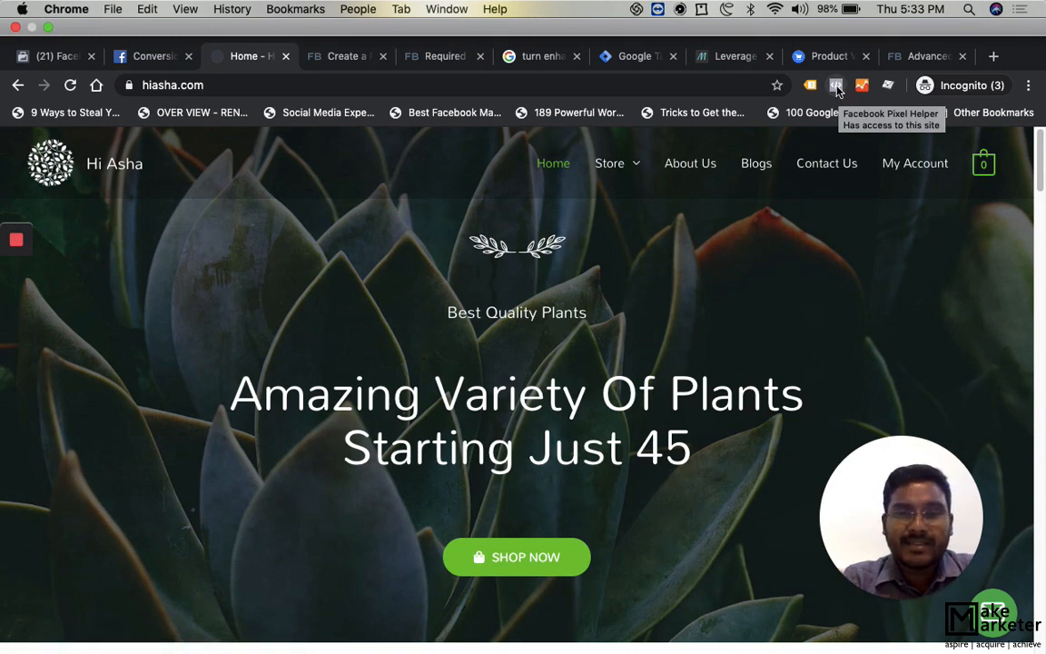
click(838, 87)
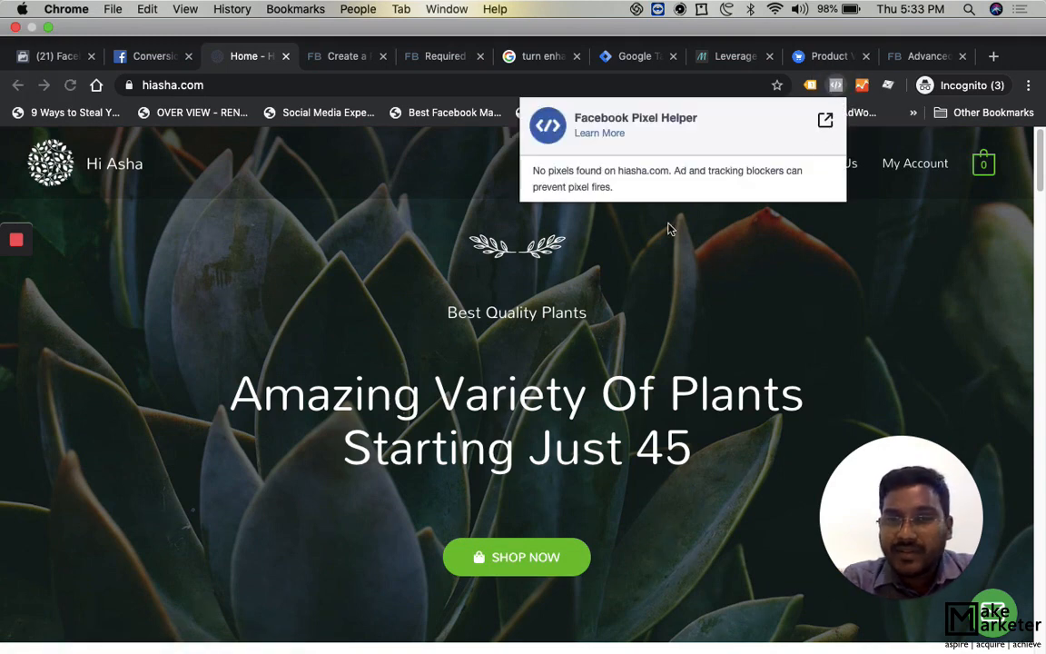
click(271, 88)
click(814, 88)
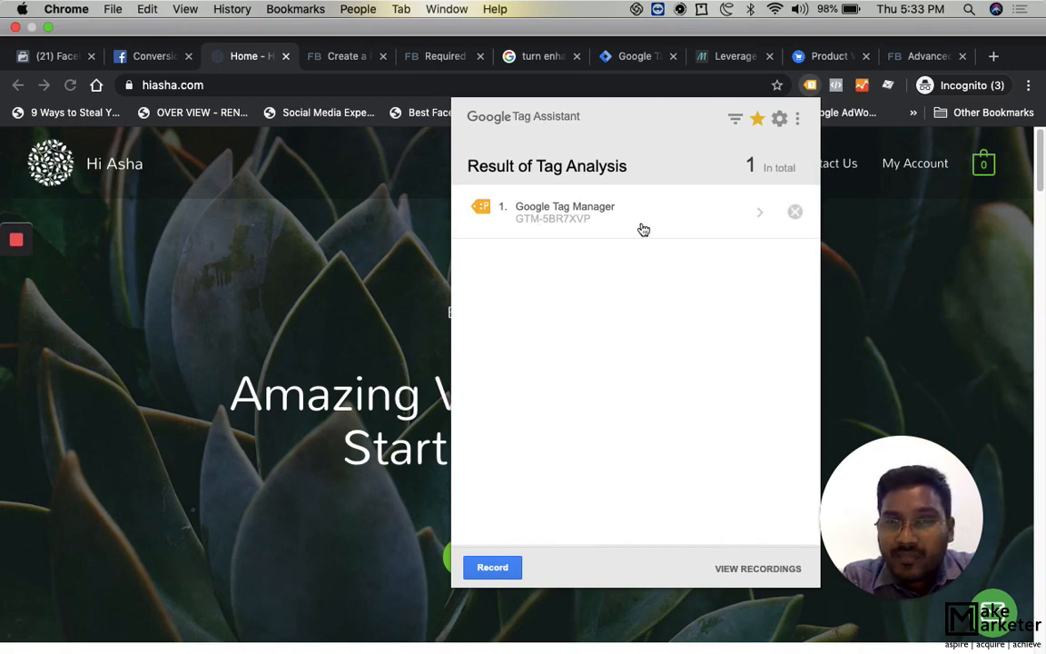
click(284, 239)
Load hiasha.com once more and inspect the site's pixel and its events in Facebook Pixel Helper
click(257, 85)
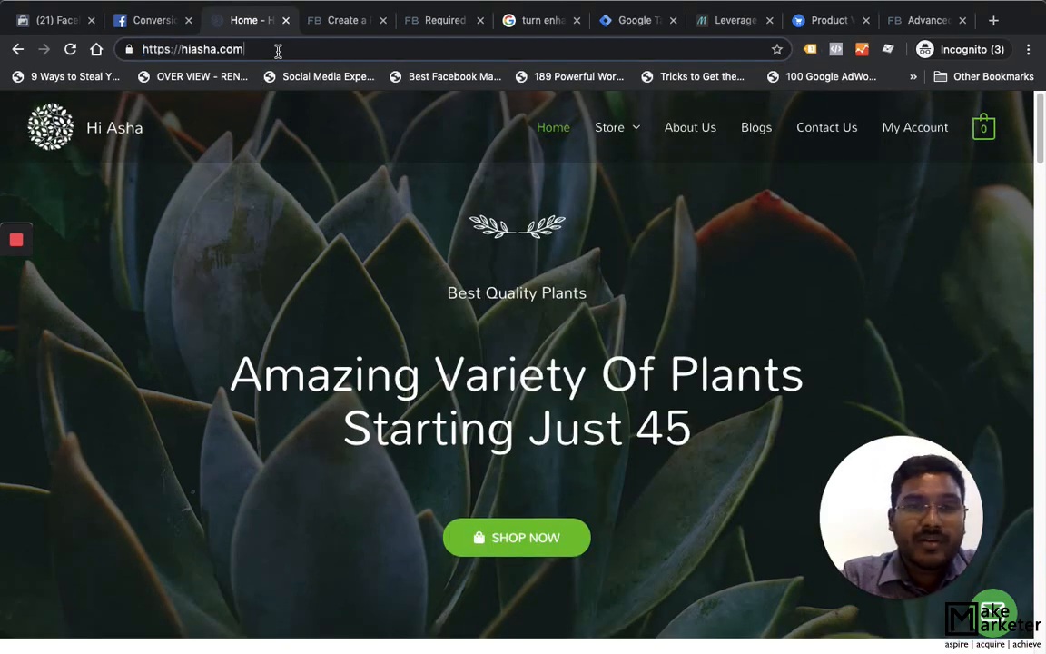
key(Return)
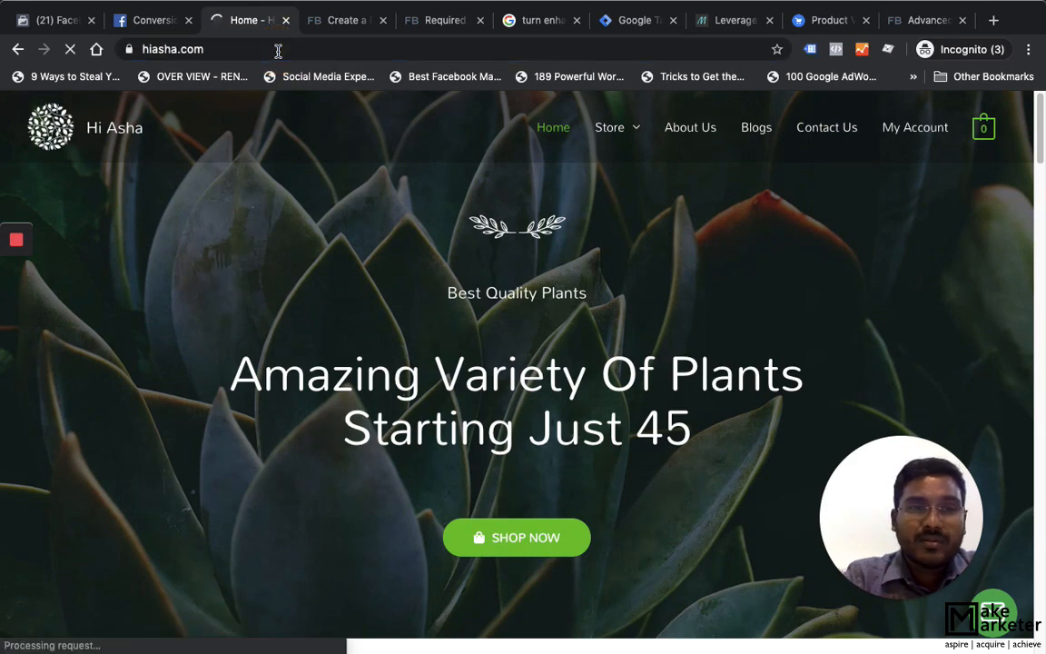
click(811, 51)
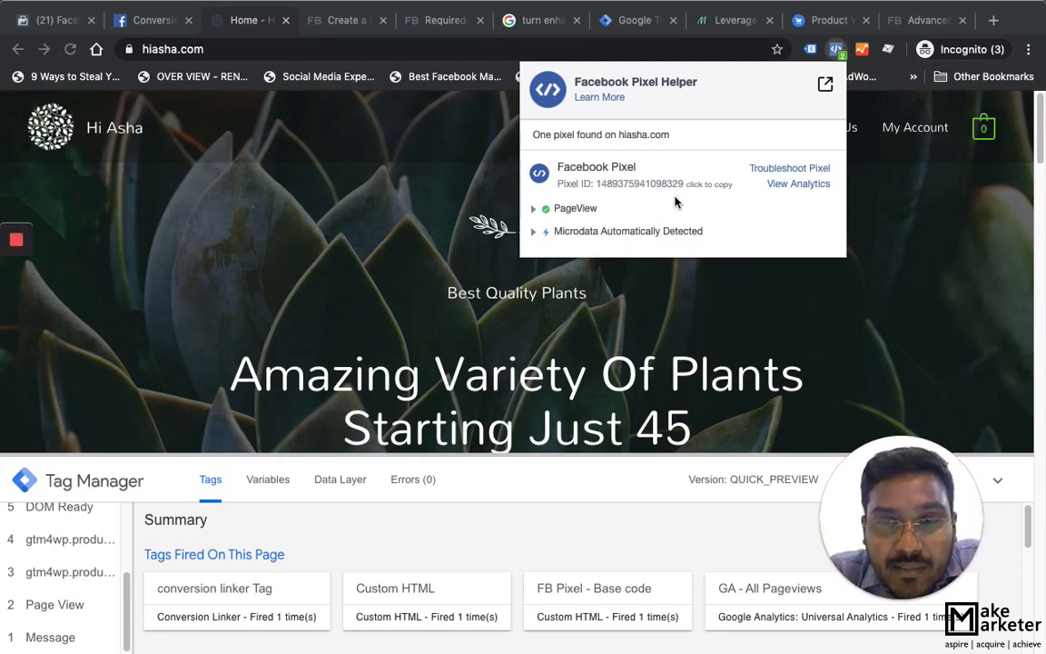
Continue the pixel installation in Facebook Events Manager to the Add Event Code stage and choose to add the event code manually
click(50, 20)
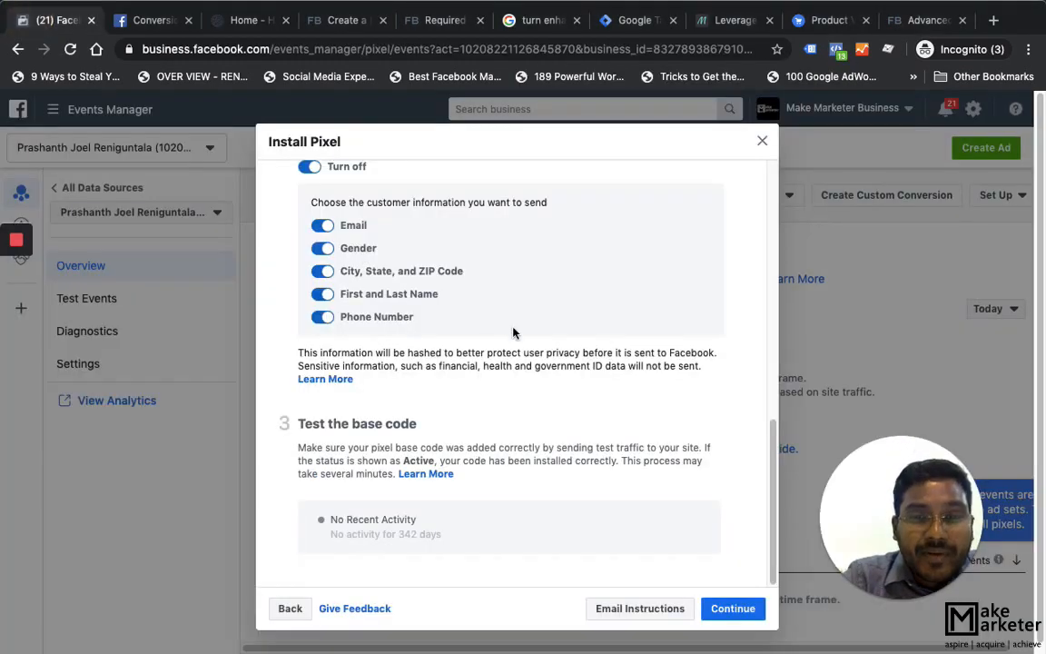
scroll(552, 436, up, 10)
scroll(757, 504, down, 10)
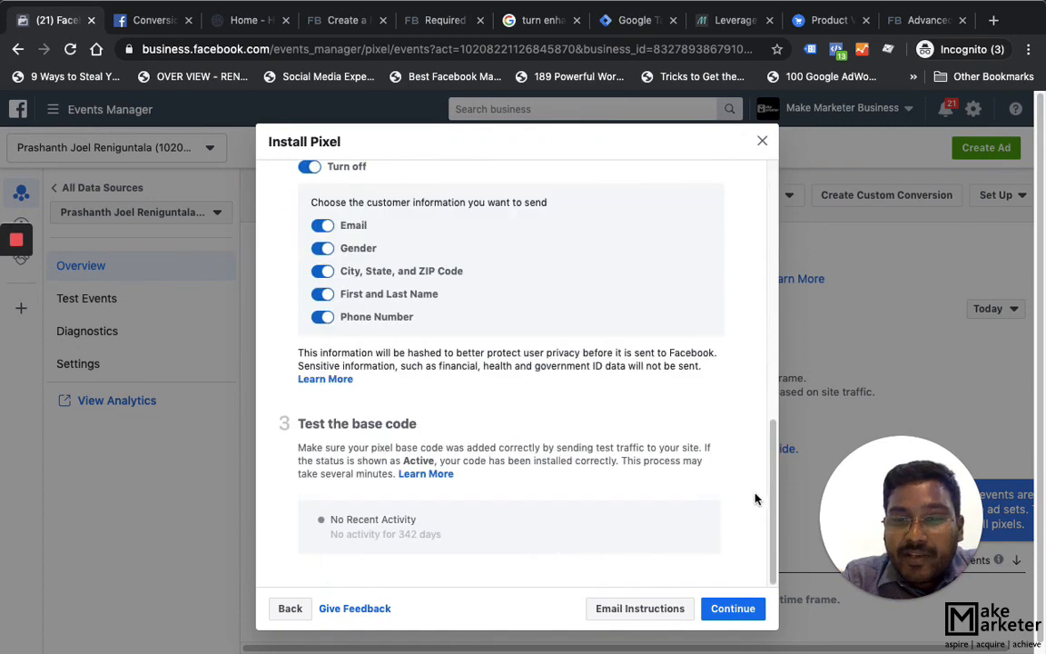
scroll(612, 320, up, 8)
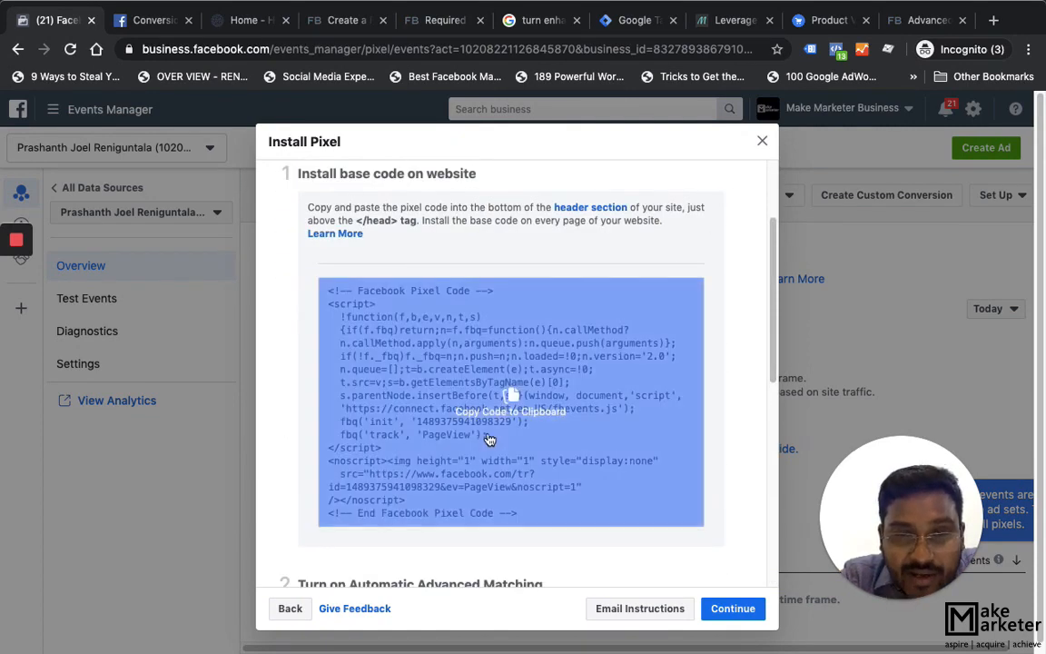
scroll(621, 456, down, 10)
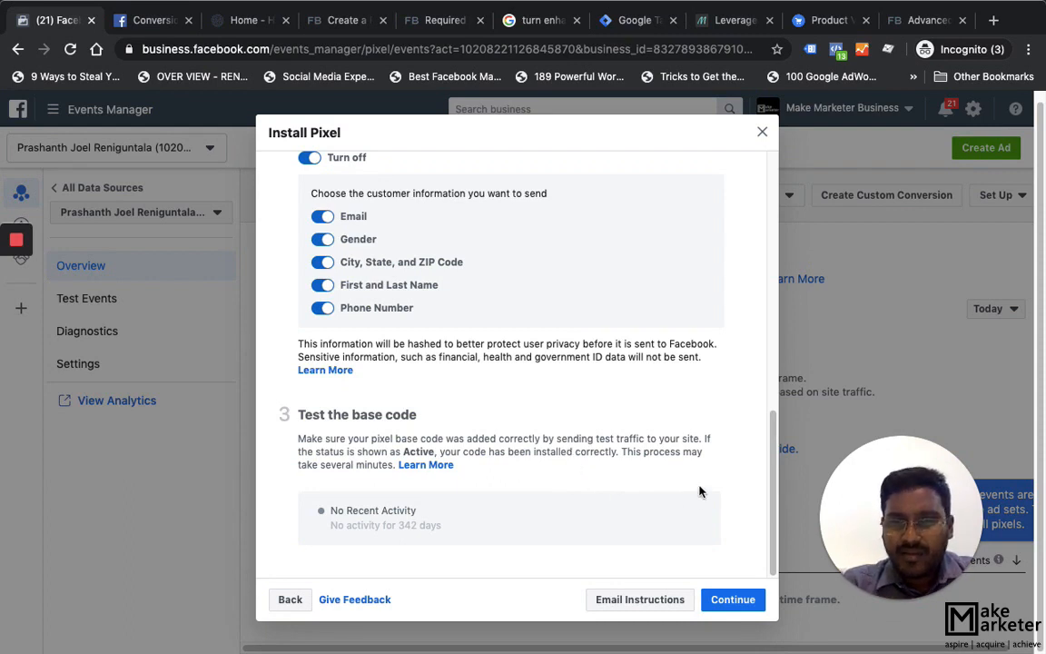
click(736, 607)
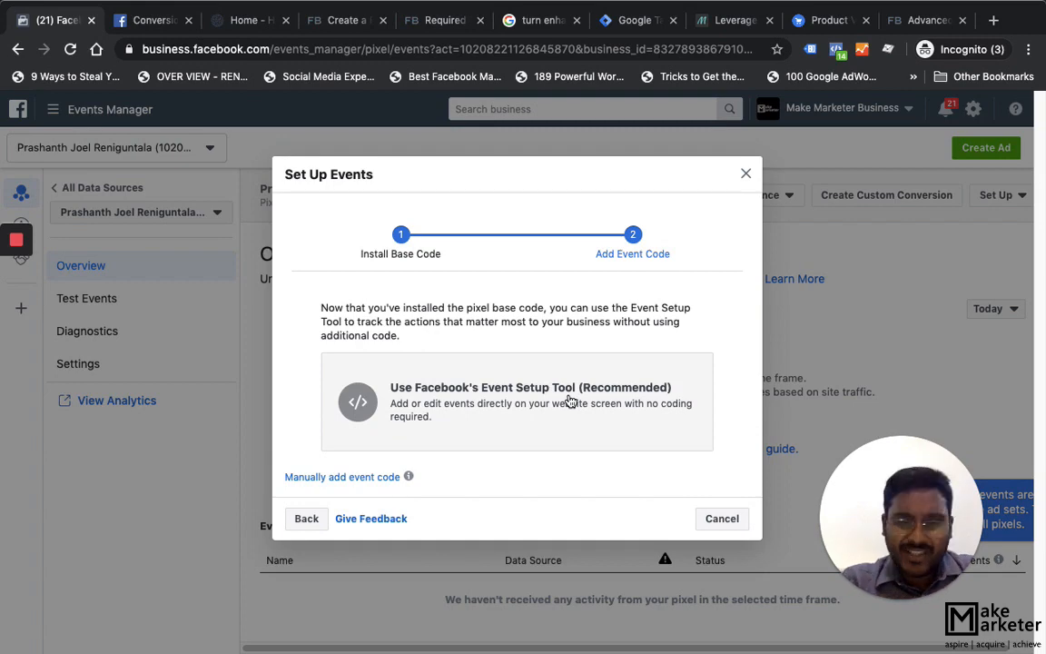
click(359, 481)
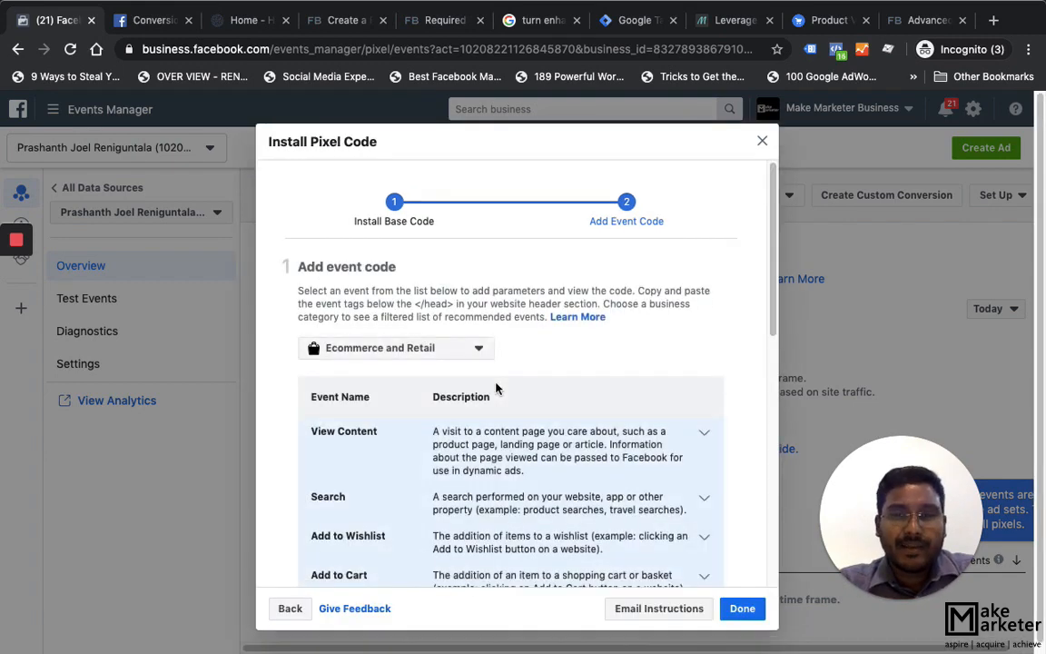
Examine the standard events listed for Ecommerce and Retail, including the Purchase event's code options, and close the pixel installation dialog
scroll(451, 425, down, 2)
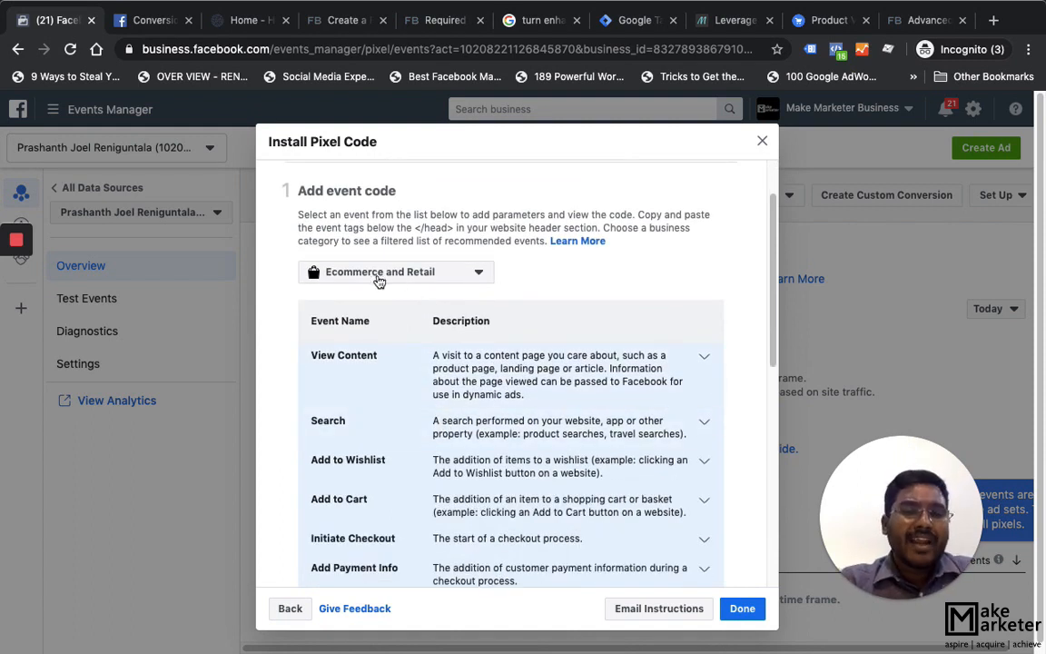
scroll(482, 358, down, 1)
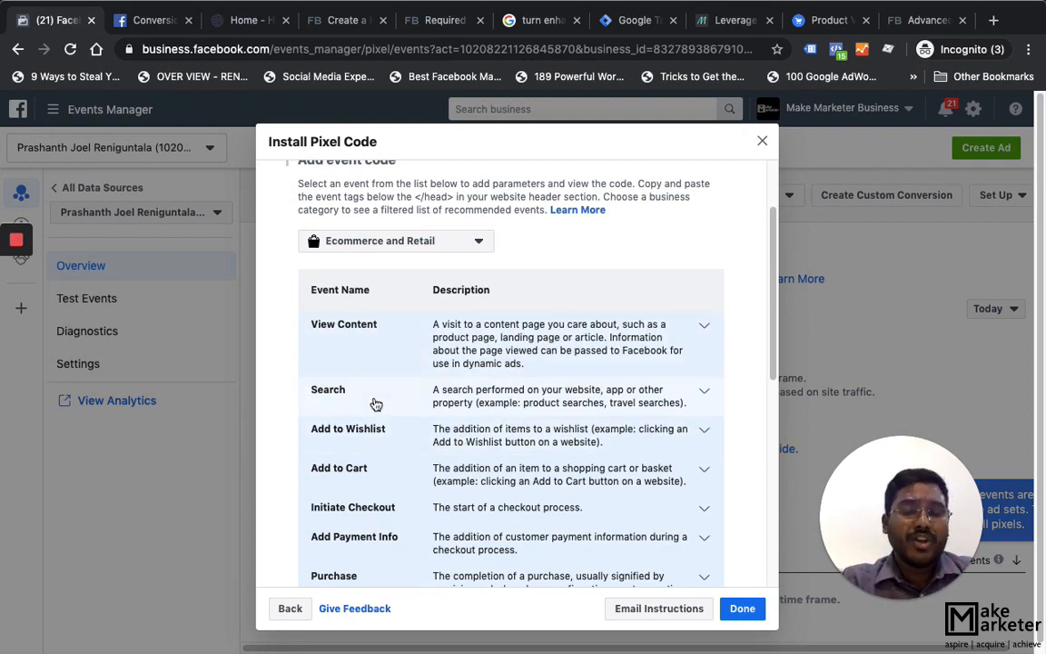
scroll(373, 401, down, 1)
scroll(357, 386, down, 1)
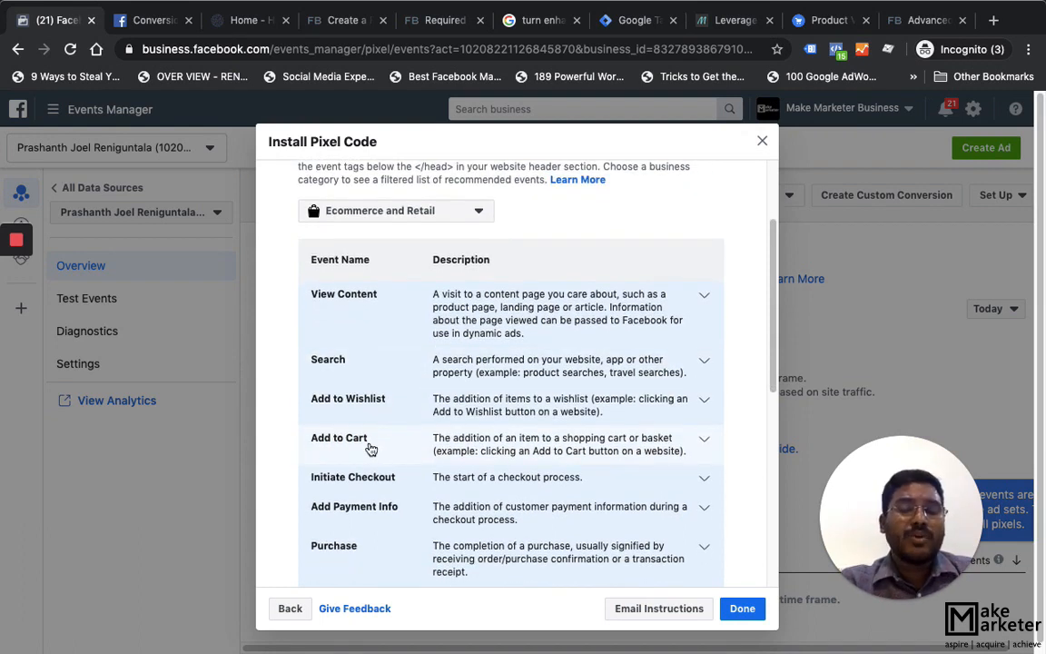
scroll(391, 454, down, 2)
scroll(399, 476, down, 2)
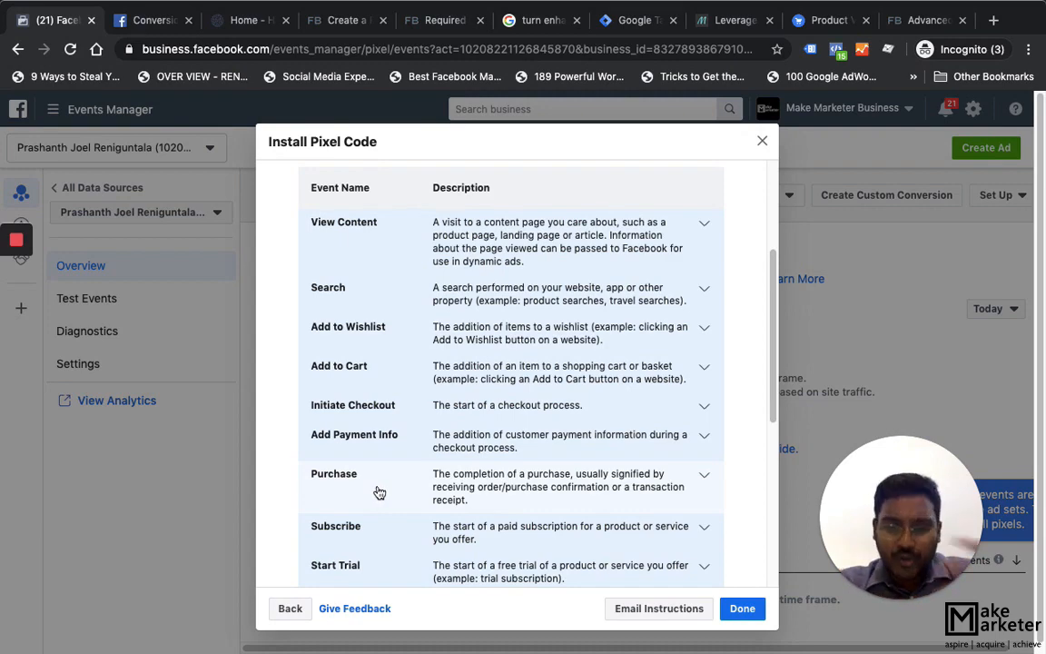
scroll(379, 492, down, 8)
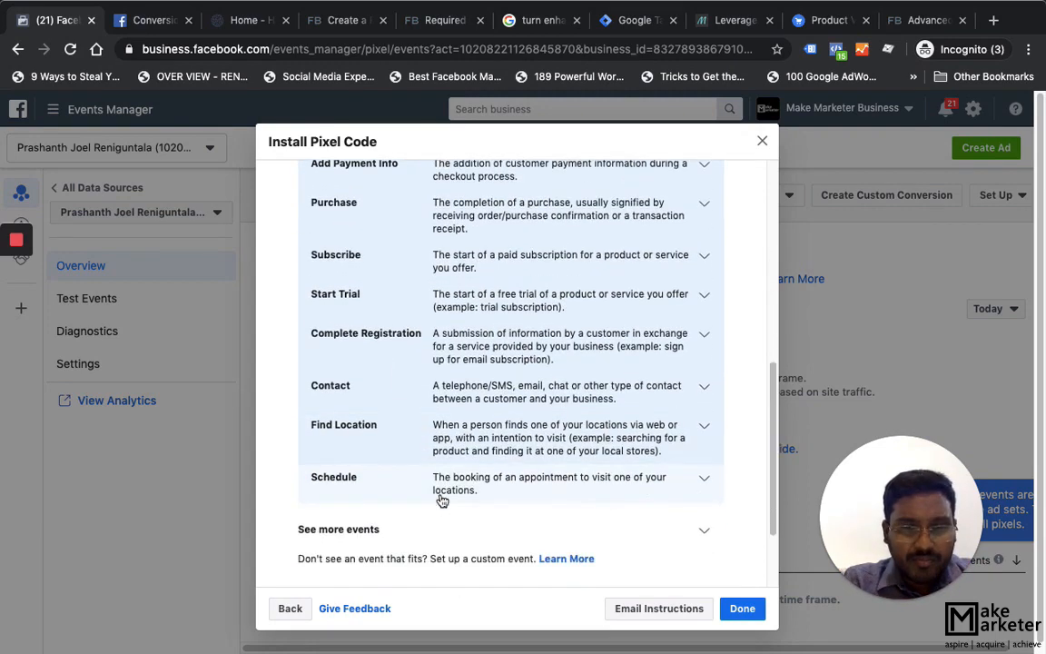
scroll(463, 472, down, 3)
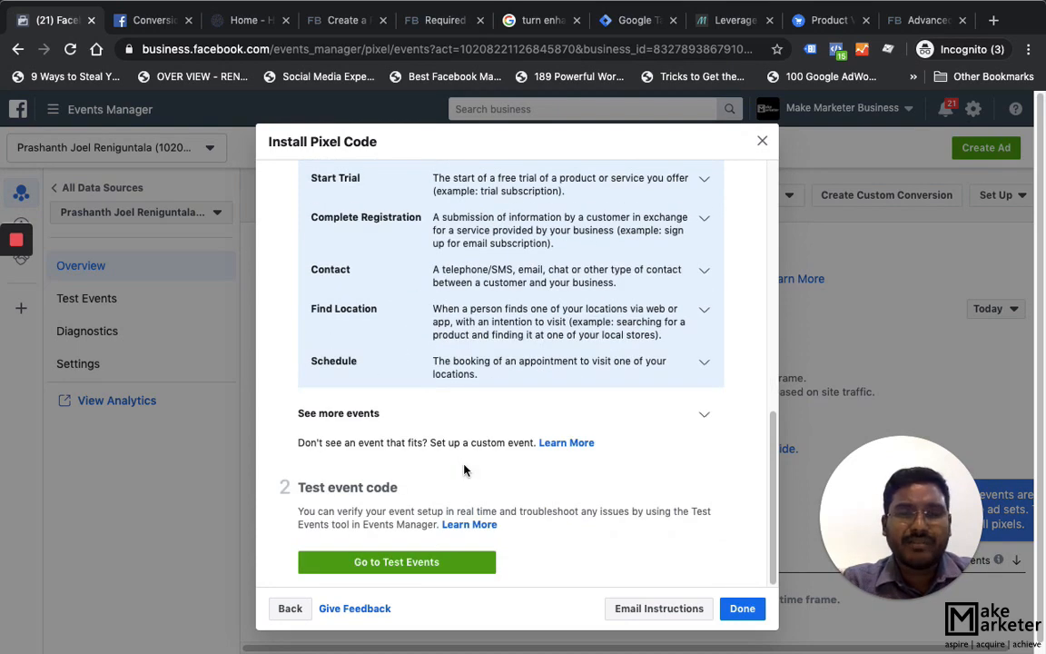
scroll(454, 458, up, 12)
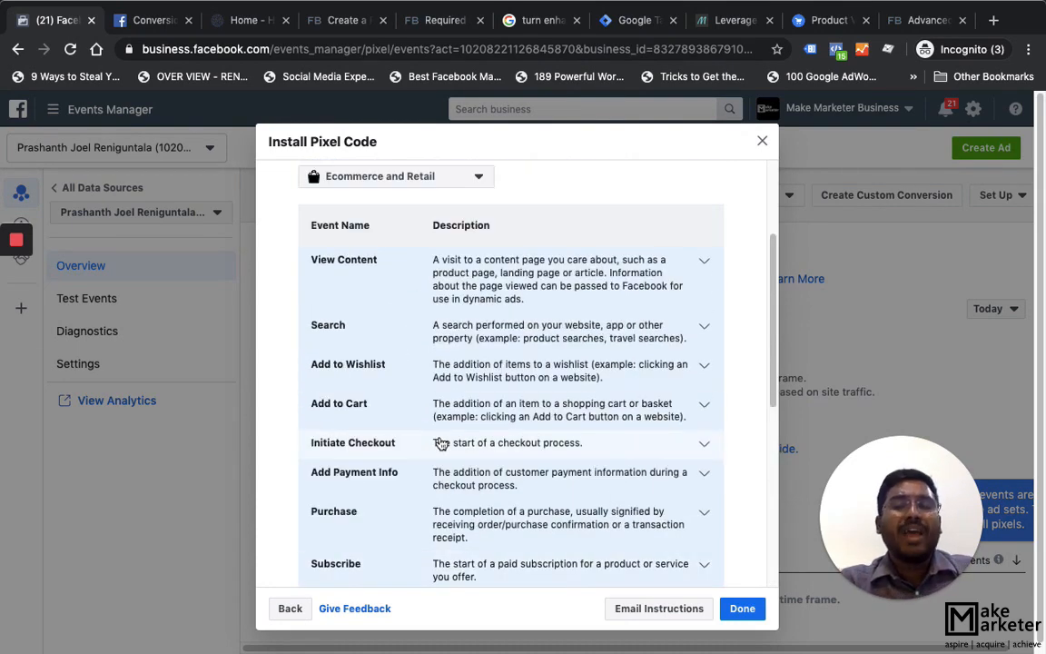
scroll(422, 517, down, 12)
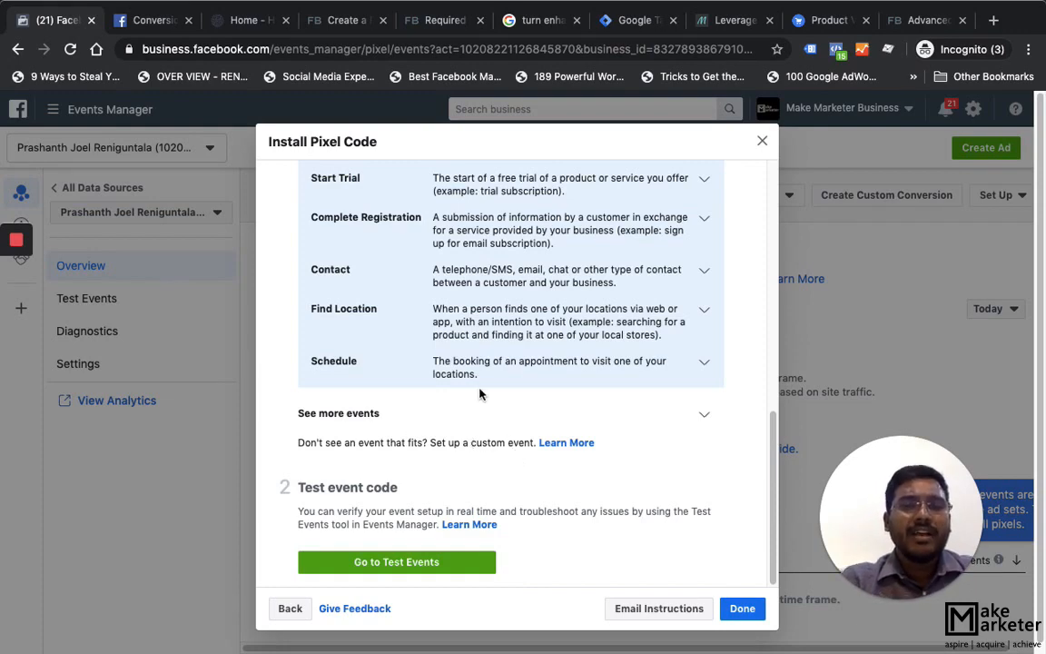
scroll(480, 394, up, 5)
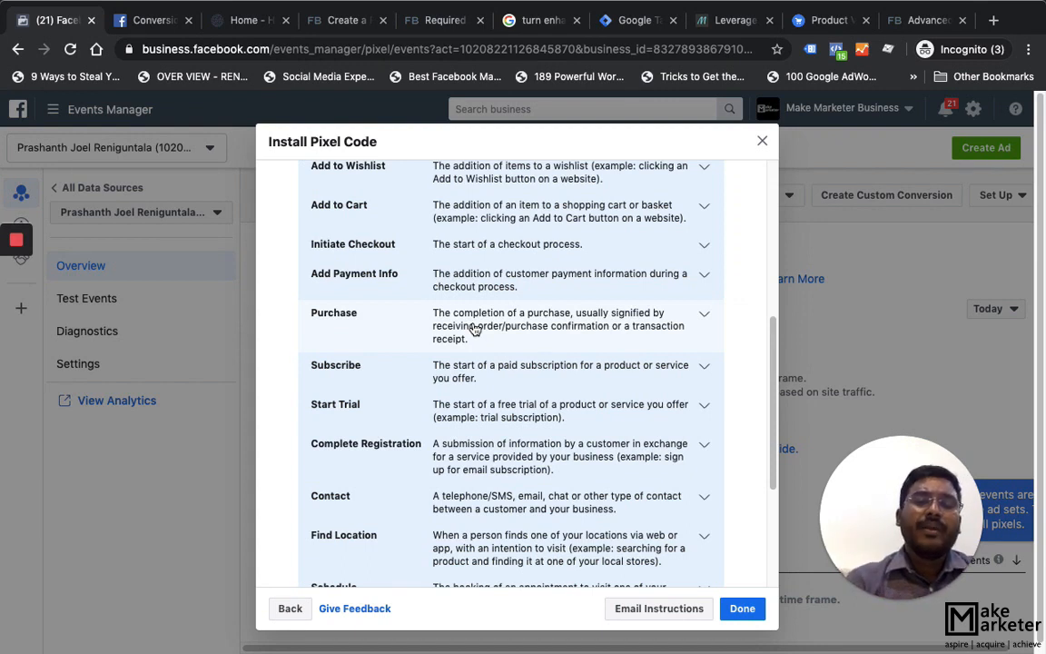
click(474, 330)
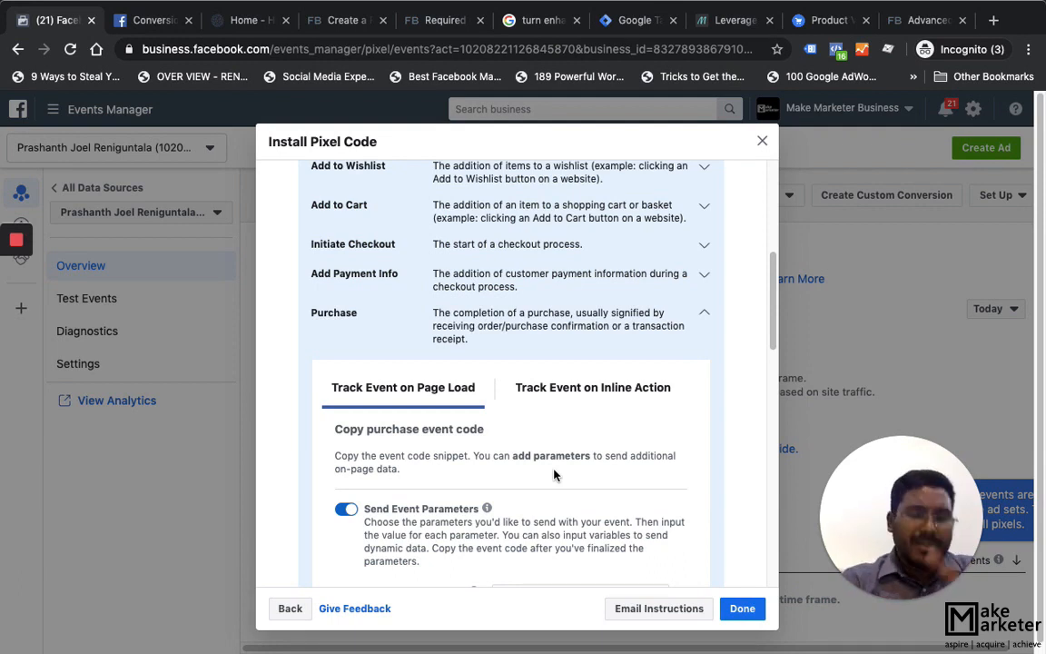
click(762, 140)
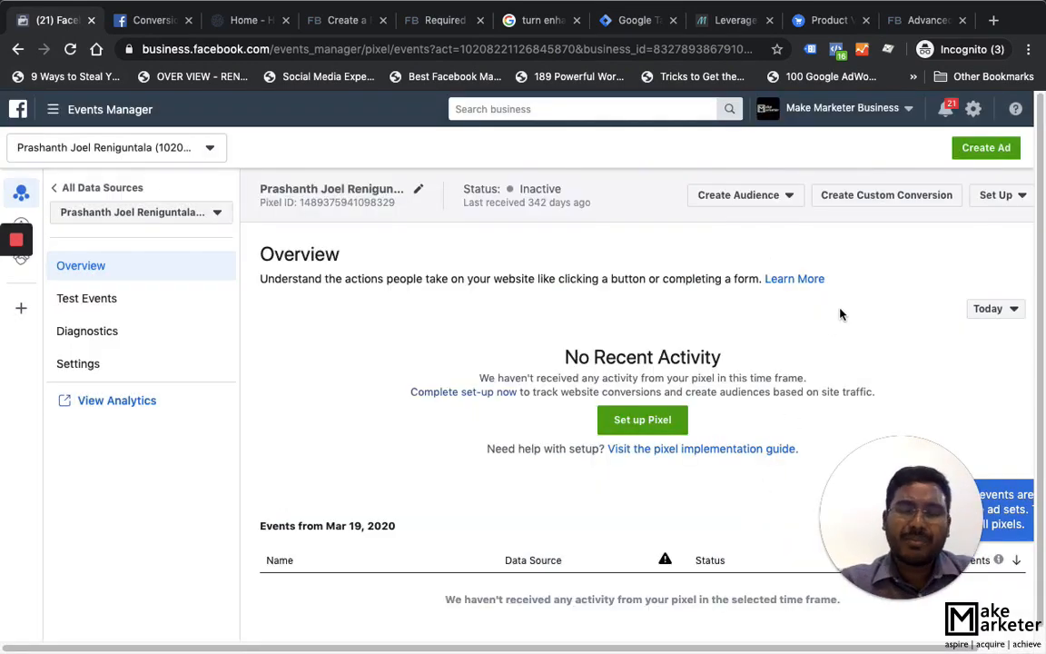
click(749, 200)
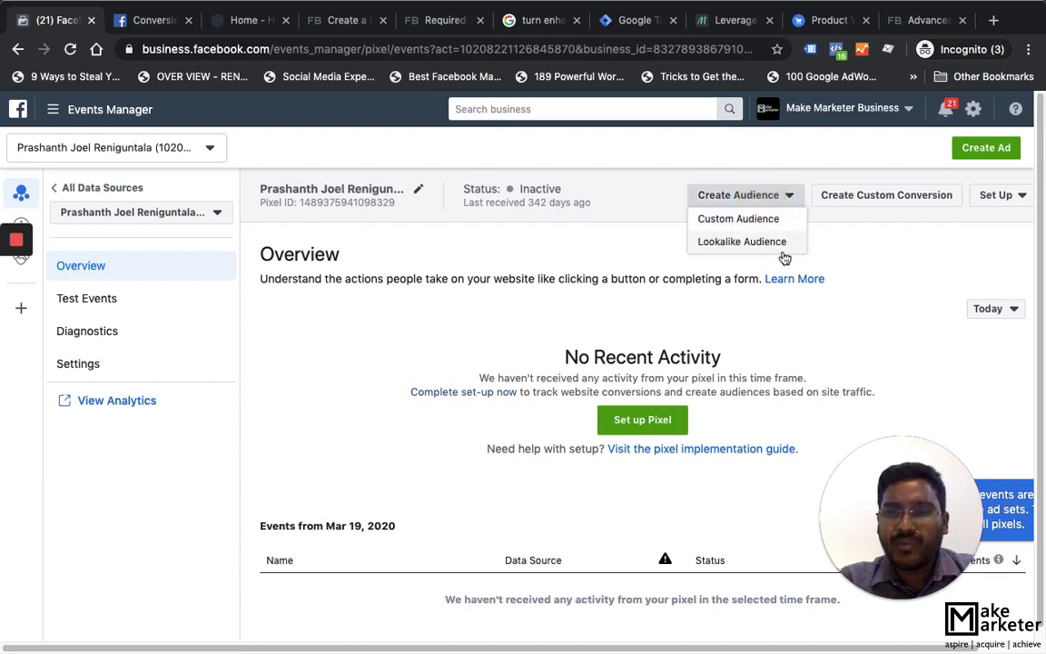
click(752, 221)
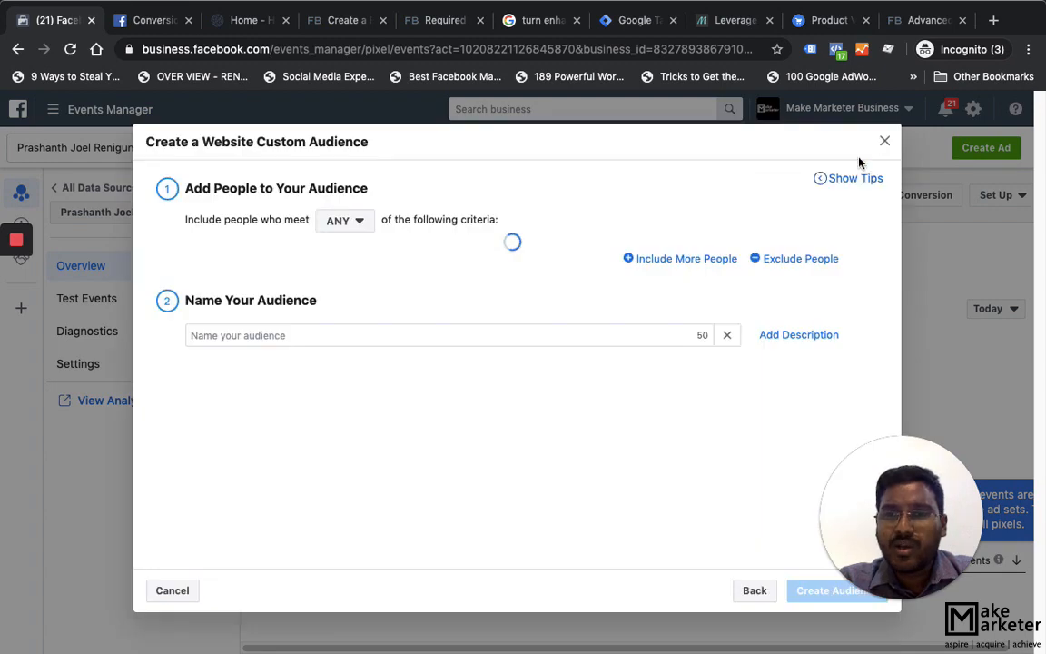
click(882, 141)
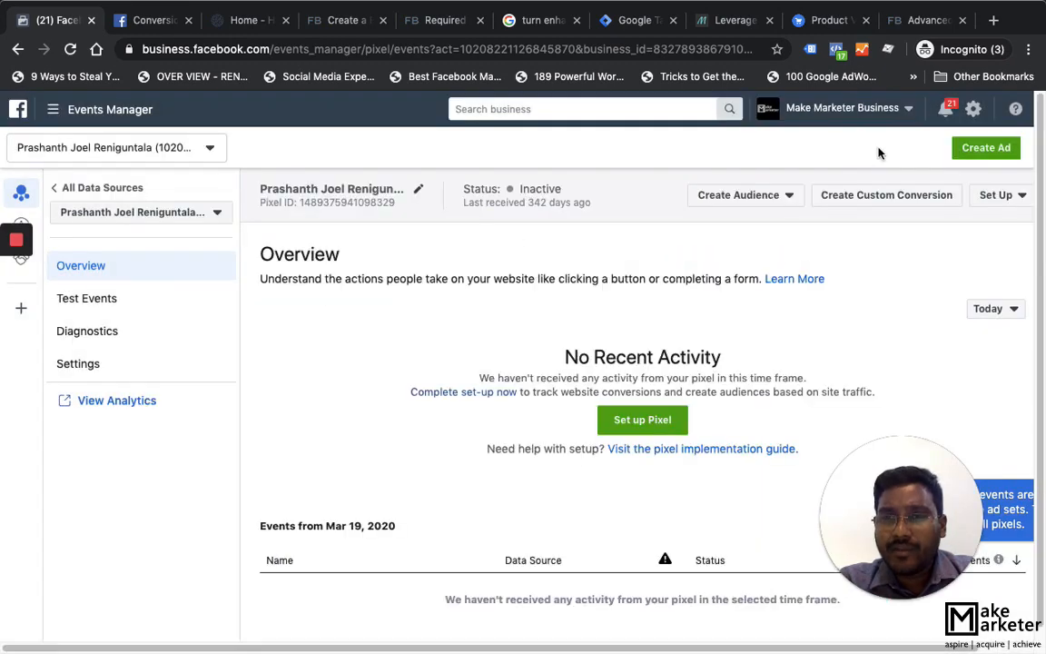
Try to define a website custom audience of people who visited specific web pages whose URL contains /thank-you
click(734, 197)
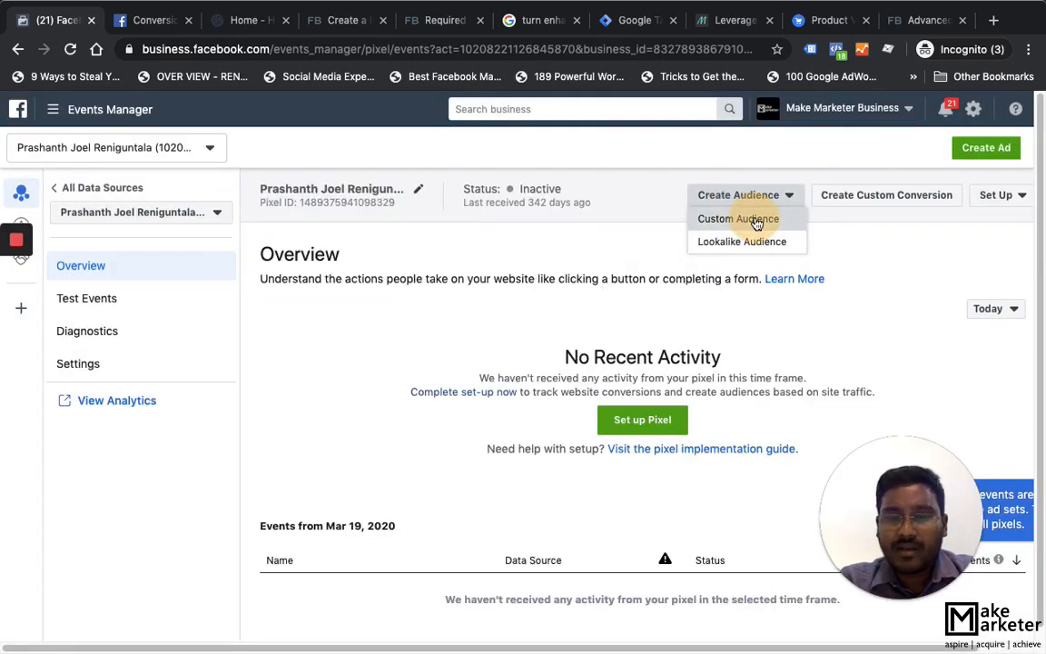
click(757, 221)
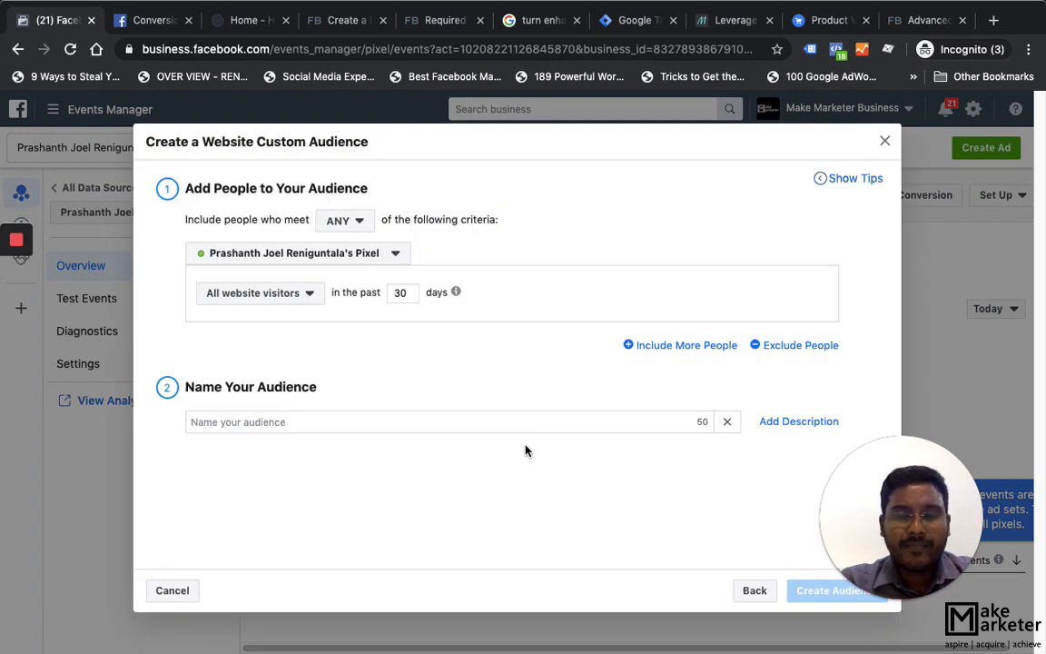
click(287, 302)
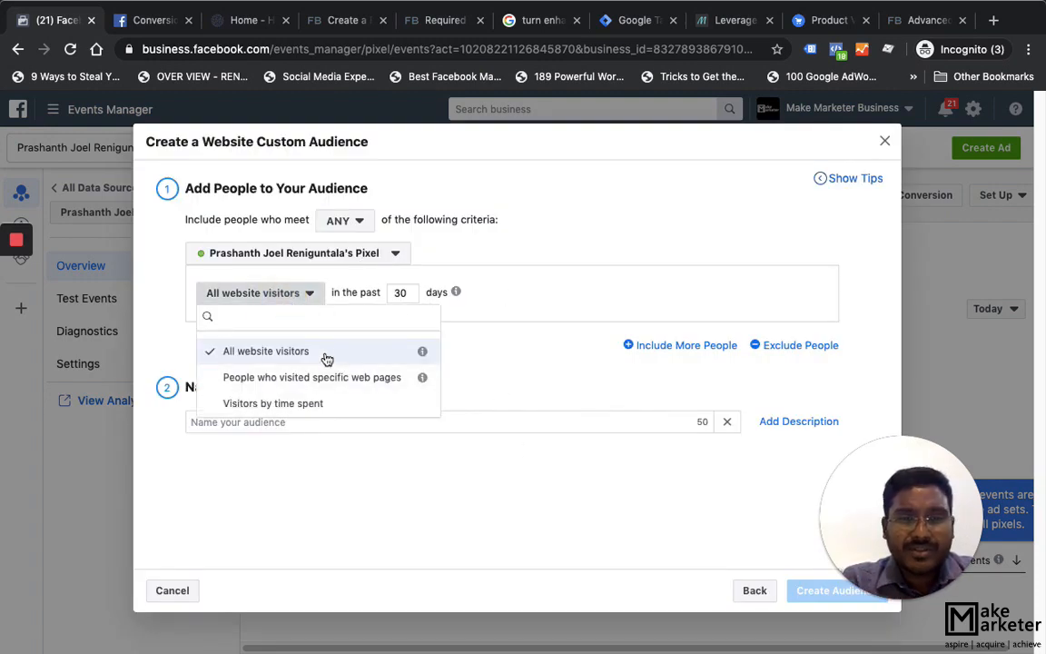
click(354, 379)
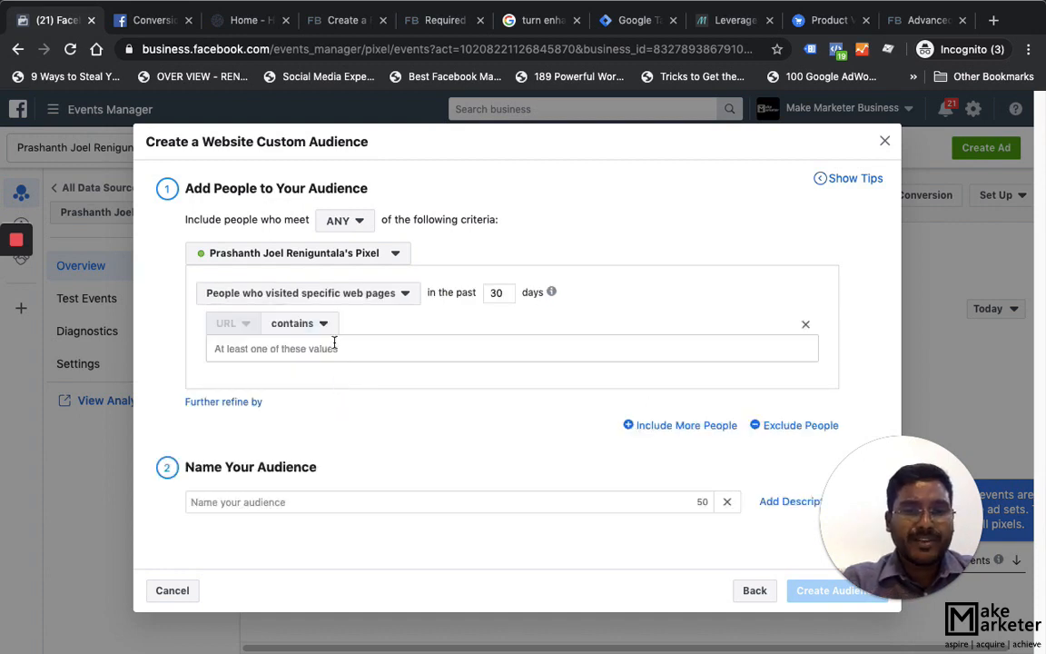
click(336, 351)
text(/than)
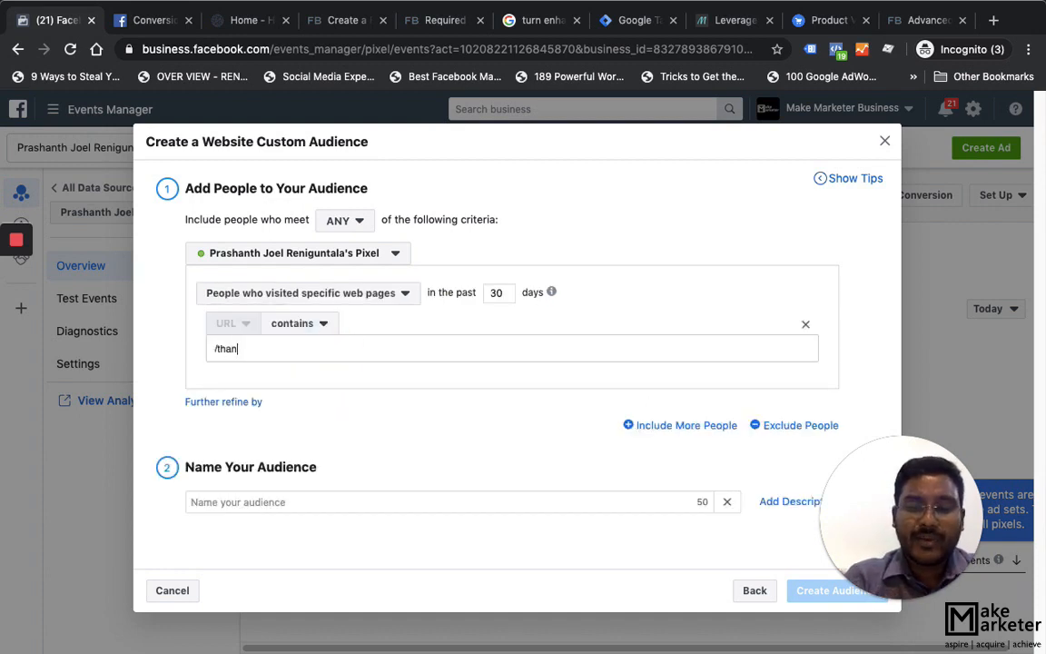
text(k-you)
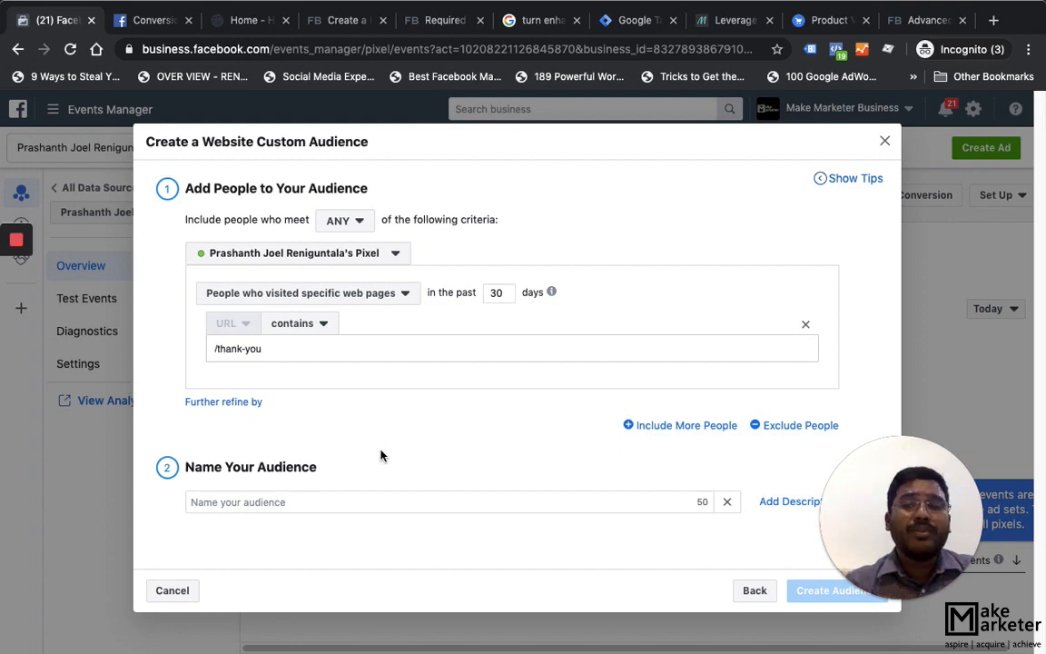
click(884, 141)
click(752, 197)
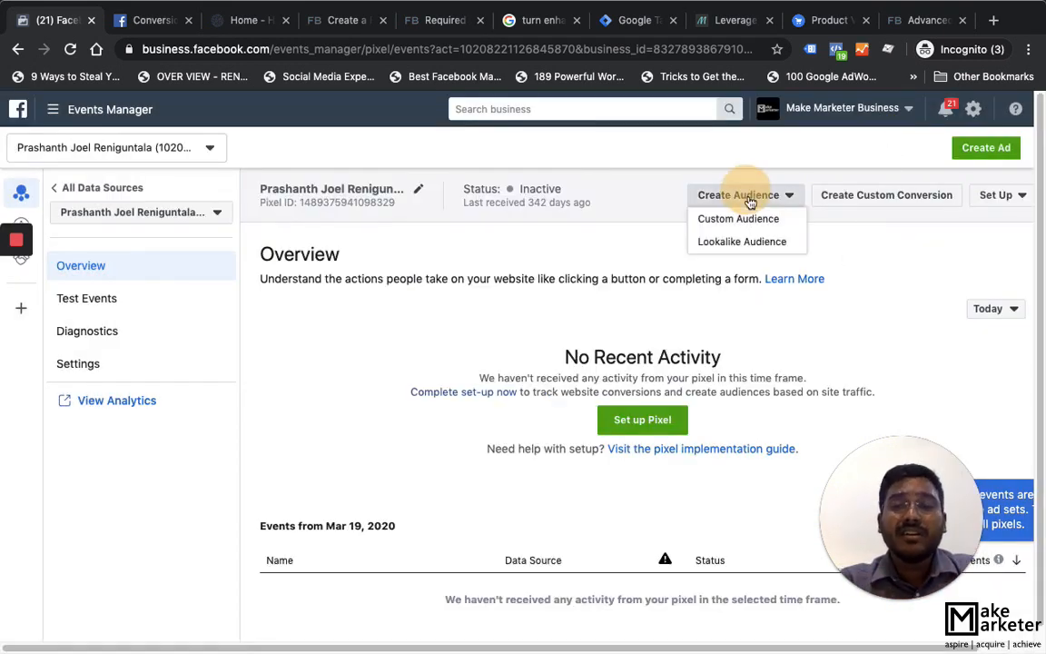
Restart the pixel setup with manually added code, continue past the base code, and choose to add the event code manually
click(643, 420)
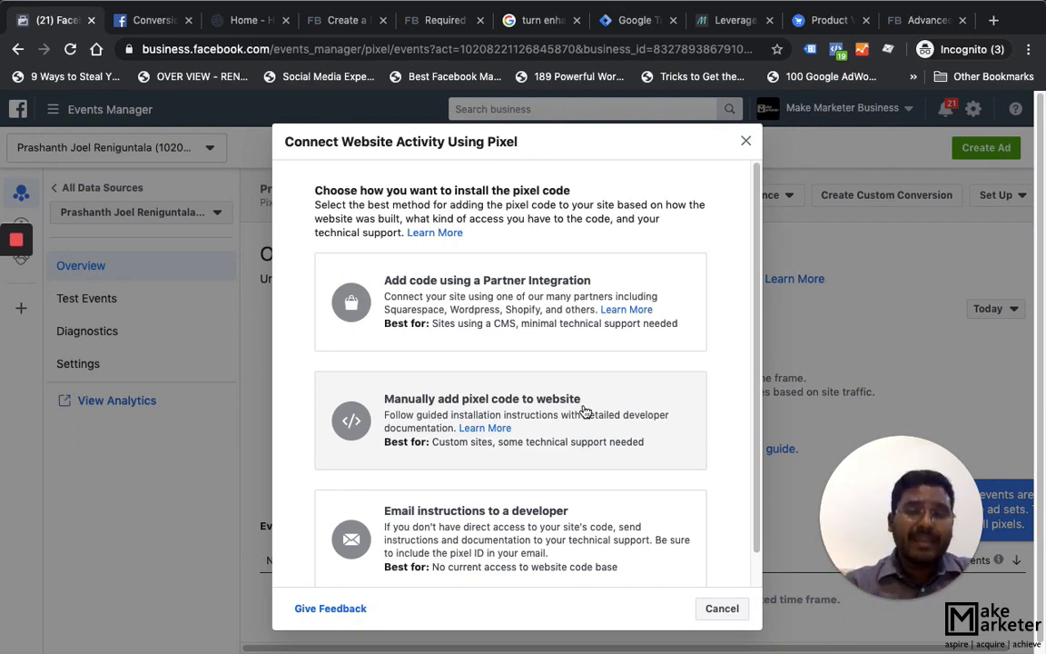
click(644, 429)
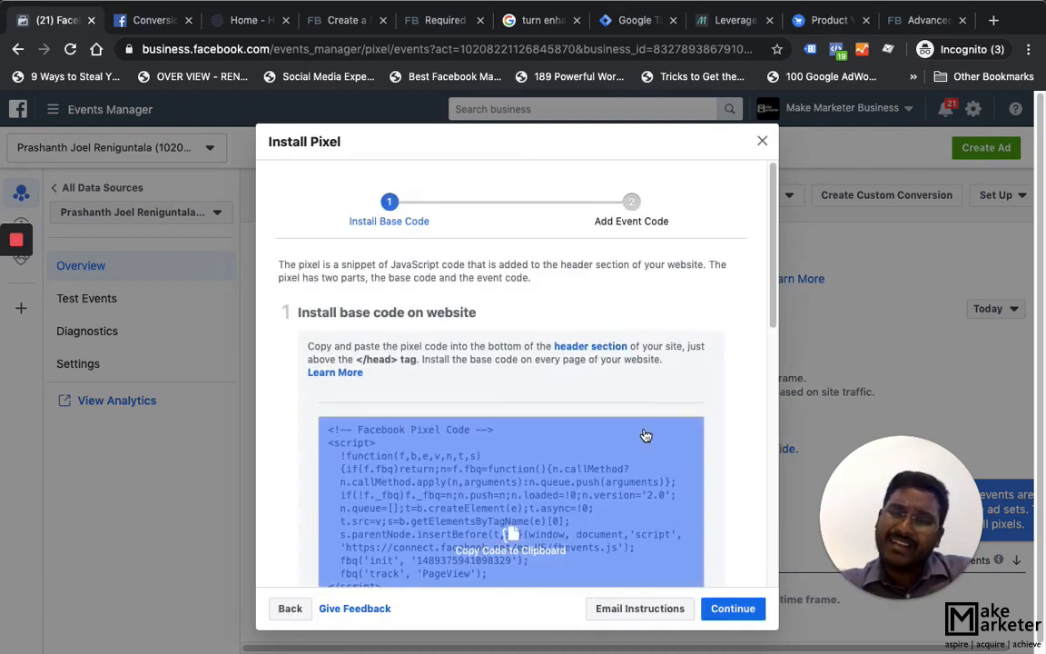
scroll(619, 432, down, 10)
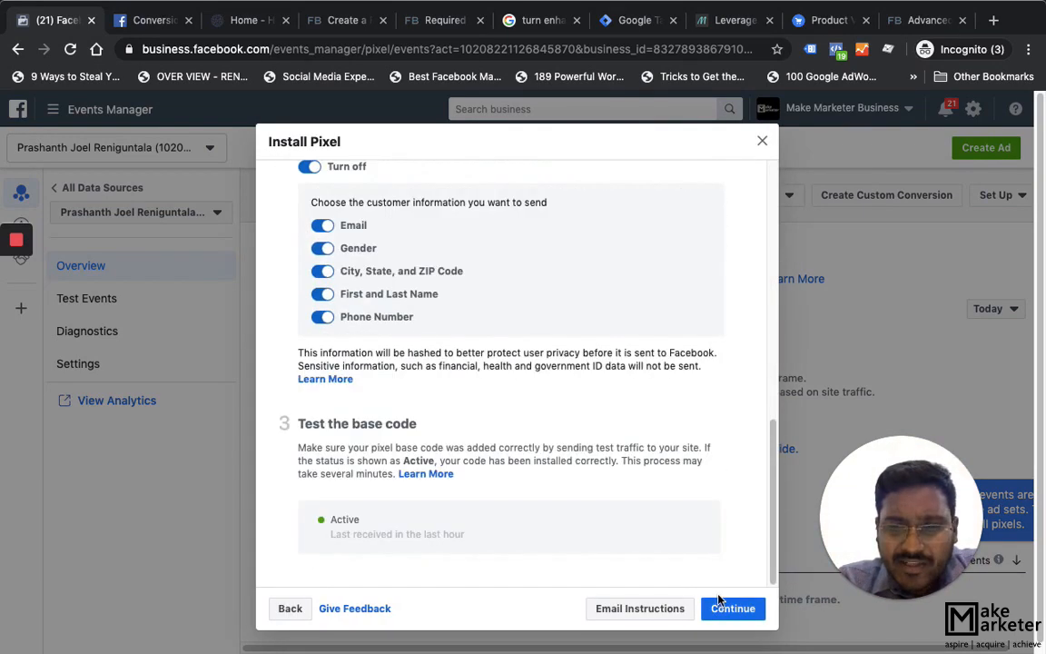
click(722, 604)
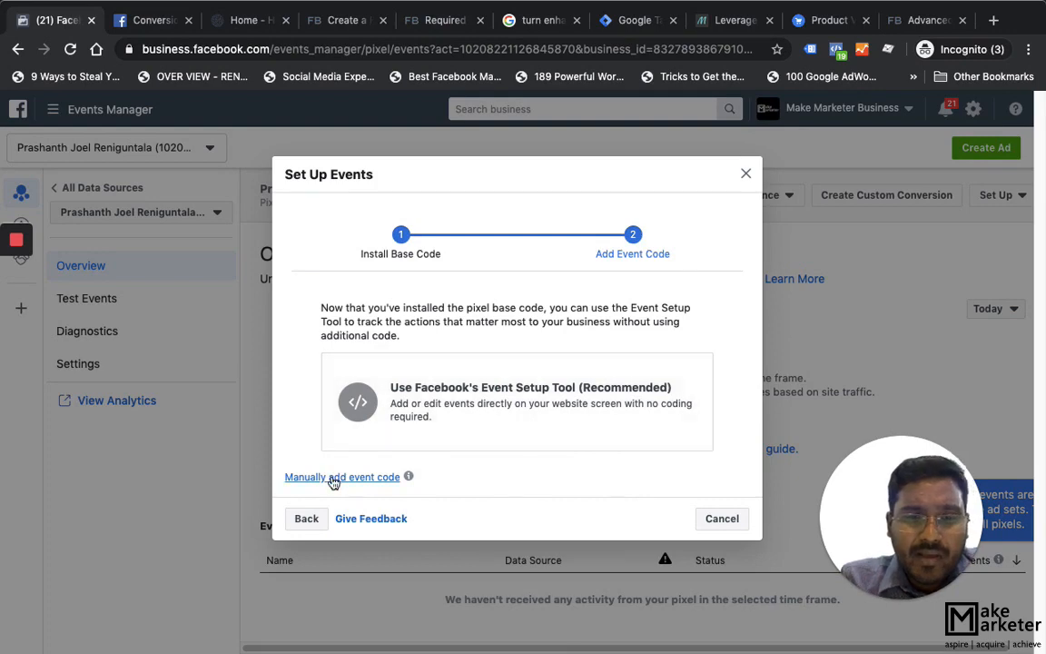
click(334, 483)
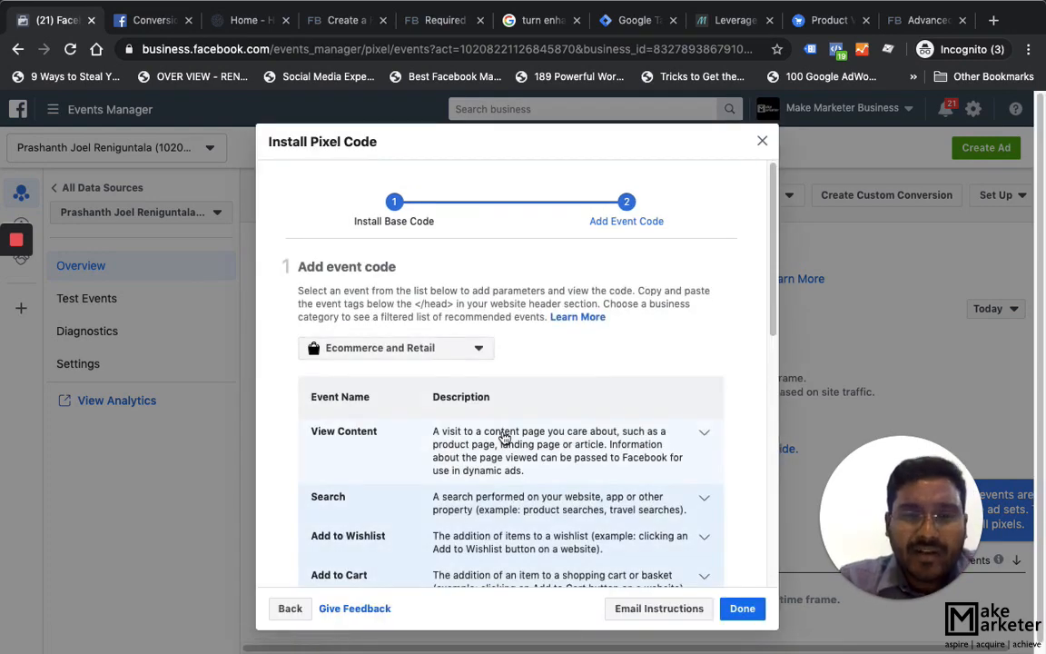
Expand the Purchase event and copy its page-load tracking code without a conversion value or currency
scroll(506, 439, down, 5)
click(555, 452)
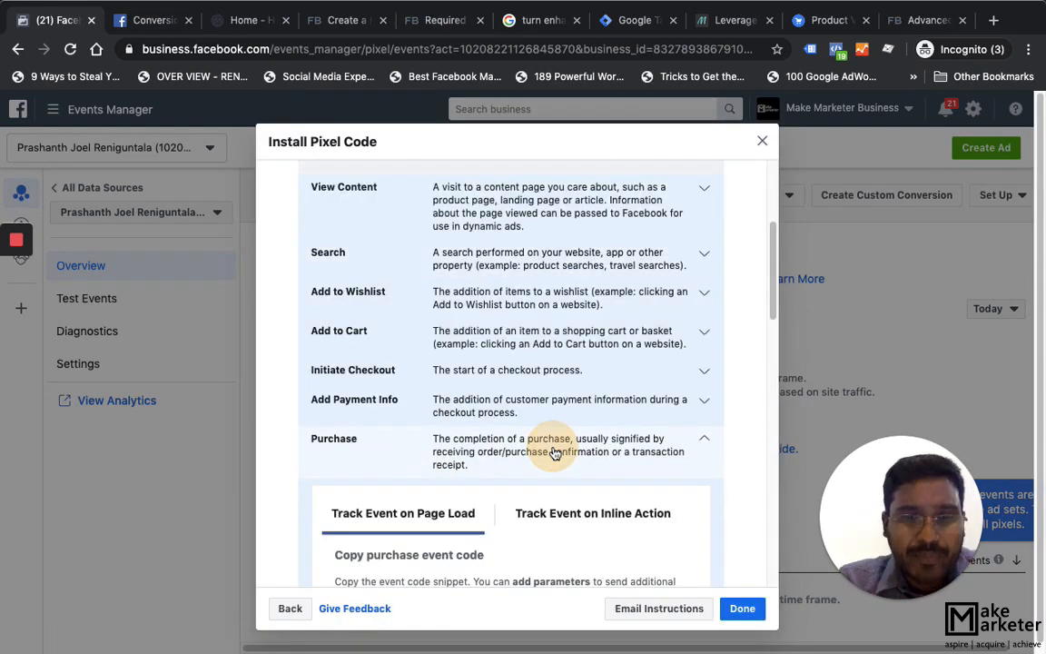
scroll(491, 472, down, 5)
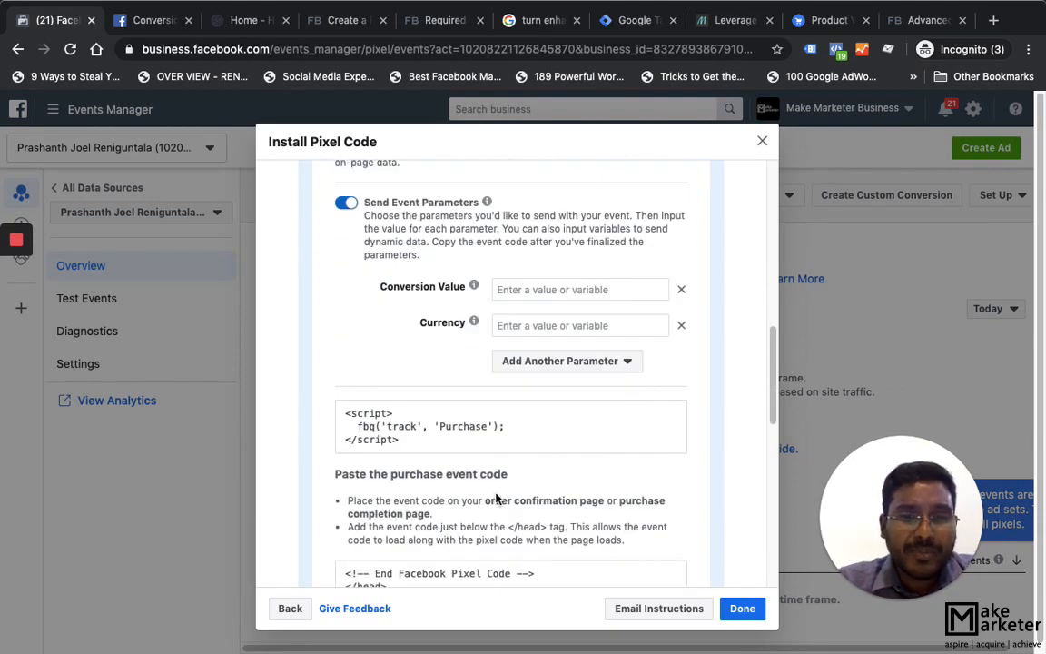
mouse_move(427, 449)
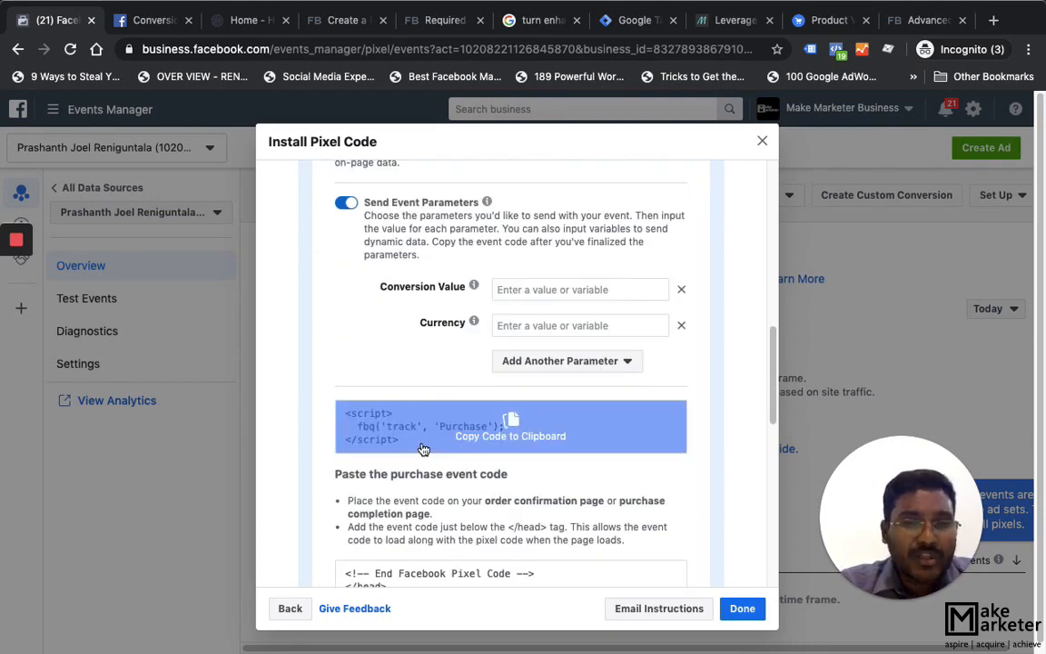
click(435, 439)
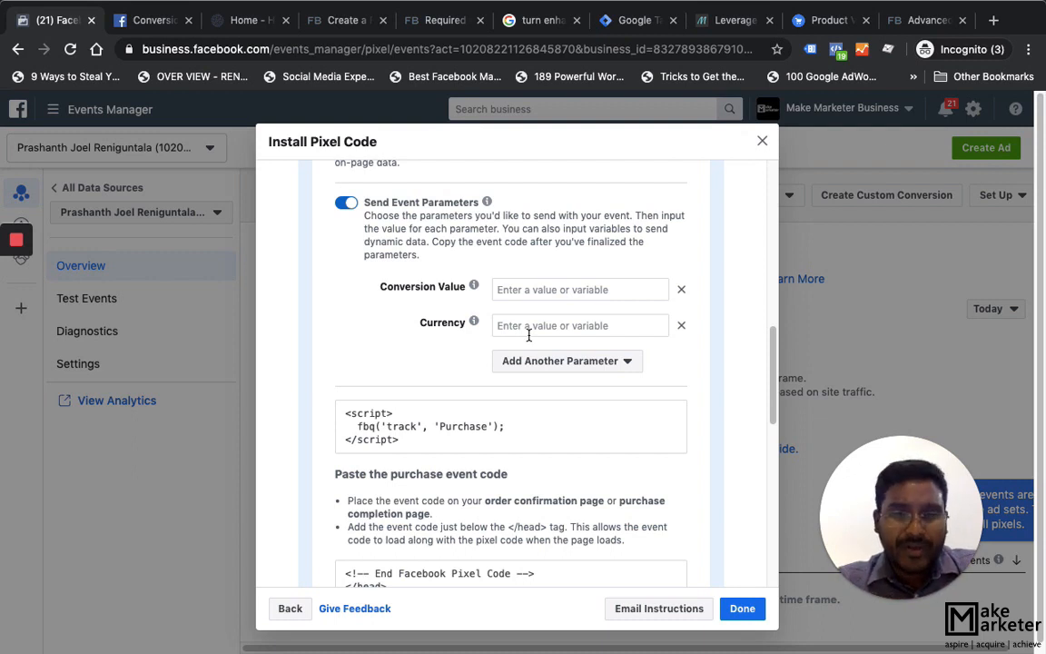
mouse_move(445, 438)
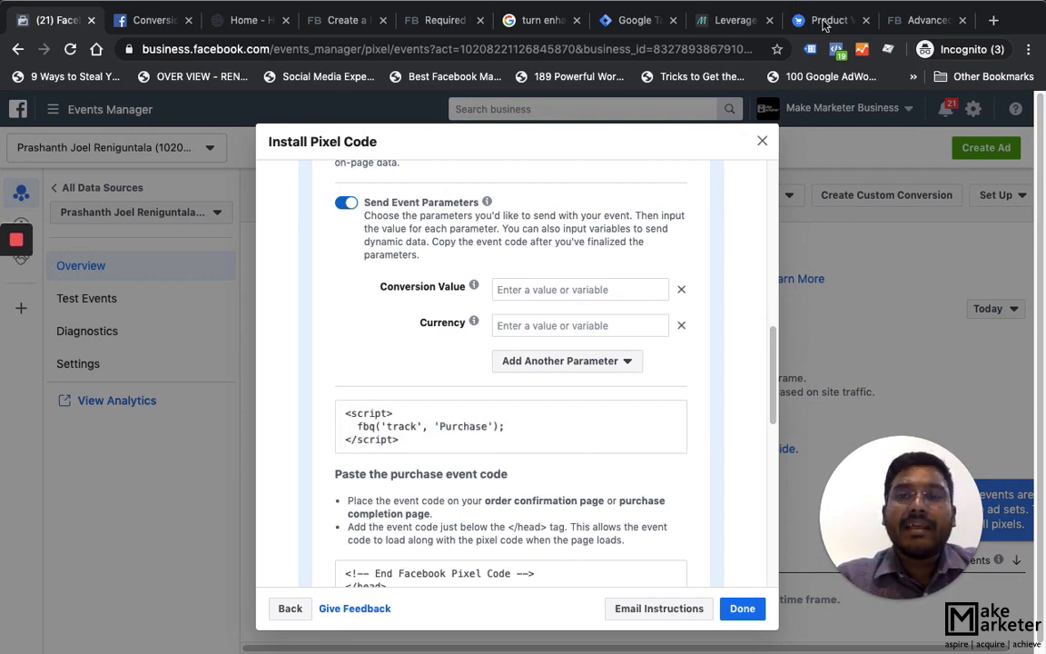
Switch to Google Tag Manager and start a new tag of the Custom HTML type in the hiasha.com container
click(636, 20)
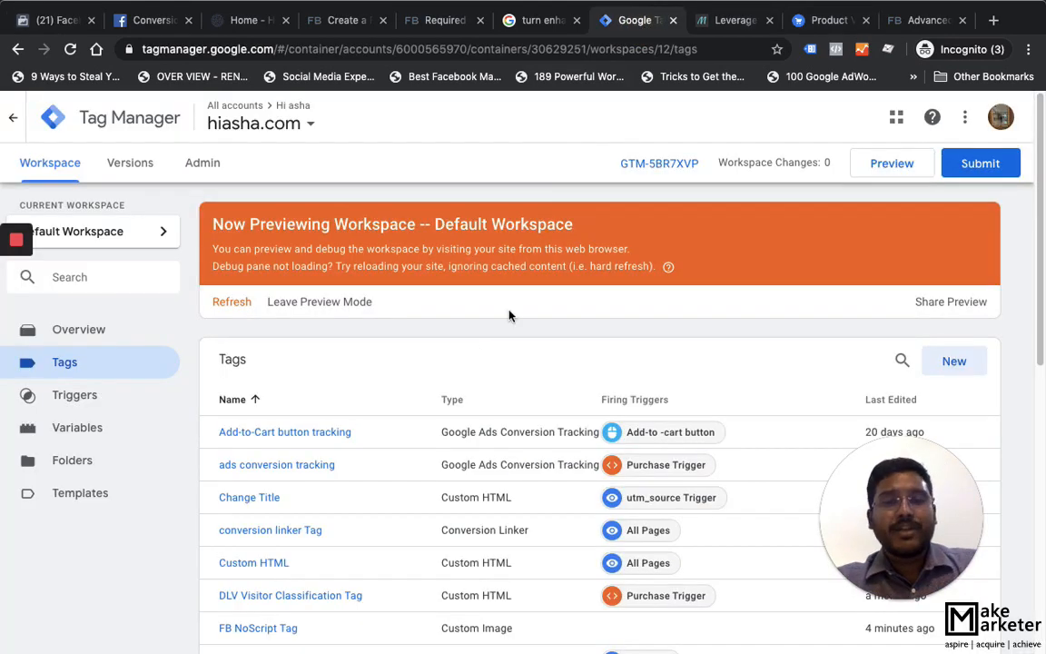
scroll(373, 444, down, 2)
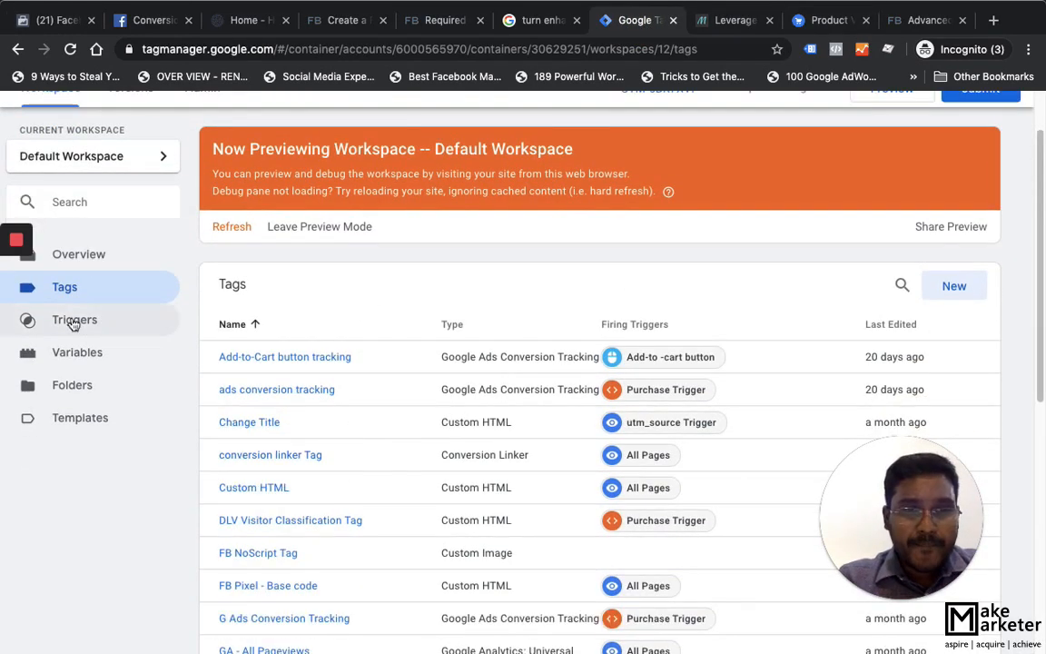
click(946, 293)
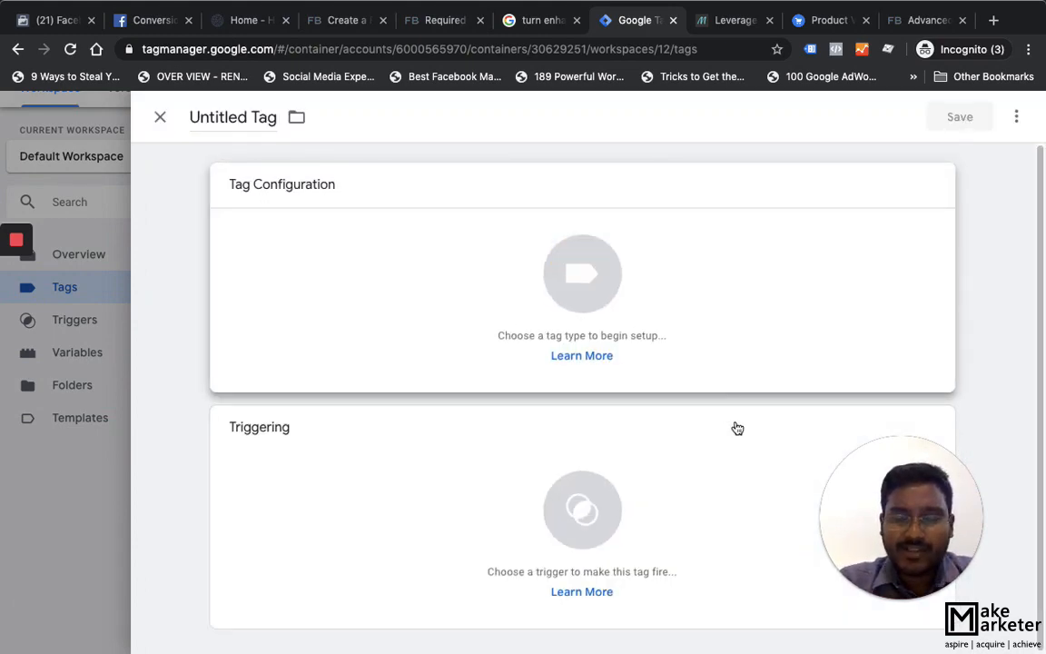
click(664, 389)
scroll(663, 490, down, 3)
click(651, 564)
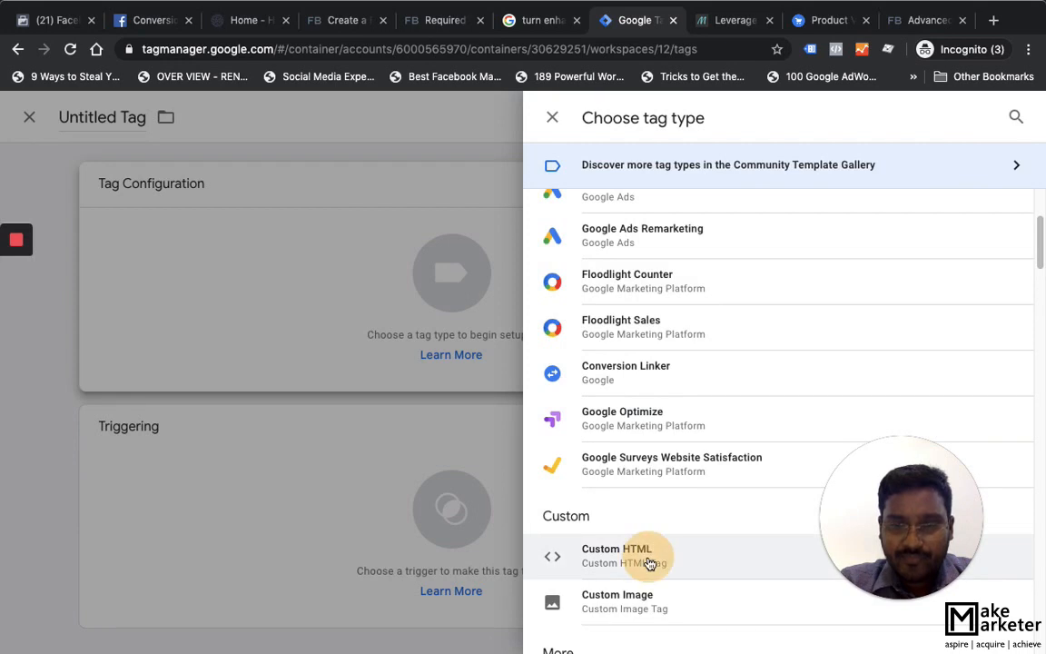
Paste the copied Purchase event script into the Custom HTML tag and name the tag FB Purchase Event
key(super+v)
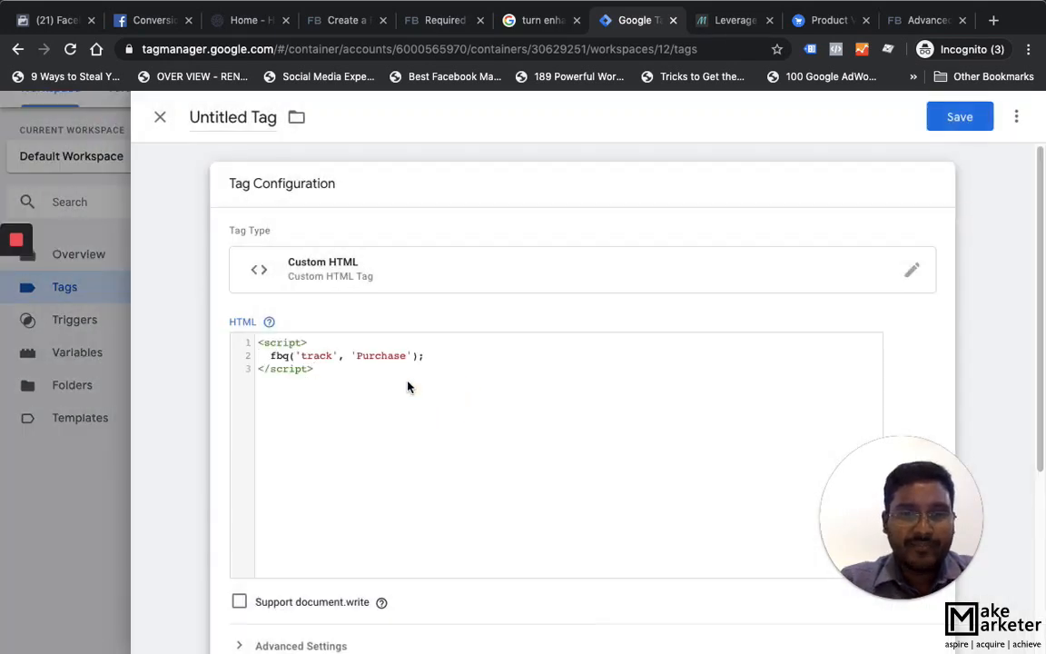
click(233, 114)
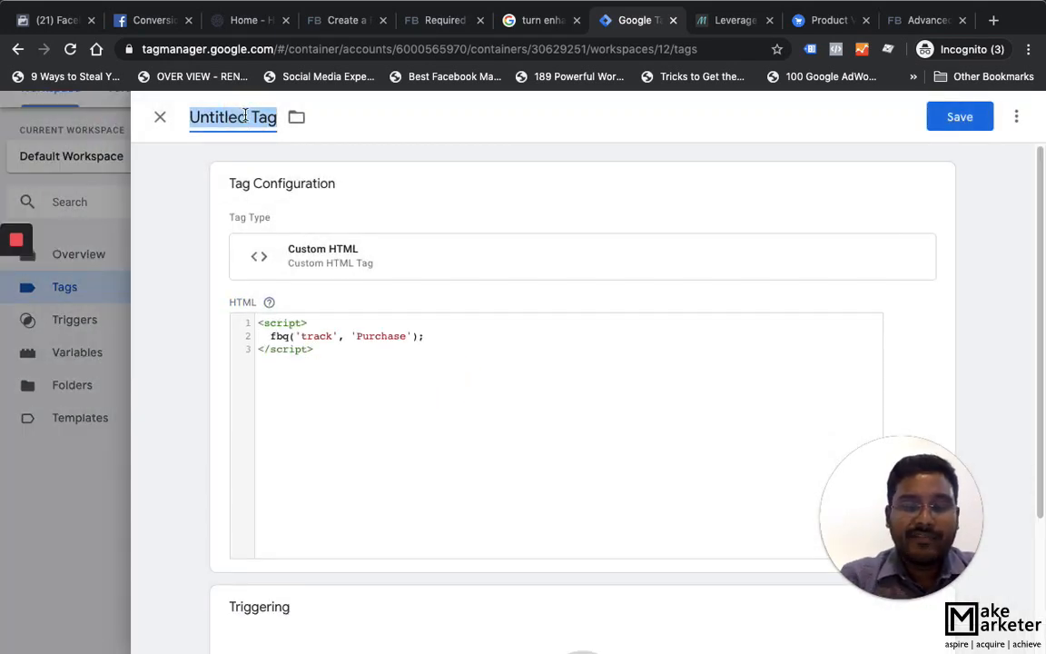
text(FB Pur)
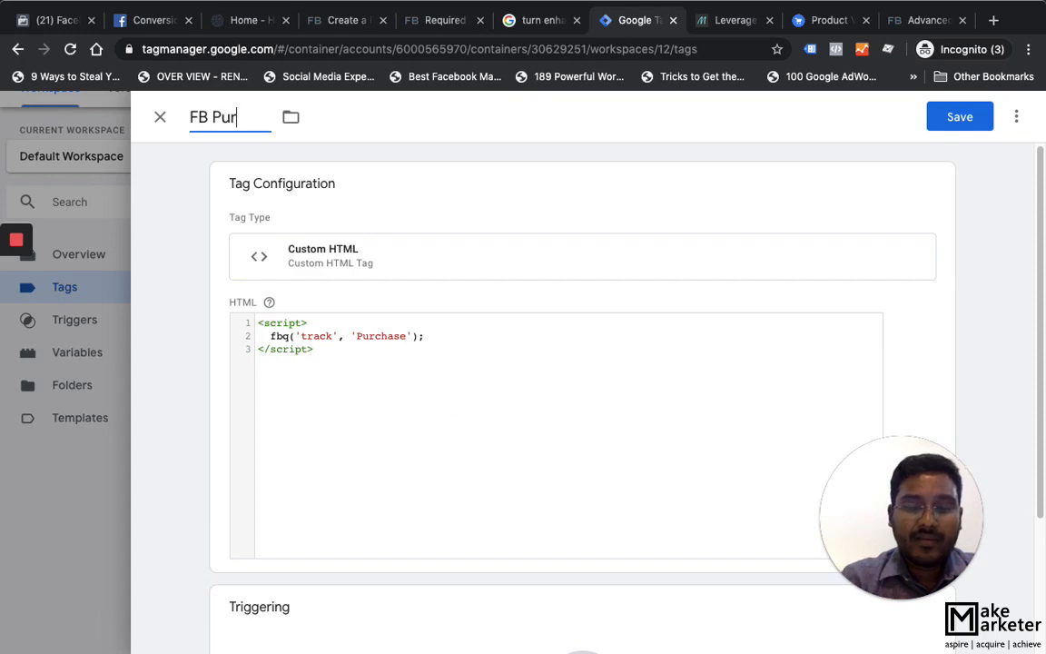
text(chase Eve)
text(nt)
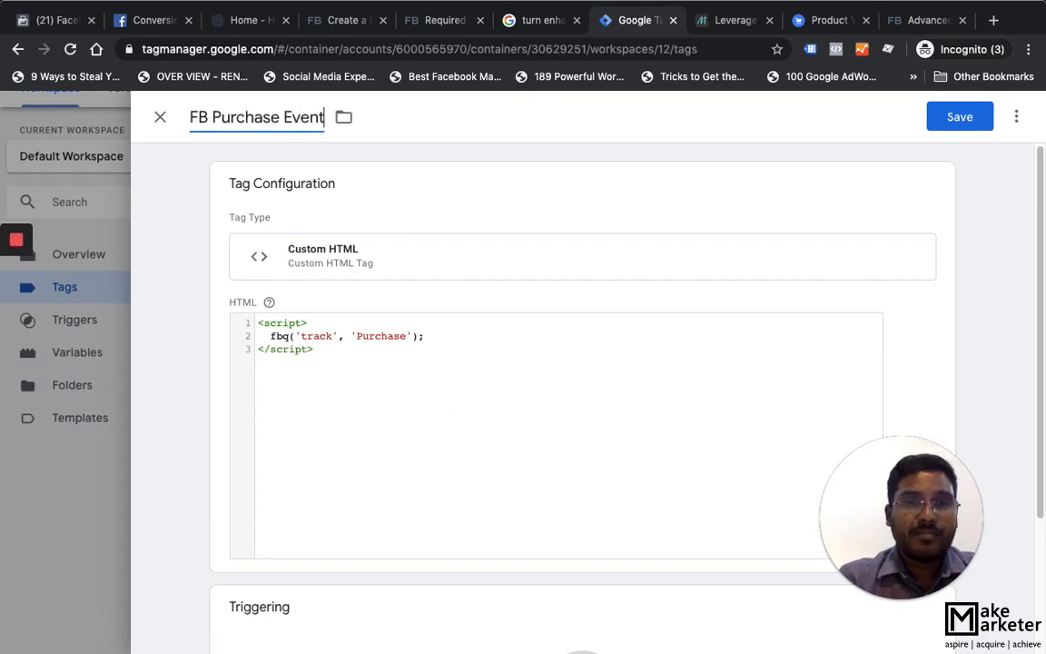
Assign the existing Purchase Trigger as the firing trigger of the FB Purchase Event tag
scroll(385, 291, down, 2)
click(581, 515)
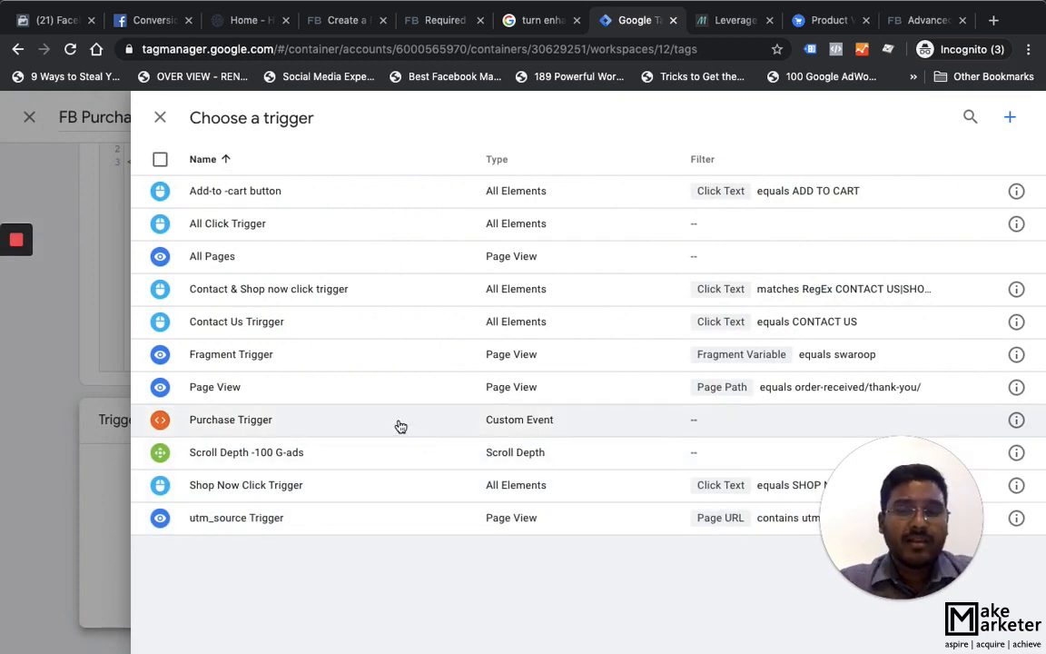
click(322, 425)
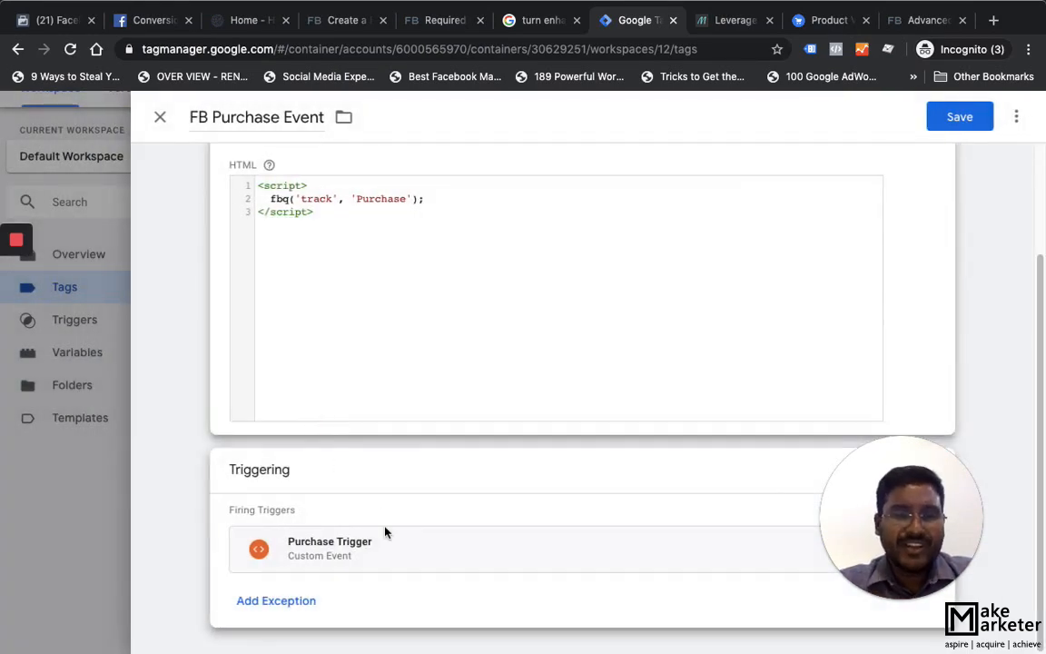
Review the Purchase Trigger's custom event configuration, return to the FB Purchase Event tag, and save it
click(463, 550)
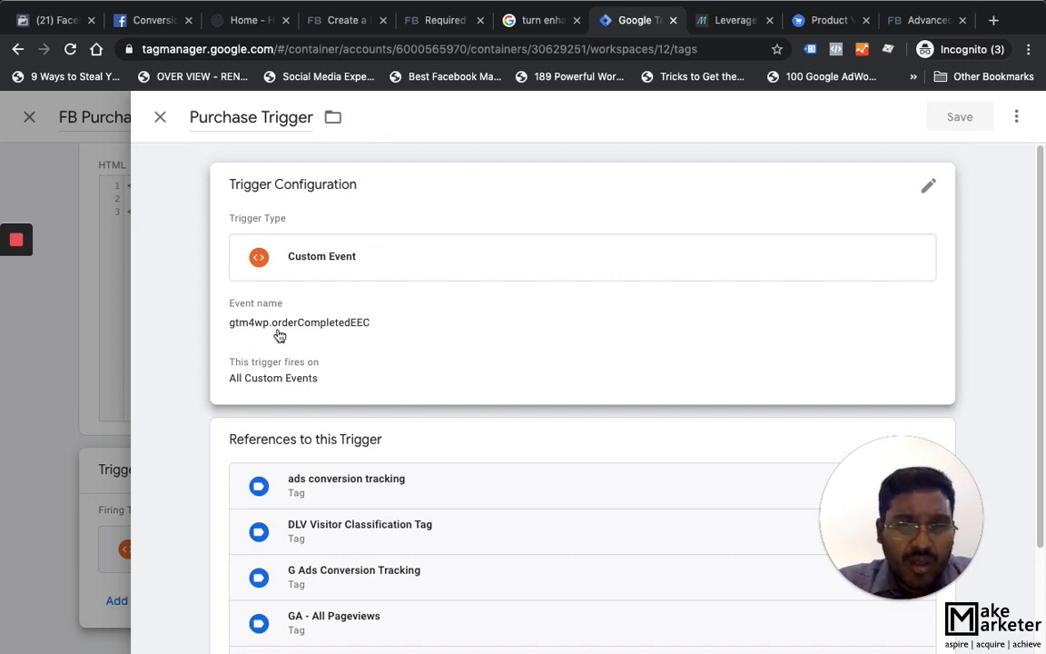
click(160, 116)
scroll(364, 266, up, 1)
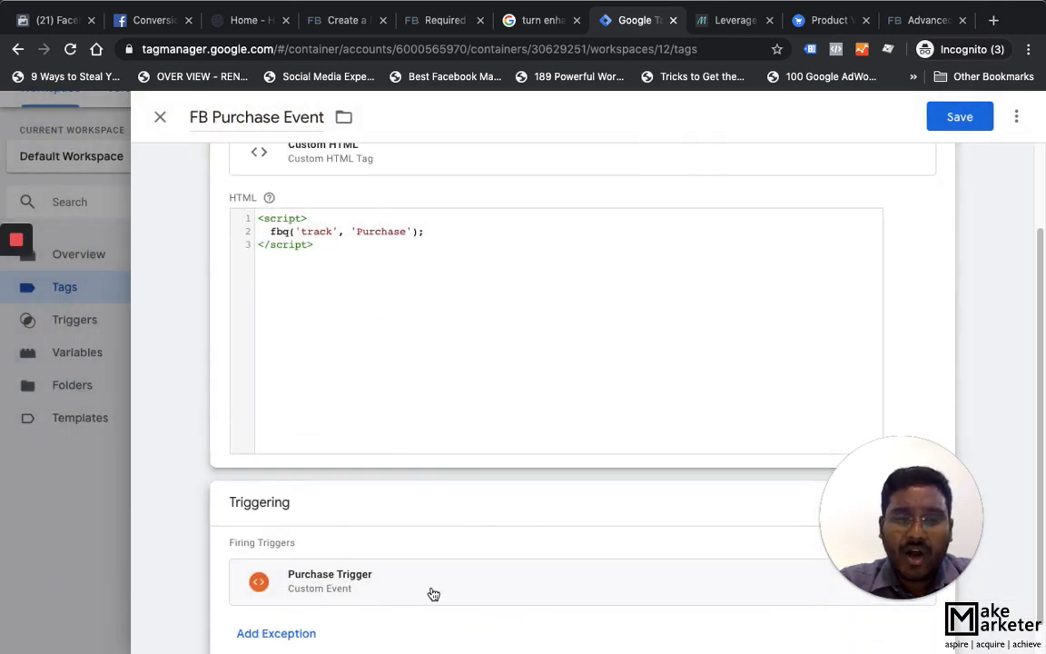
scroll(426, 336, up, 1)
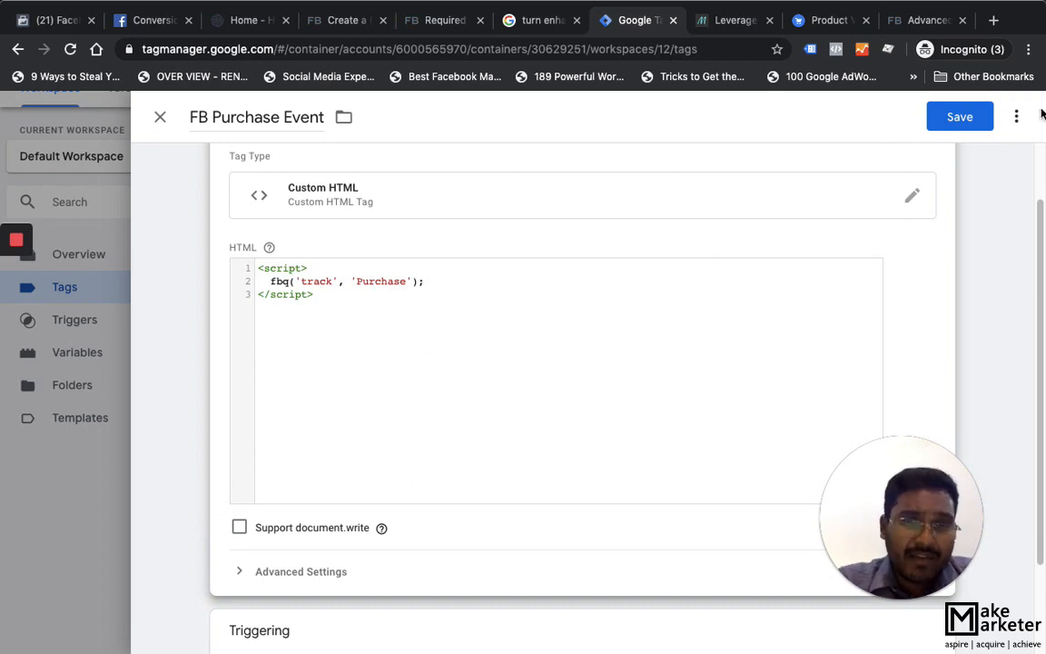
click(957, 127)
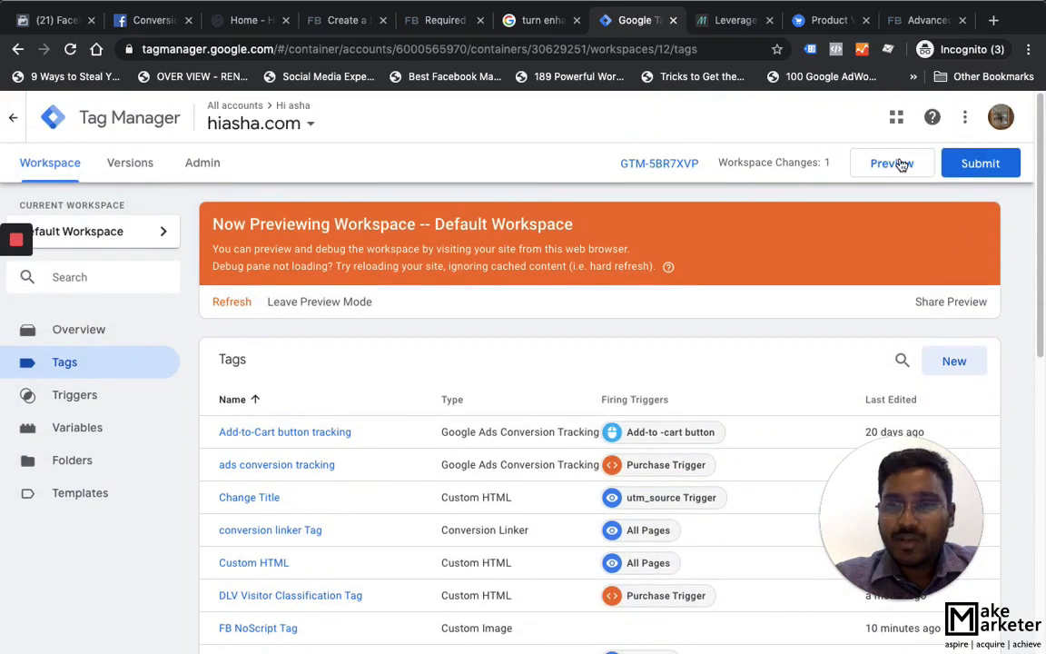
Refresh the workspace preview with the new tag and open the Plants store category on the hiasha.com site
click(898, 162)
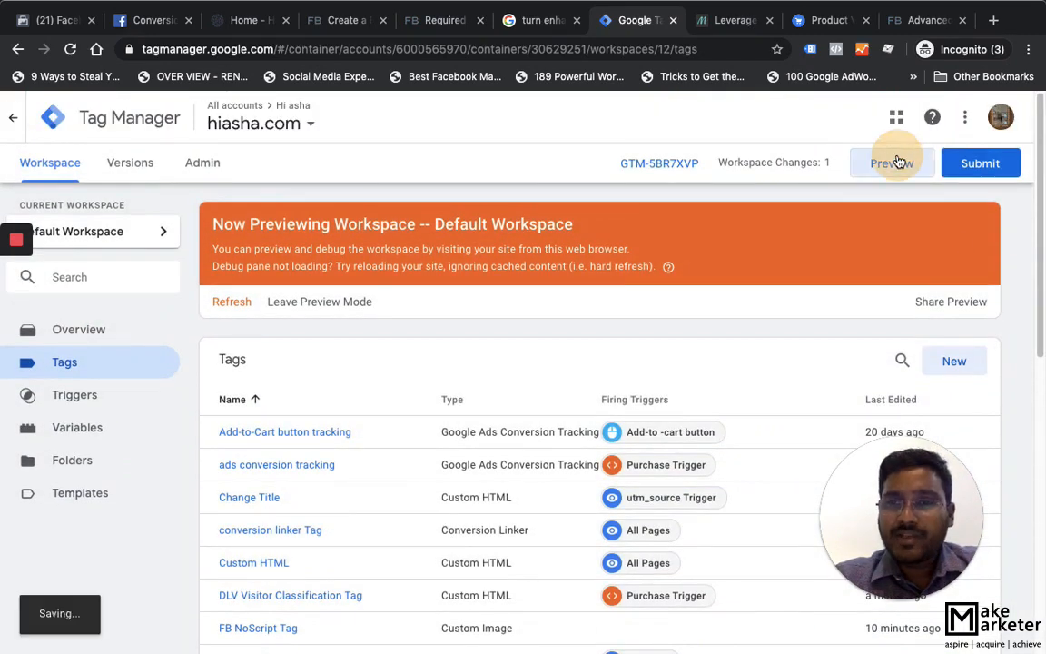
click(228, 307)
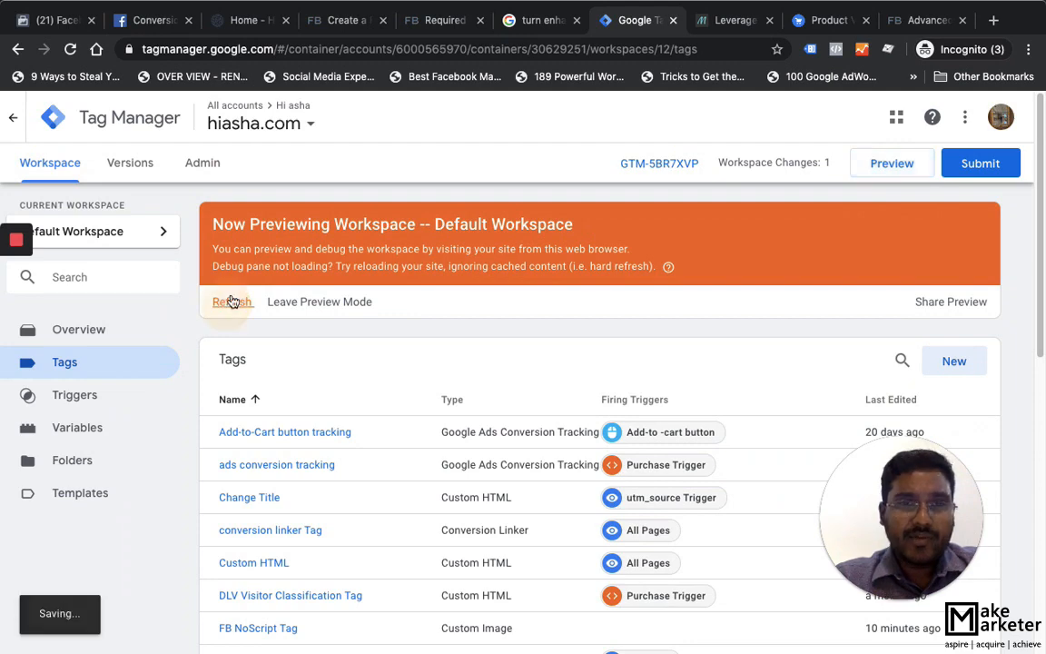
click(247, 20)
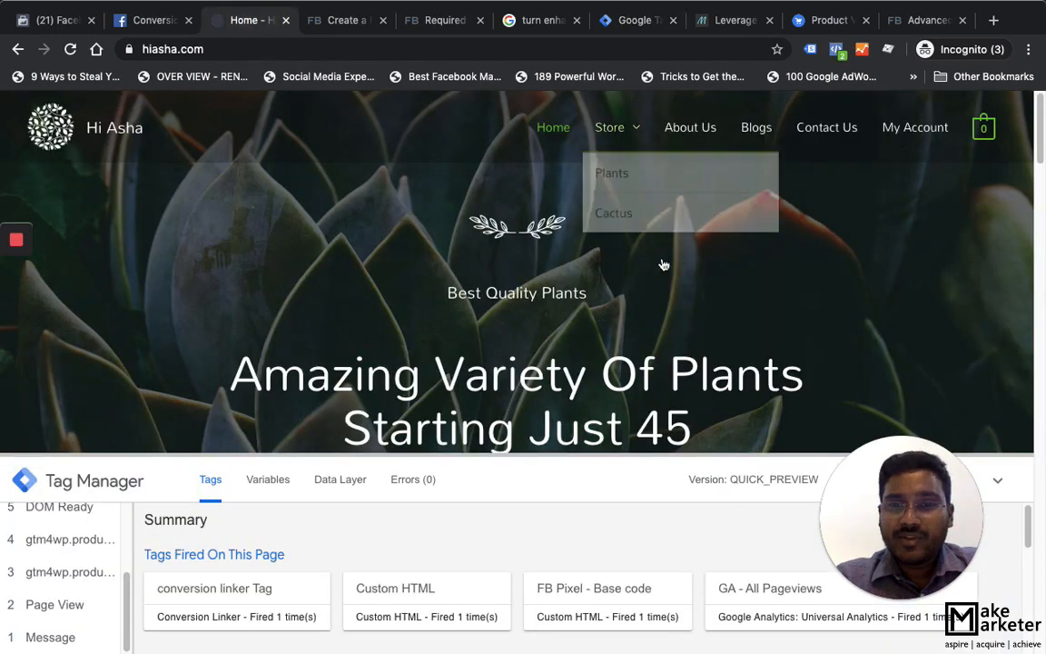
scroll(661, 264, down, 10)
scroll(654, 322, down, 3)
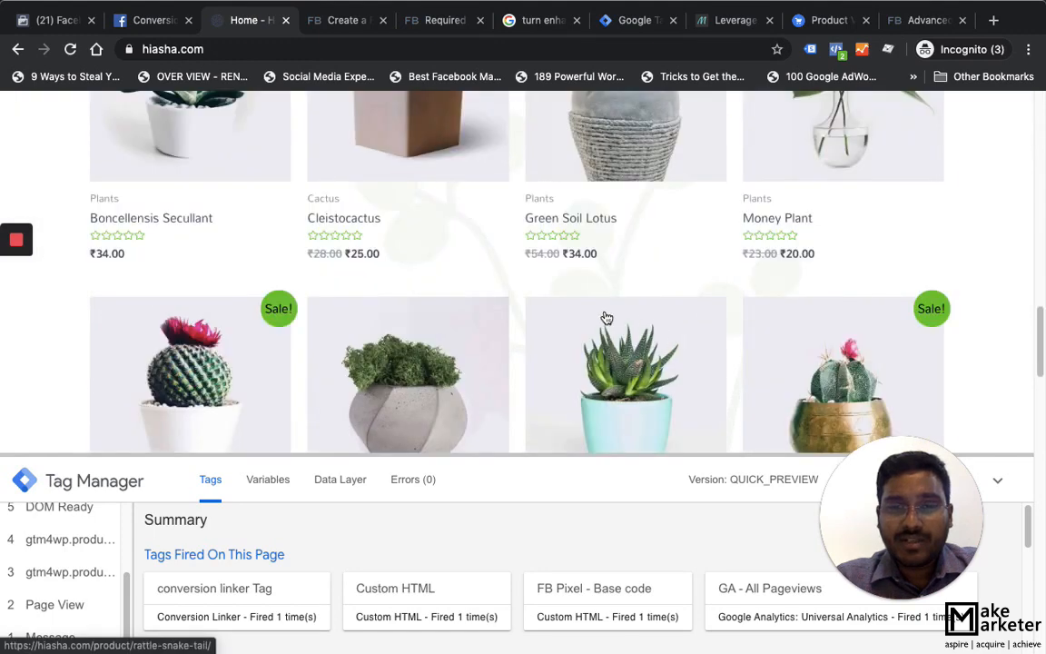
scroll(486, 289, up, 15)
mouse_move(614, 140)
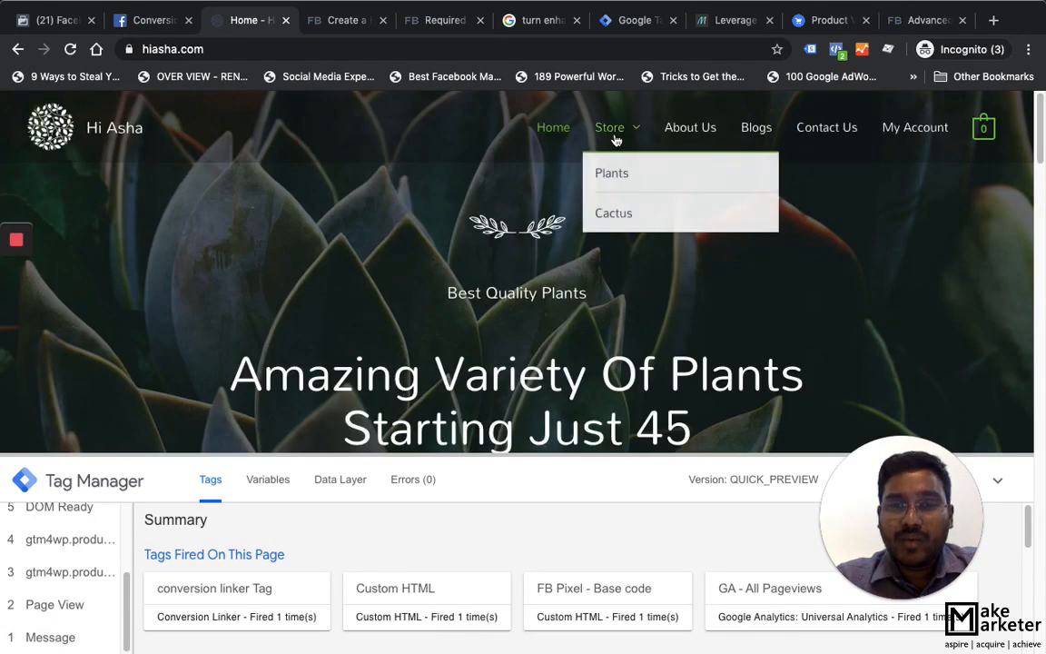
click(623, 175)
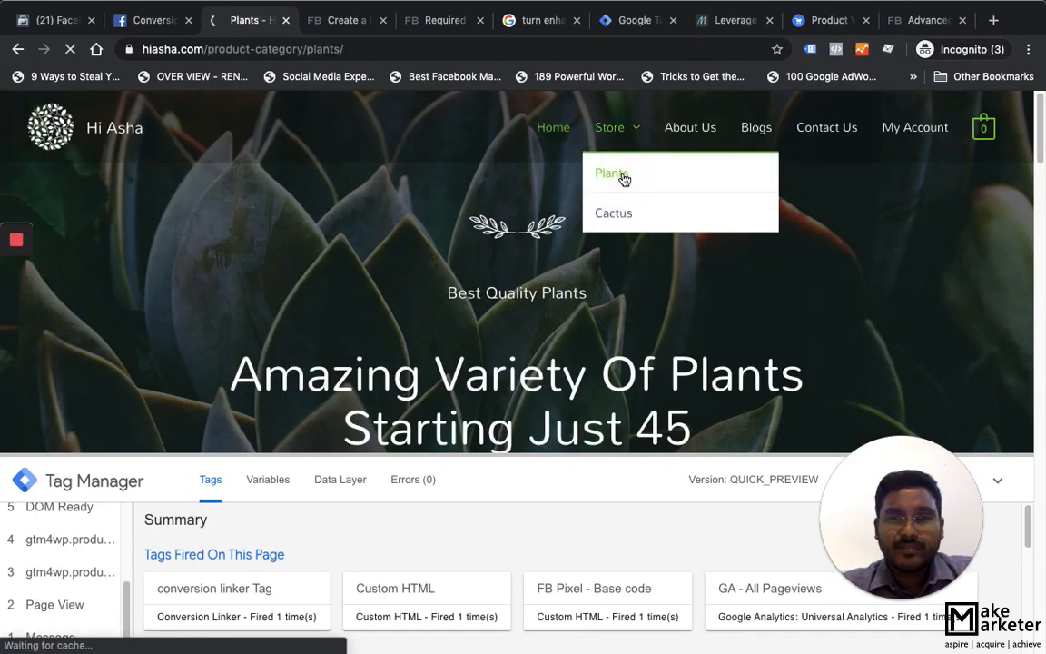
Browse the Plants category, open the 2 Layer Lucky Bamboo product, and add one to the cart
scroll(518, 390, down, 3)
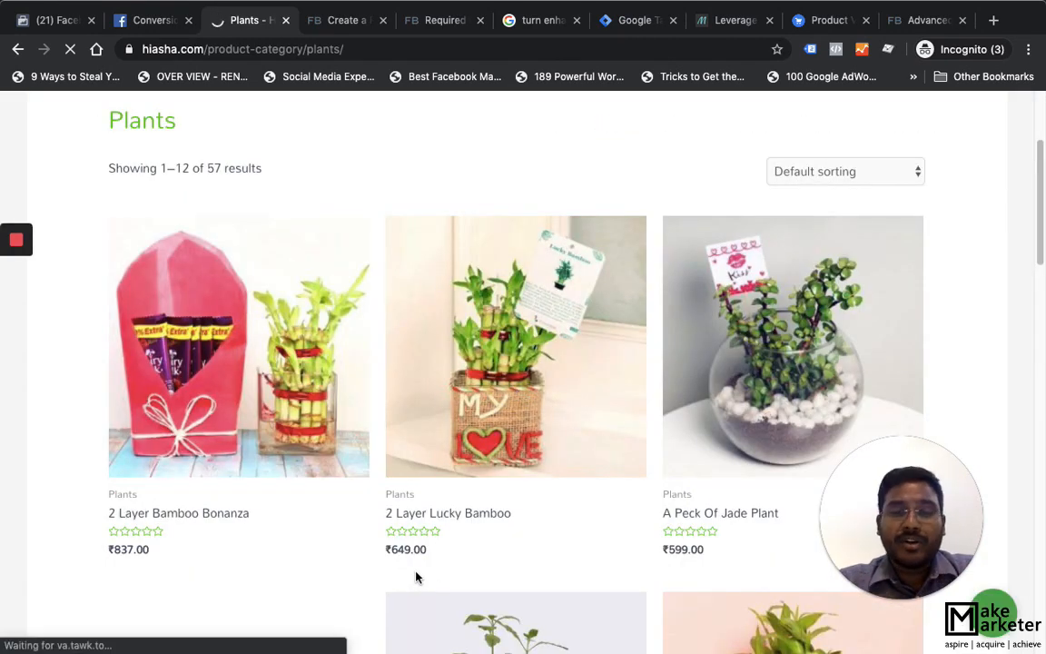
scroll(617, 361, down, 1)
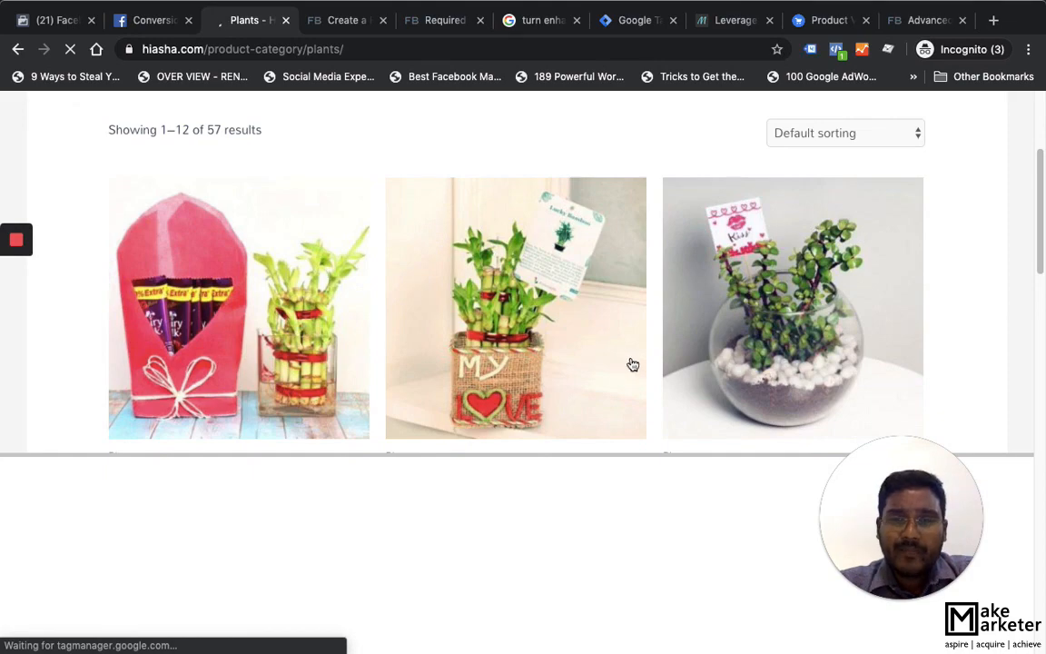
scroll(633, 364, down, 2)
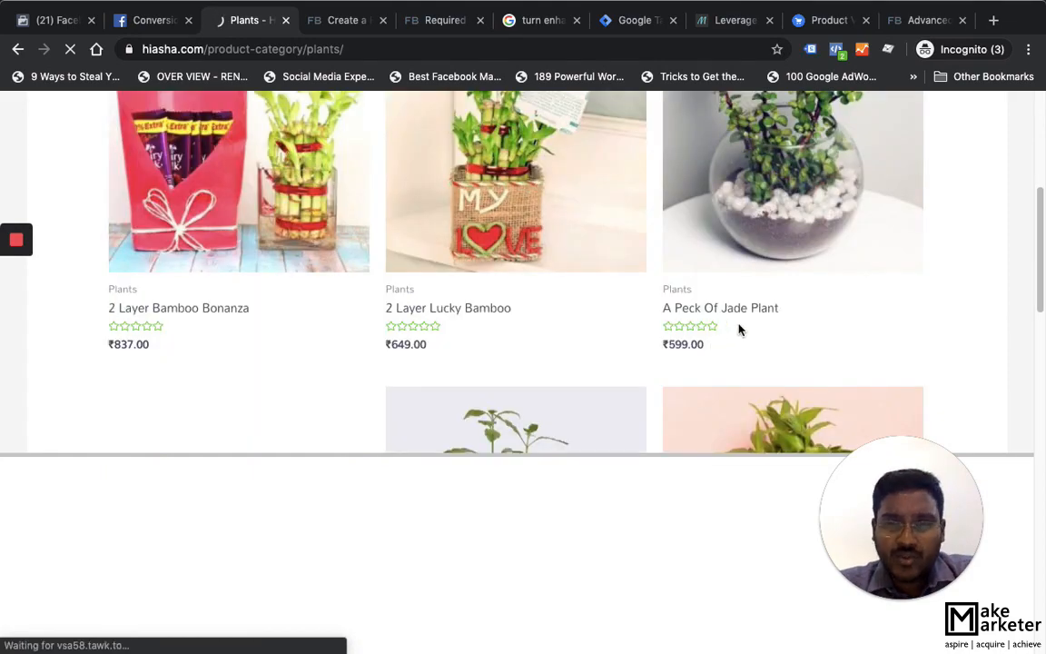
scroll(739, 330, down, 3)
scroll(739, 329, down, 5)
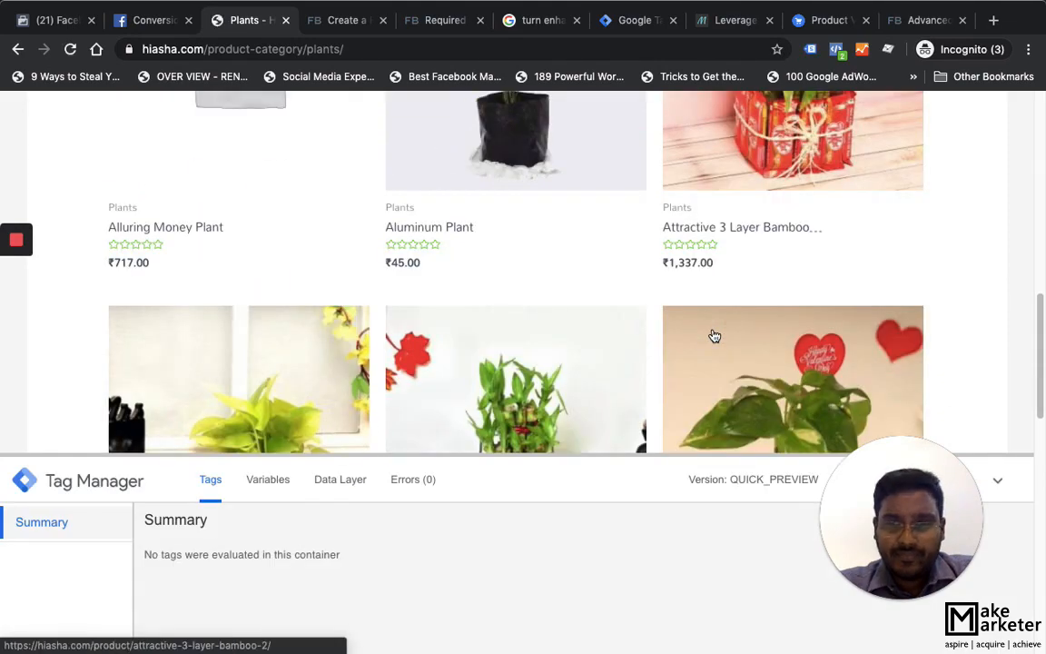
scroll(712, 335, down, 10)
scroll(714, 335, up, 15)
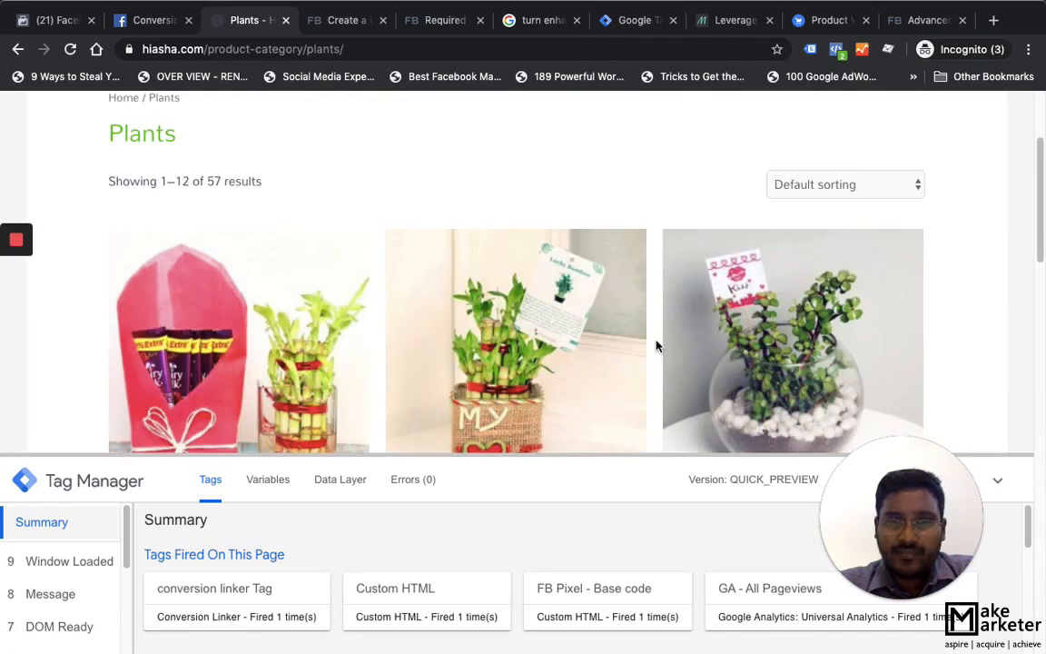
click(557, 355)
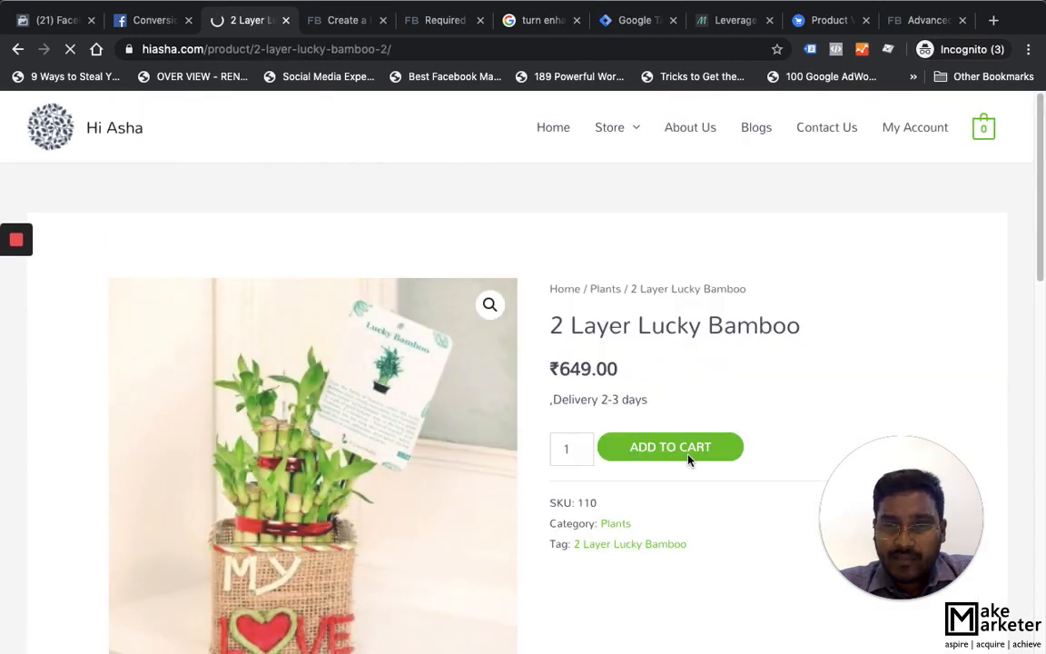
click(687, 457)
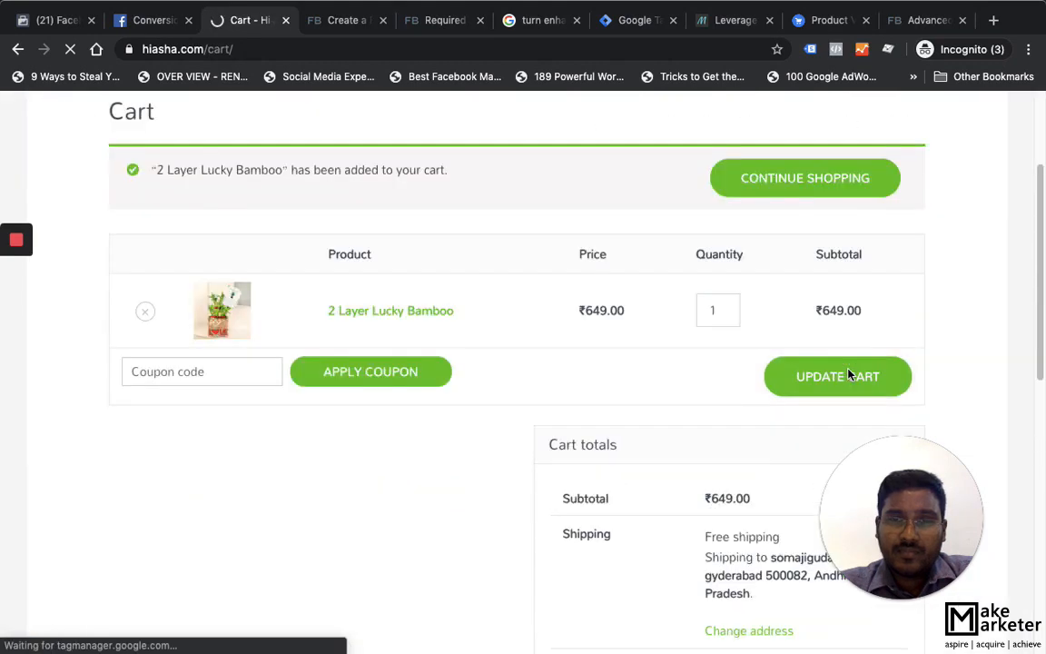
Proceed from the cart to checkout and place the order with cash on delivery using the prefilled billing details
scroll(849, 375, down, 4)
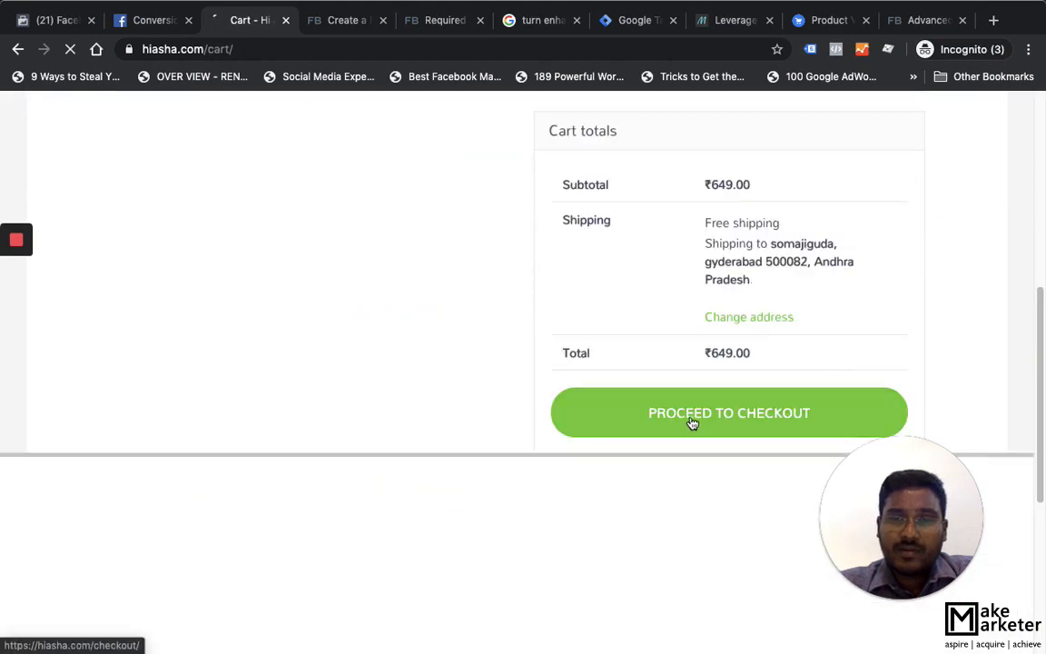
click(692, 422)
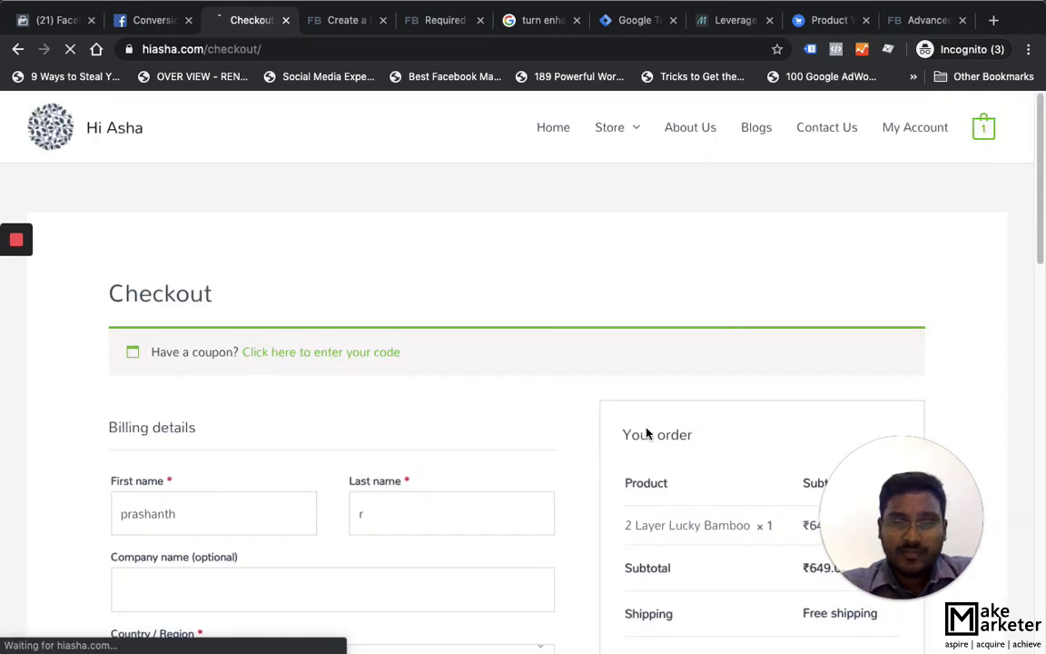
scroll(584, 432, down, 11)
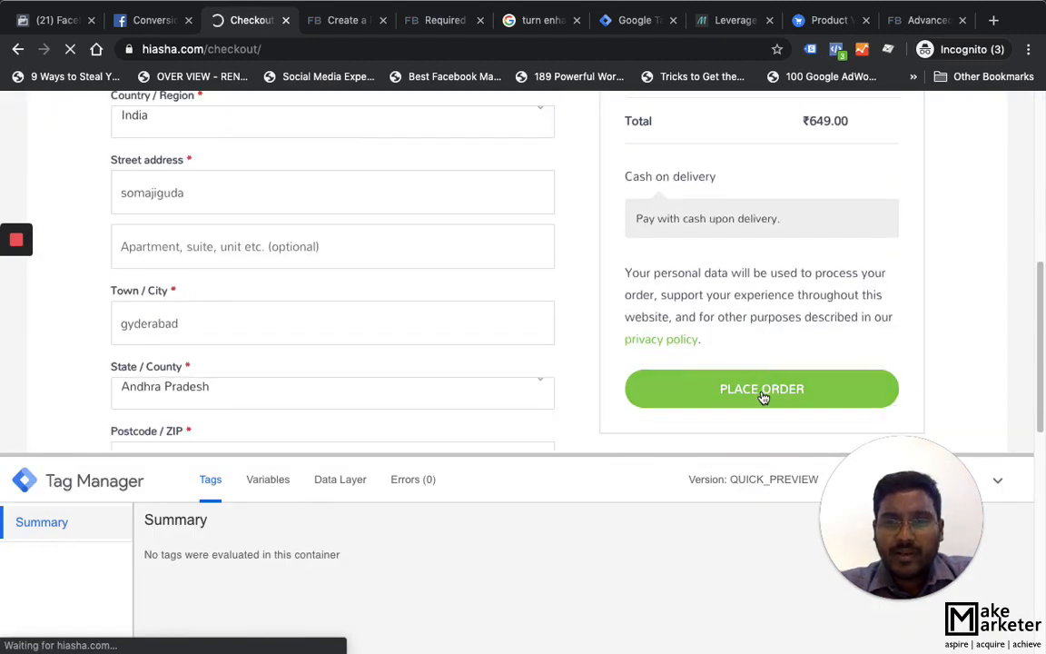
click(762, 391)
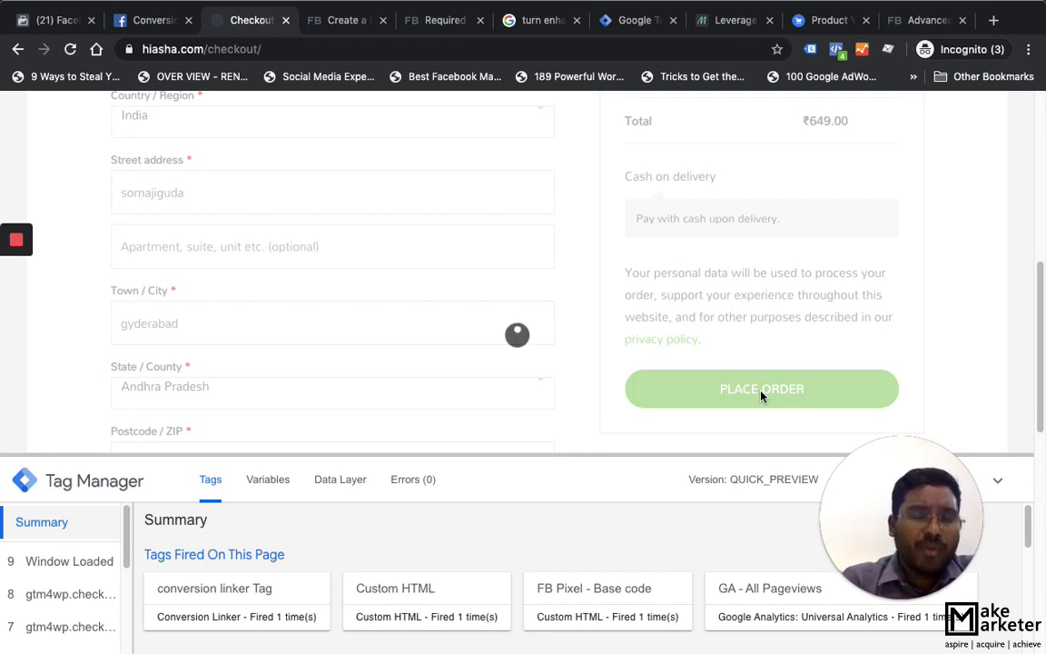
click(761, 390)
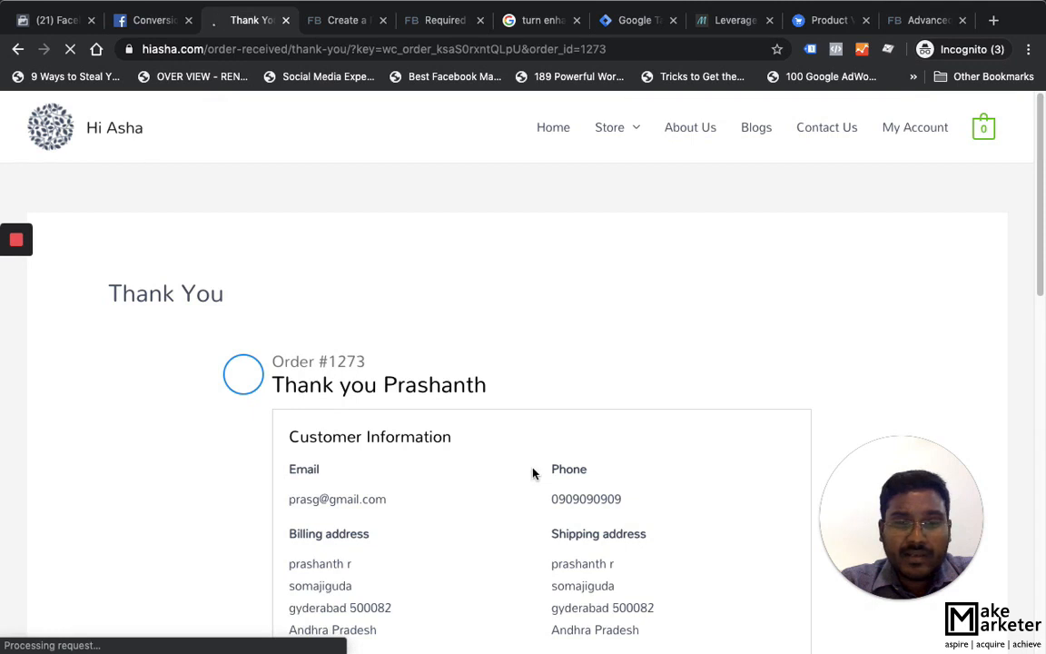
Examine which tags fired on the thank-you page in the Tag Manager preview, and check the Purchase event with Facebook Pixel Helper
scroll(581, 479, down, 5)
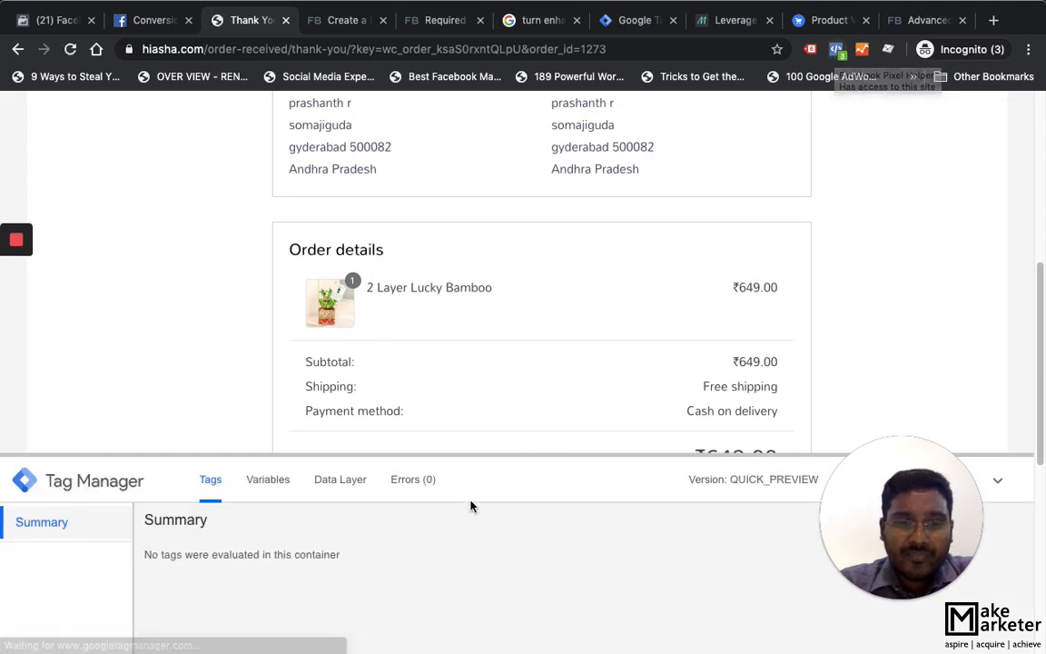
scroll(518, 602, down, 2)
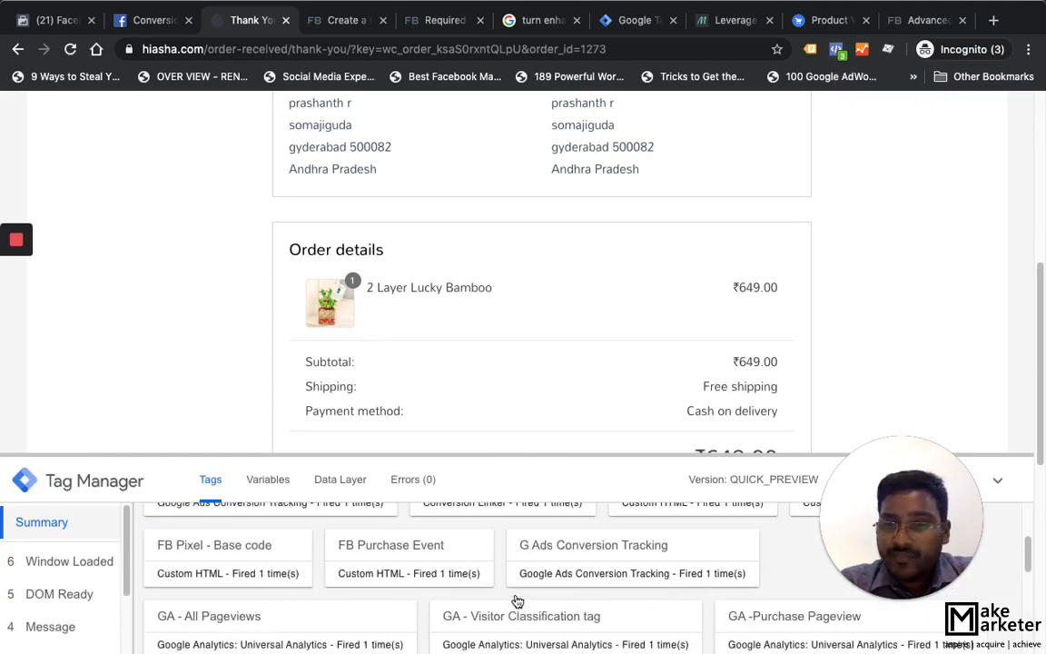
scroll(545, 604, down, 4)
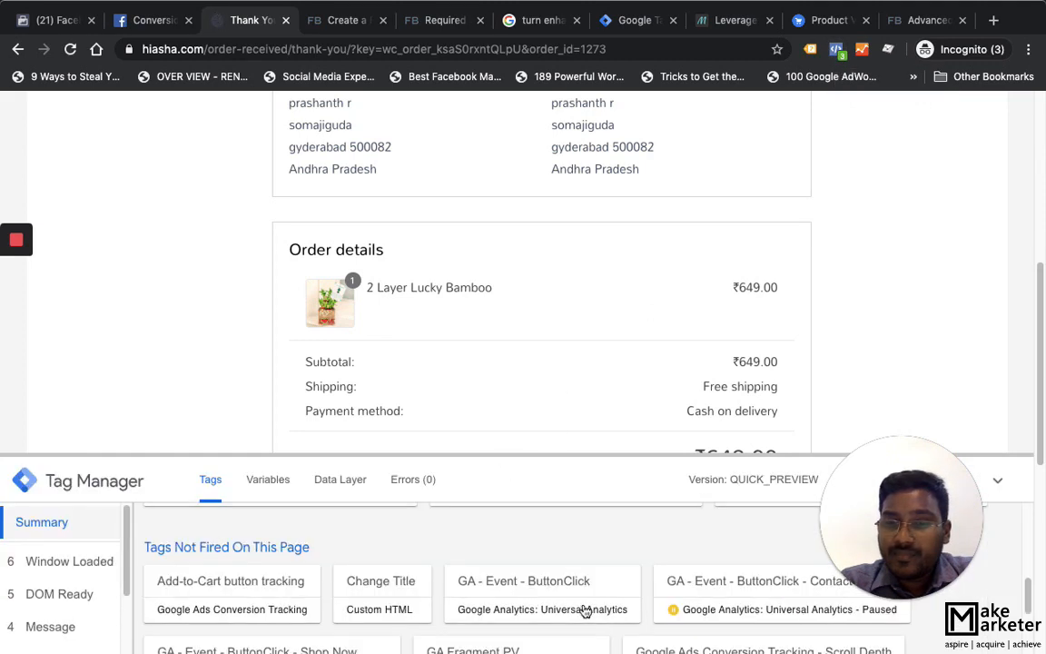
scroll(586, 611, up, 1)
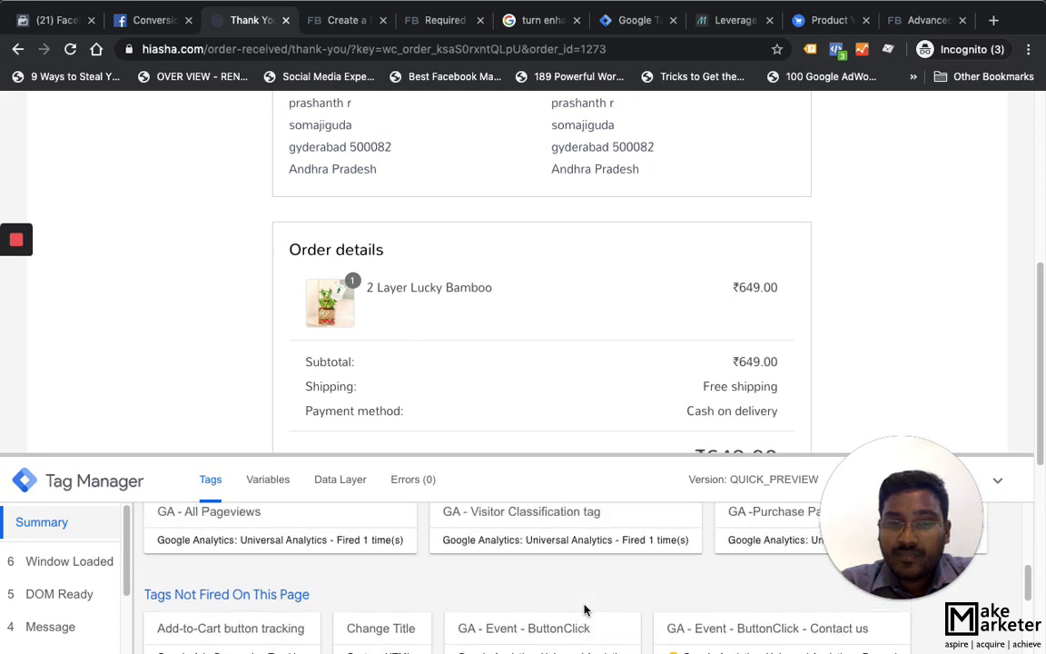
scroll(584, 611, up, 3)
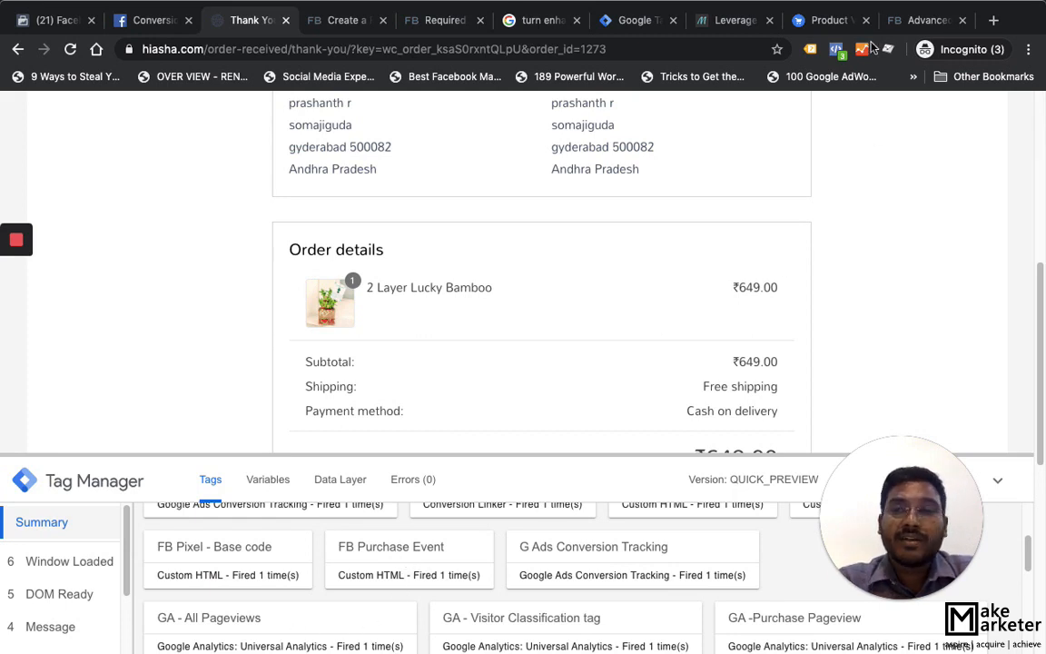
click(837, 50)
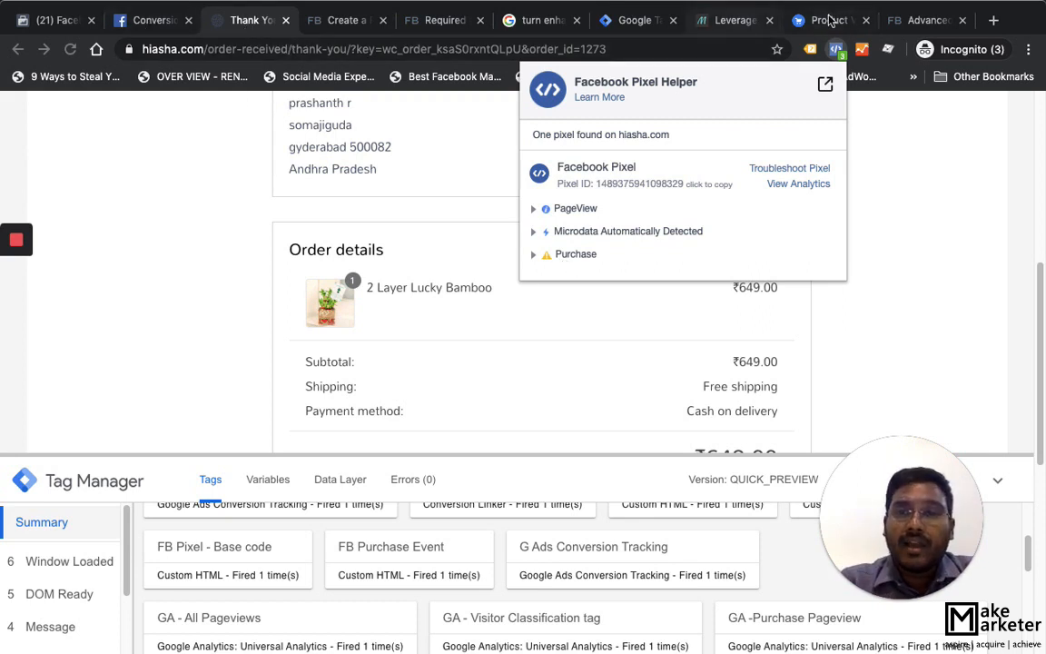
Return to the Tag Manager tag list, sort it by most recently edited, and open the FB Purchase Event tag
click(640, 27)
scroll(436, 454, down, 7)
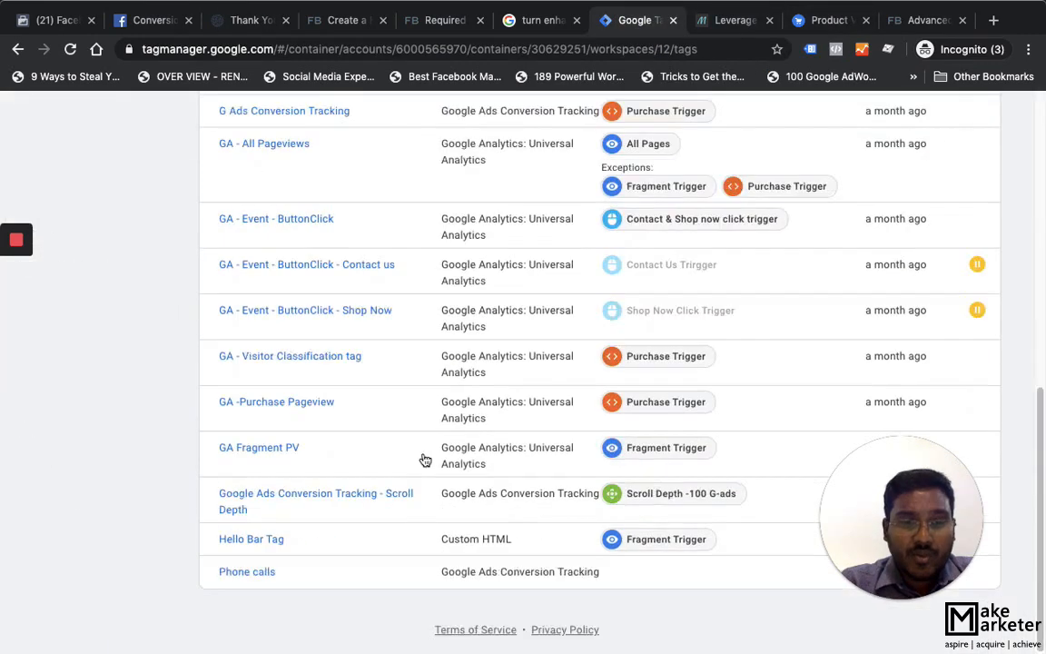
scroll(399, 483, up, 7)
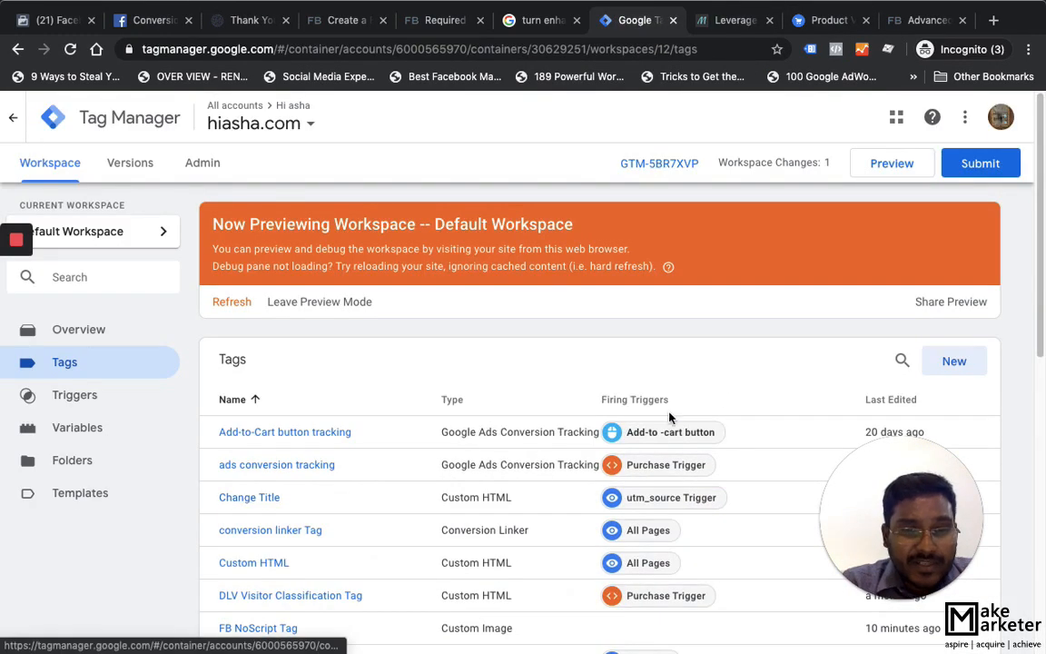
click(900, 406)
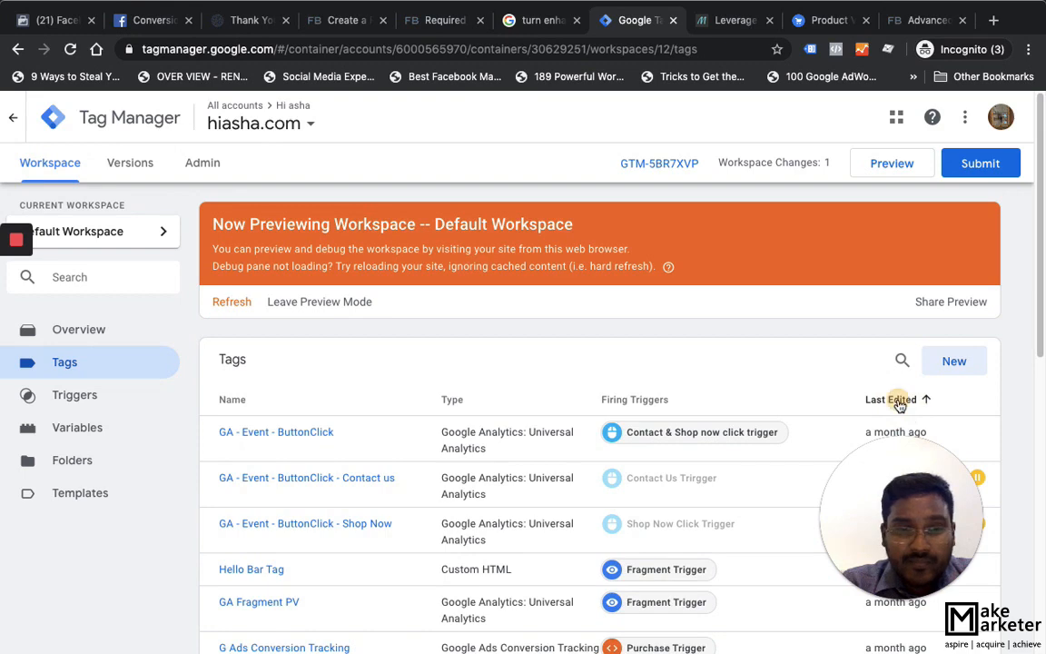
click(897, 402)
click(248, 434)
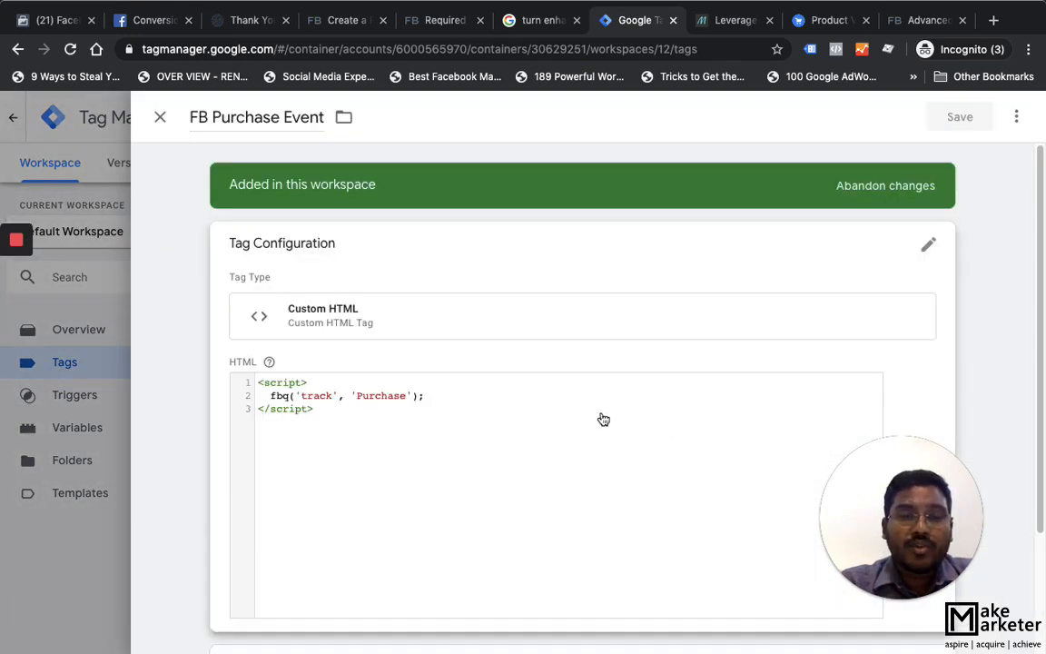
In the tag's advanced sequencing settings, set FB Pixel - Base code to fire before FB Purchase Event, and save the tag
scroll(608, 409, down, 3)
click(367, 358)
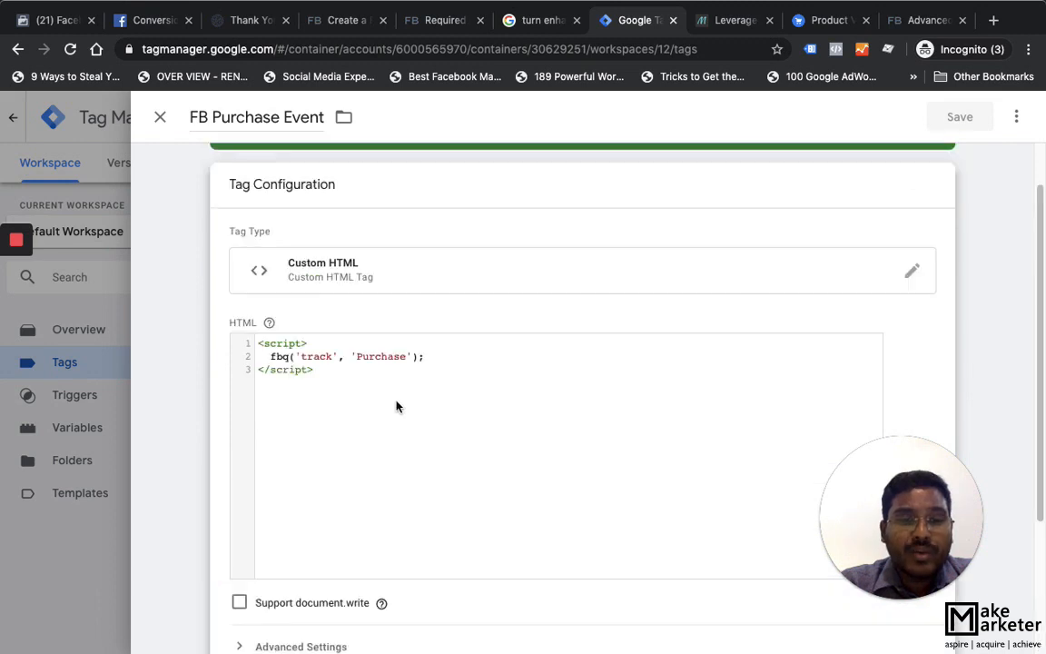
scroll(399, 413, down, 3)
click(276, 465)
scroll(427, 459, down, 1)
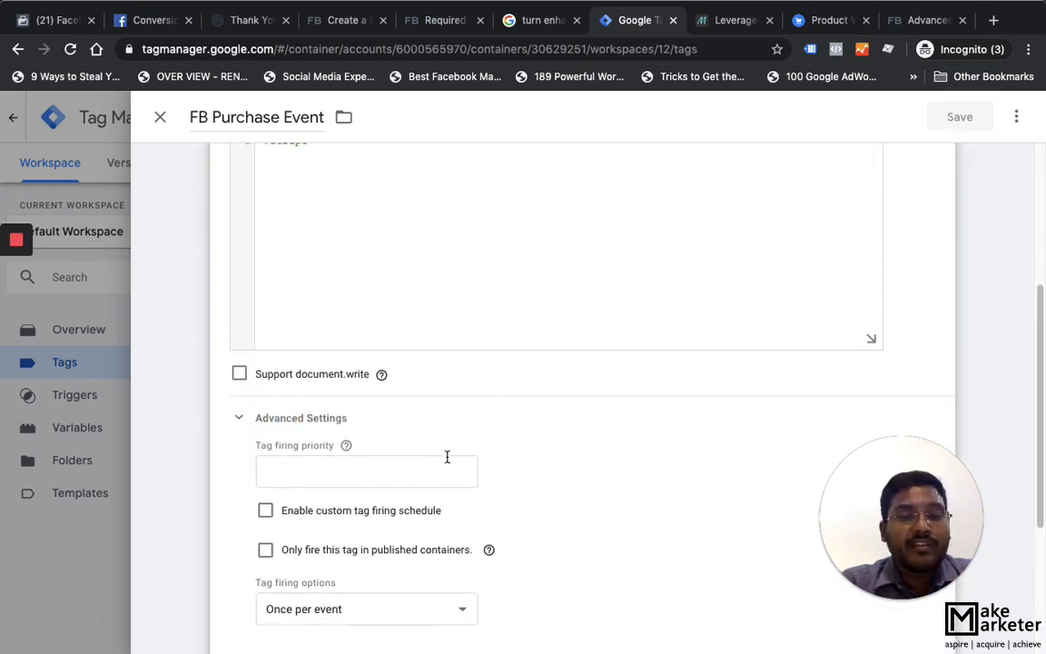
scroll(499, 495, down, 3)
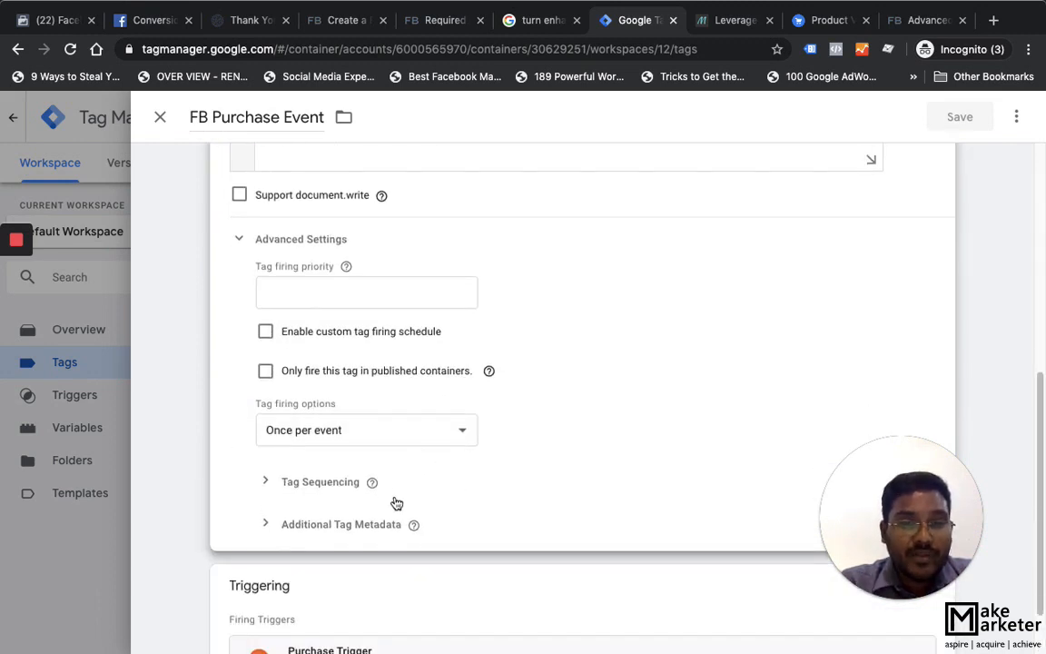
click(324, 488)
scroll(409, 481, down, 3)
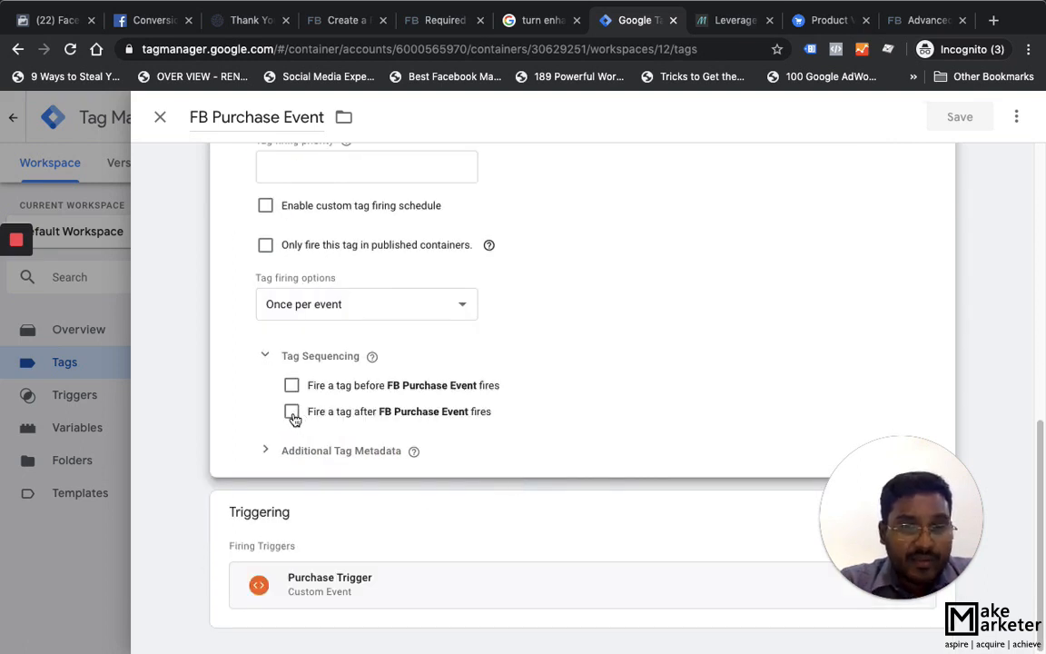
click(292, 385)
click(383, 438)
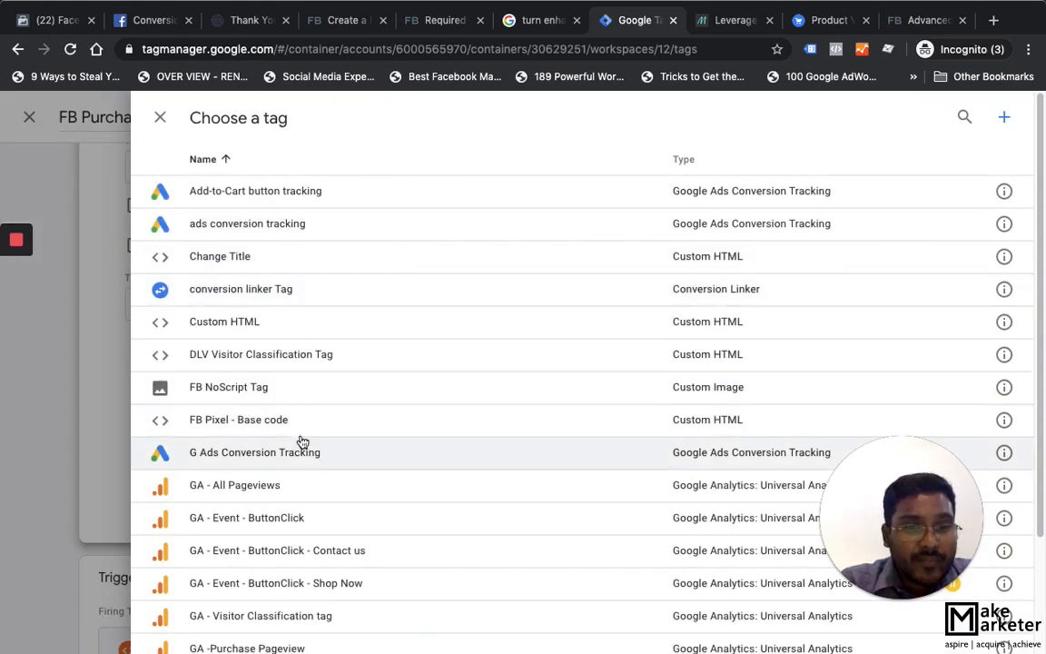
click(297, 425)
click(979, 120)
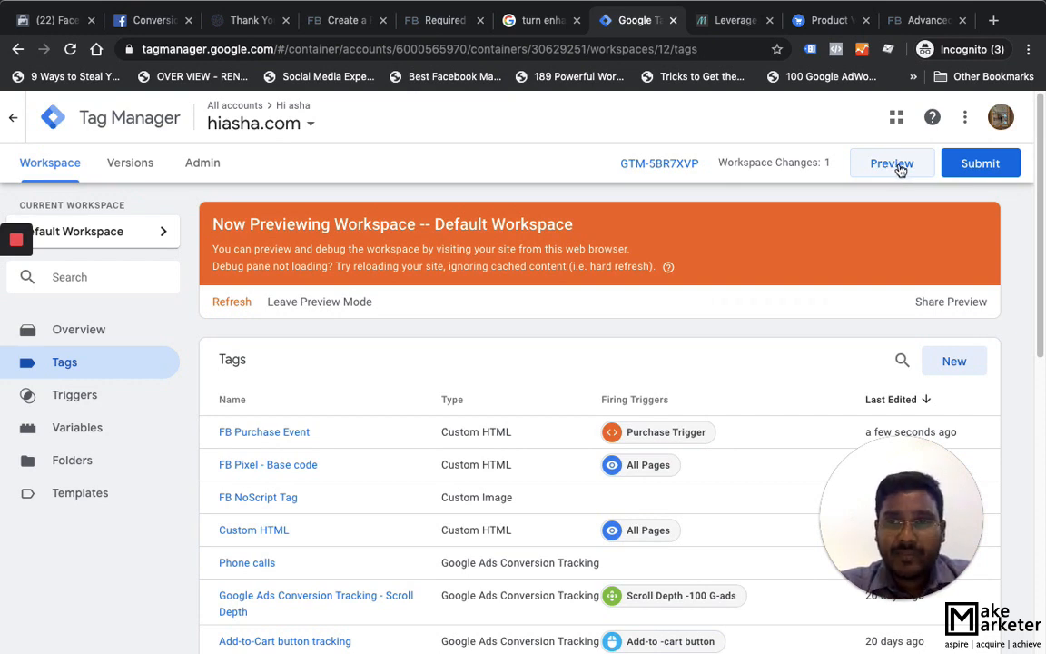
Refresh the workspace preview and inspect the properties of the fired FB Purchase Event tag on the store's thank-you page
click(894, 165)
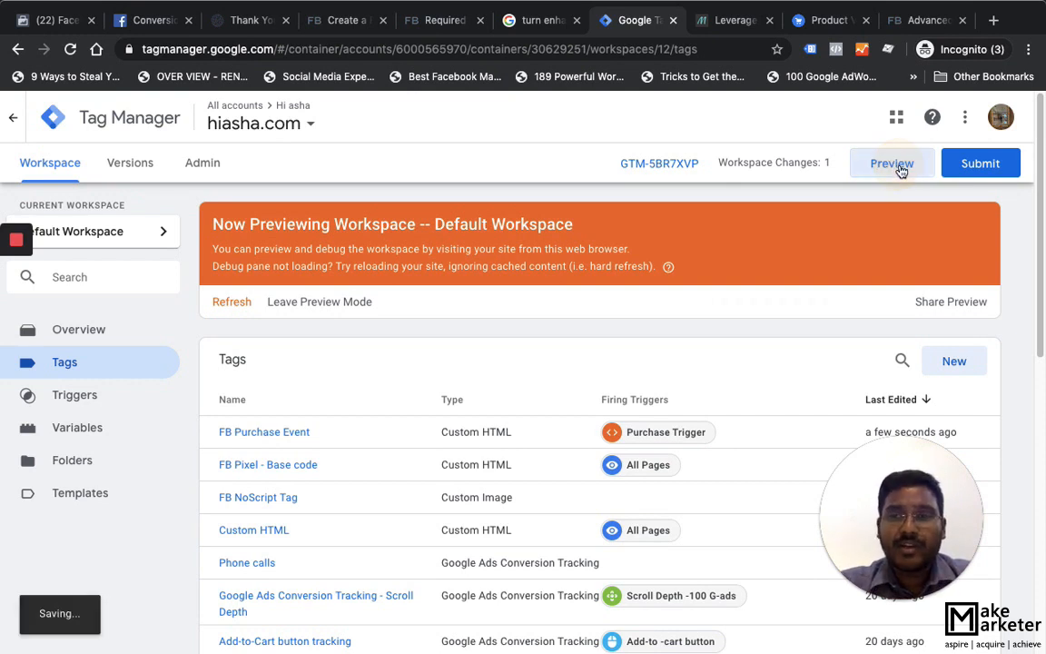
click(234, 304)
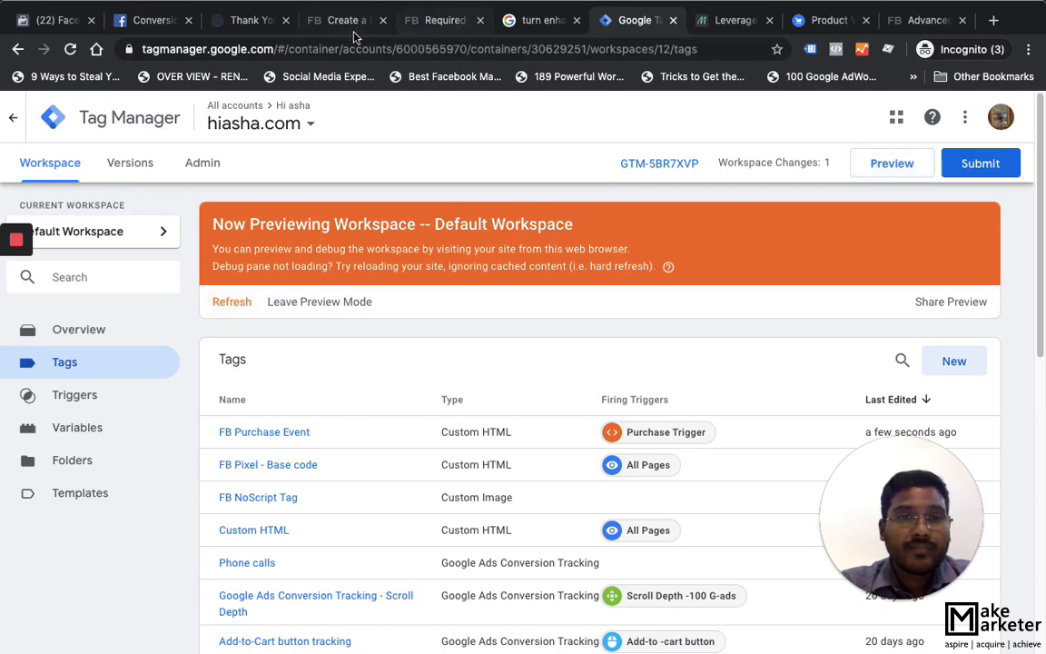
click(254, 22)
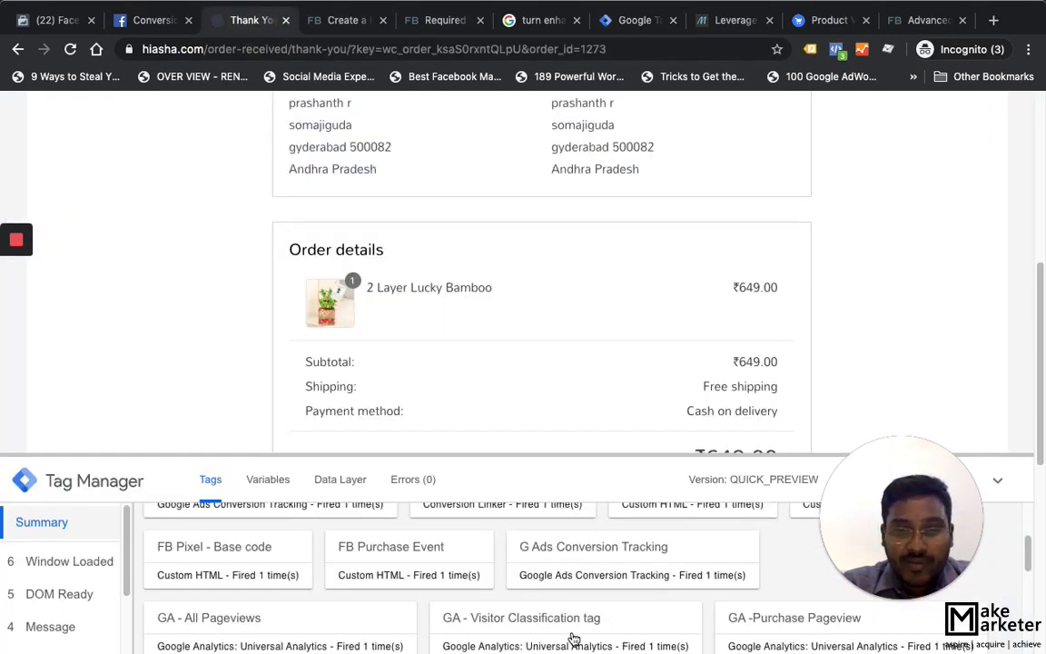
click(454, 561)
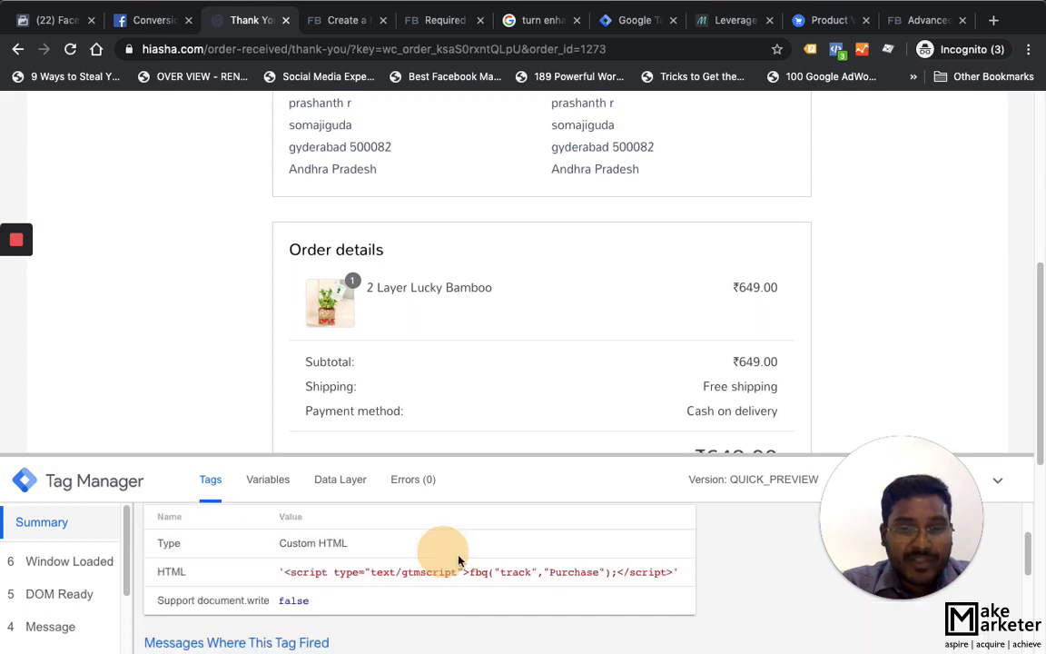
drag(504, 452, 493, 346)
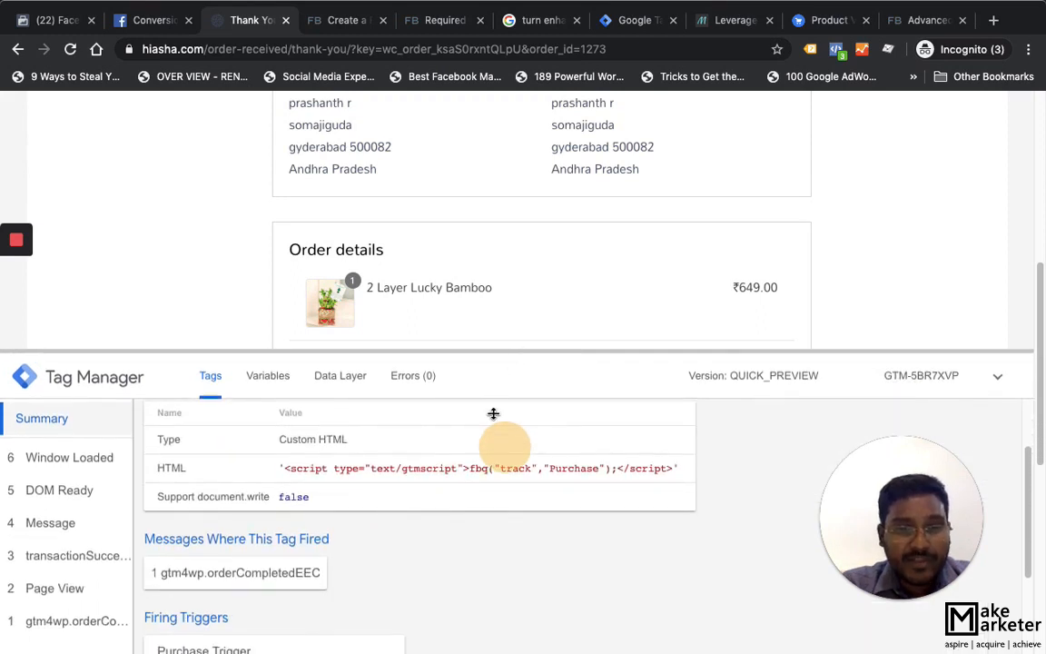
scroll(463, 530, up, 1)
scroll(478, 524, up, 2)
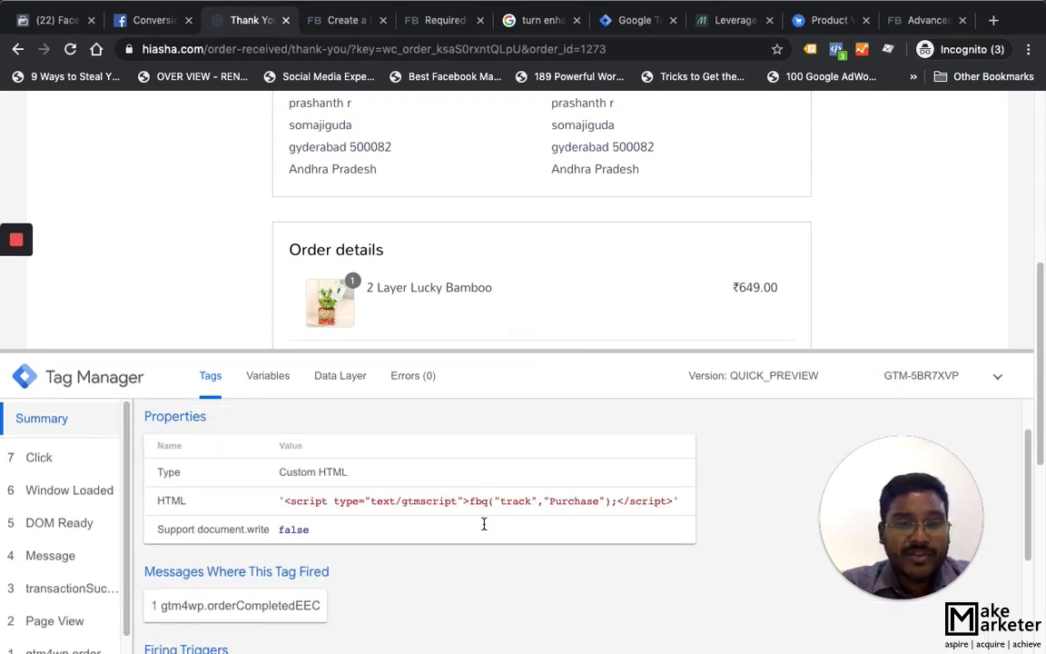
scroll(565, 522, up, 2)
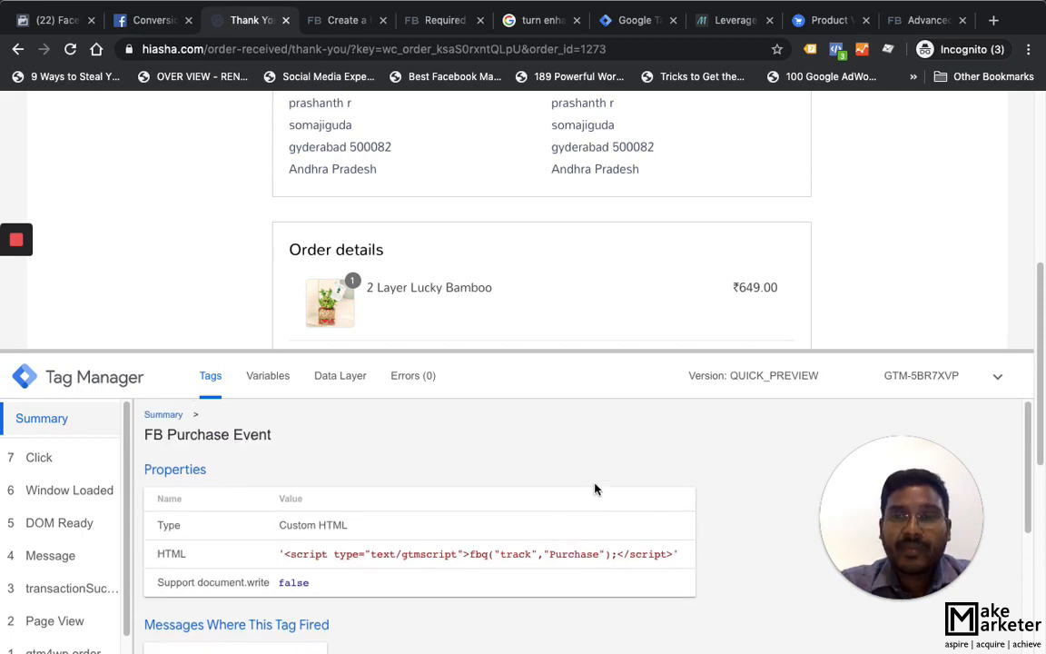
Check the thank-you page's pixel events in Facebook Pixel Helper, expanding the PageView details
click(836, 49)
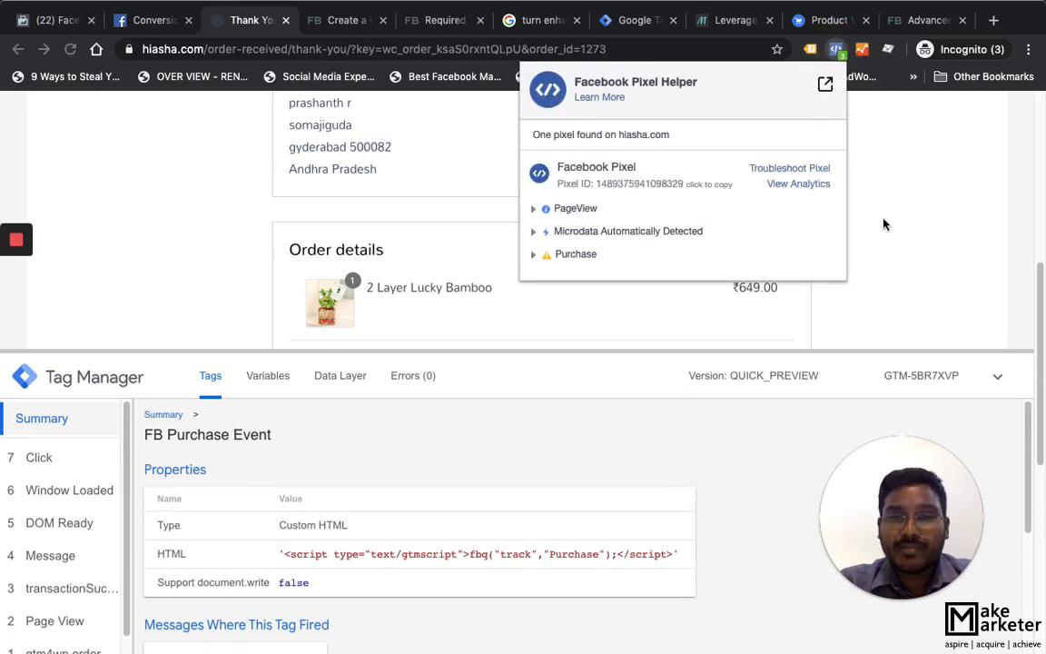
click(537, 212)
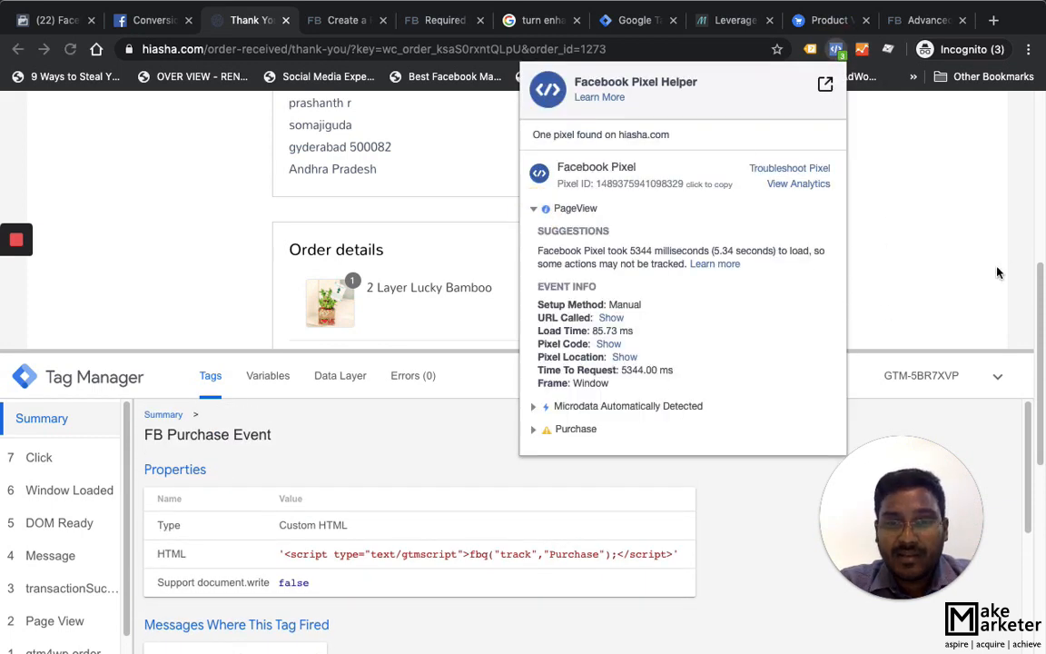
click(906, 203)
Open the 2 Layer Bamboo Bonanza product page from the store's Plants category
scroll(581, 237, up, 10)
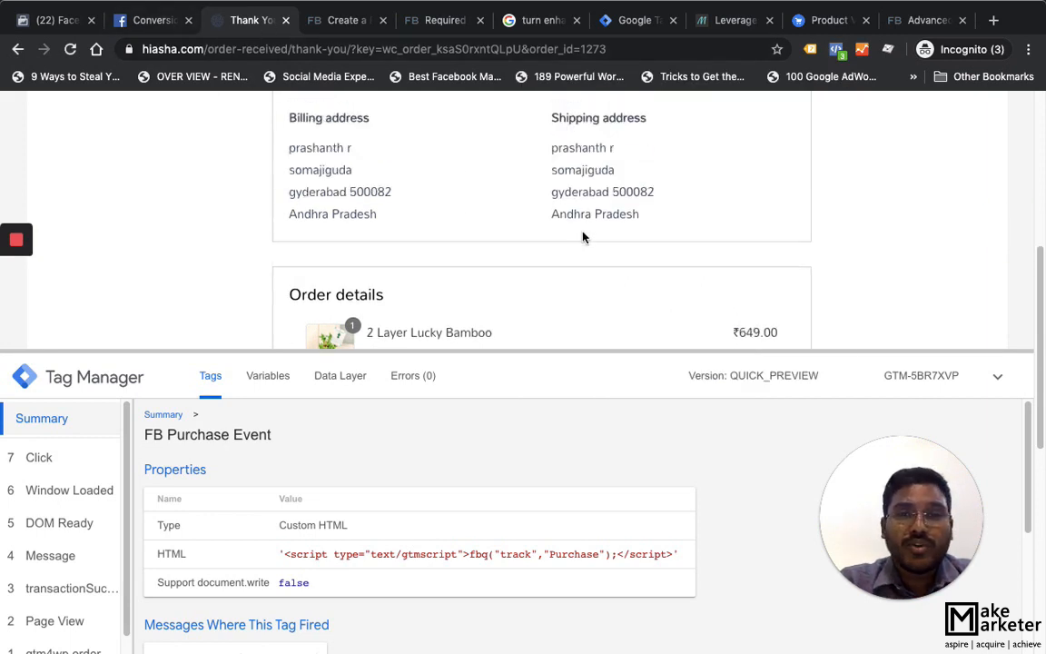
click(610, 125)
click(613, 175)
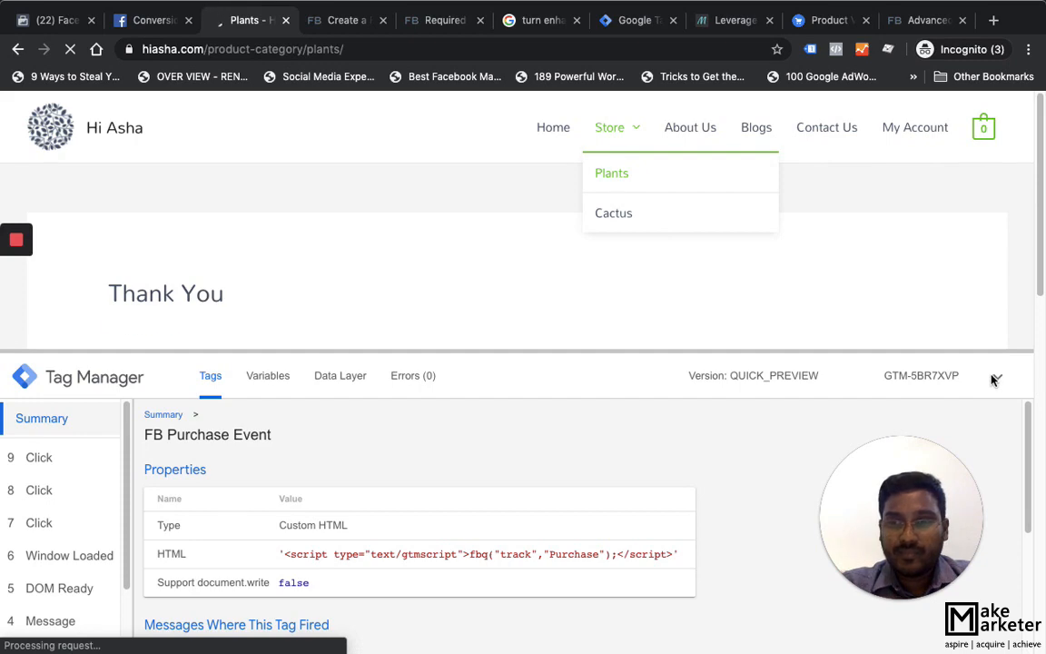
scroll(694, 512, down, 6)
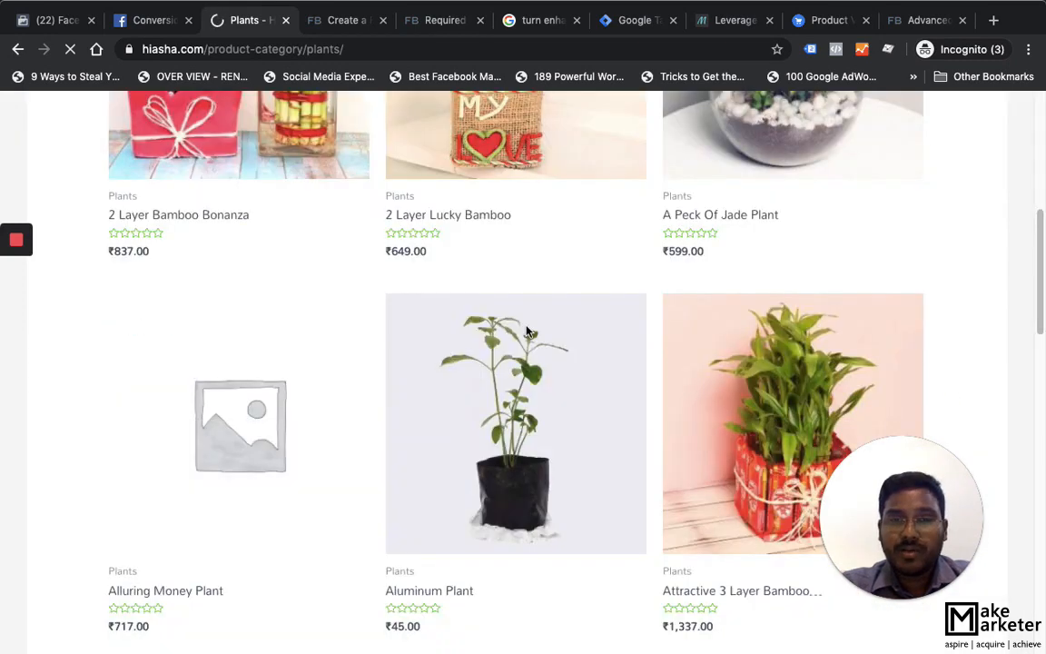
scroll(526, 324, up, 1)
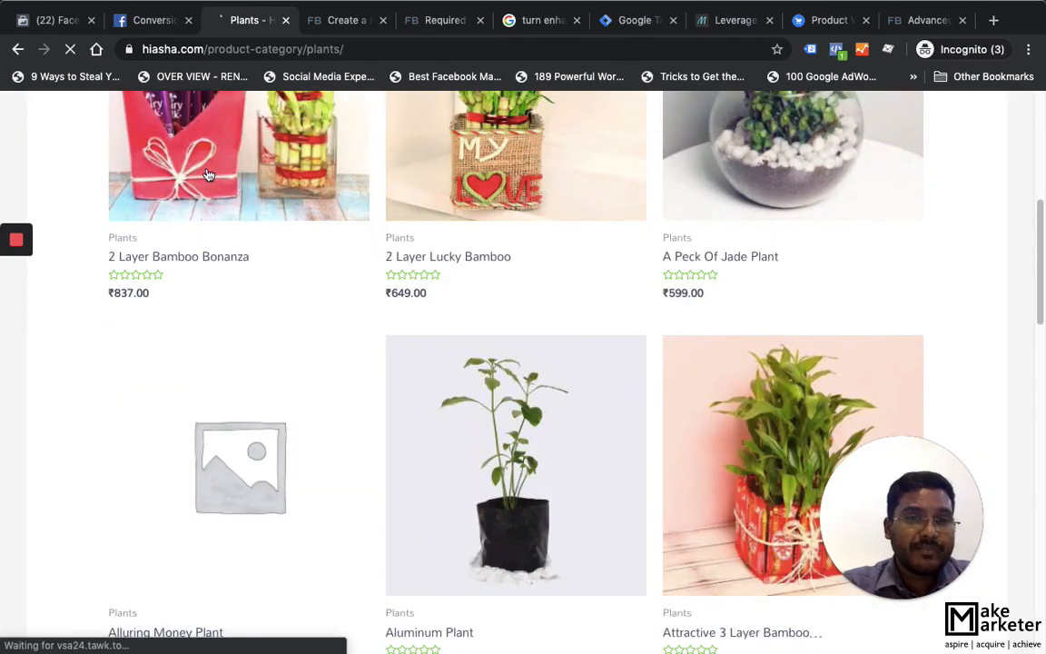
click(208, 174)
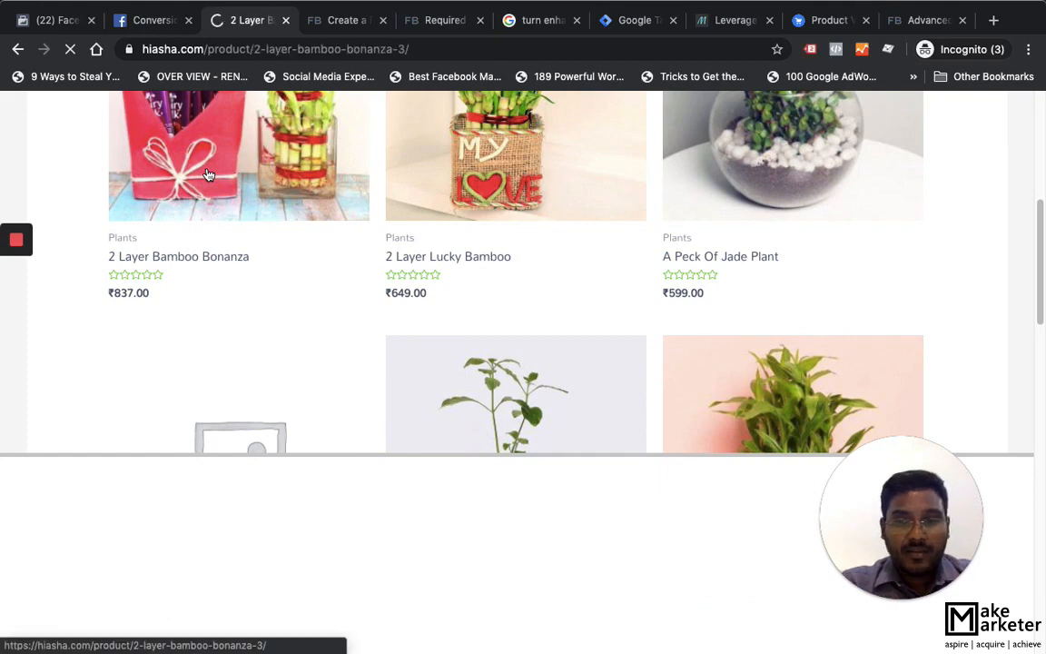
Add one 2 Layer Bamboo Bonanza to the cart and proceed to checkout
click(675, 454)
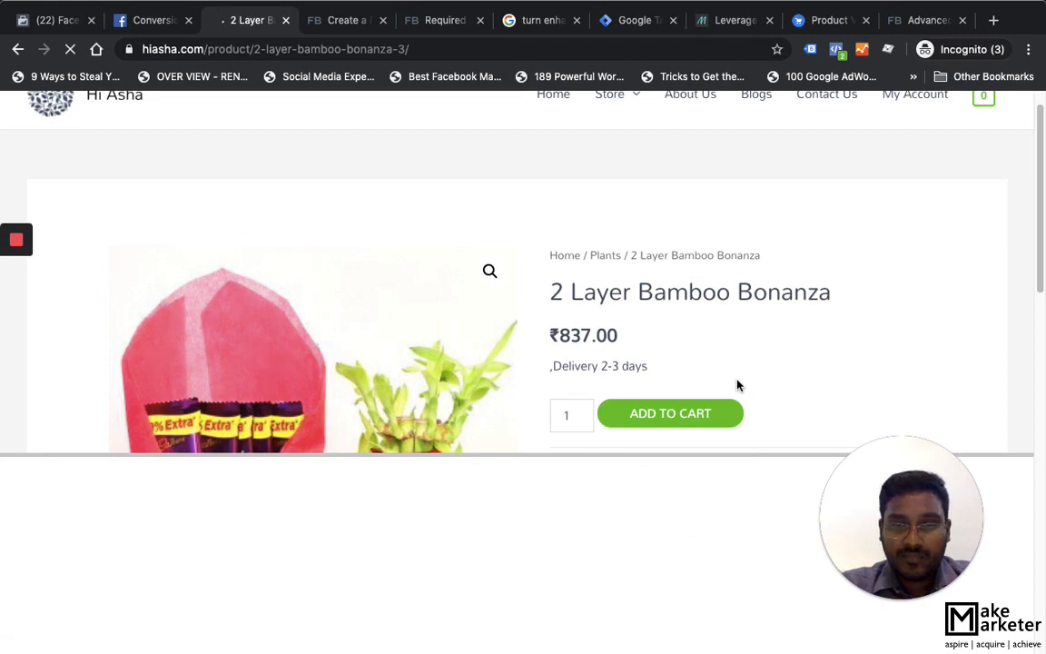
scroll(707, 363, down, 2)
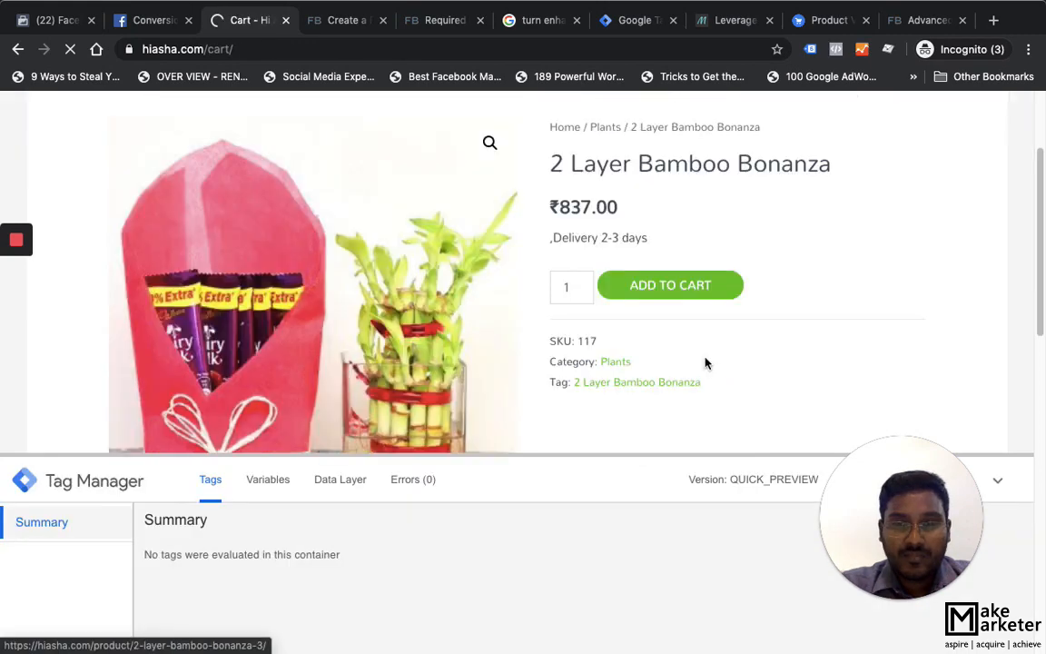
scroll(761, 389, down, 3)
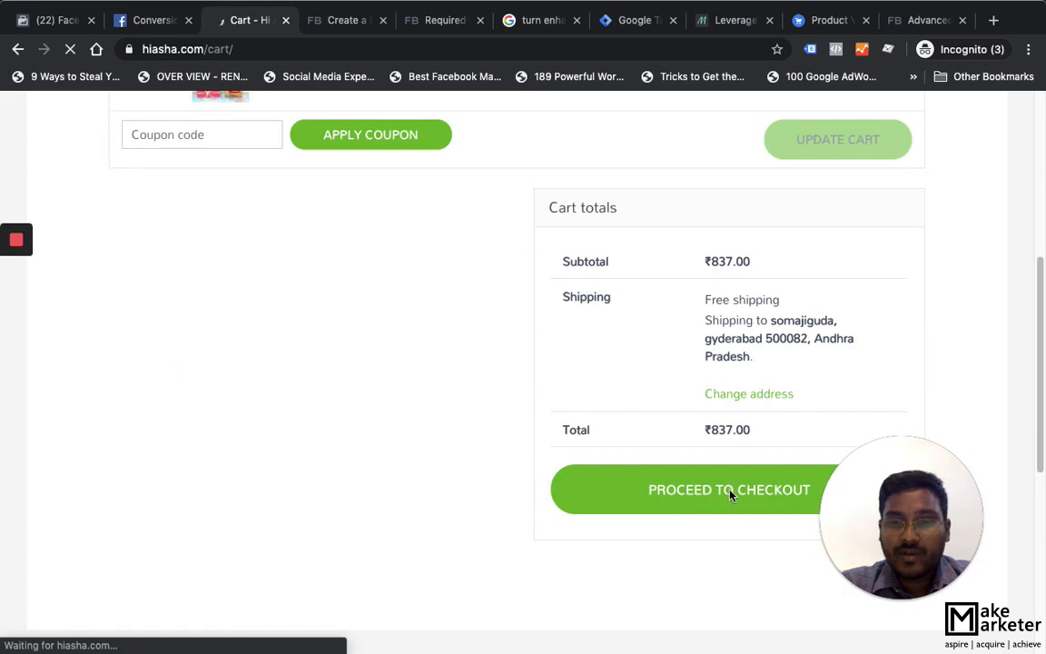
scroll(752, 429, down, 5)
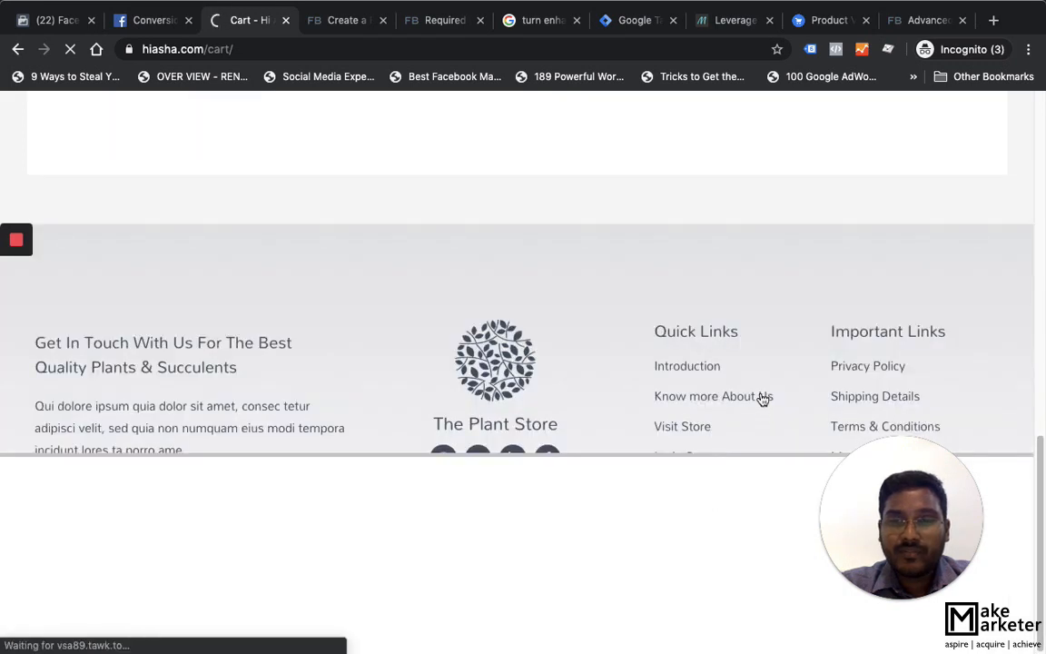
scroll(761, 397, up, 4)
click(737, 256)
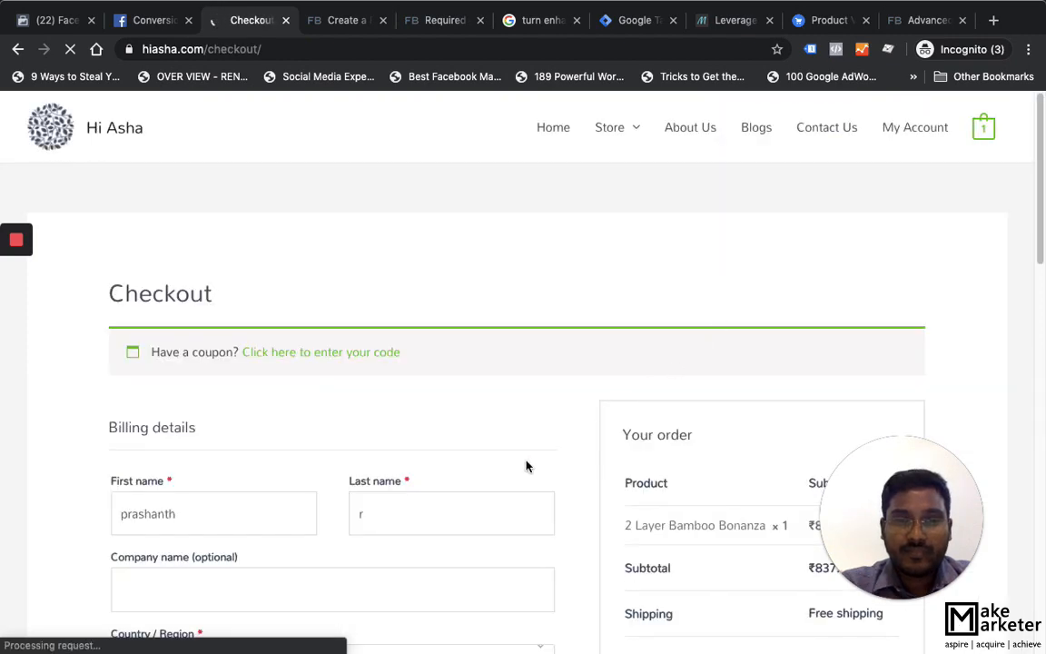
Place the test order with the prefilled billing details
scroll(696, 401, down, 9)
scroll(748, 360, down, 2)
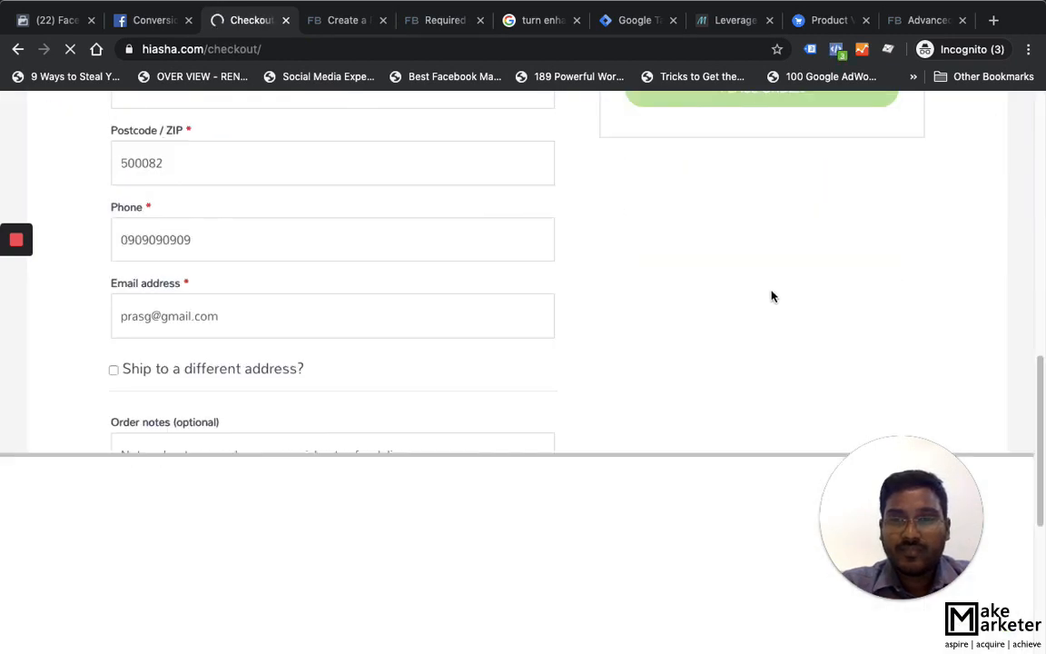
scroll(772, 298, up, 1)
click(765, 141)
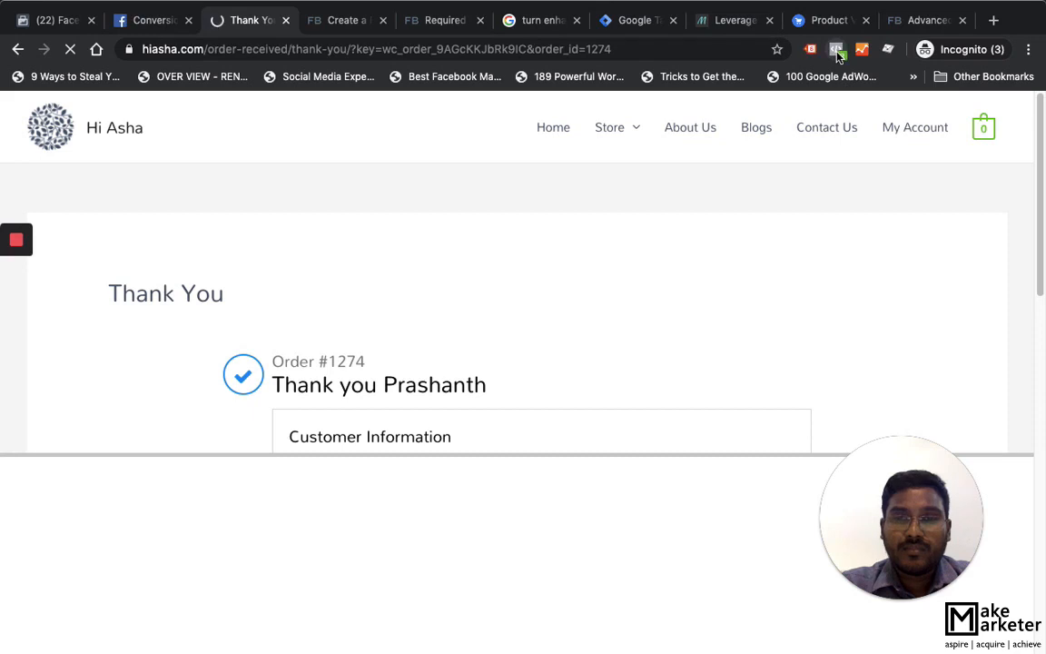
Inspect the Purchase event's details in Facebook Pixel Helper on the new order's thank-you page
click(837, 51)
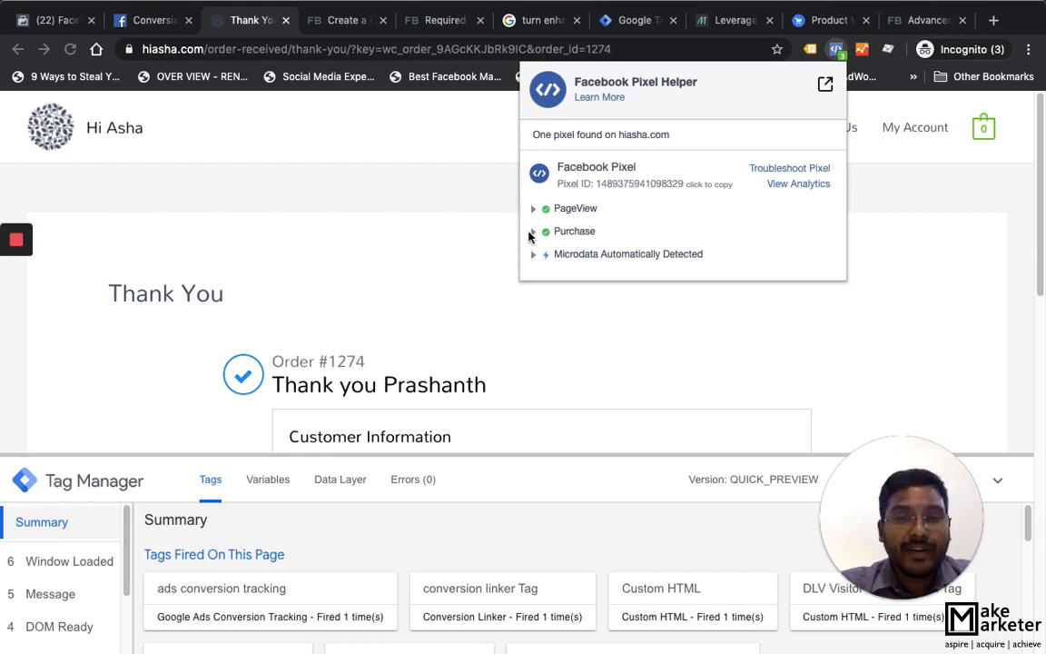
click(575, 234)
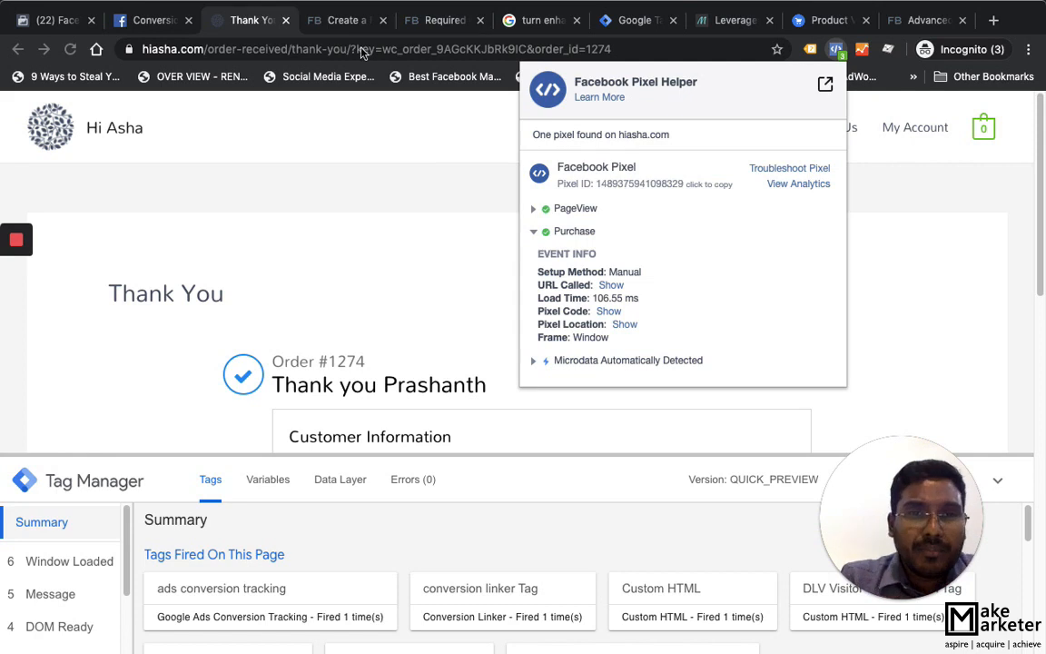
click(236, 23)
Examine the customer information and order details on the thank-you page, highlighting the product's price
scroll(545, 330, down, 5)
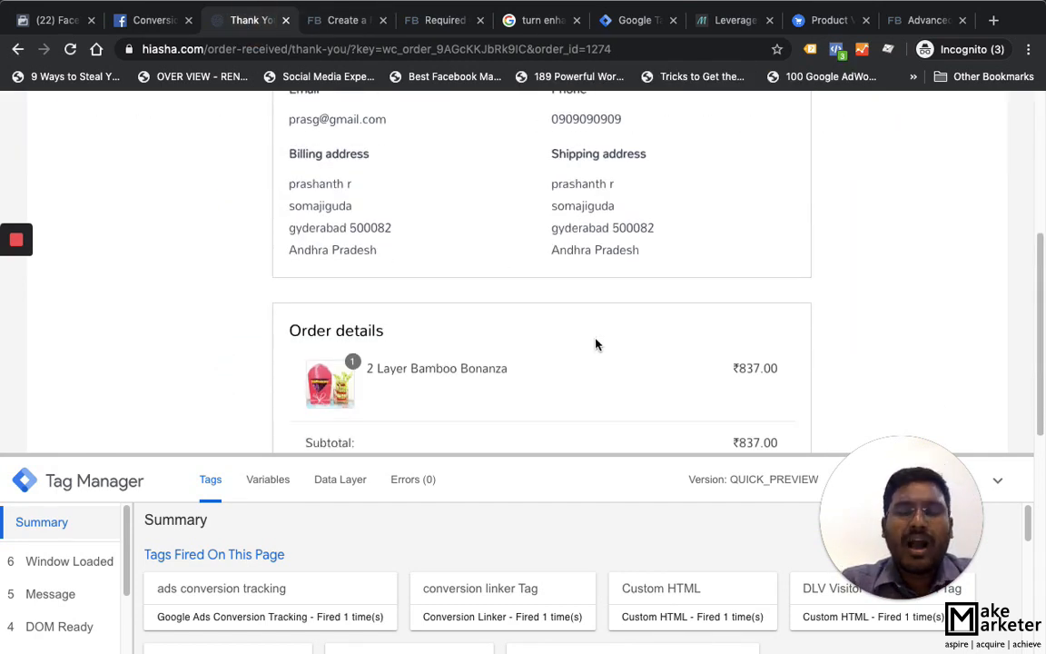
scroll(596, 345, down, 1)
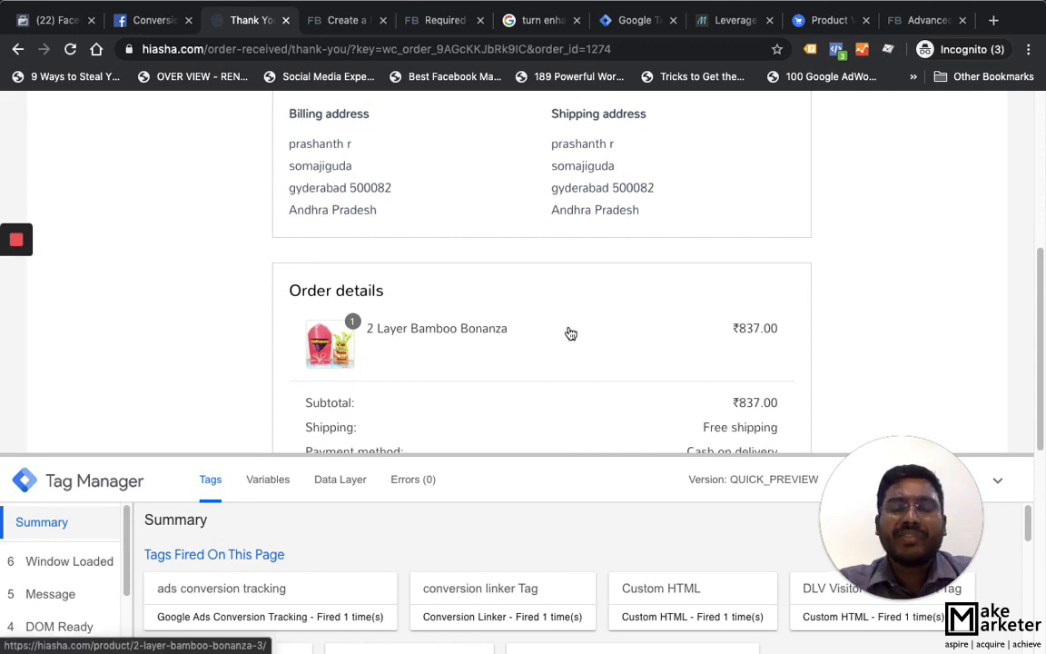
scroll(567, 334, down, 1)
scroll(567, 334, up, 5)
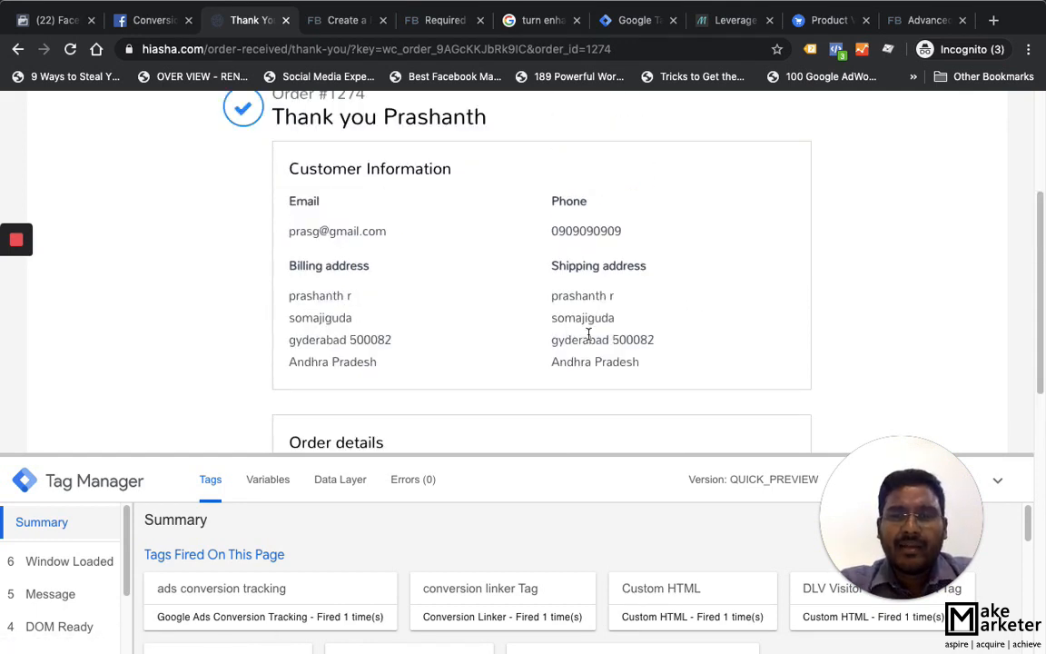
scroll(581, 336, down, 9)
scroll(757, 270, up, 1)
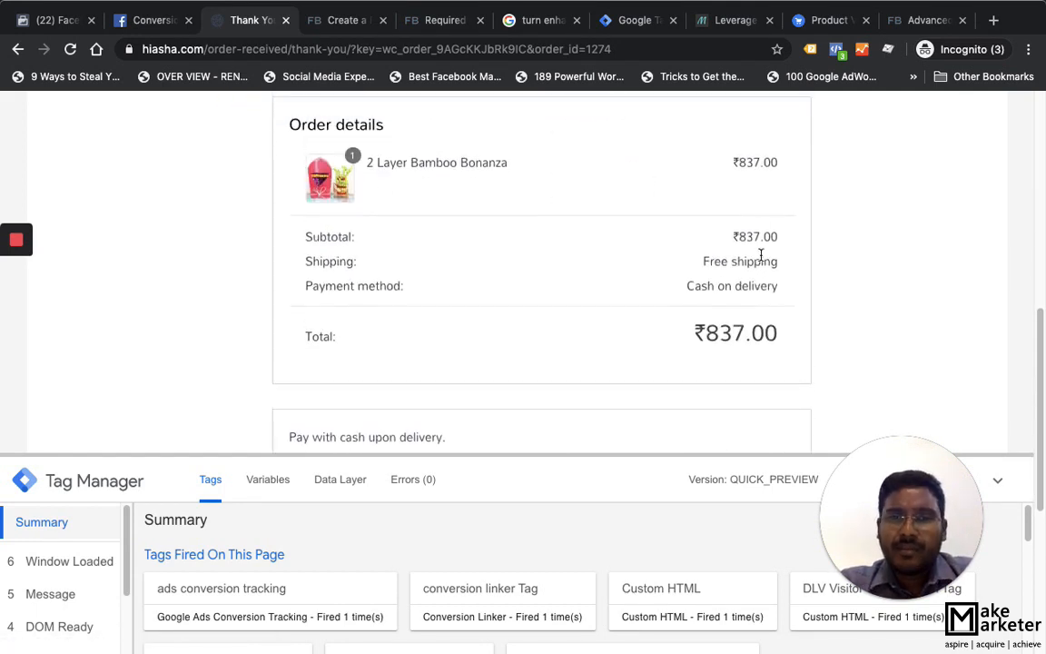
drag(740, 165, 763, 164)
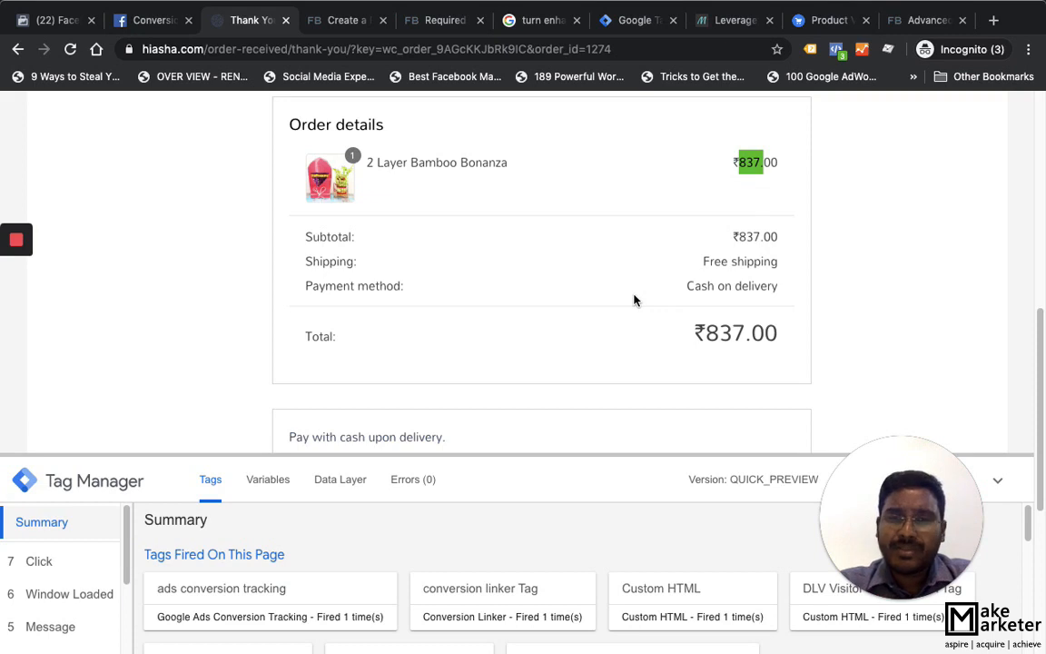
scroll(634, 299, up, 1)
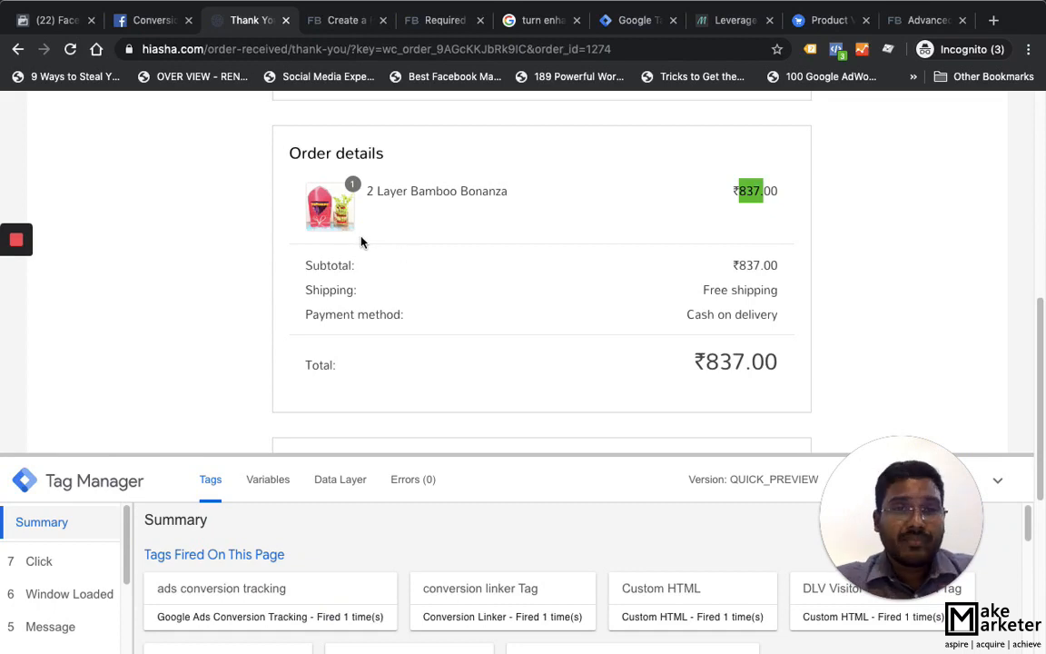
In Facebook Events Manager, set the purchase event's conversion value to 1000 and currency to INR, and copy the generated code
click(45, 19)
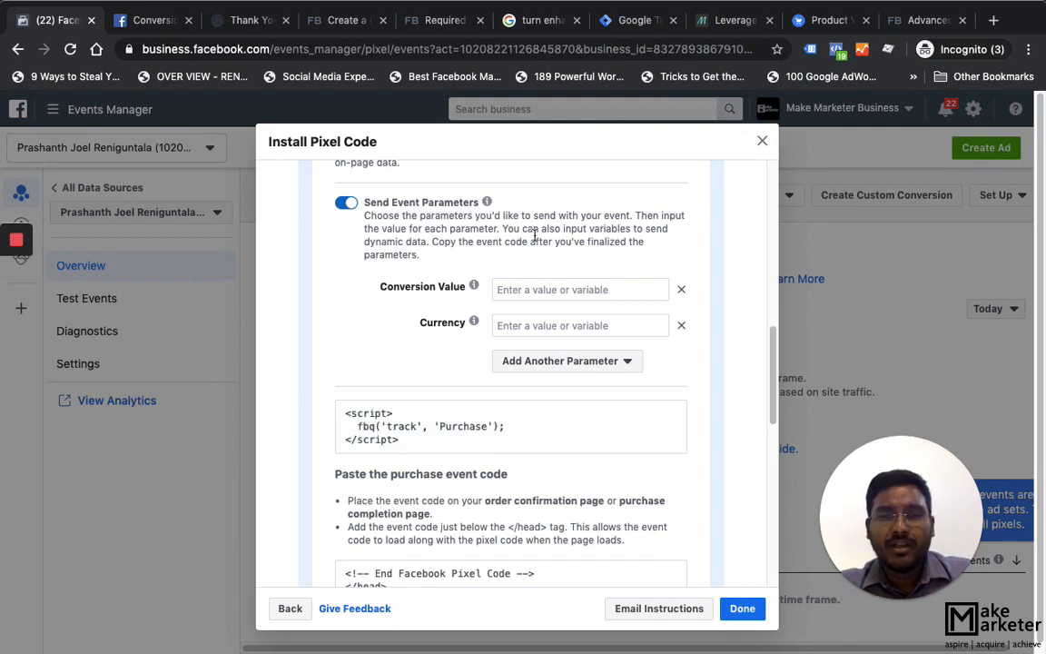
click(540, 293)
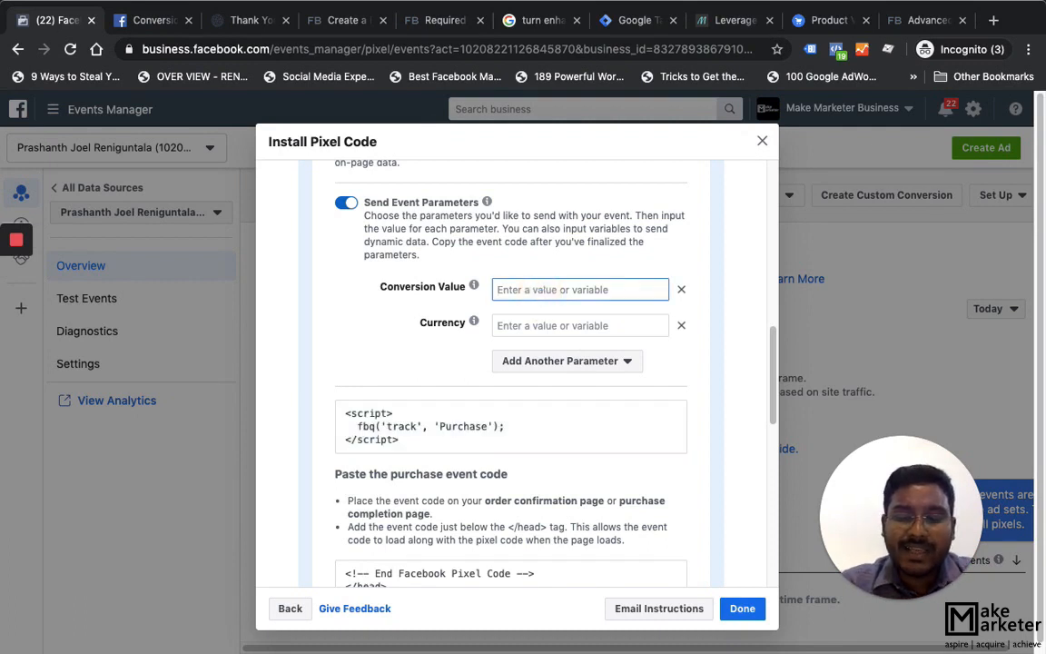
text(1000)
click(593, 324)
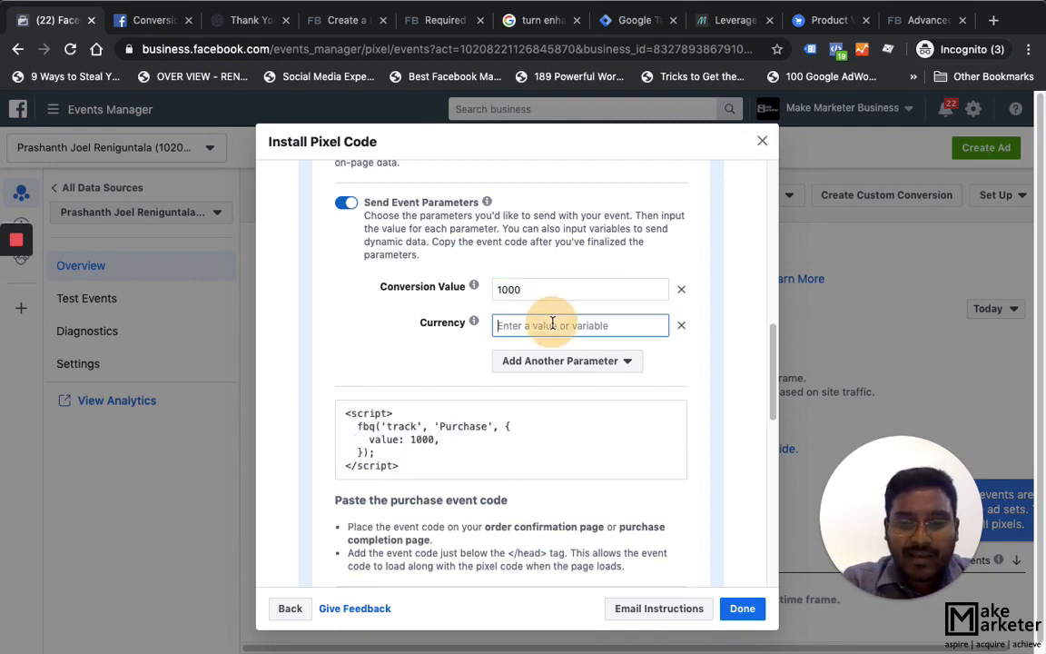
text(INR)
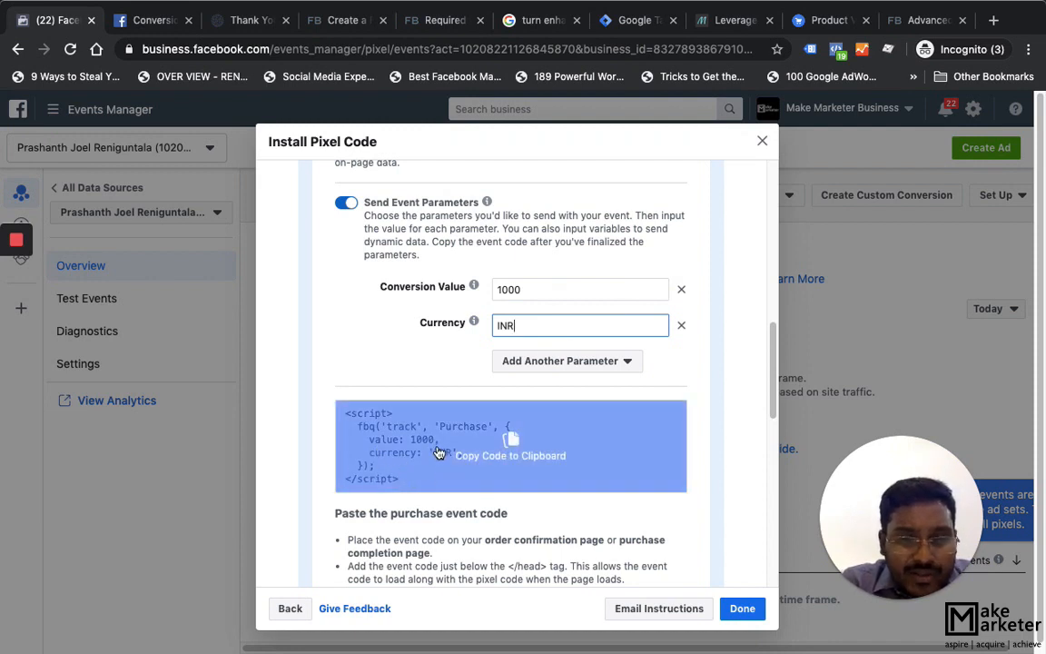
click(499, 464)
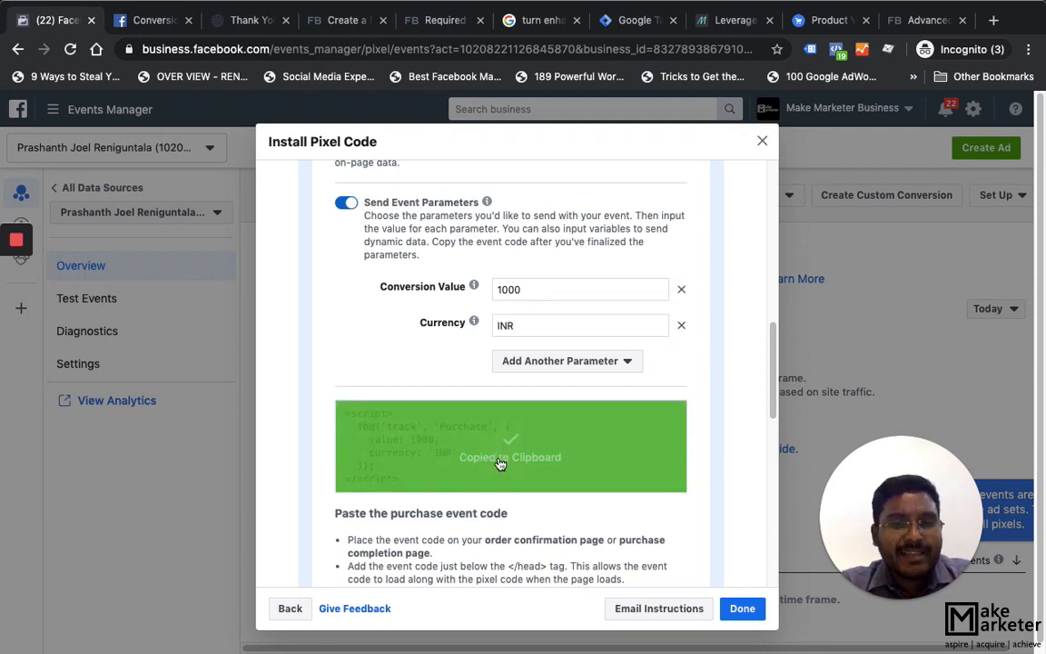
In Google Tag Manager, replace the FB Purchase Event tag's HTML with the copied code containing the value and currency parameters
click(633, 20)
click(271, 436)
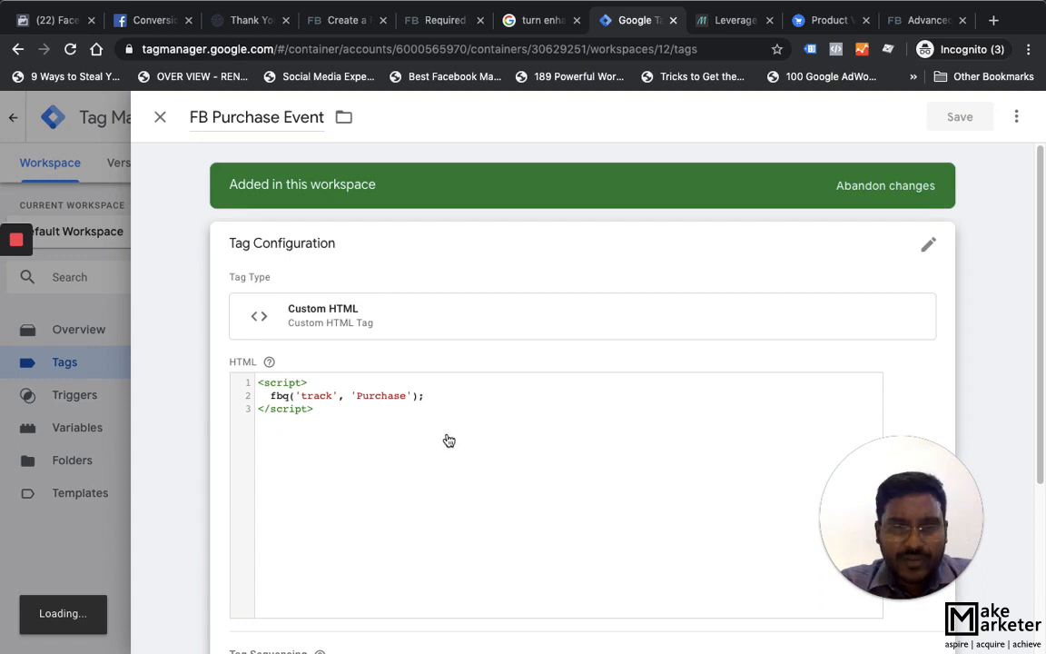
click(435, 414)
key(ctrl+a)
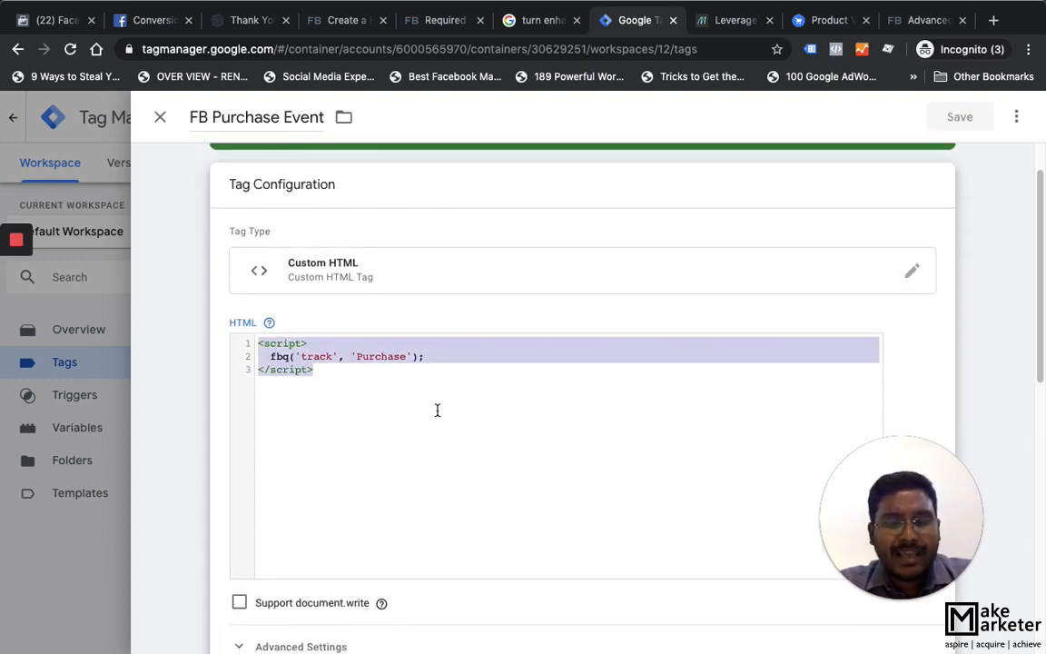
key(ctrl+v)
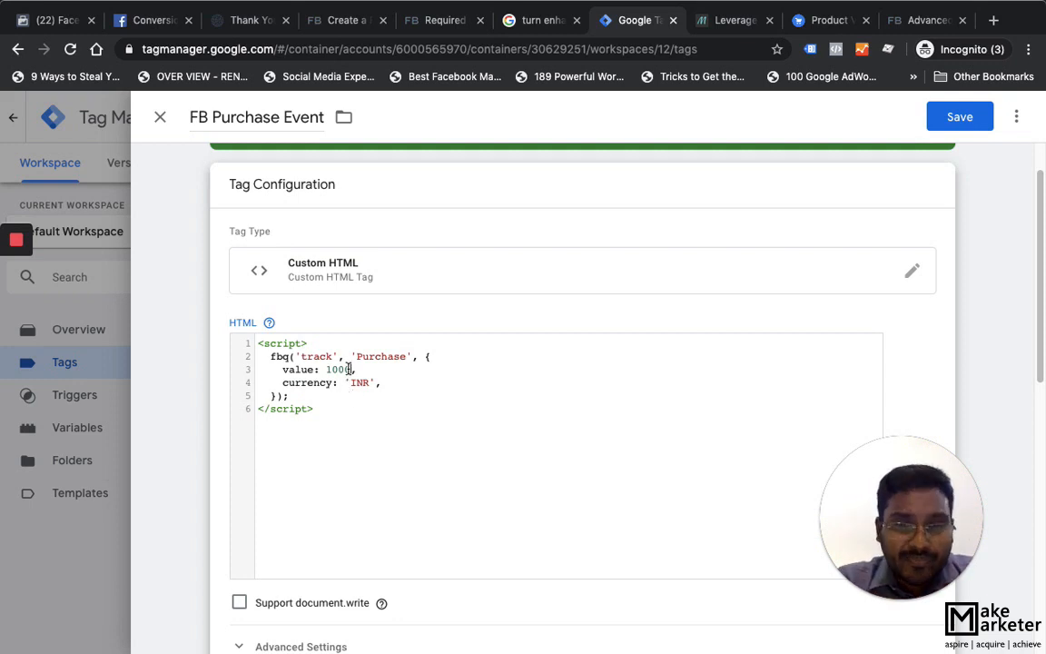
Remove the hard-coded 1000 from the value parameter in the tag's HTML
double_click(330, 369)
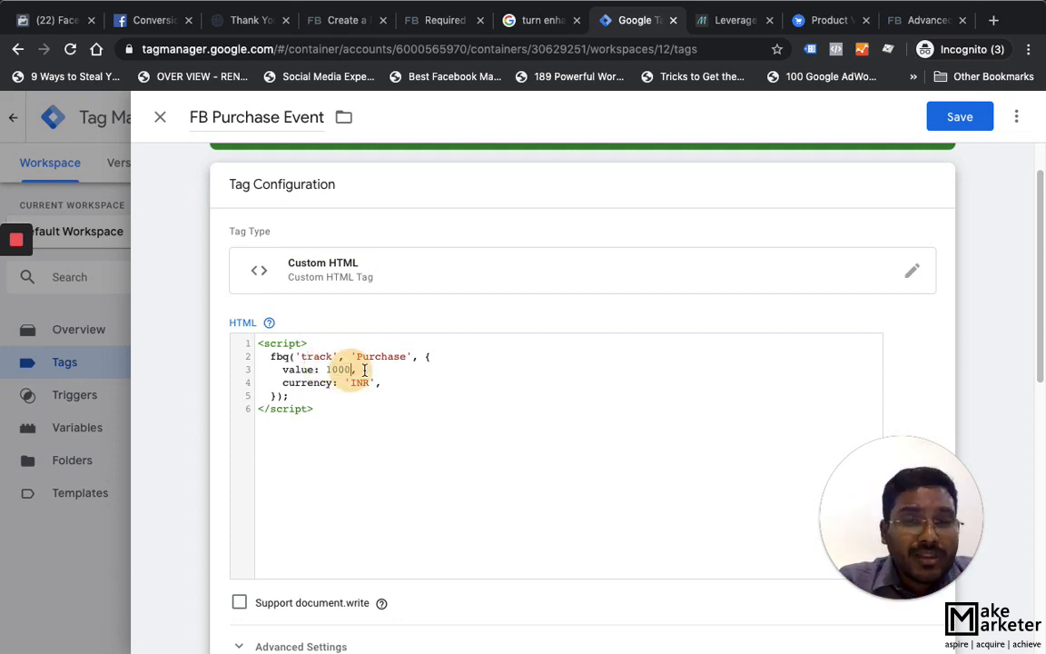
text(100)
key(BackSpace)
key(BackSpace)
key(BackSpace)
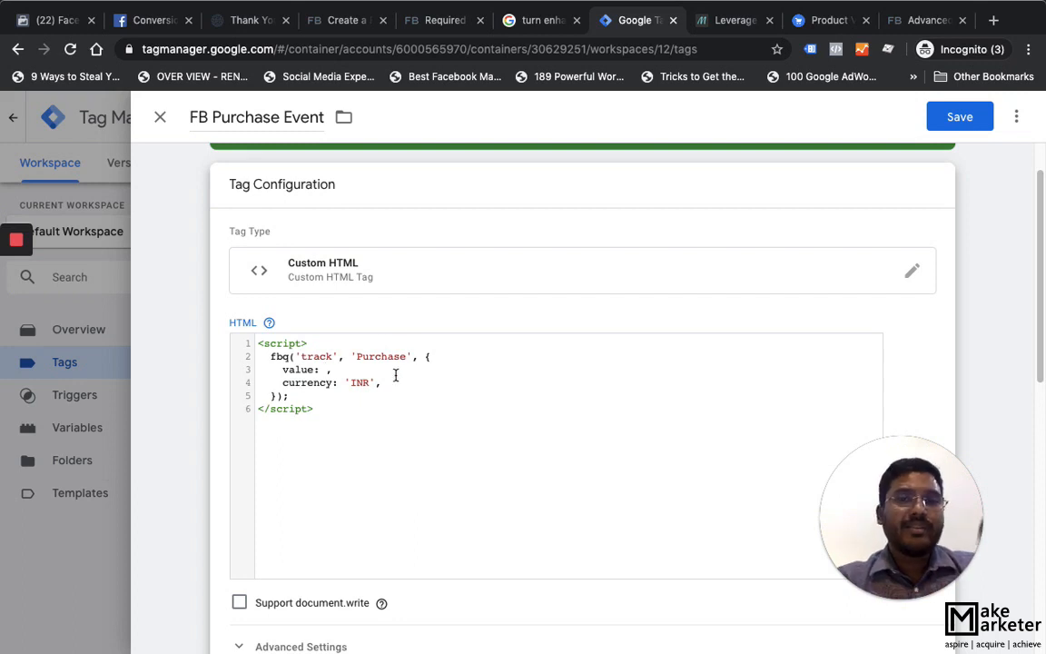
Review the order details on the store's thank-you page and highlight the order total
click(248, 22)
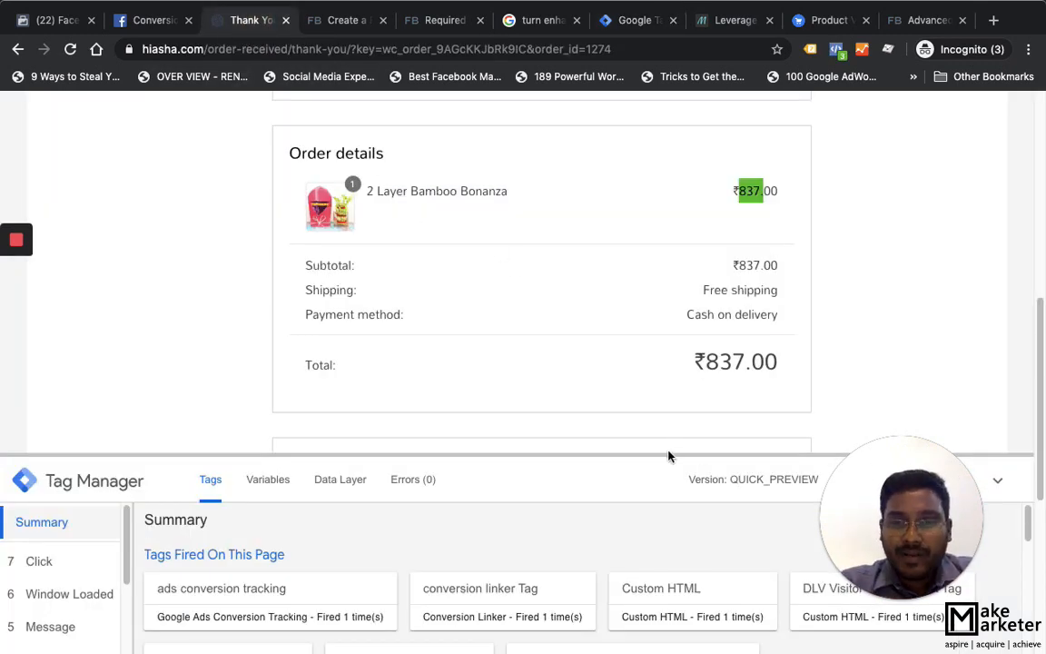
drag(668, 455, 673, 374)
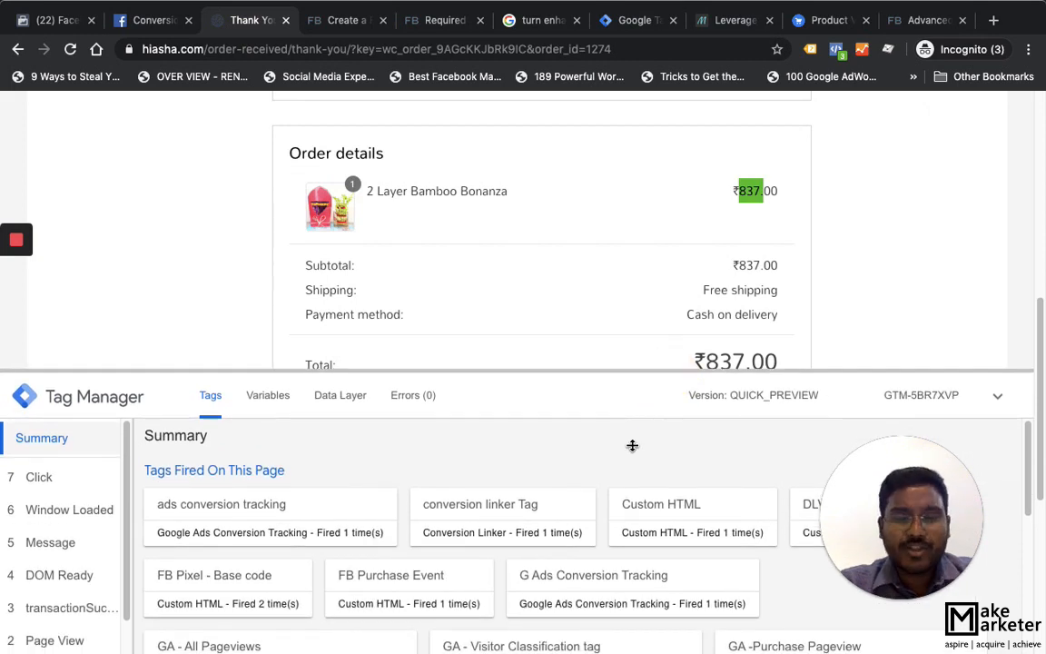
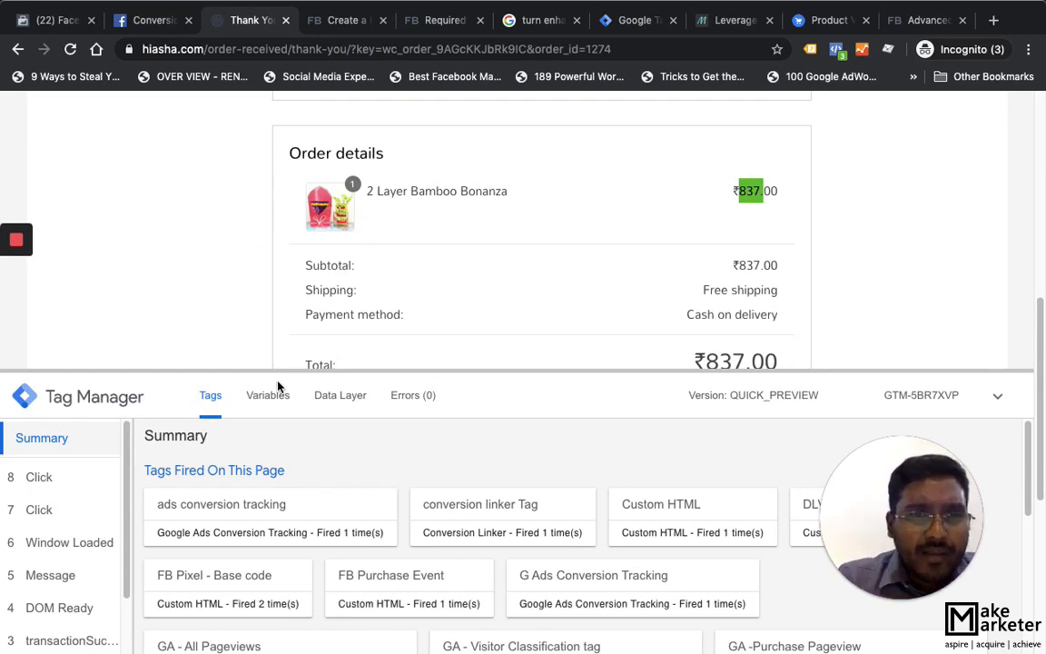
scroll(817, 340, down, 2)
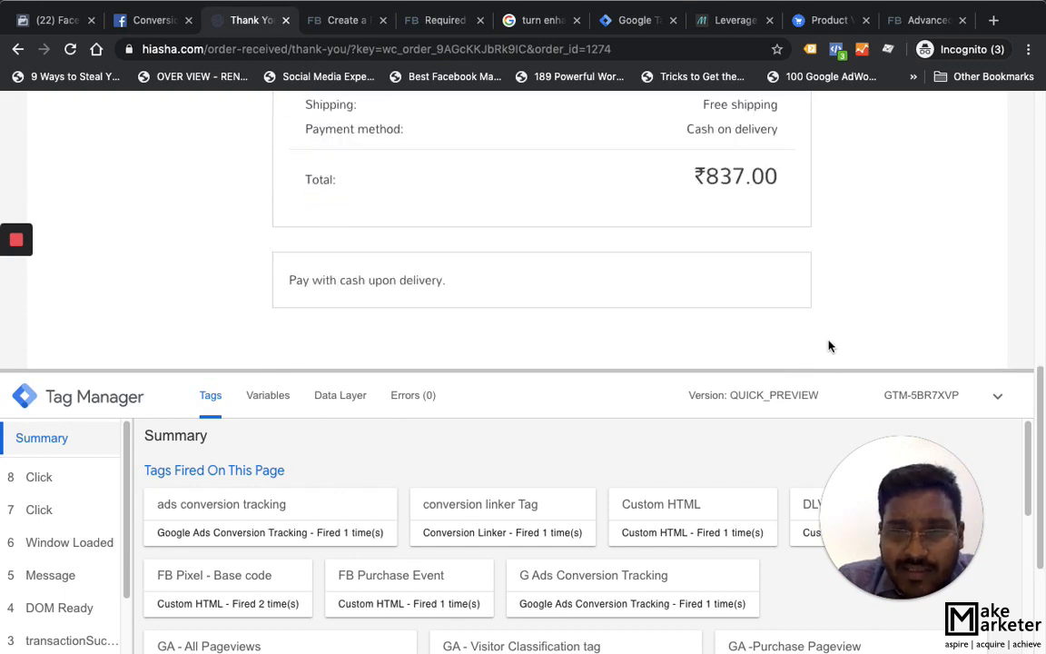
drag(783, 182, 711, 182)
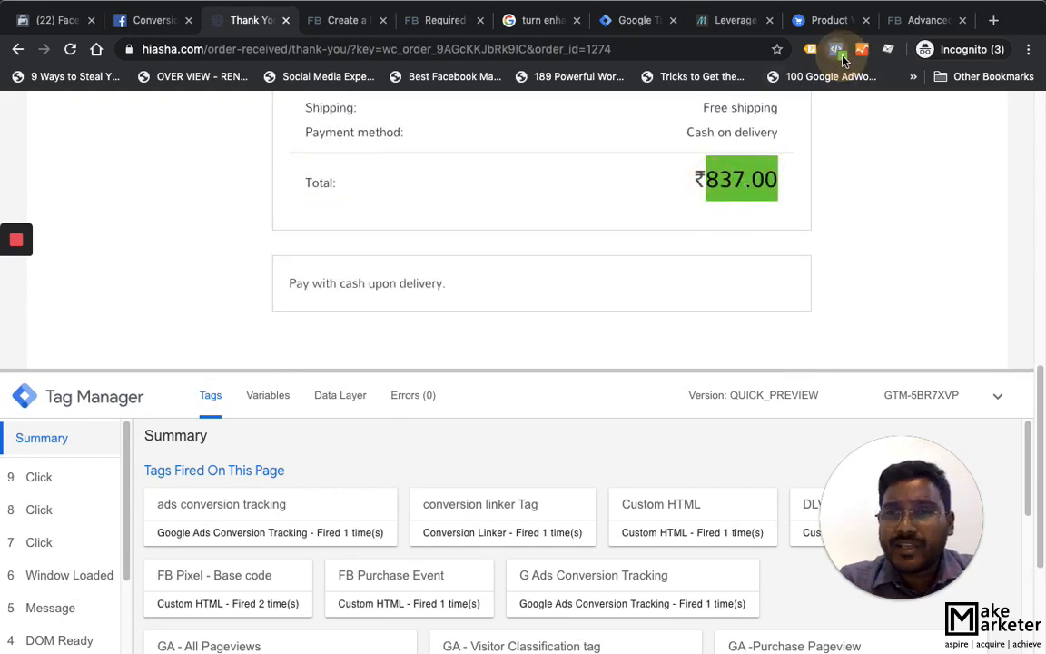
Inspect the Purchase event's info in Facebook Pixel Helper and highlight the conversion value in Facebook Events Manager
click(836, 49)
click(538, 233)
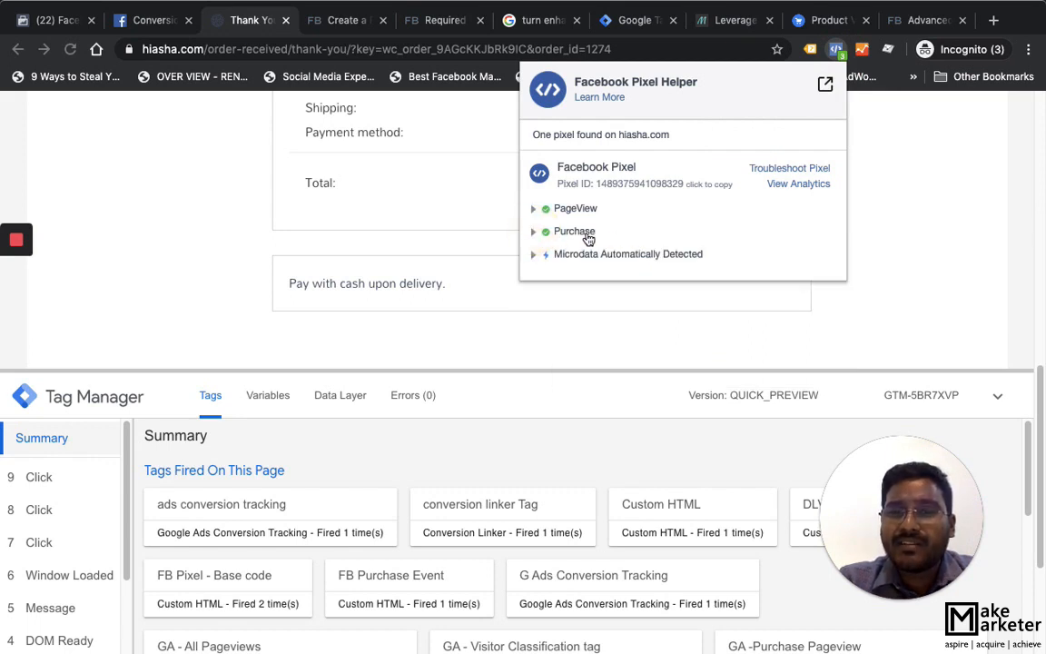
click(540, 234)
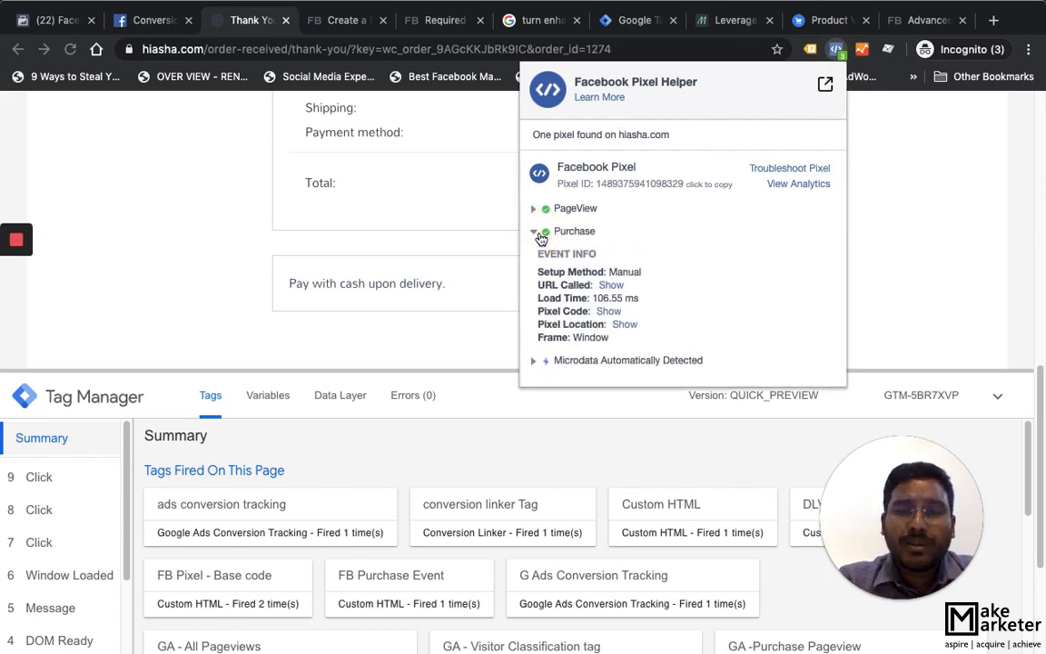
click(915, 236)
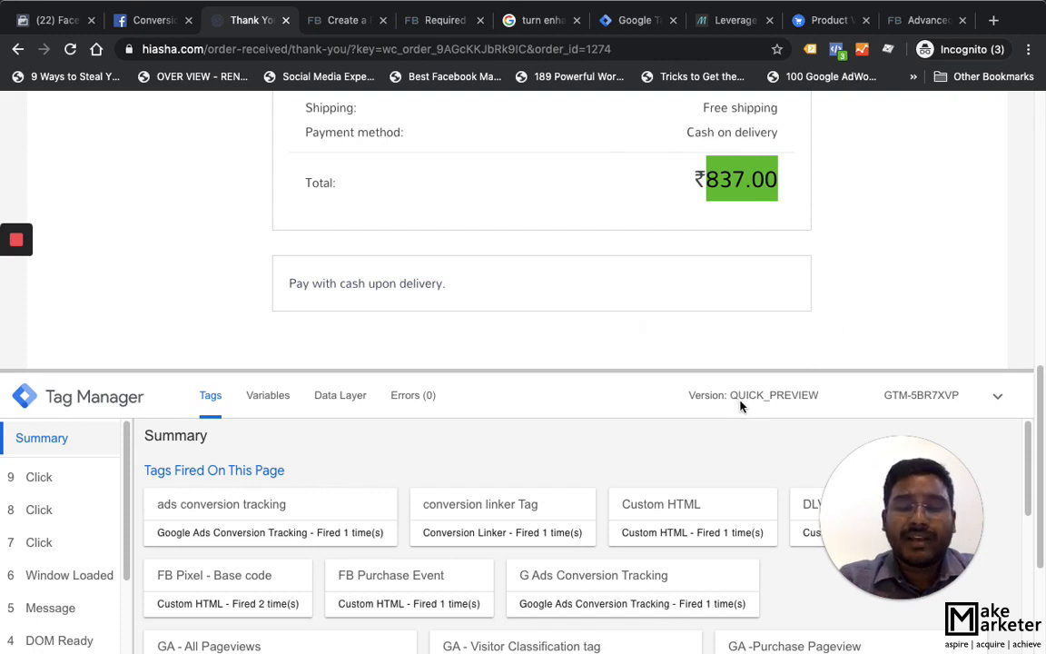
click(54, 20)
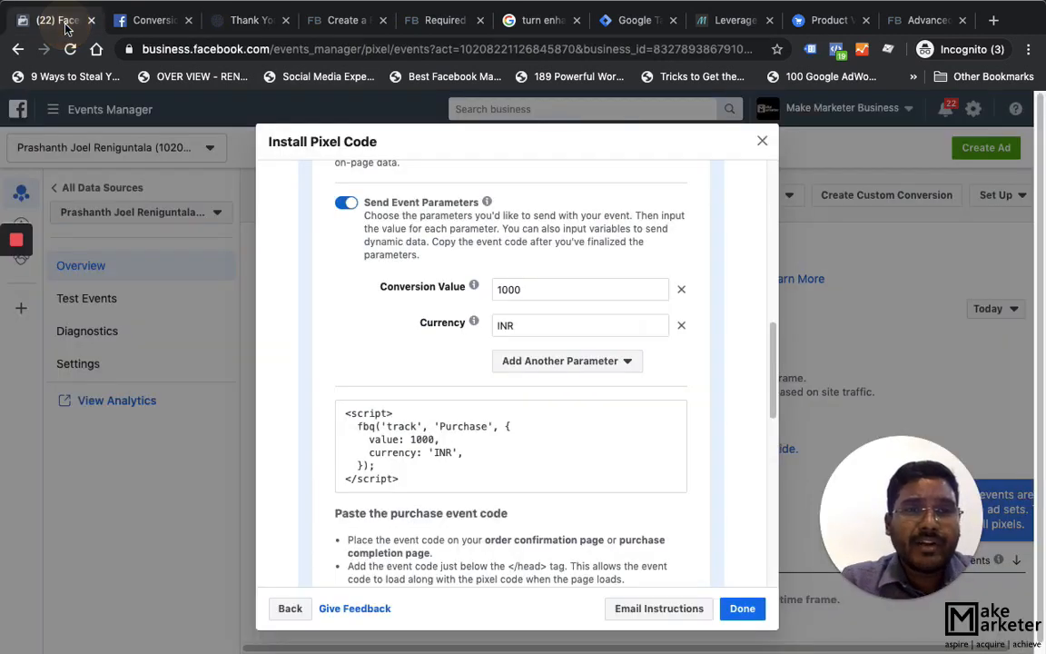
double_click(498, 290)
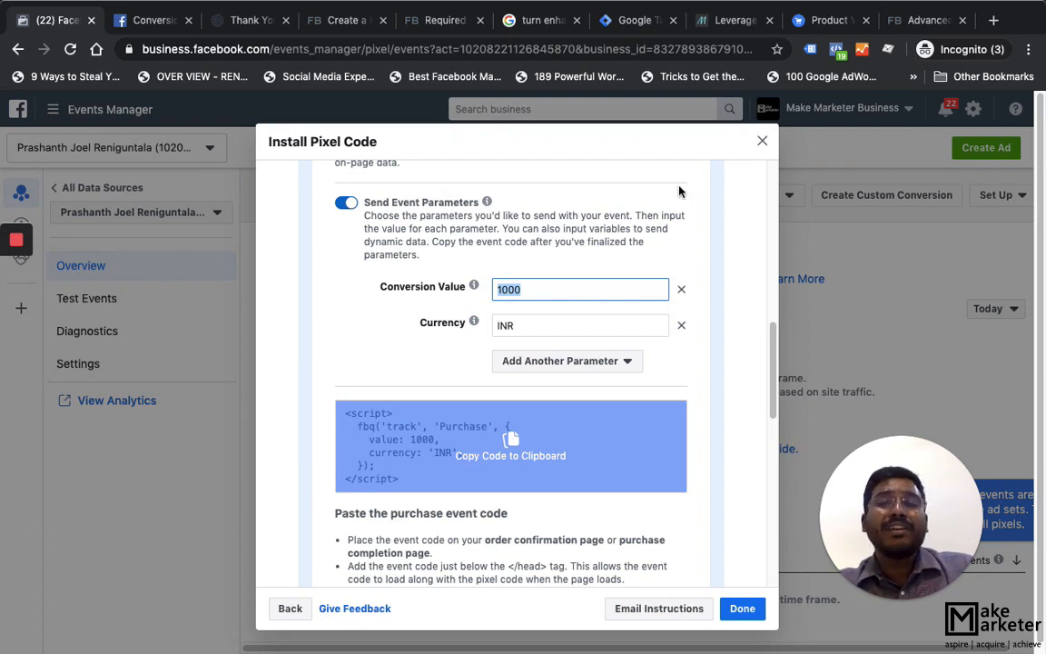
In the FB Purchase Event tag's HTML in Google Tag Manager, set the value parameter to {{ecomm_totalvalue}}
click(633, 20)
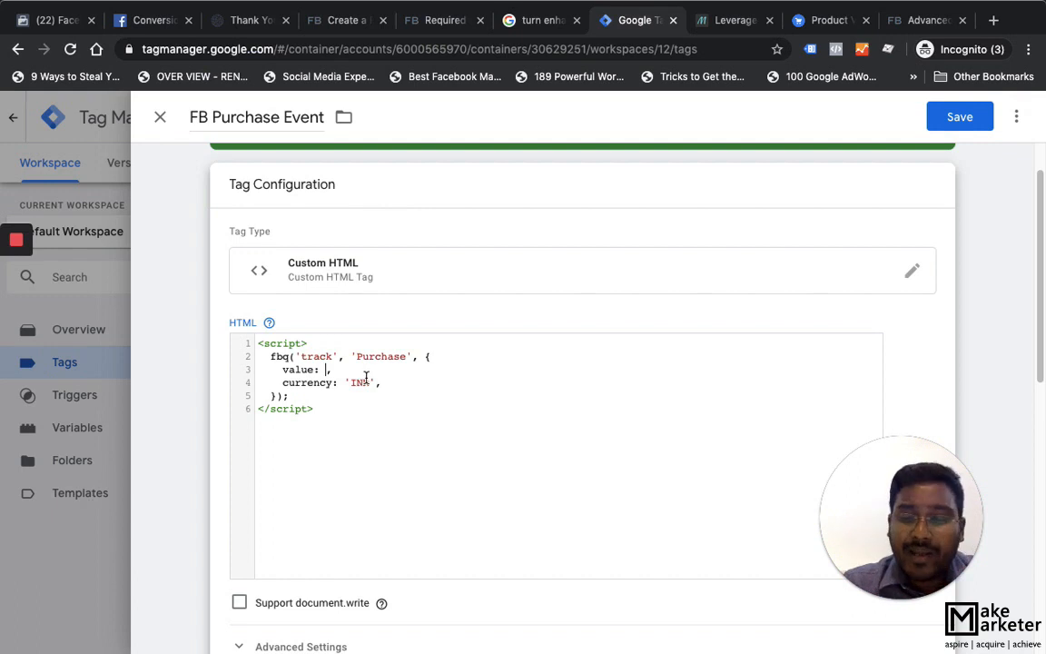
text({{)
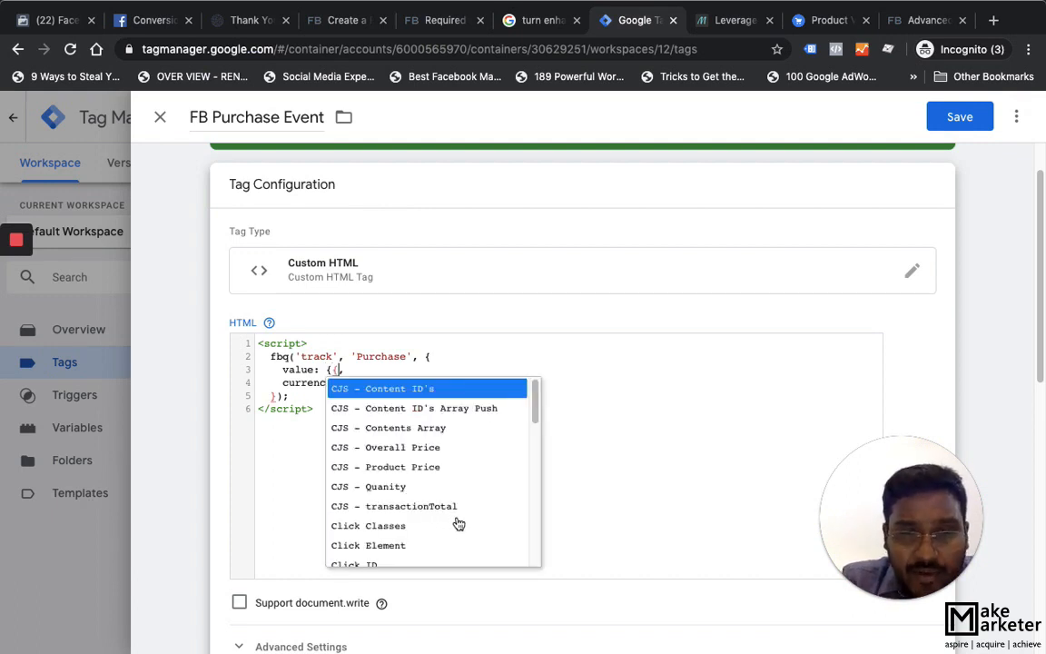
scroll(459, 527, down, 5)
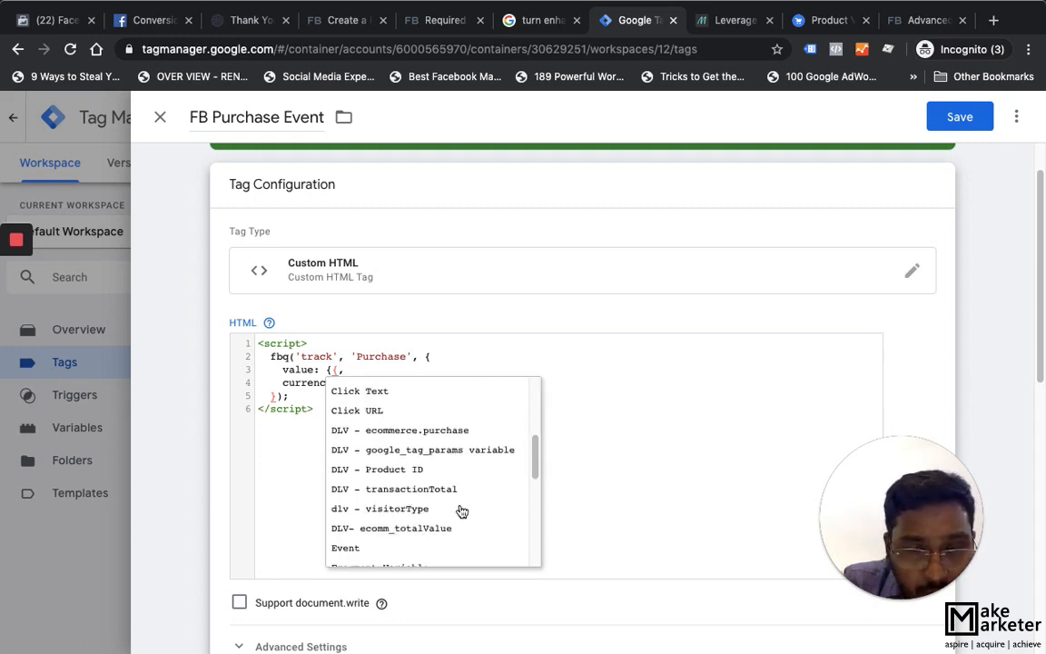
scroll(477, 530, down, 3)
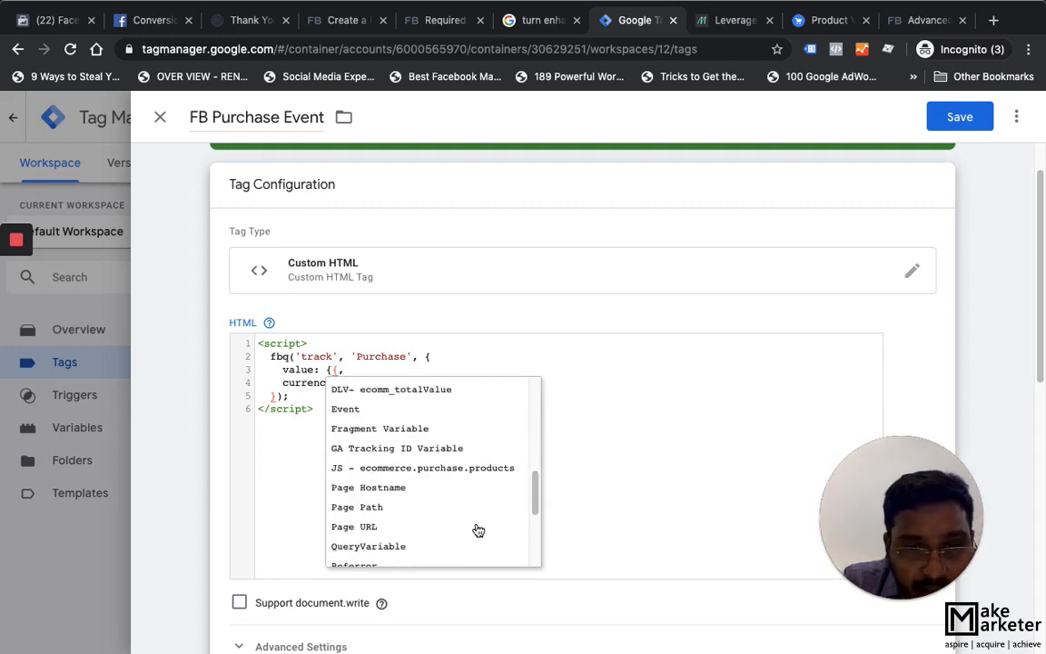
scroll(478, 530, down, 5)
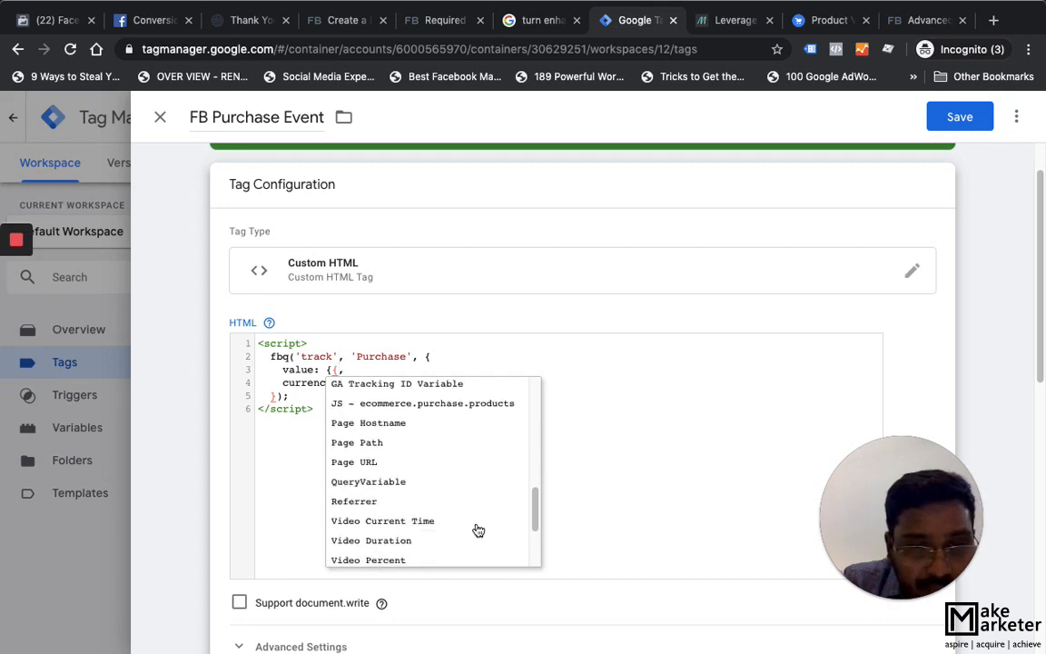
click(646, 416)
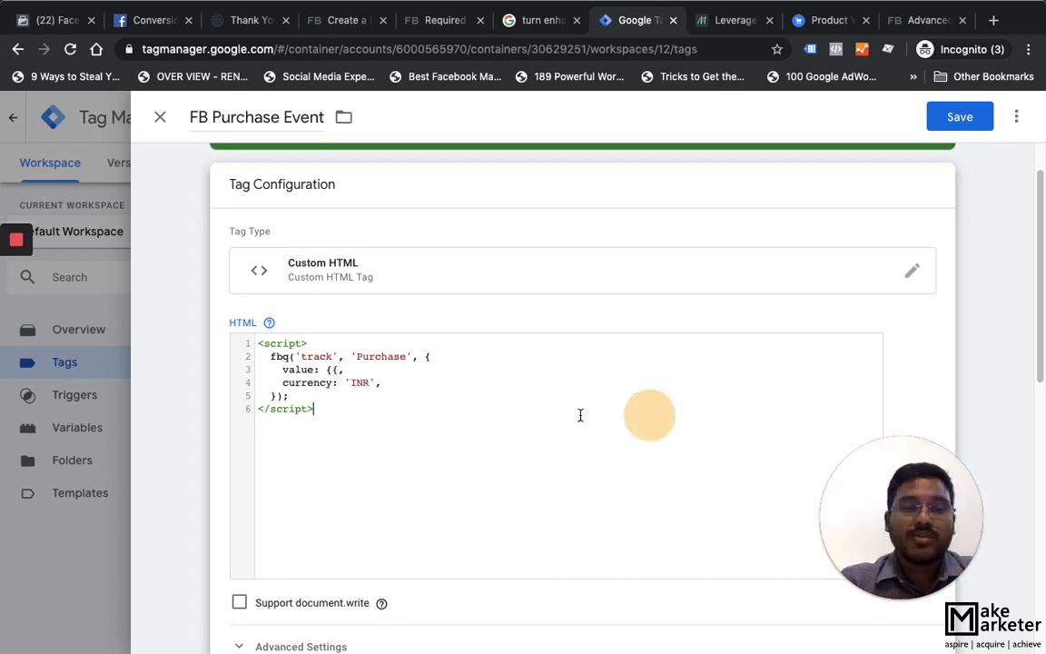
click(342, 371)
text(ecomm_)
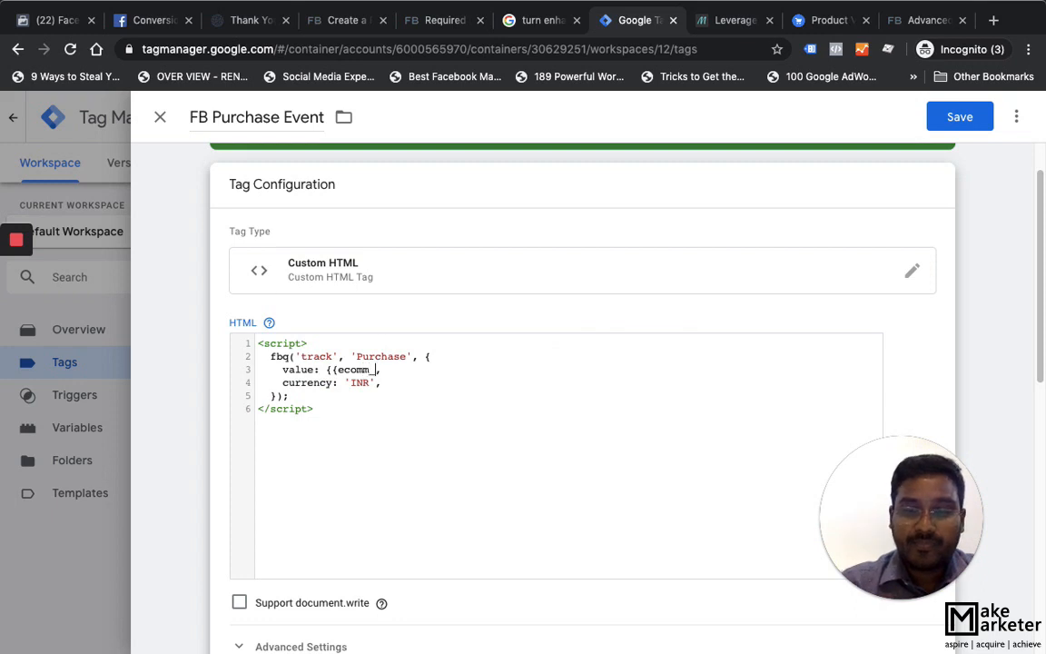
text(totalvalu)
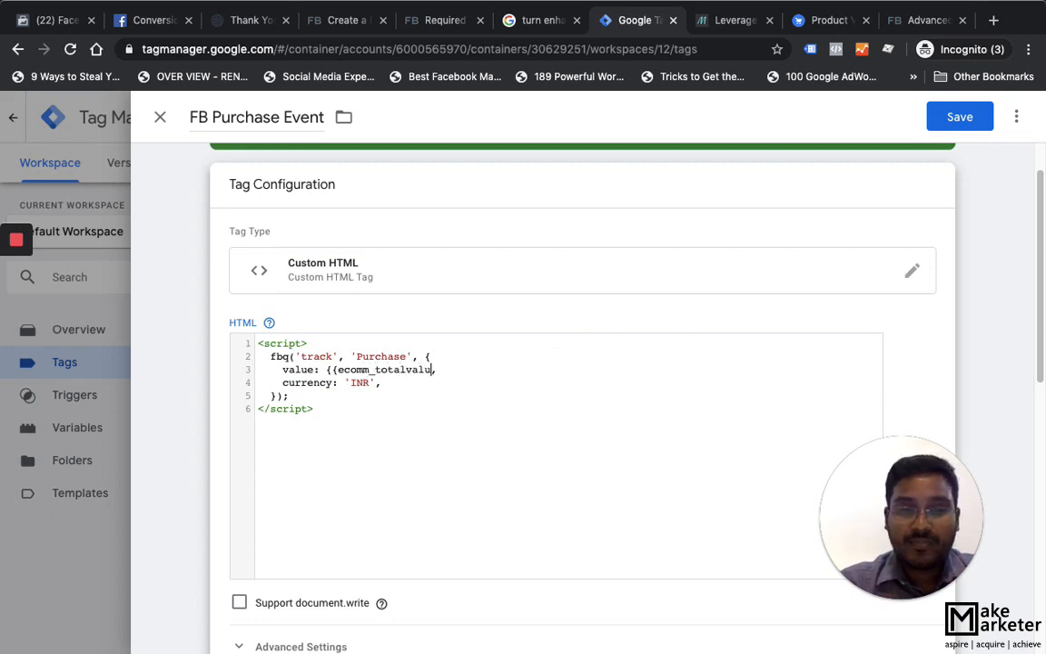
text(e}})
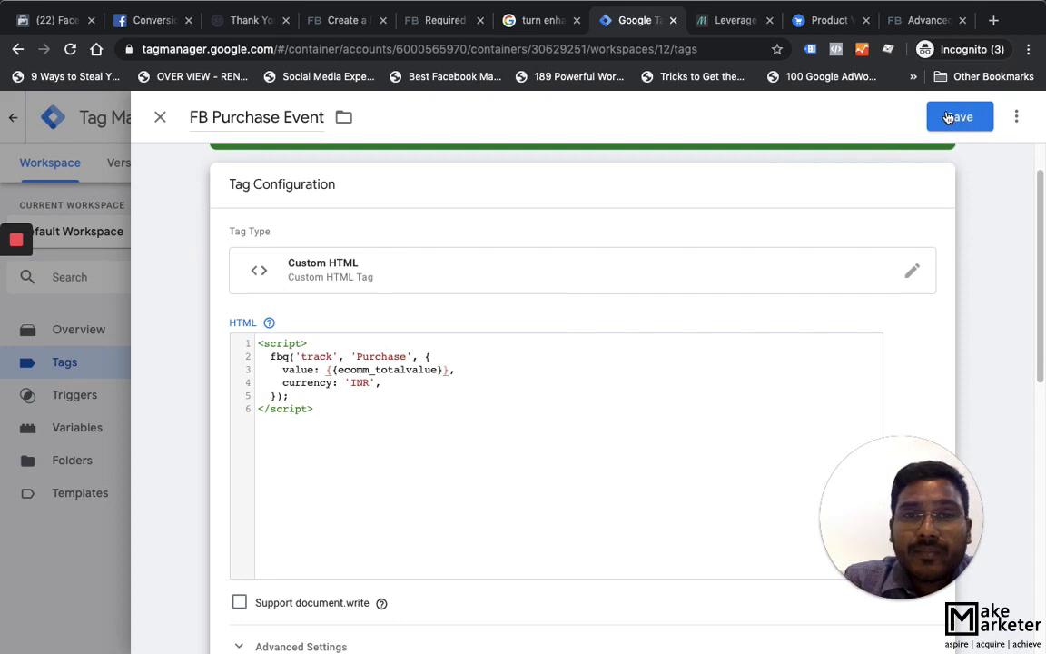
Find the ecomm_totalvalue key in the data layer on the thank-you page's debug pane and highlight its name
click(245, 21)
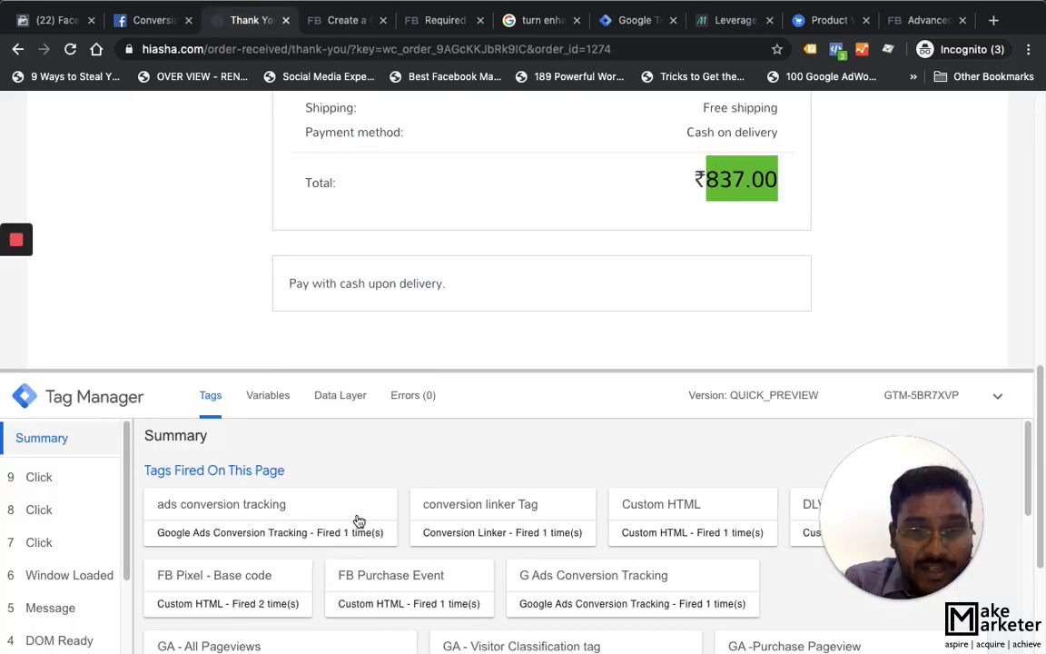
click(343, 399)
drag(432, 369, 448, 294)
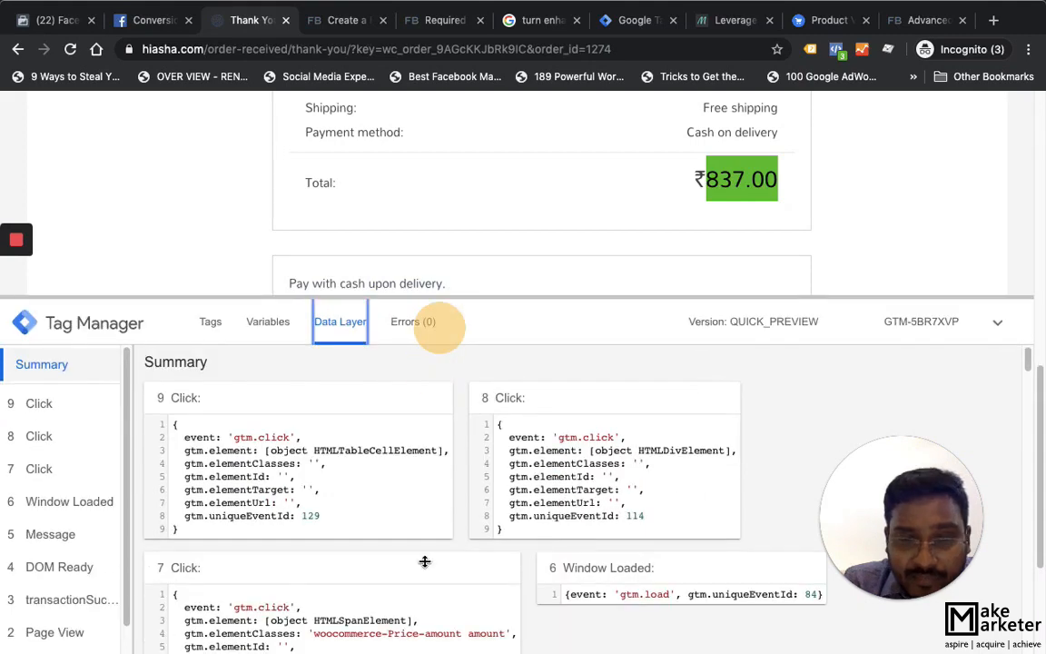
scroll(483, 574, down, 13)
scroll(300, 585, down, 20)
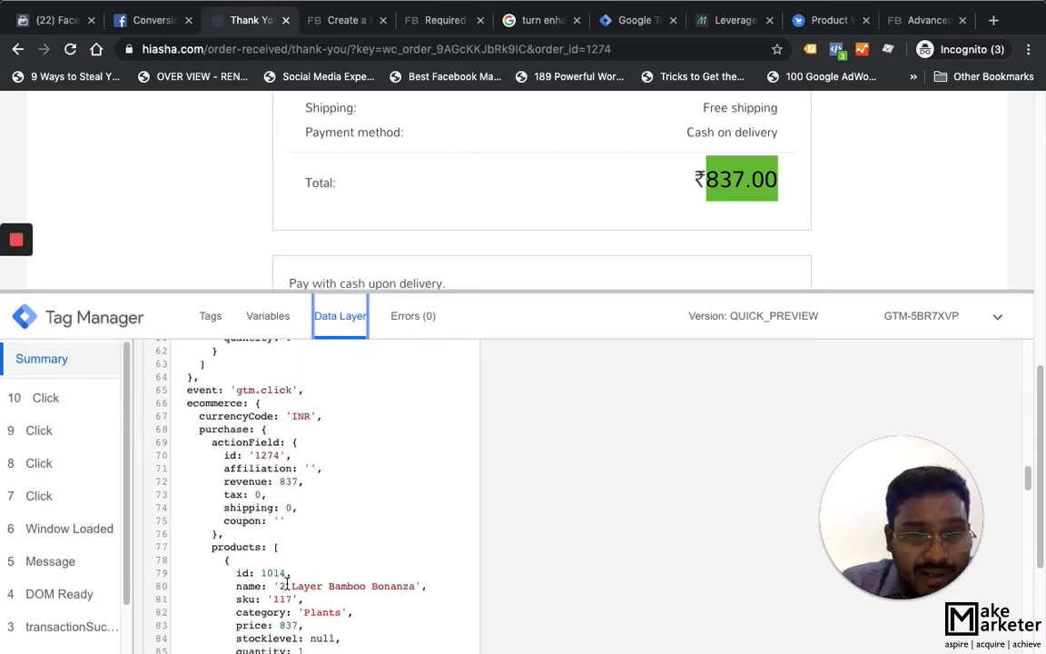
scroll(307, 586, down, 4)
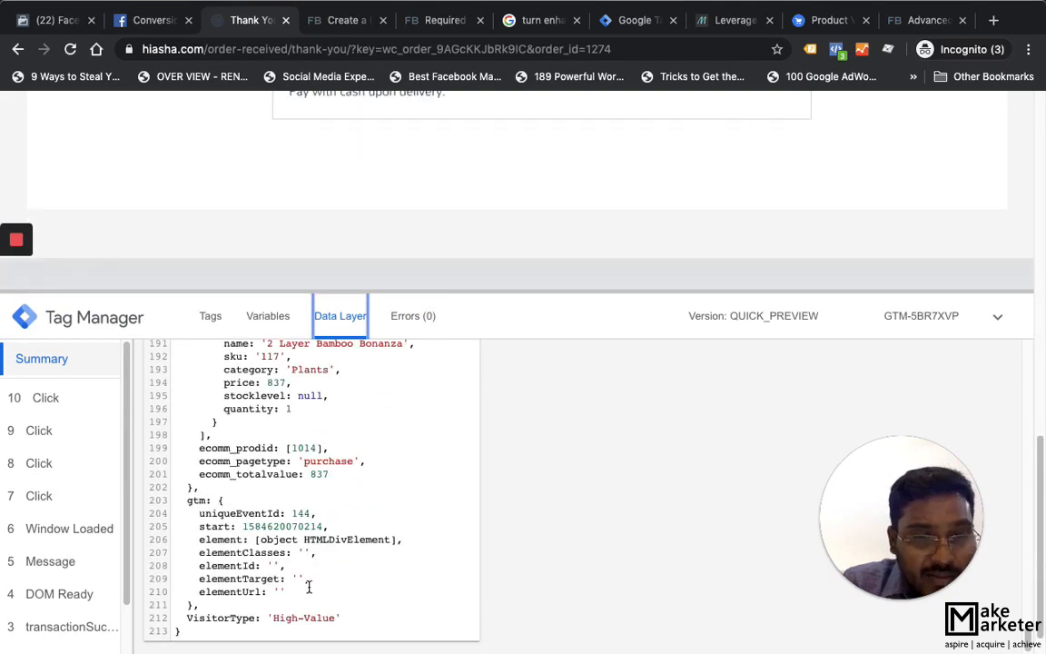
drag(298, 473, 194, 474)
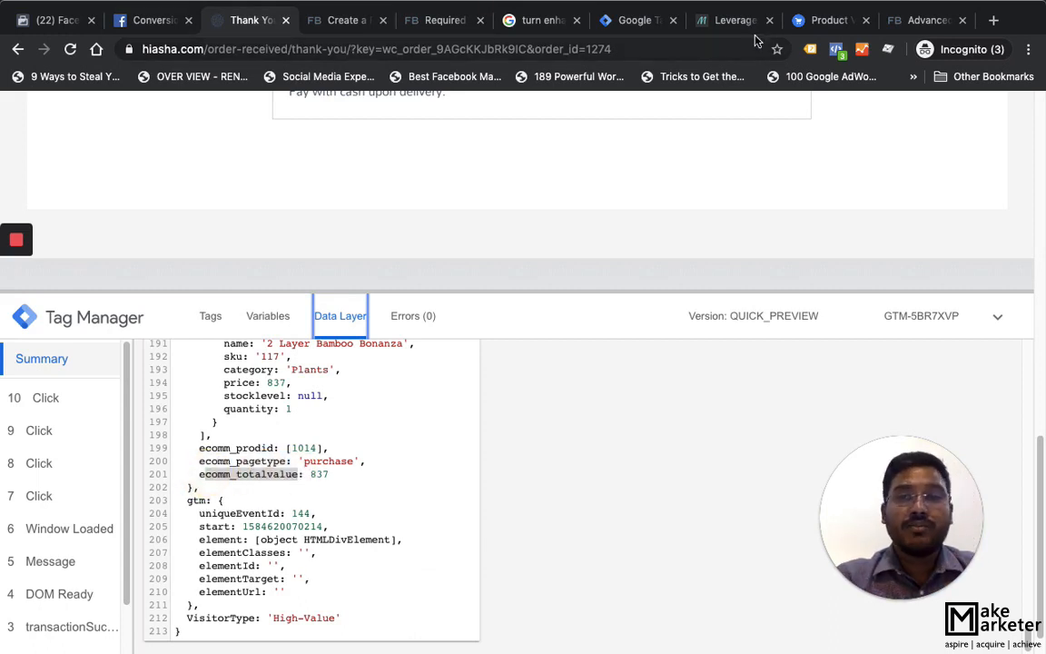
Return to Google Tag Manager and save the FB Purchase Event tag
click(595, 20)
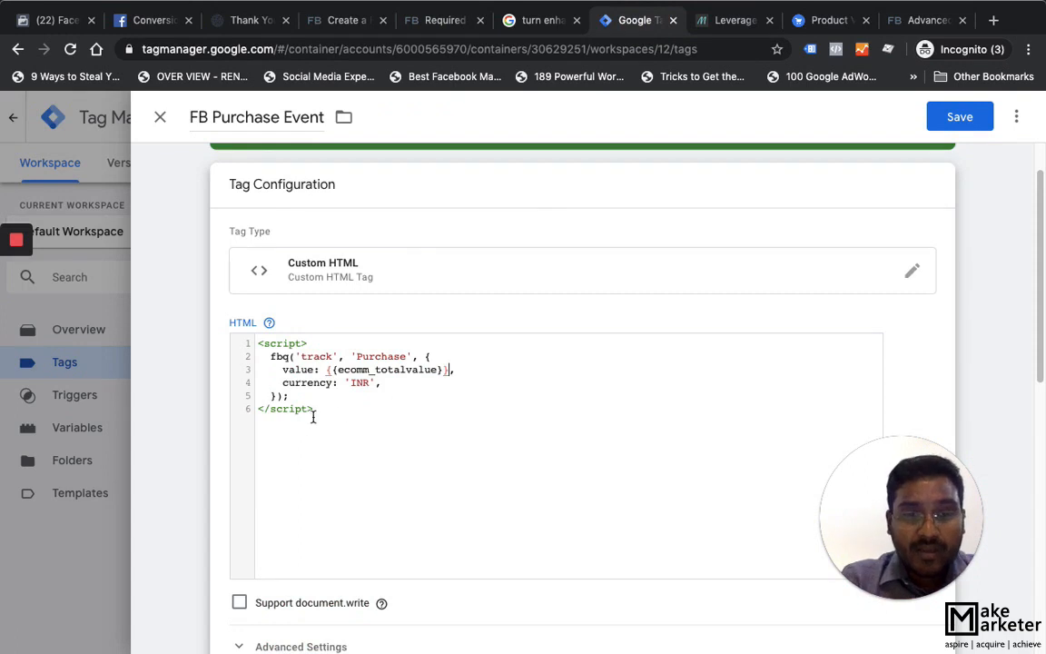
click(479, 409)
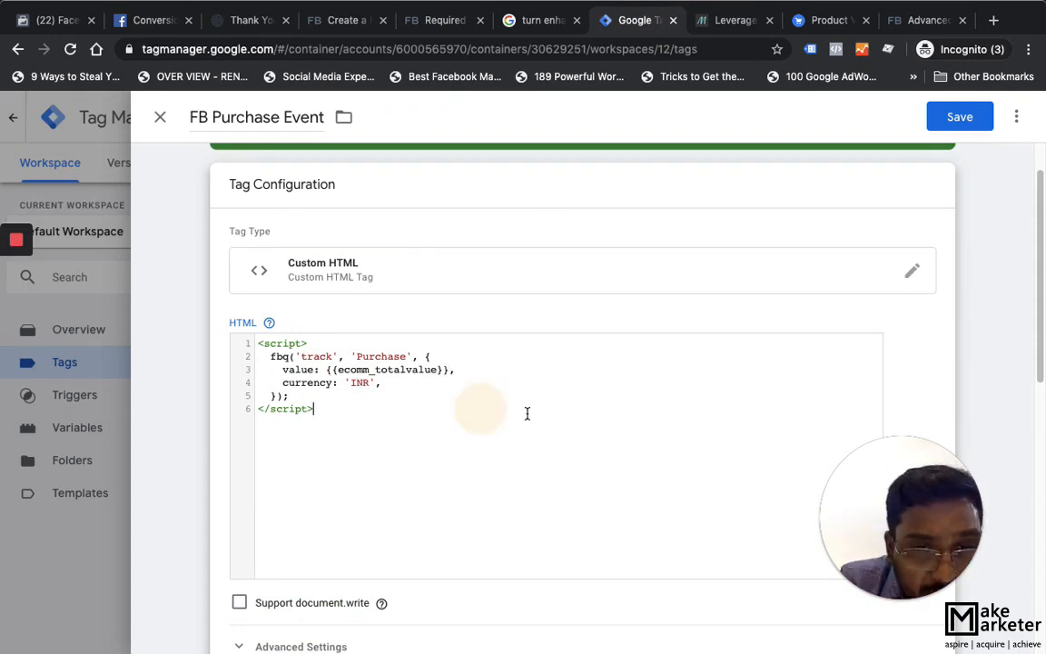
click(960, 118)
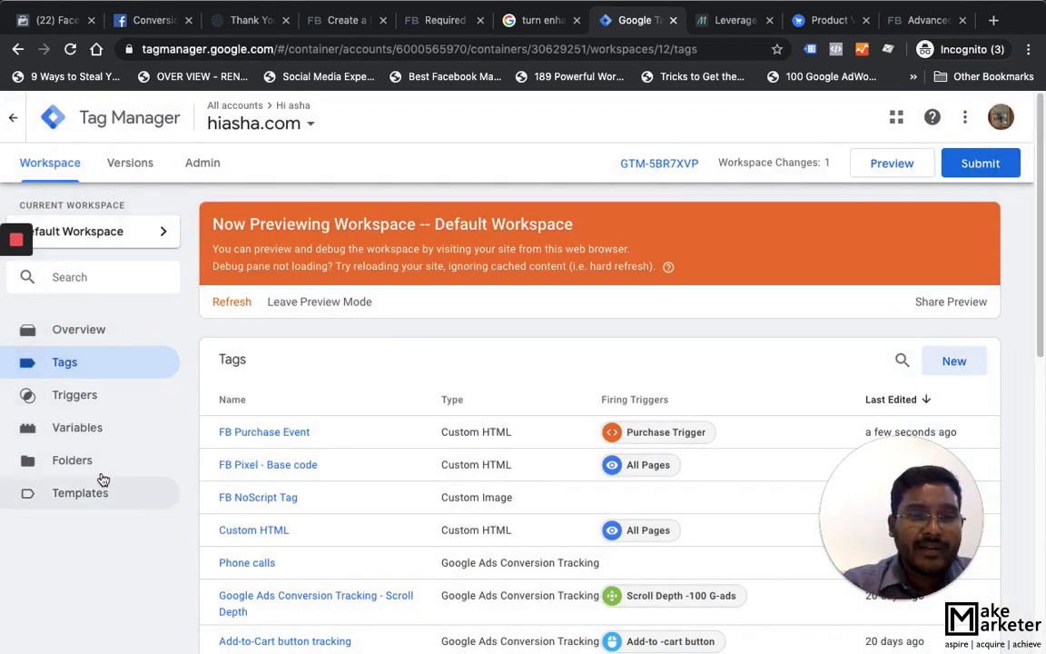
Create a user-defined variable of type Data Layer Variable with the data layer variable name ecomm_totalvalue
click(78, 428)
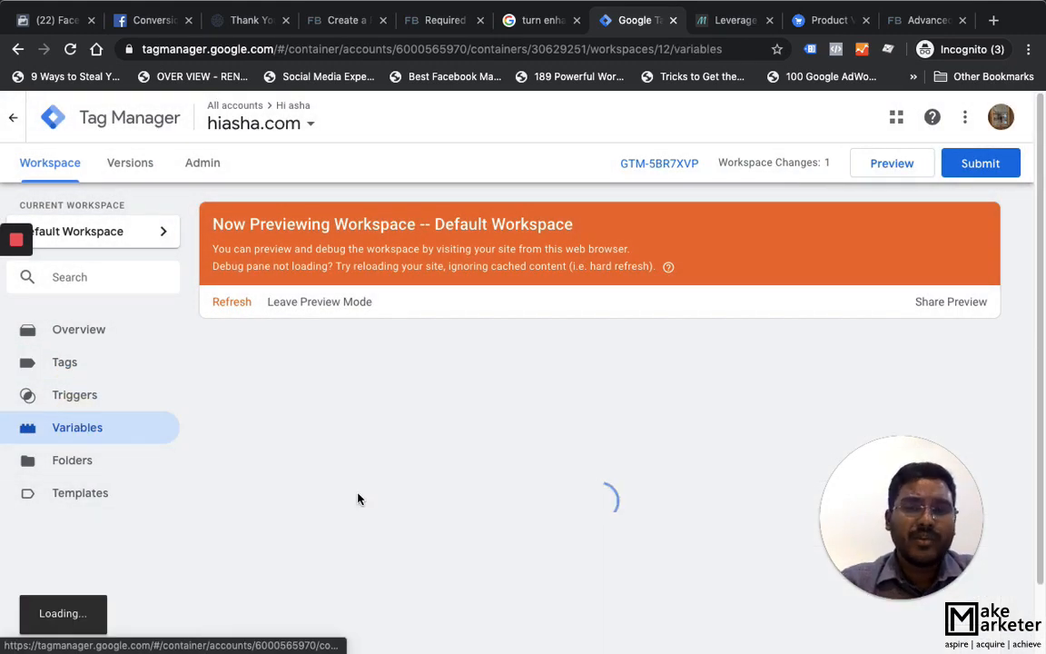
scroll(579, 495, down, 5)
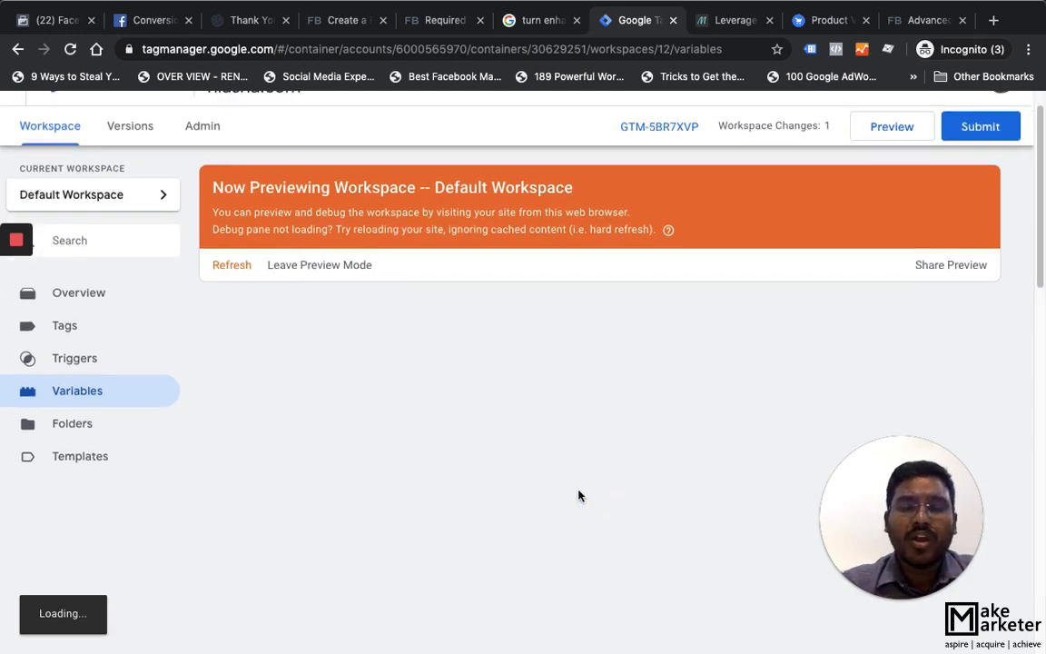
scroll(706, 463, down, 10)
click(954, 380)
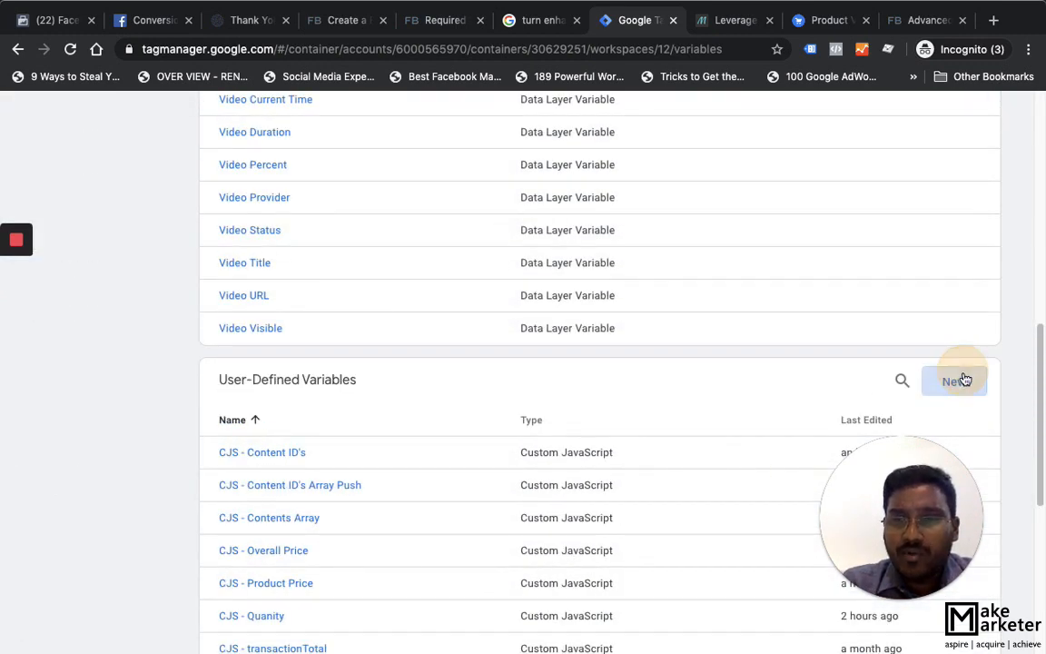
click(581, 271)
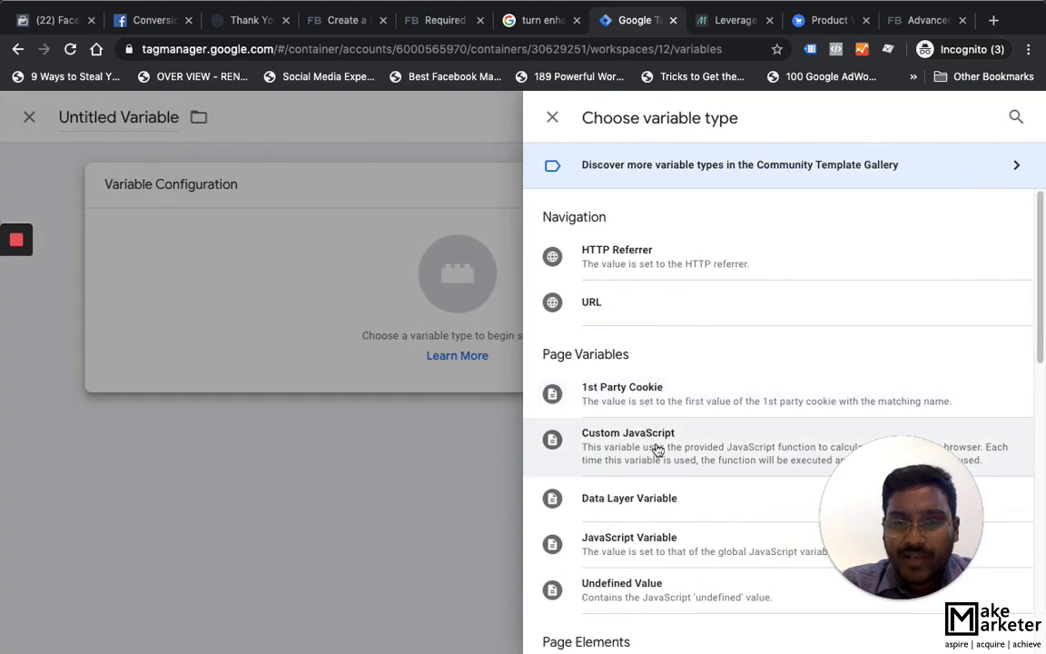
click(680, 502)
click(351, 351)
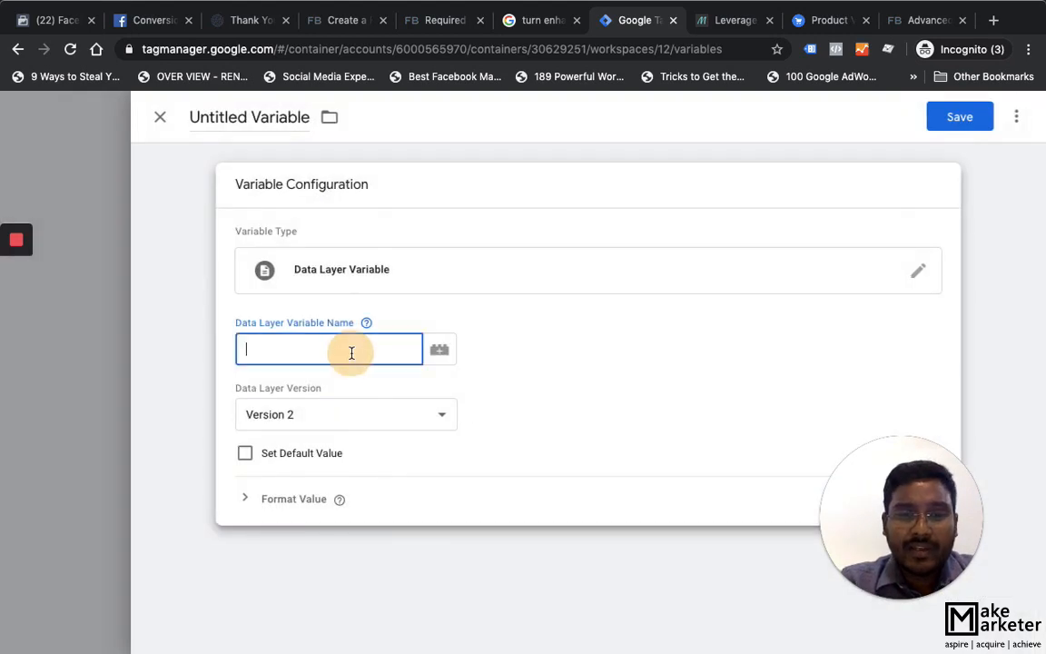
text(ecomm_t)
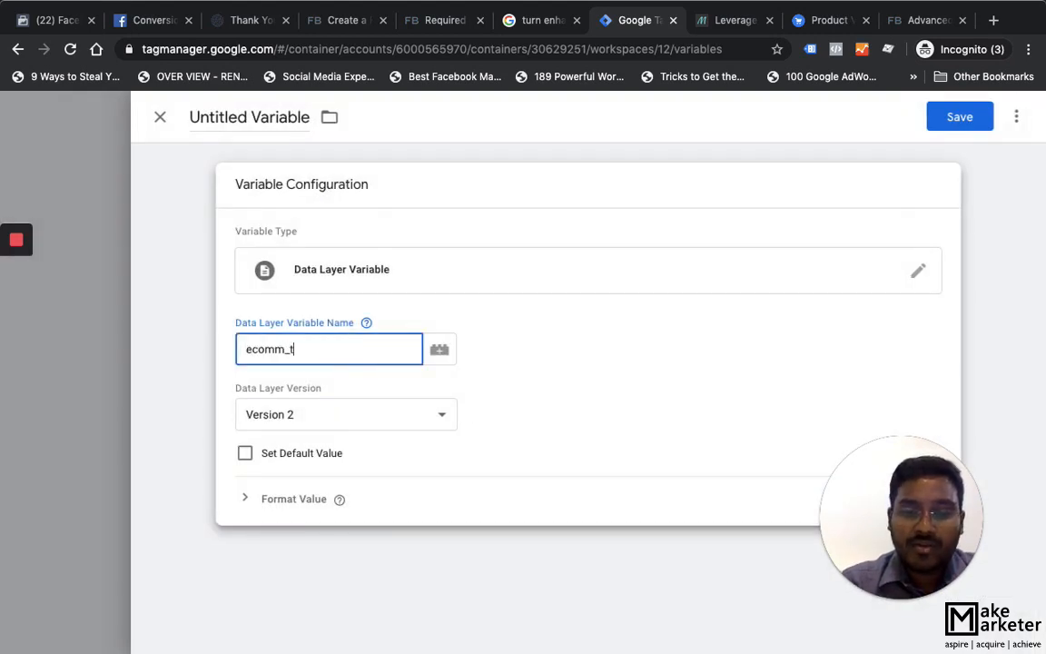
text(otalvalue)
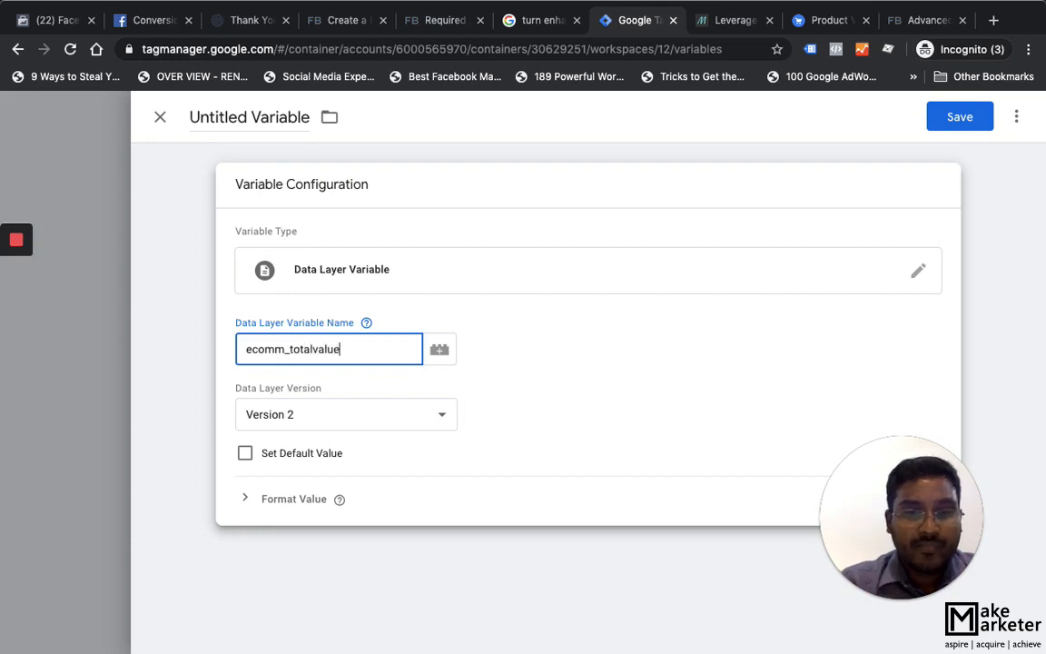
Name the new data layer variable ecomm_totalvalue and save it
click(224, 116)
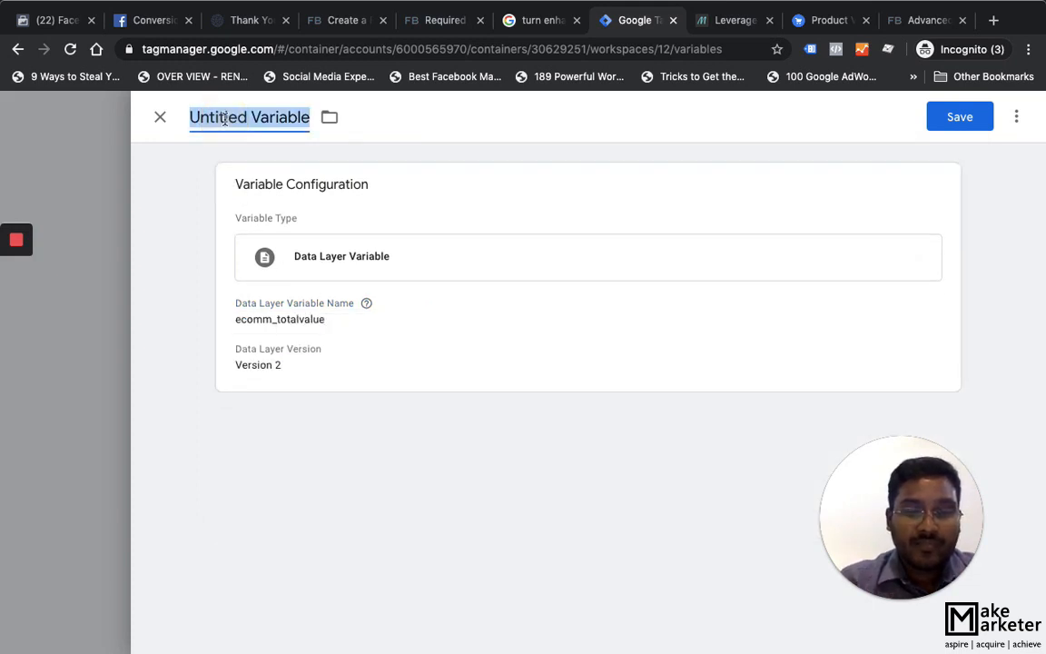
text(dLV)
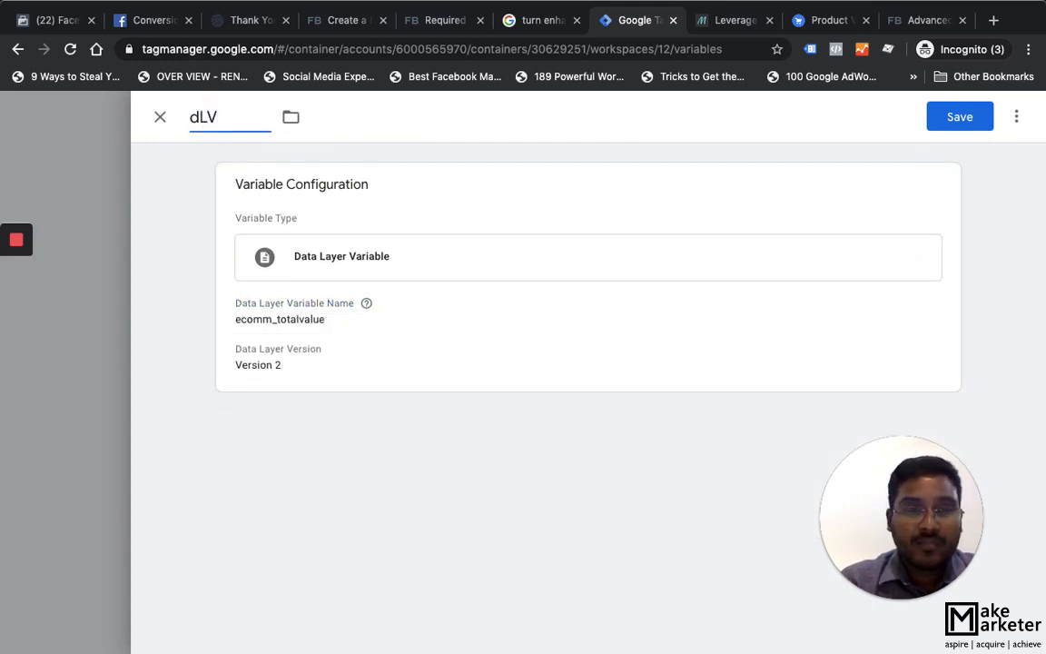
key(BackSpace)
key(BackSpace)
text(ecomm)
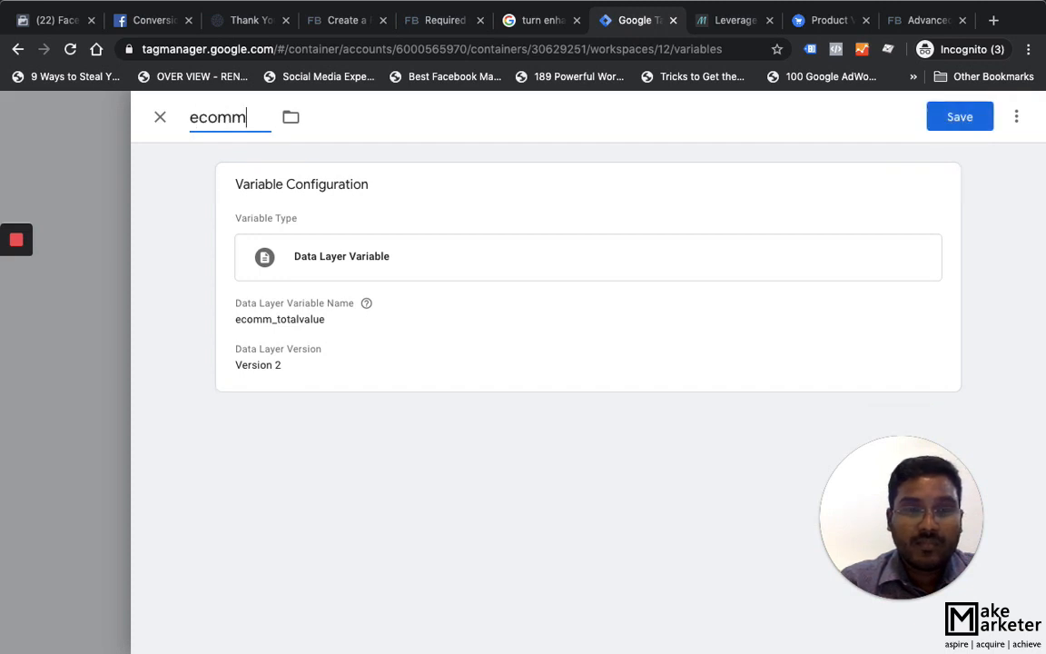
text(_totalvalue)
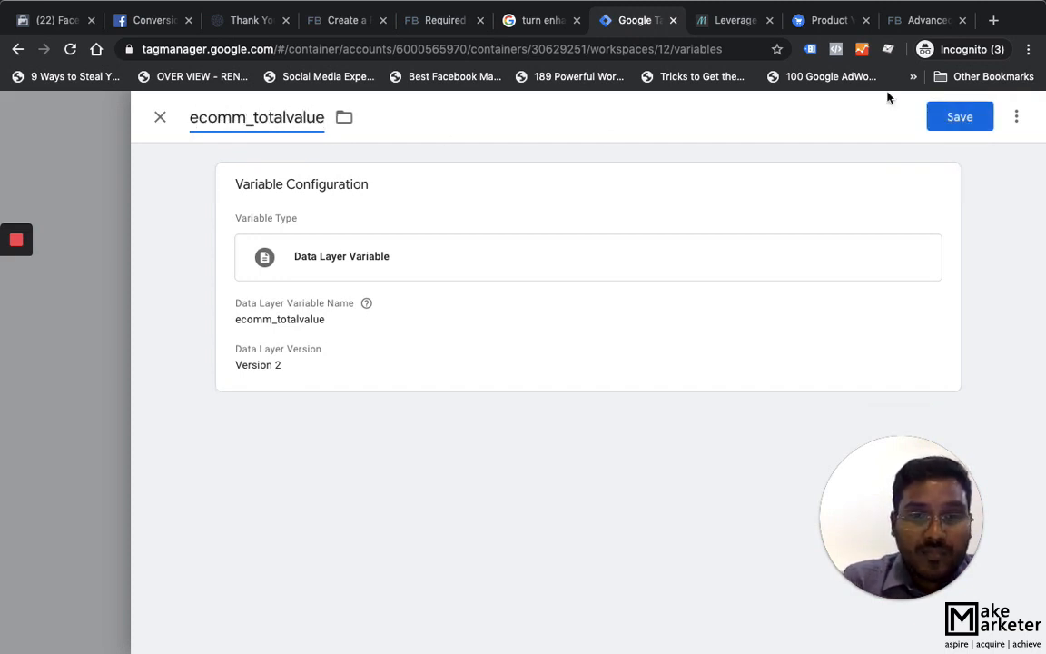
click(959, 117)
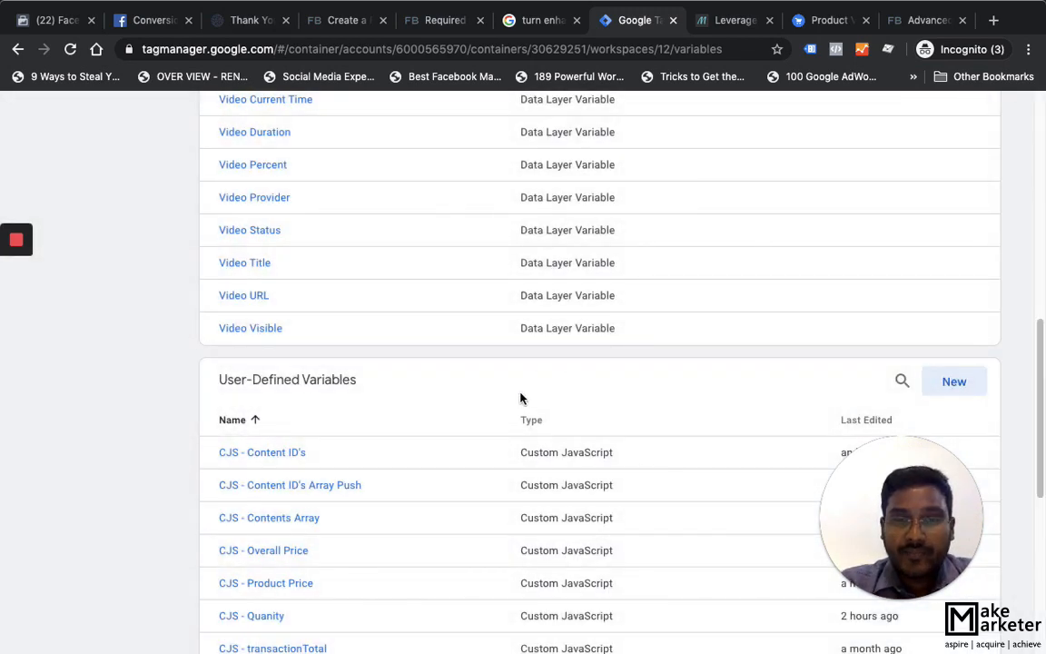
Update the workspace preview in Tag Manager and open the Store page on the Hi Asha website
scroll(520, 397, up, 10)
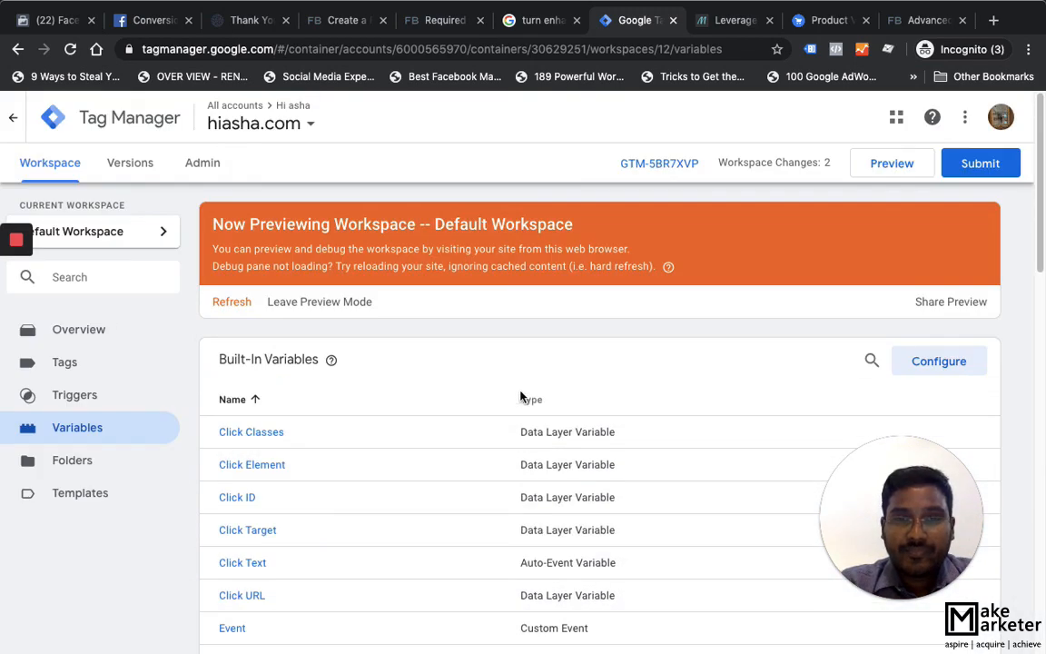
click(902, 169)
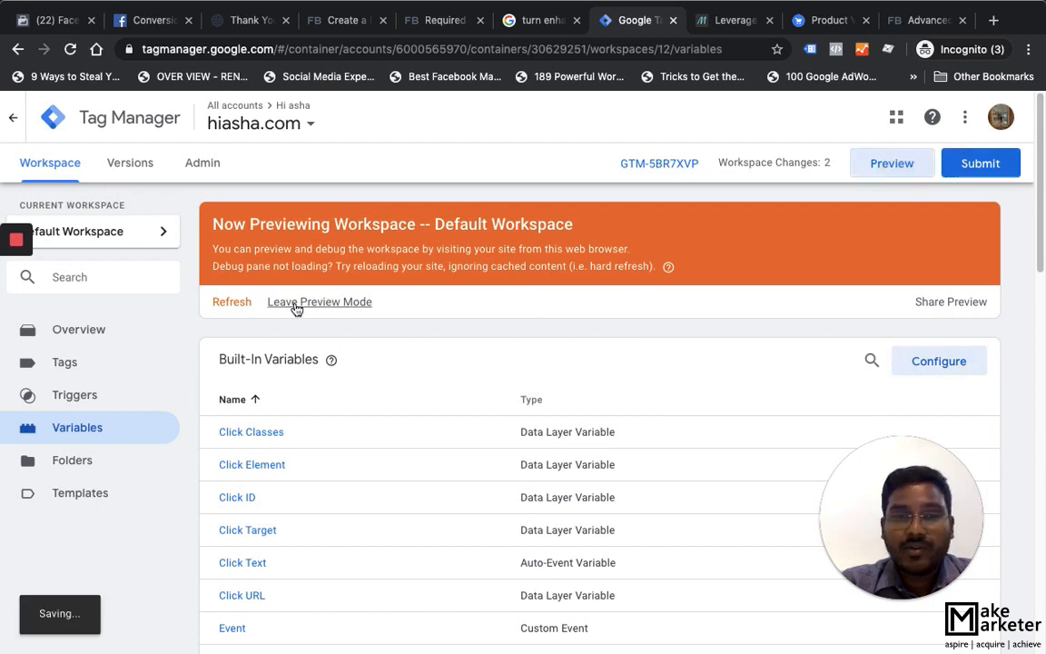
click(253, 26)
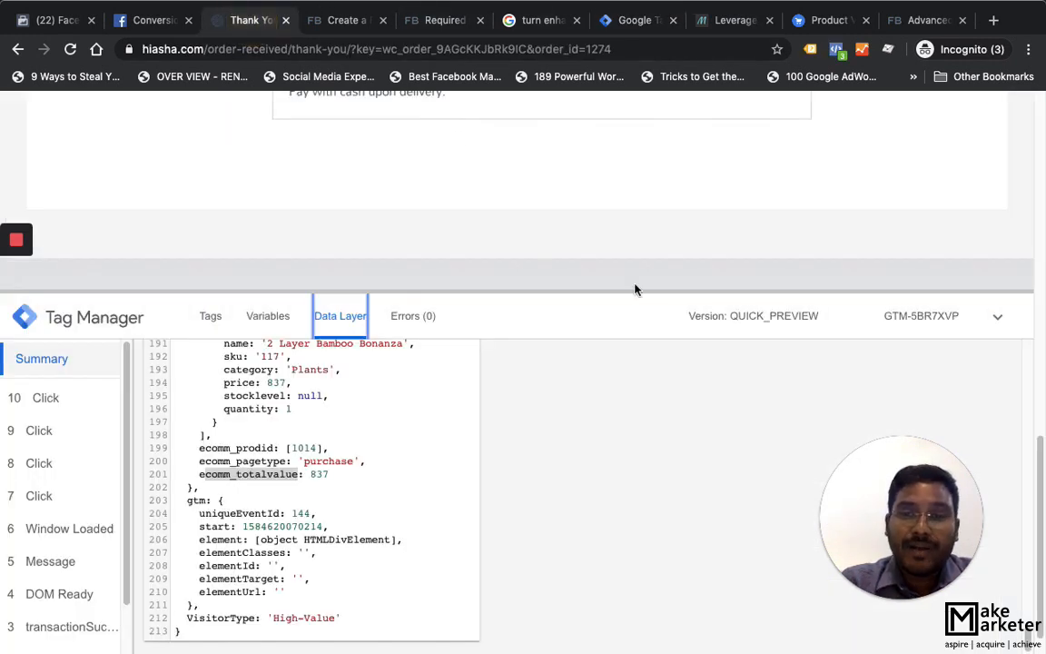
drag(708, 292, 684, 515)
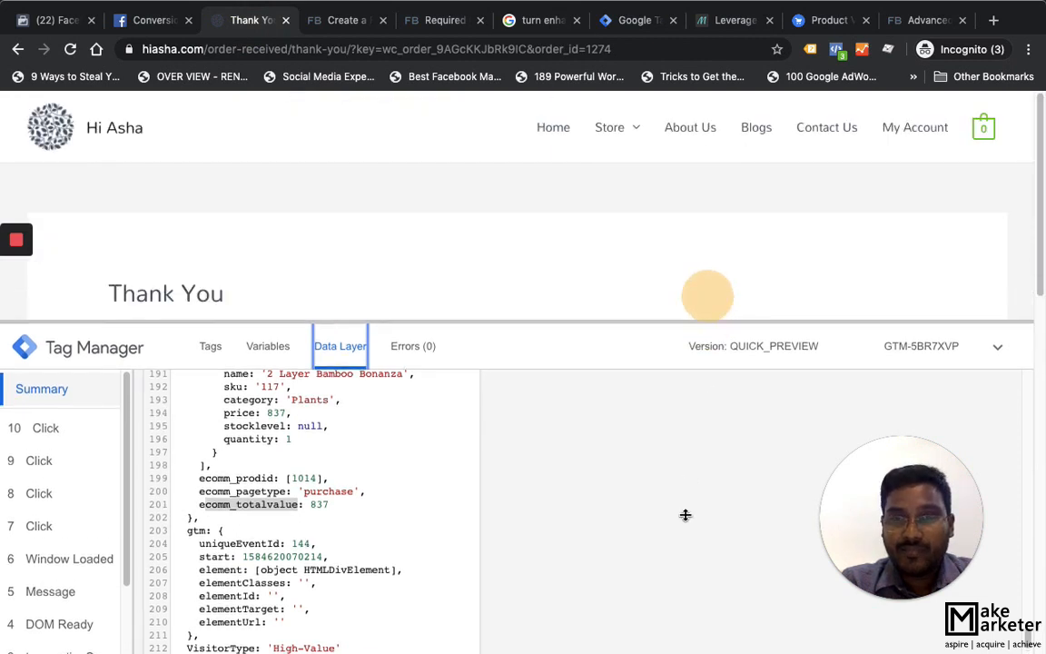
mouse_move(625, 157)
click(634, 178)
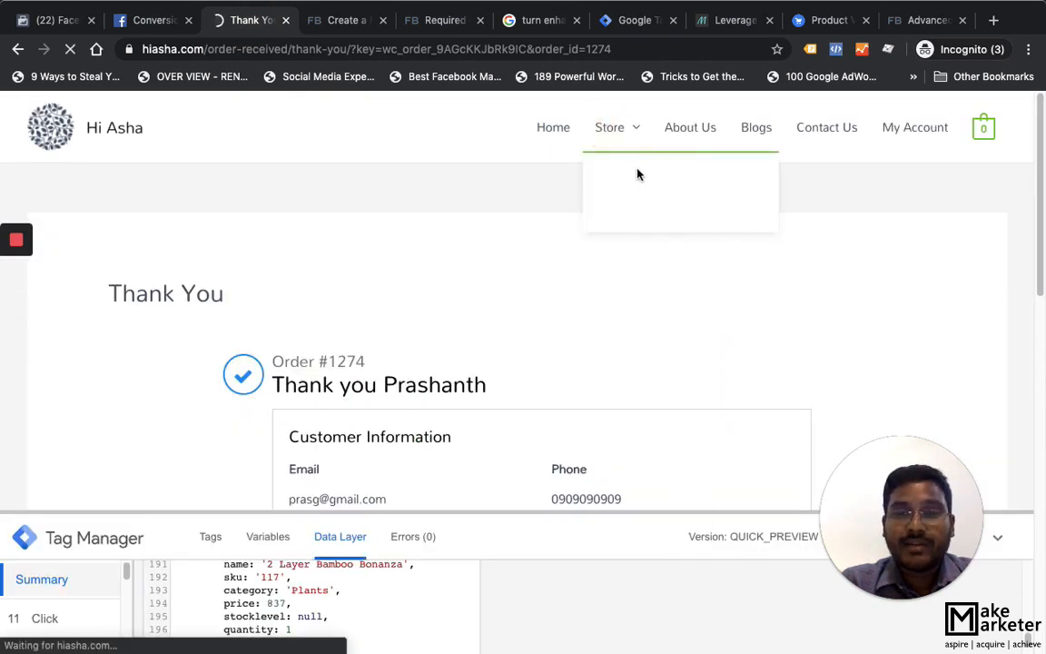
click(618, 176)
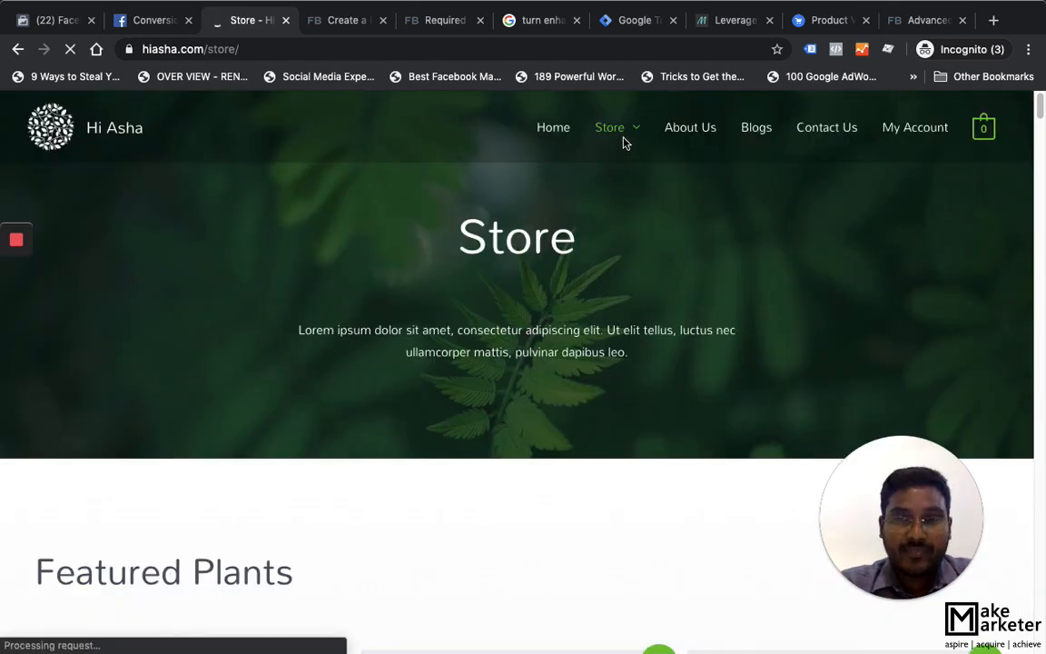
Find the A Peck Of Jade Plant product in the store and add one to the cart
mouse_move(622, 136)
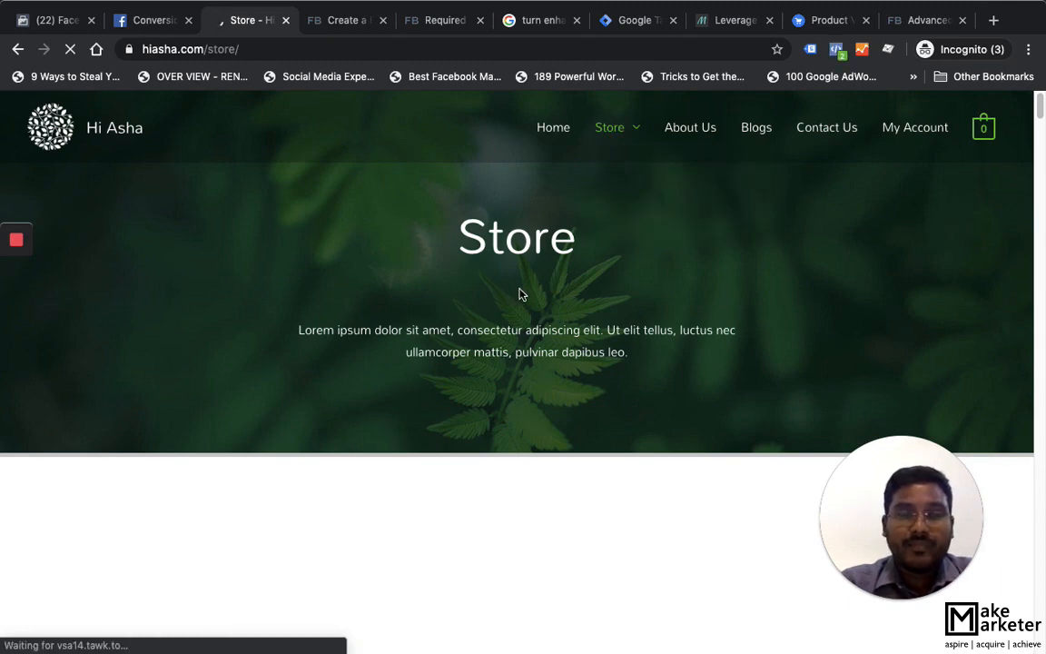
scroll(525, 292, down, 2)
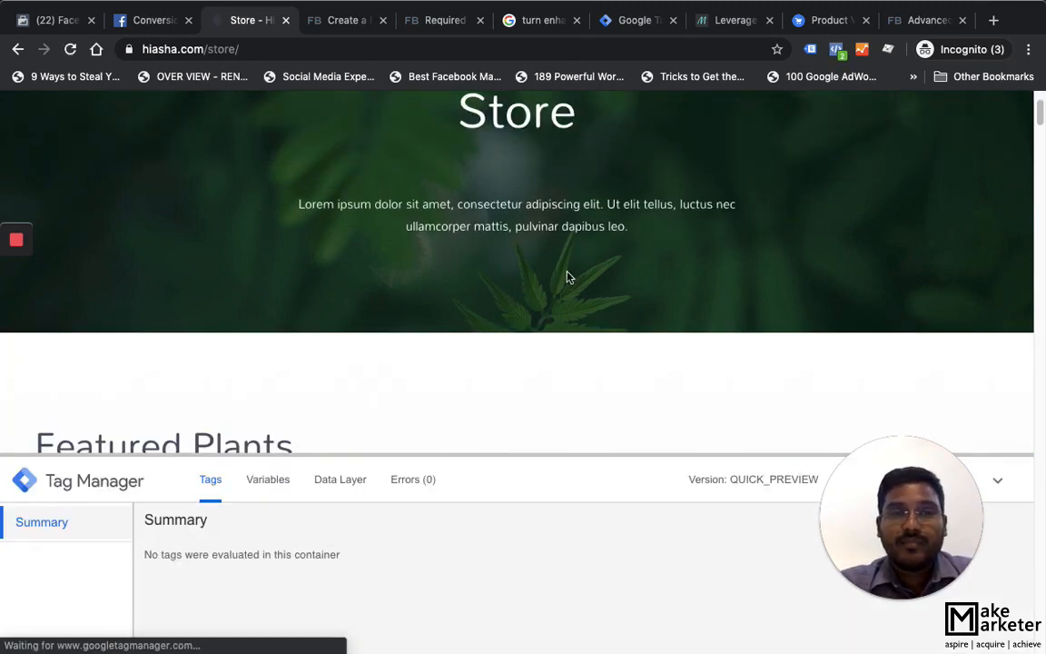
scroll(550, 236, down, 4)
scroll(544, 282, down, 10)
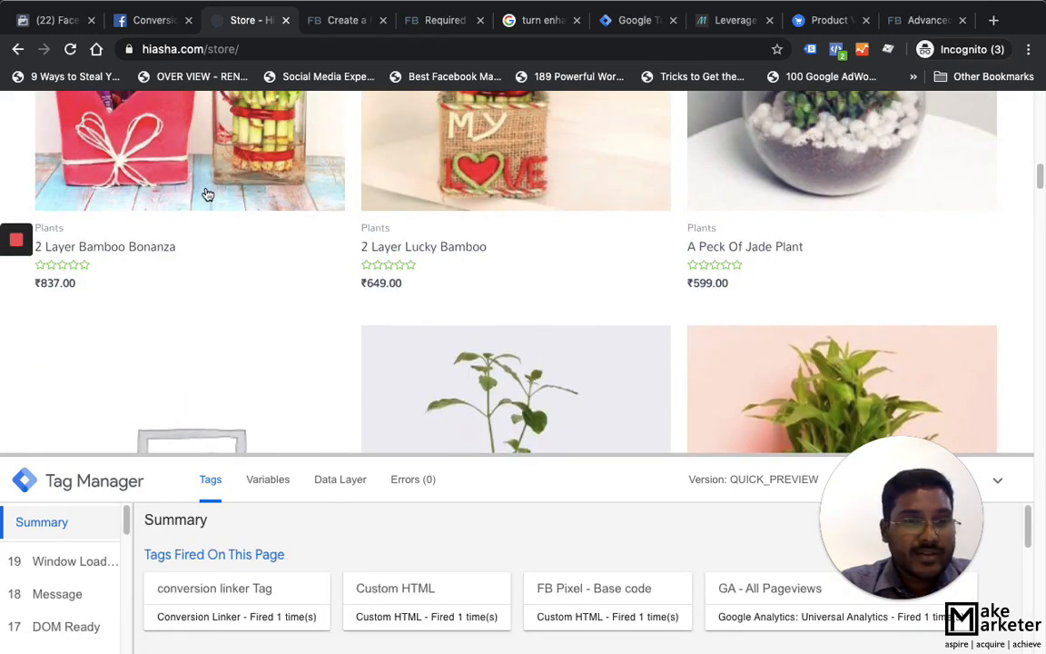
click(834, 160)
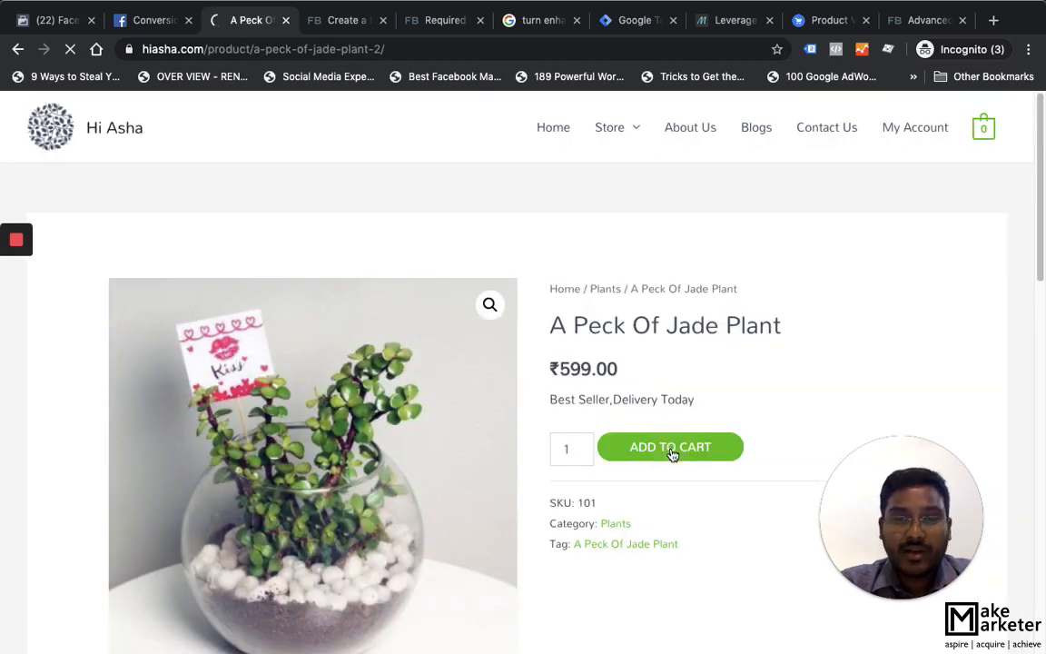
click(672, 448)
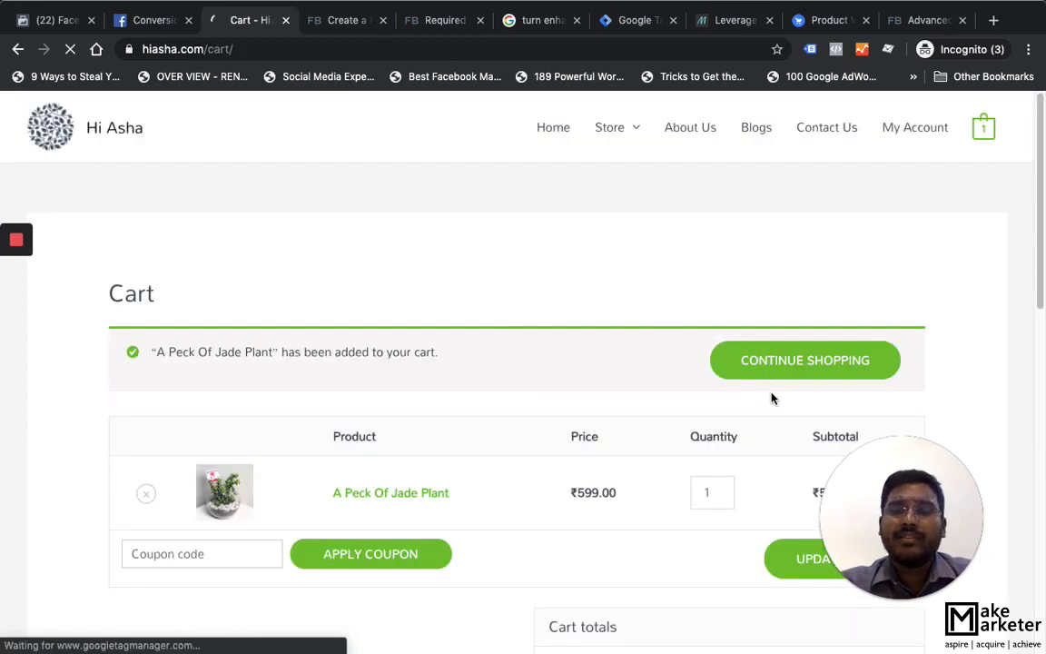
Check out the cart with the prefilled billing details, place the order and view its thank-you page
scroll(758, 368, down, 7)
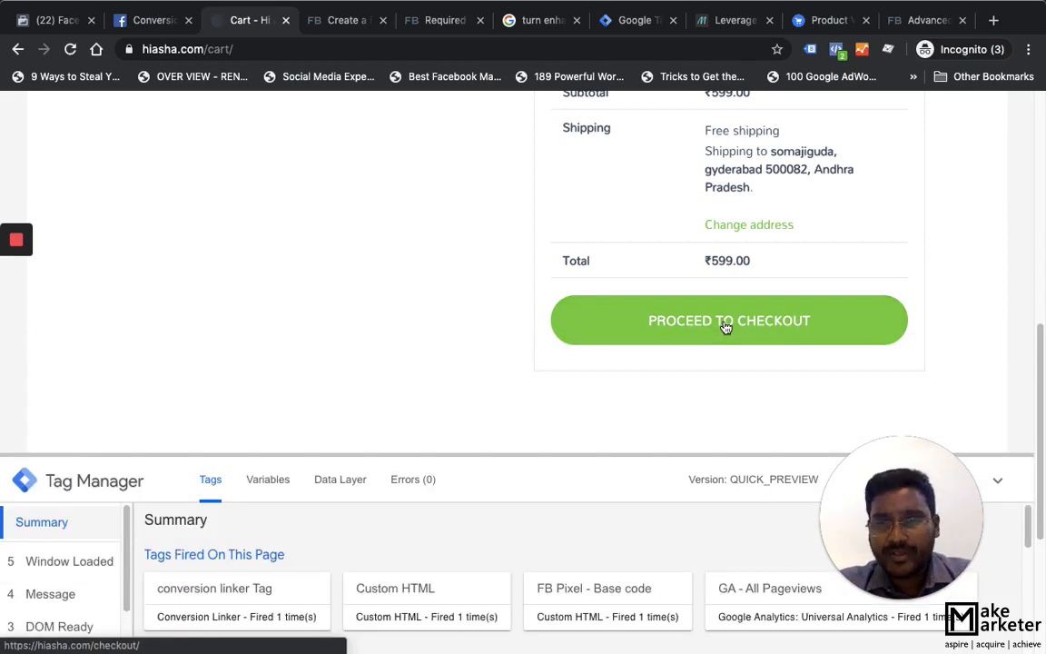
click(726, 327)
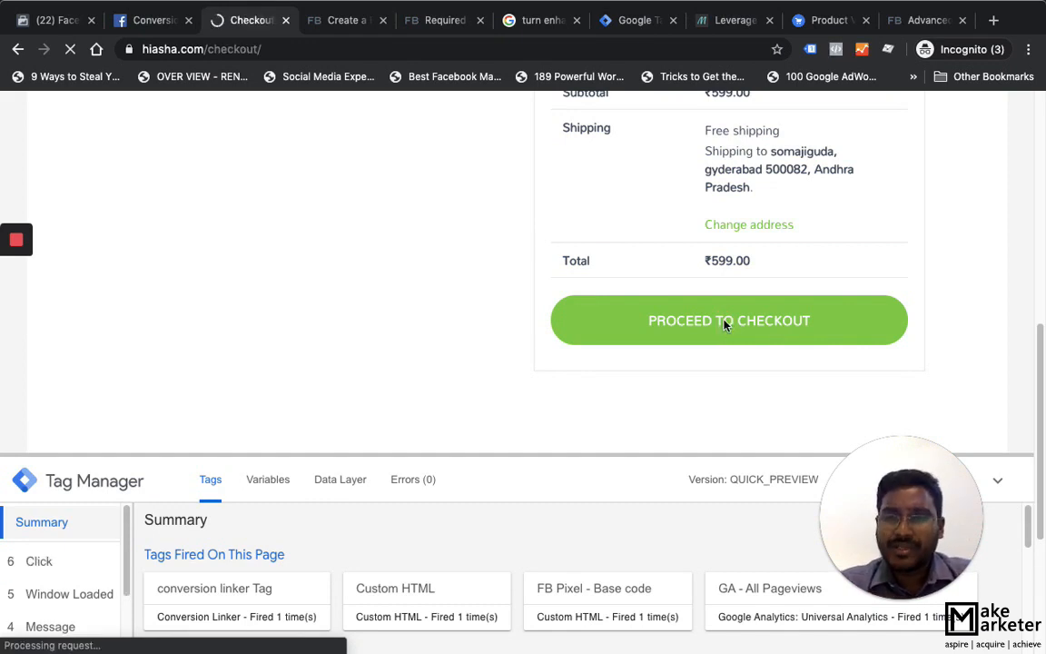
scroll(752, 368, down, 8)
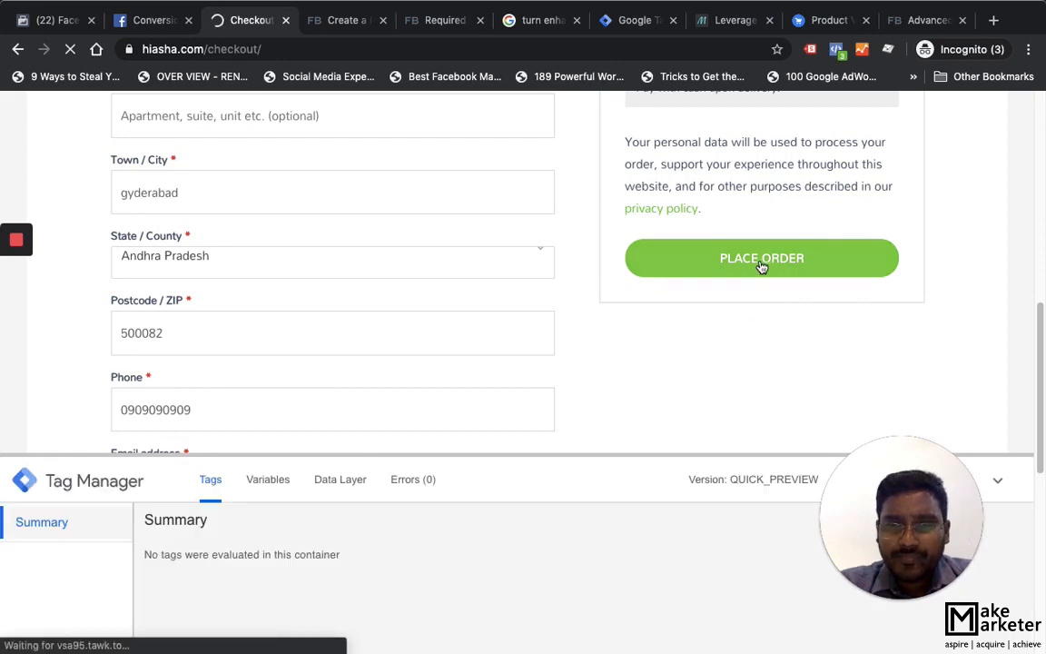
click(760, 263)
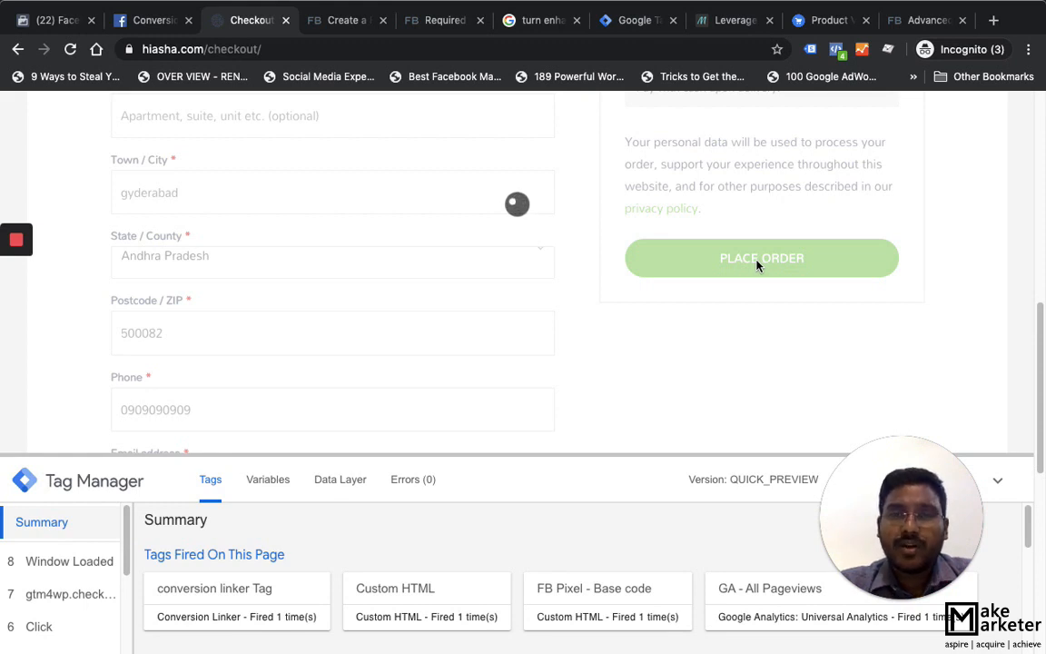
click(628, 22)
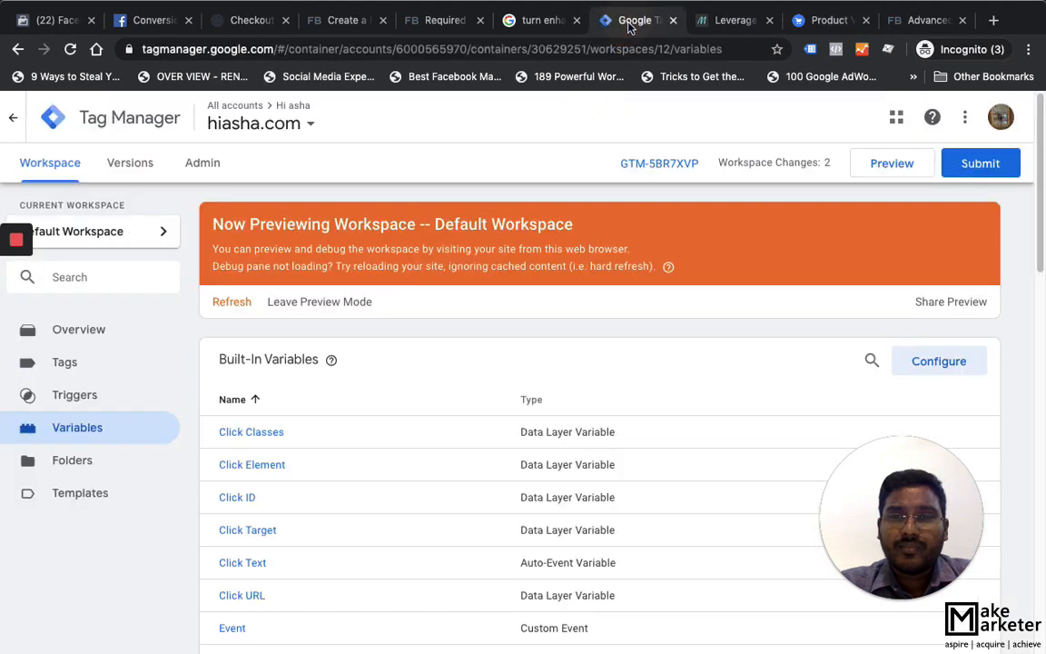
click(253, 21)
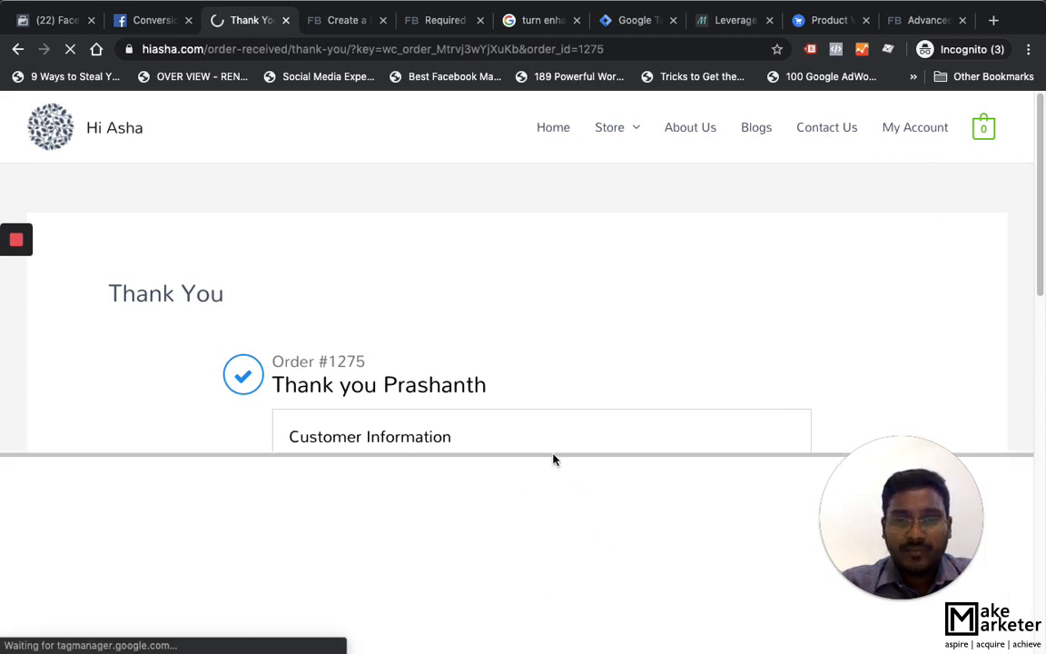
Inspect the fired FB Purchase Event tag's properties in the debug pane and highlight part of the value parameter in its HTML
drag(553, 453, 556, 410)
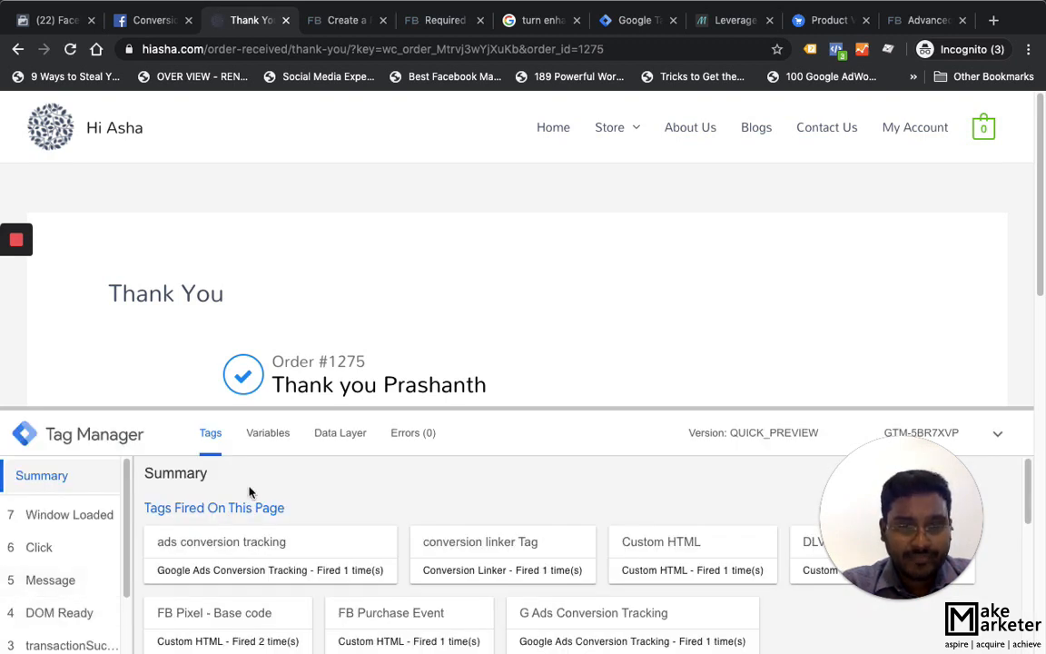
click(370, 618)
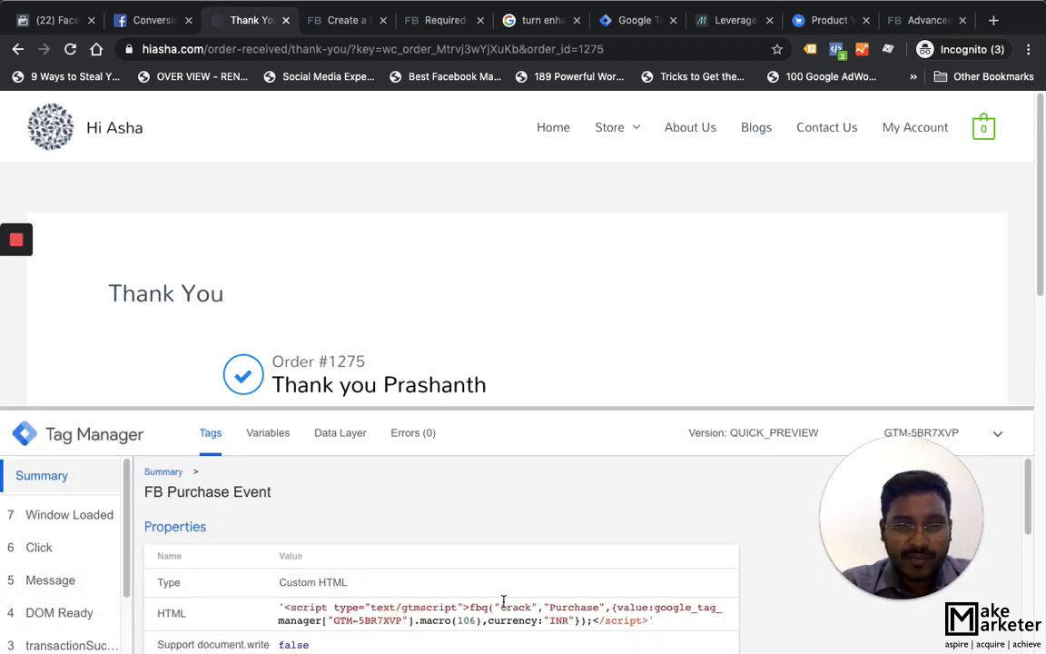
scroll(490, 603, down, 1)
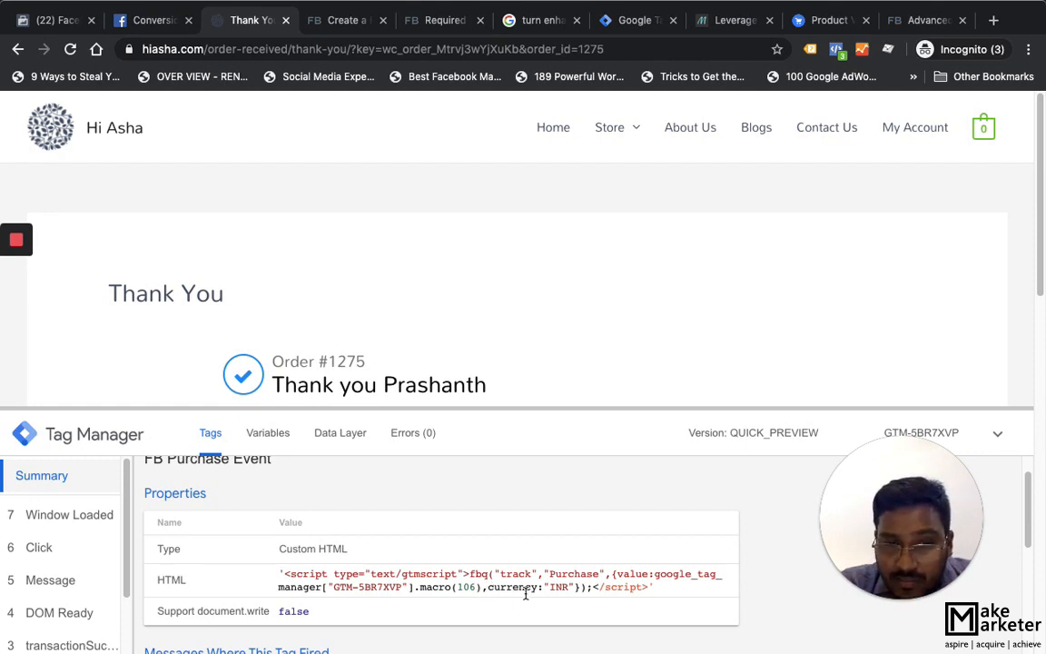
scroll(525, 595, down, 1)
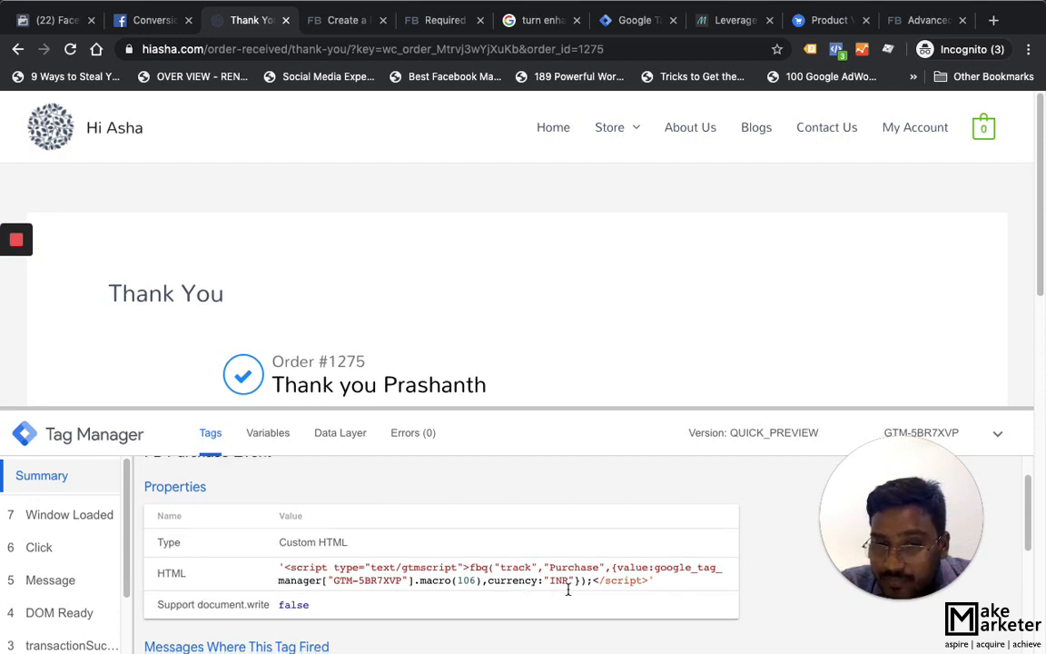
double_click(657, 569)
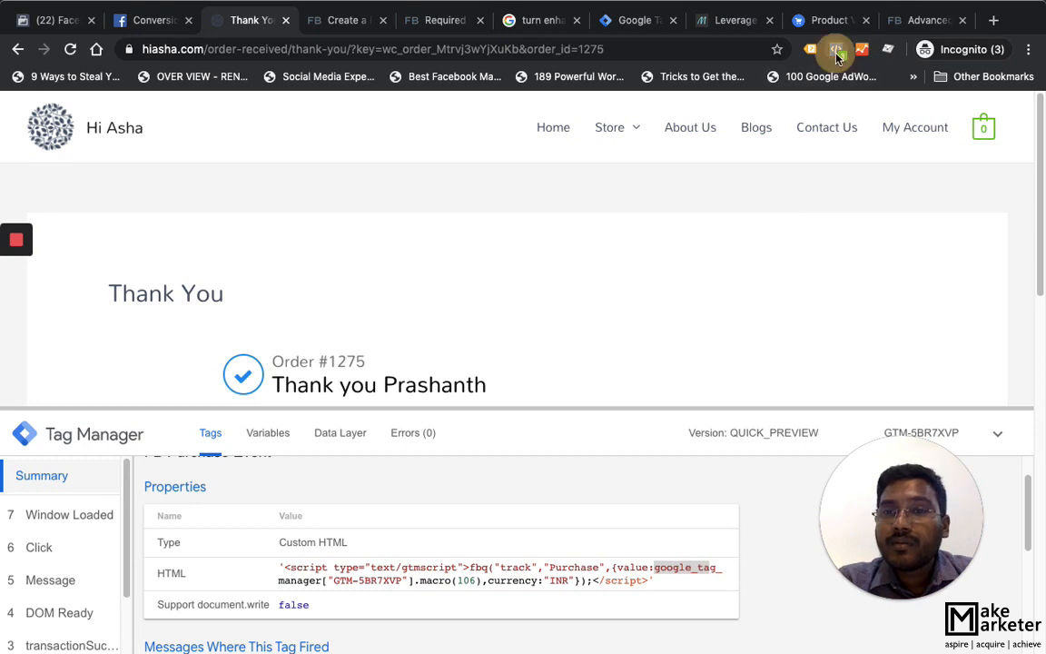
Inspect the custom parameters sent with the Purchase event in Facebook Pixel Helper
click(837, 50)
click(547, 232)
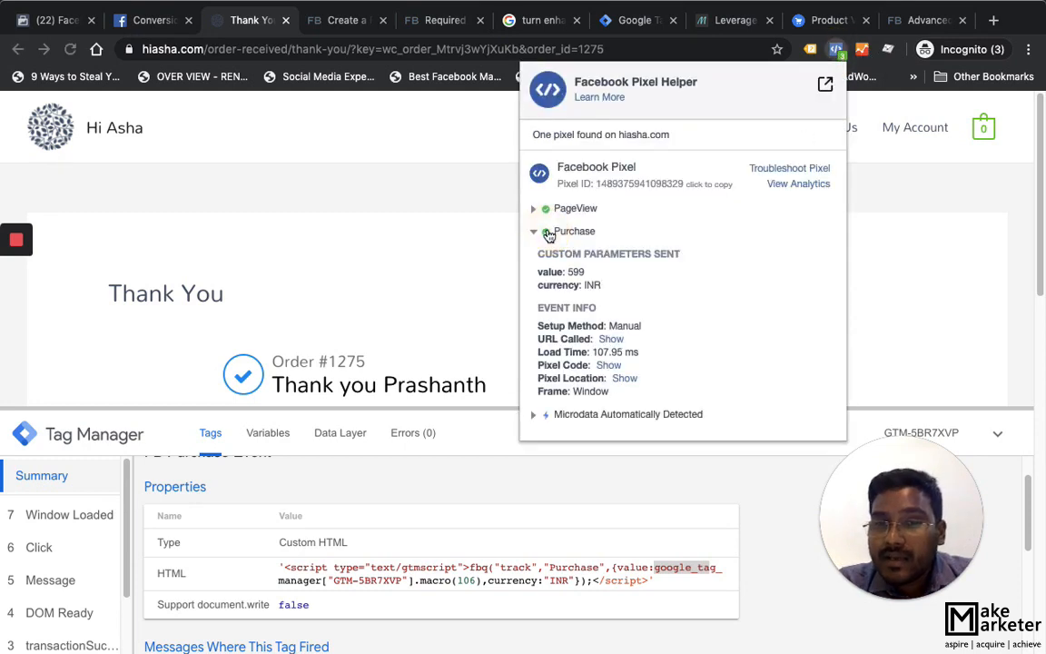
Highlight the value sent with the Purchase event in Facebook Pixel Helper
drag(587, 273, 571, 272)
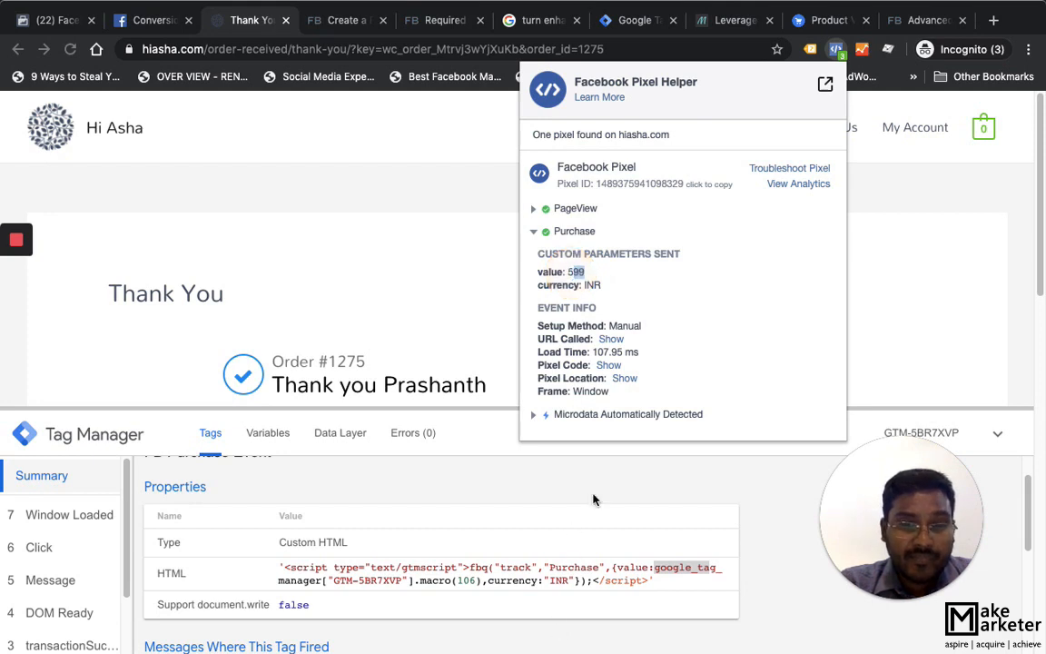
click(594, 275)
click(584, 274)
drag(585, 273, 574, 273)
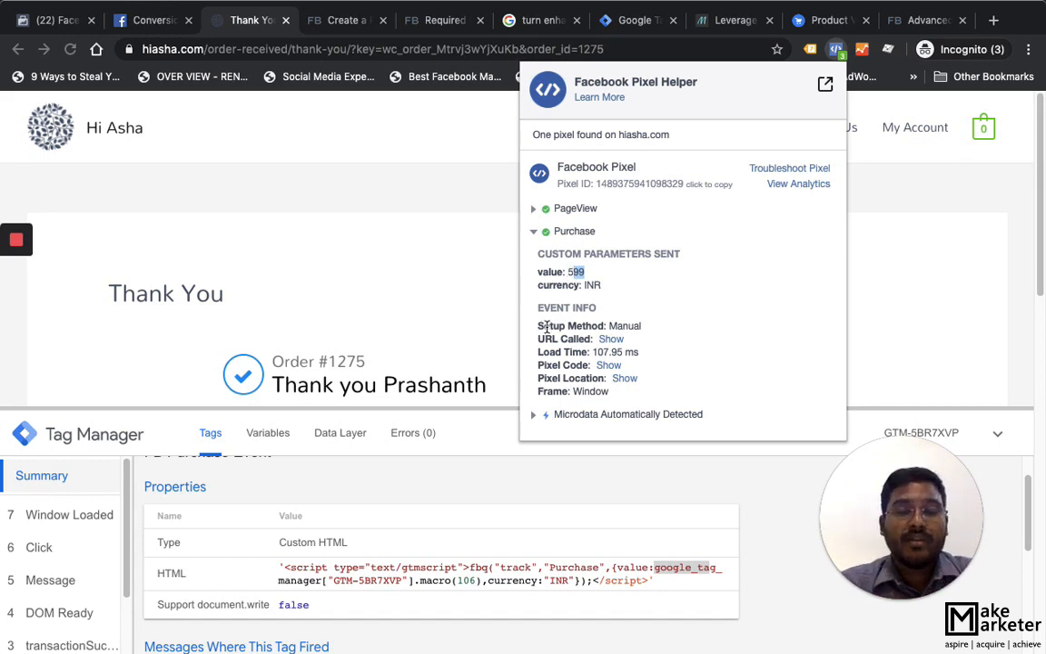
In Tag Manager, sort the tags by most recently edited, open FB Purchase Event and highlight the value and currency parameters in its HTML
click(636, 20)
scroll(363, 481, down, 15)
scroll(205, 436, up, 15)
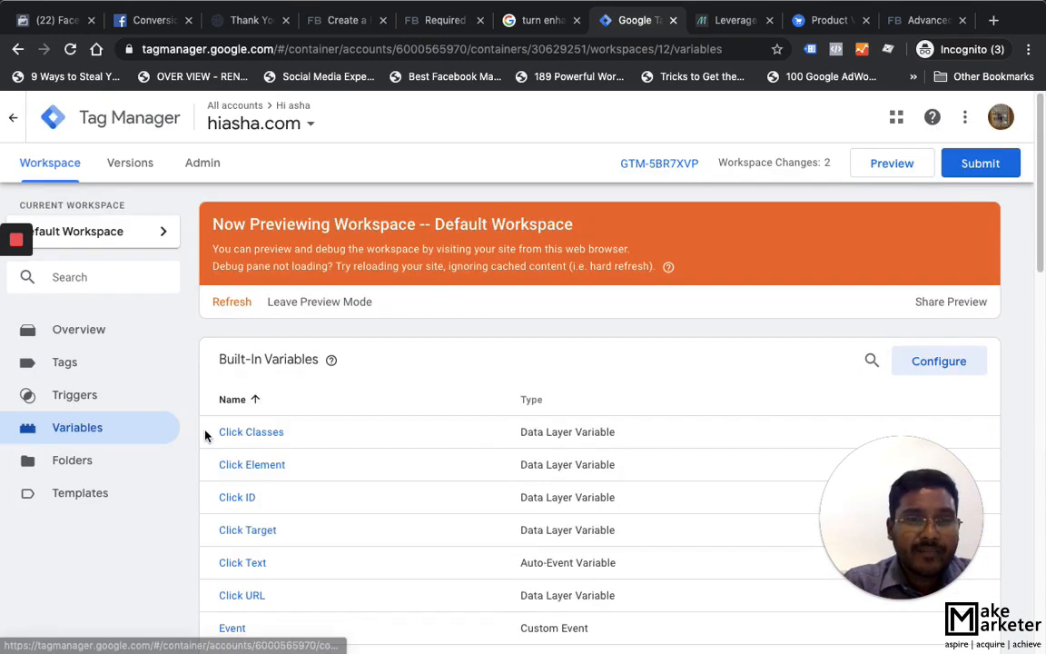
click(98, 365)
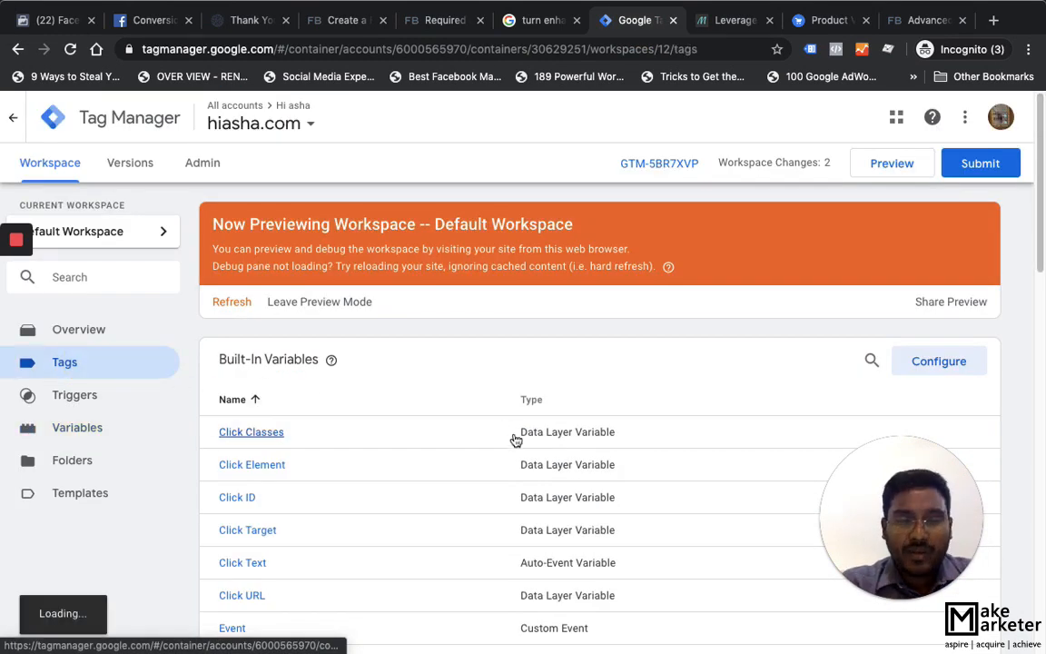
scroll(363, 491, down, 4)
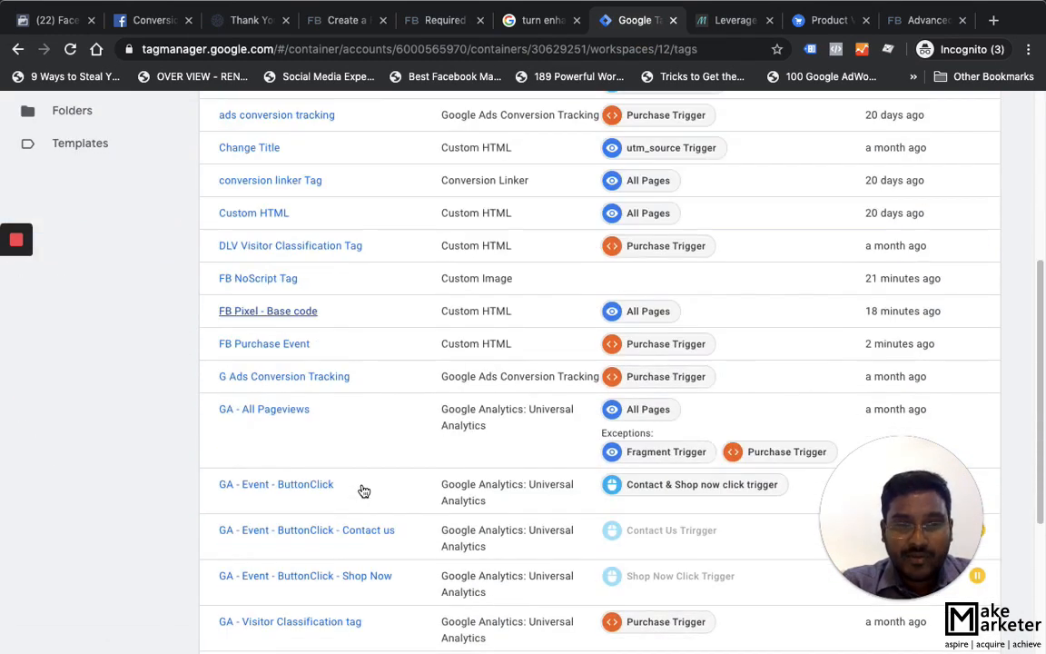
scroll(359, 472, up, 3)
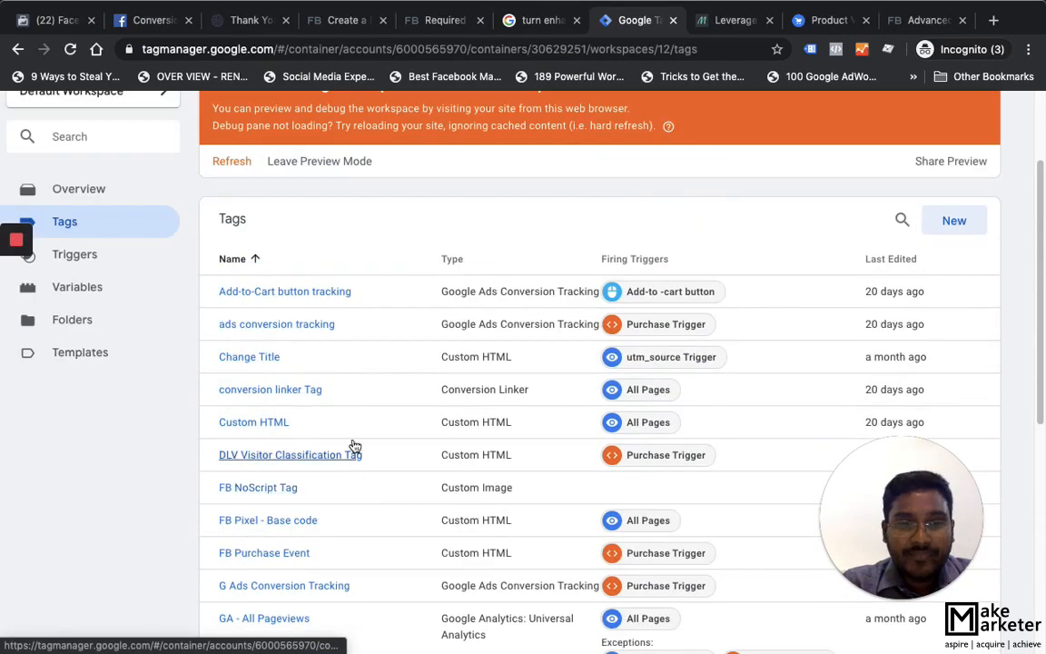
click(890, 262)
click(894, 262)
click(293, 292)
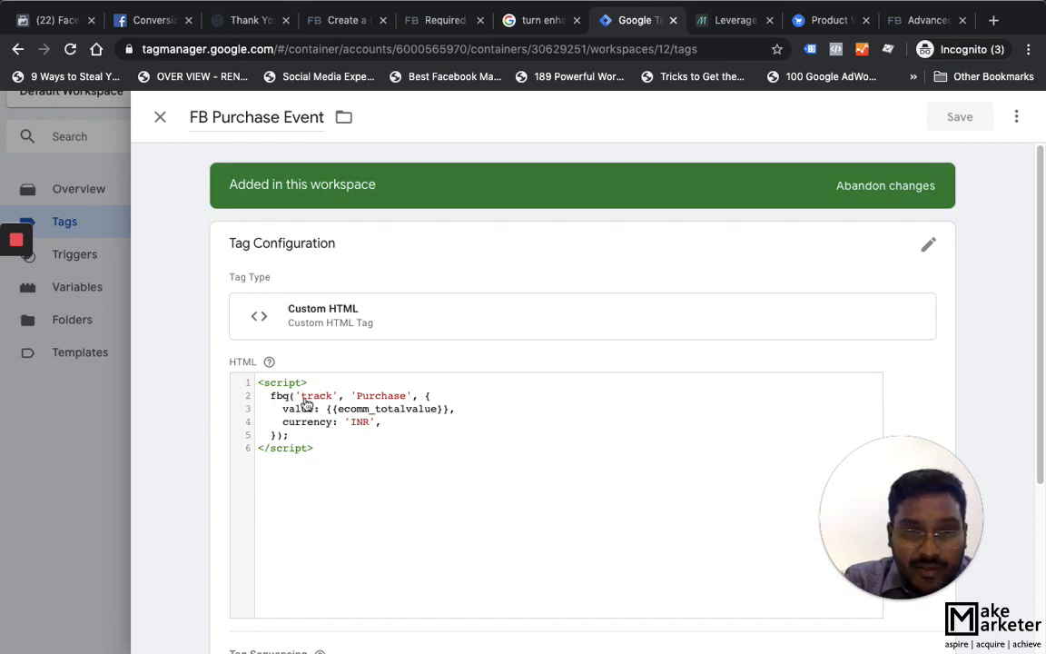
click(426, 398)
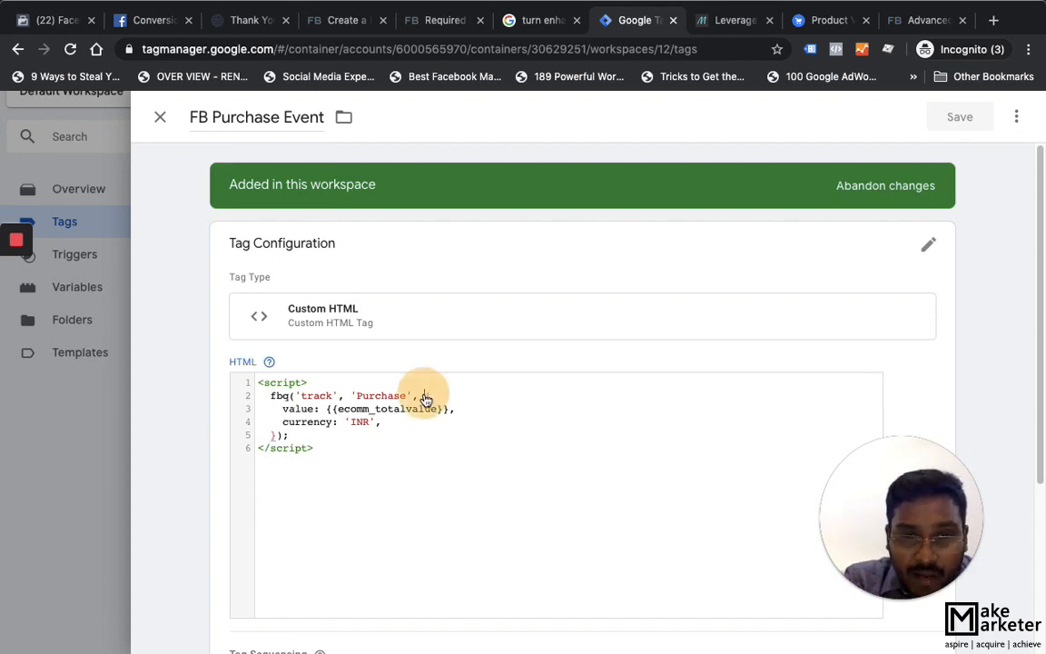
drag(426, 398, 440, 438)
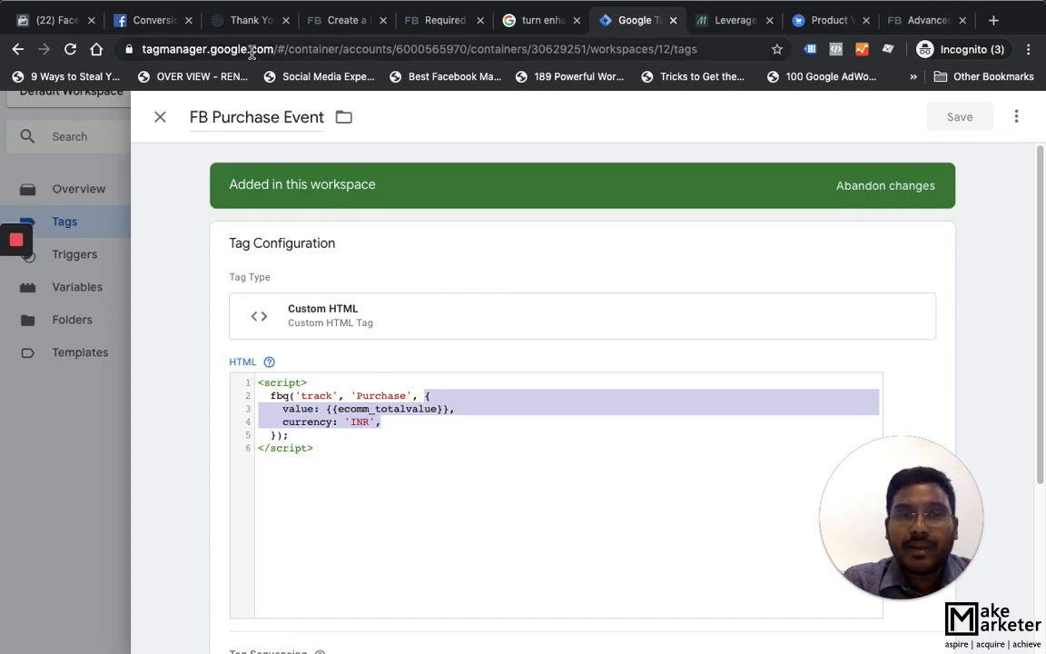
Recheck the Purchase event's custom parameters in Facebook Pixel Helper on the store's thank-you page and highlight the value
click(234, 20)
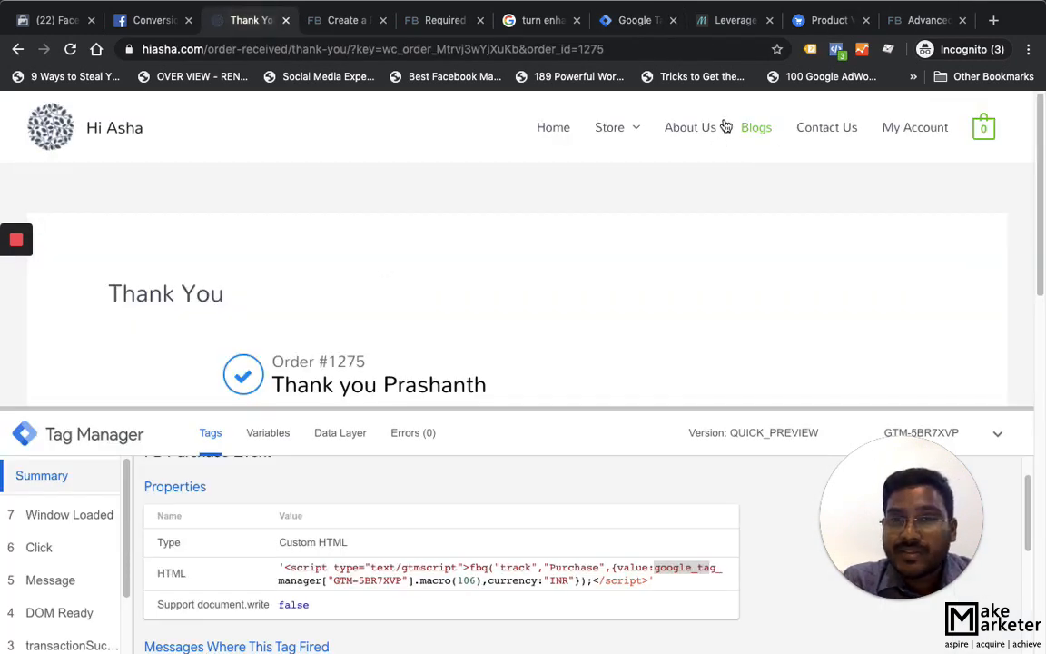
click(838, 51)
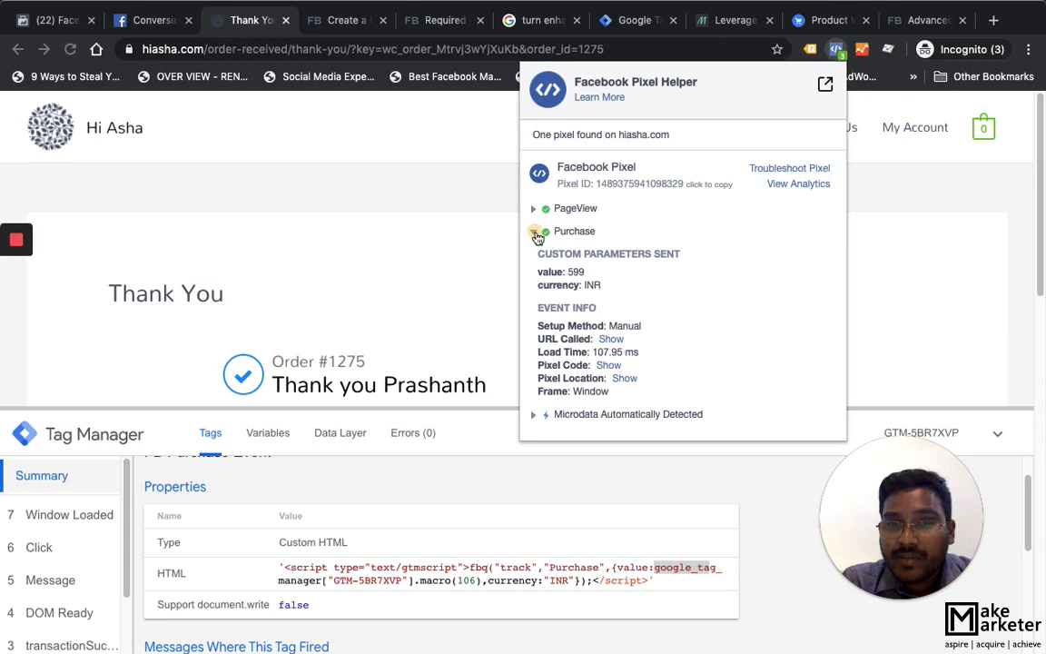
click(536, 230)
click(544, 231)
click(601, 289)
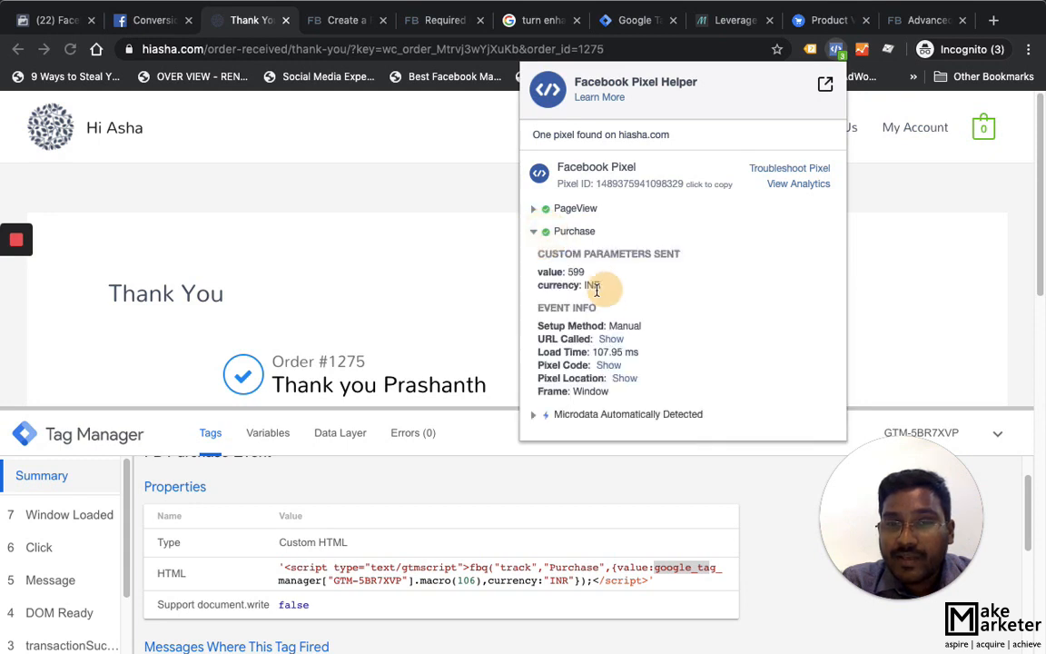
click(587, 274)
double_click(575, 271)
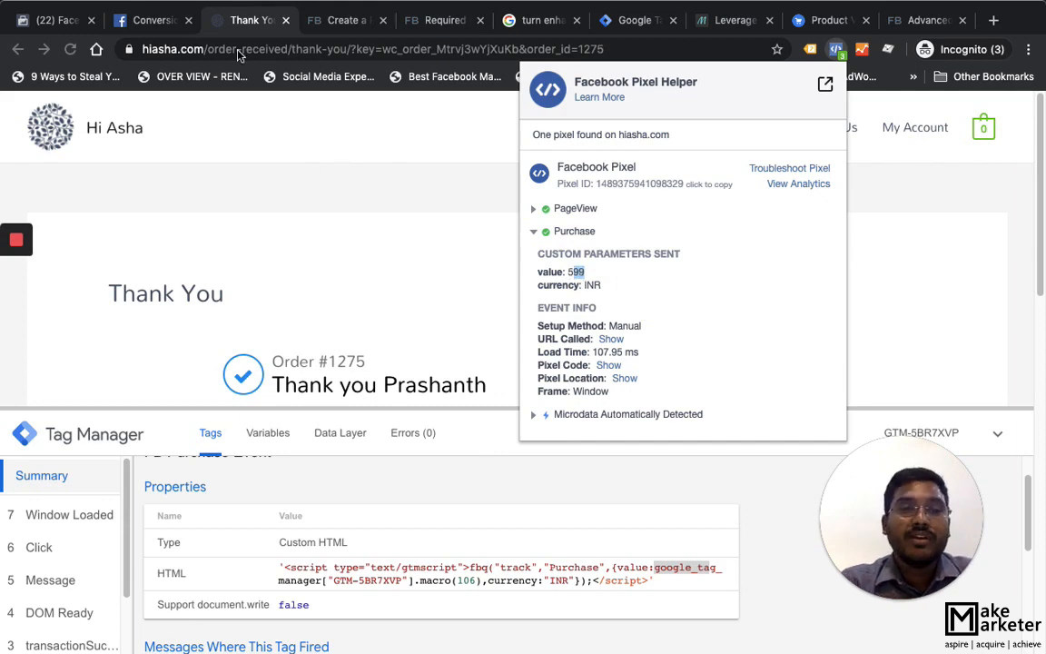
click(396, 241)
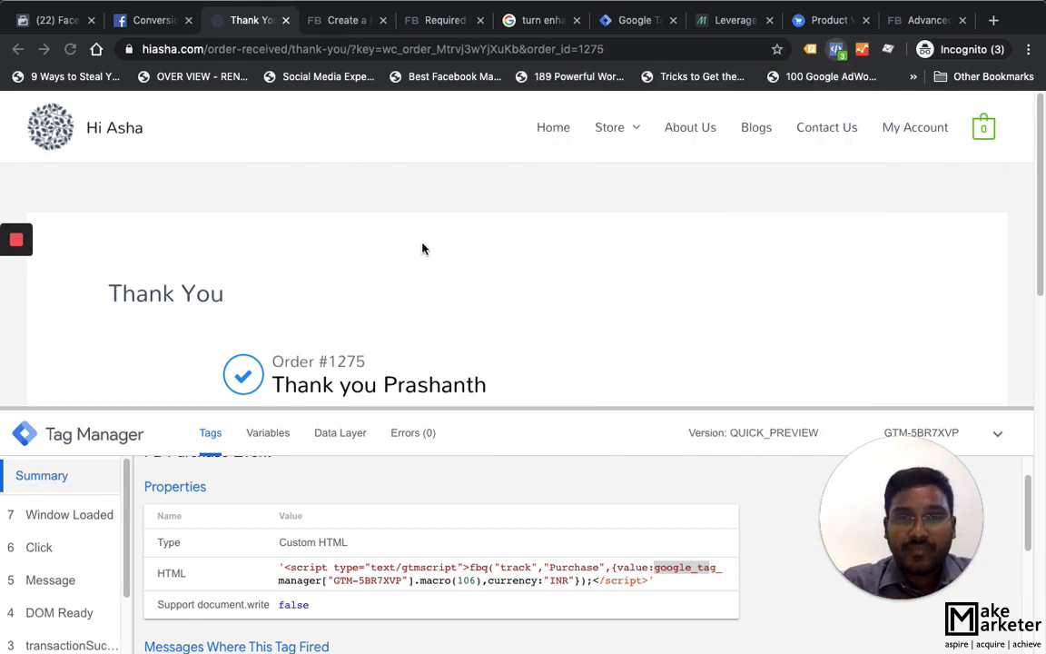
Finish the Install Pixel Code setup in Facebook Events Manager and show the available audience creation options
click(50, 24)
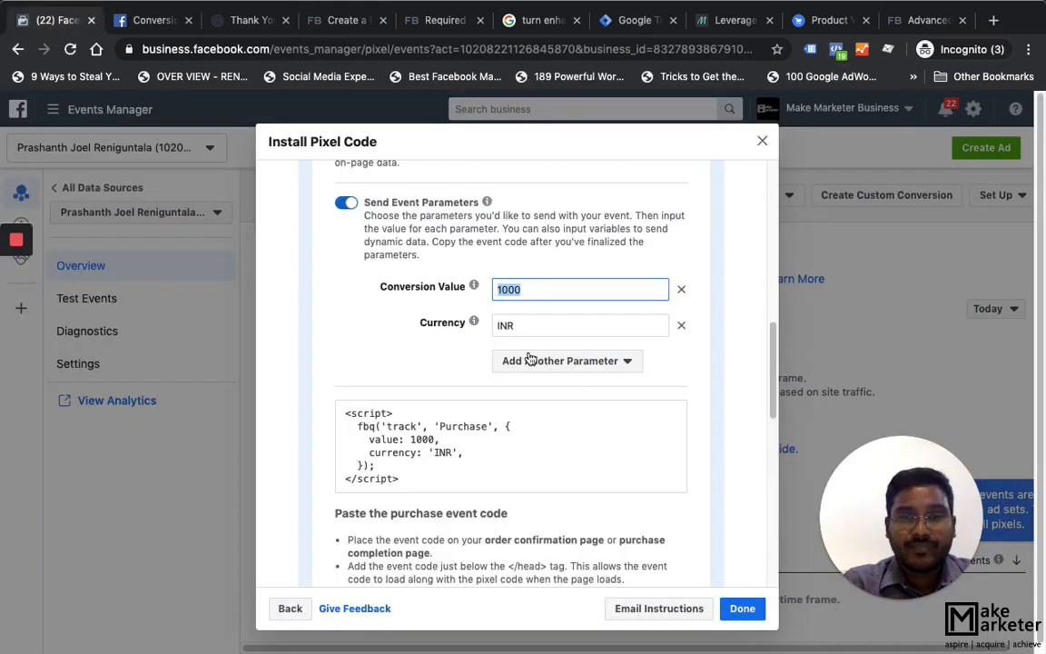
click(743, 618)
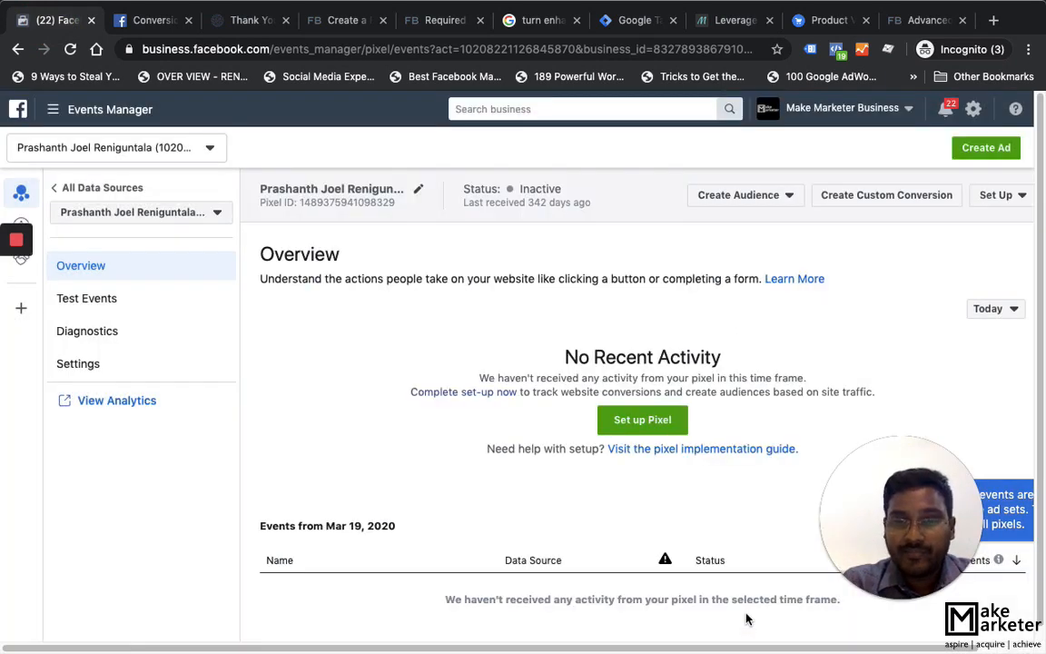
scroll(701, 442, down, 1)
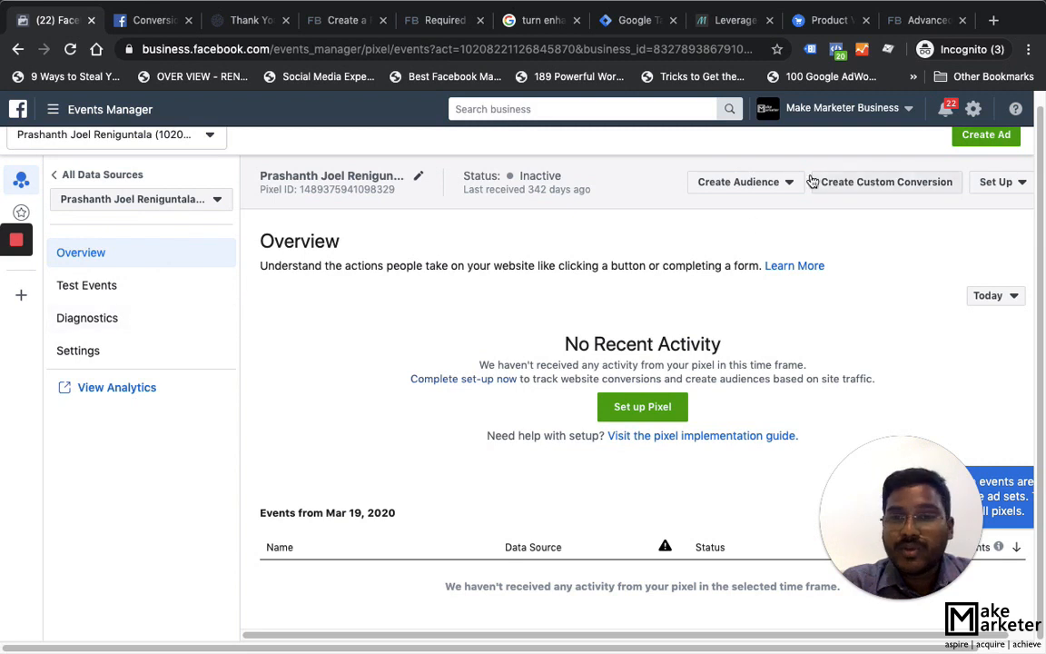
click(762, 185)
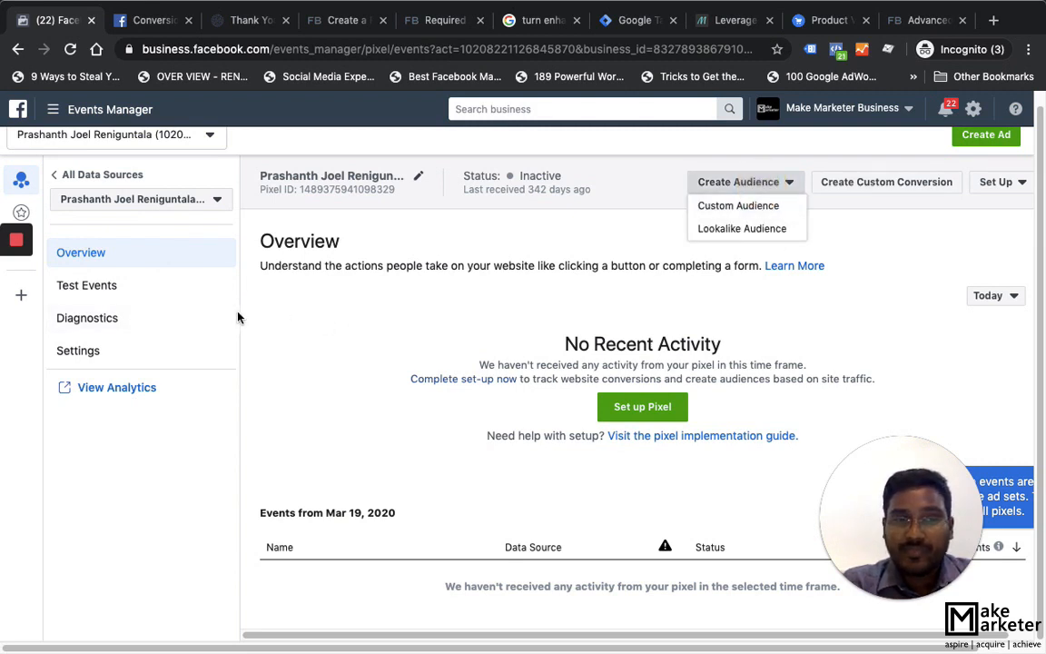
Look through the pixel's Test Events, Diagnostics, Analytics and Overview pages, closing the separate Analytics page
click(89, 285)
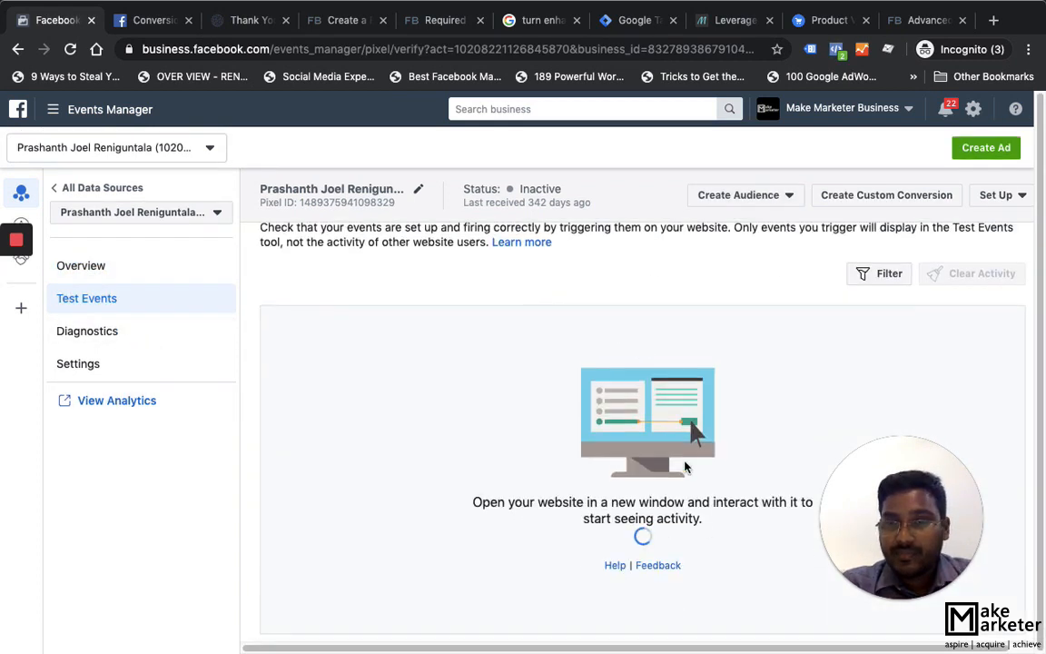
scroll(665, 551, down, 2)
scroll(666, 552, up, 2)
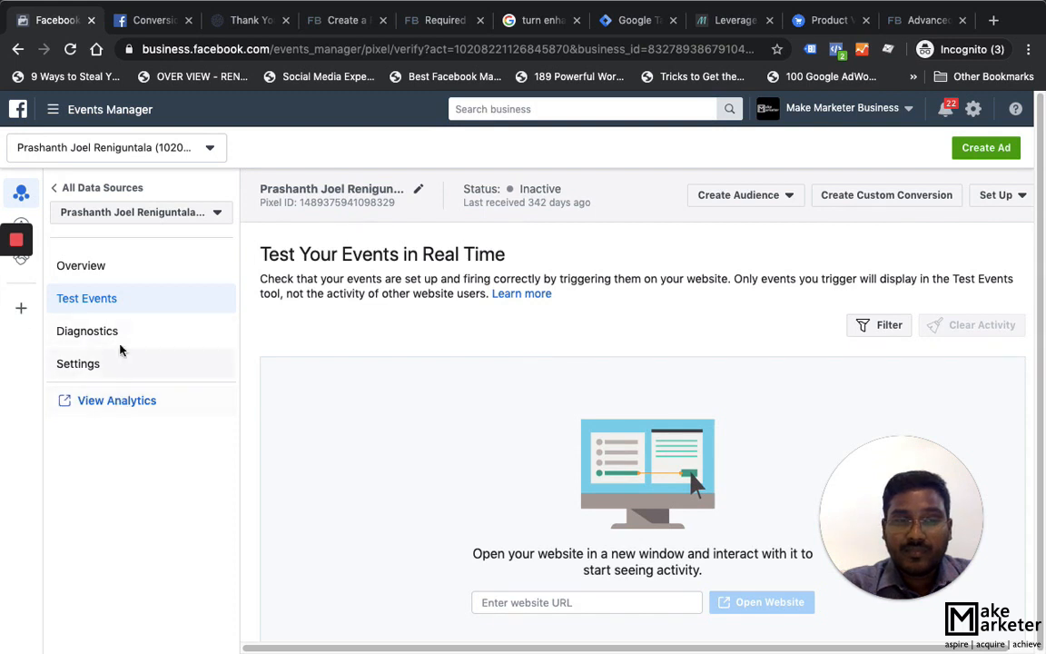
click(118, 401)
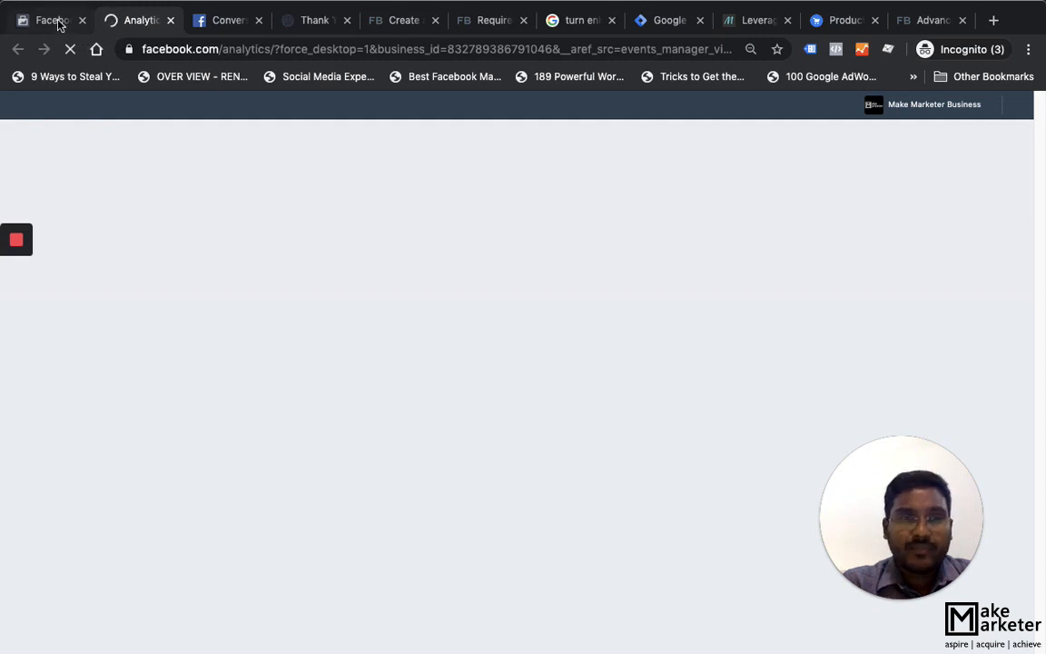
click(54, 22)
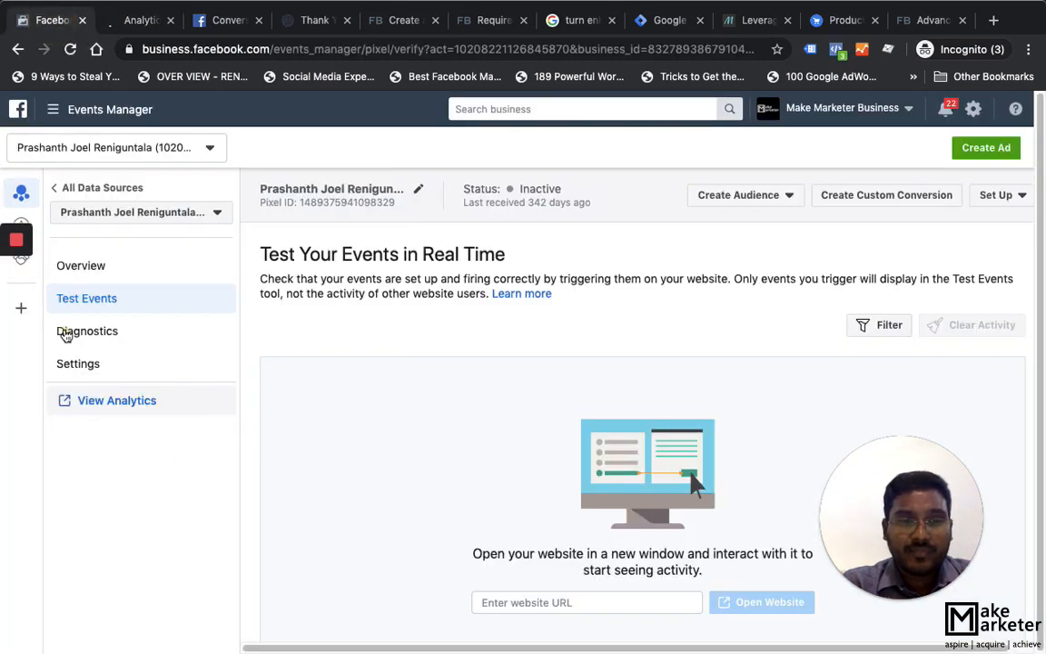
click(164, 340)
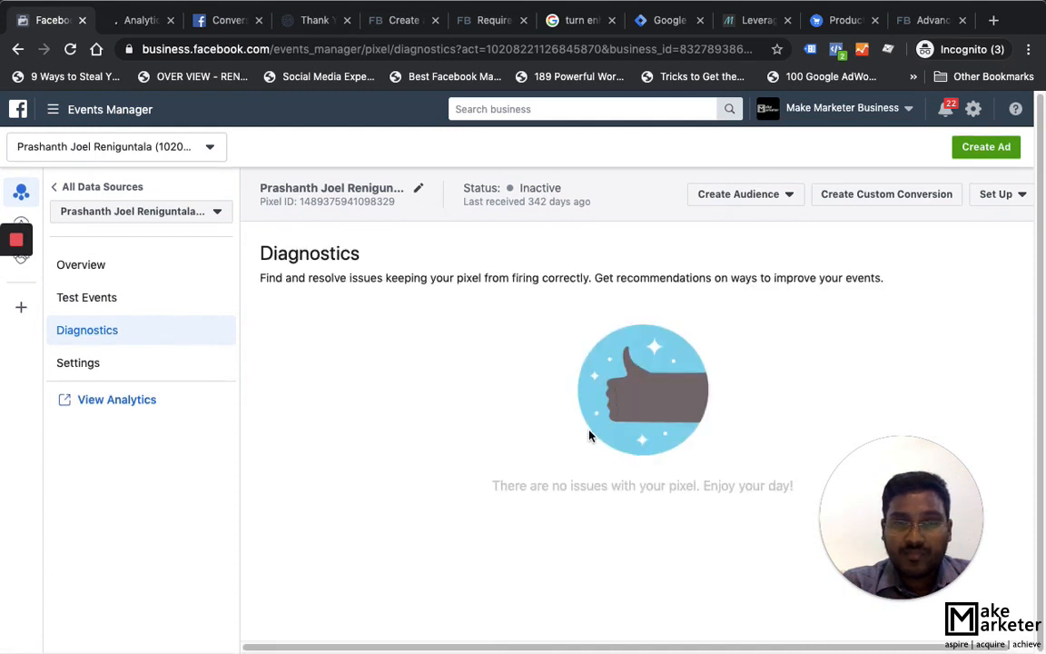
click(136, 20)
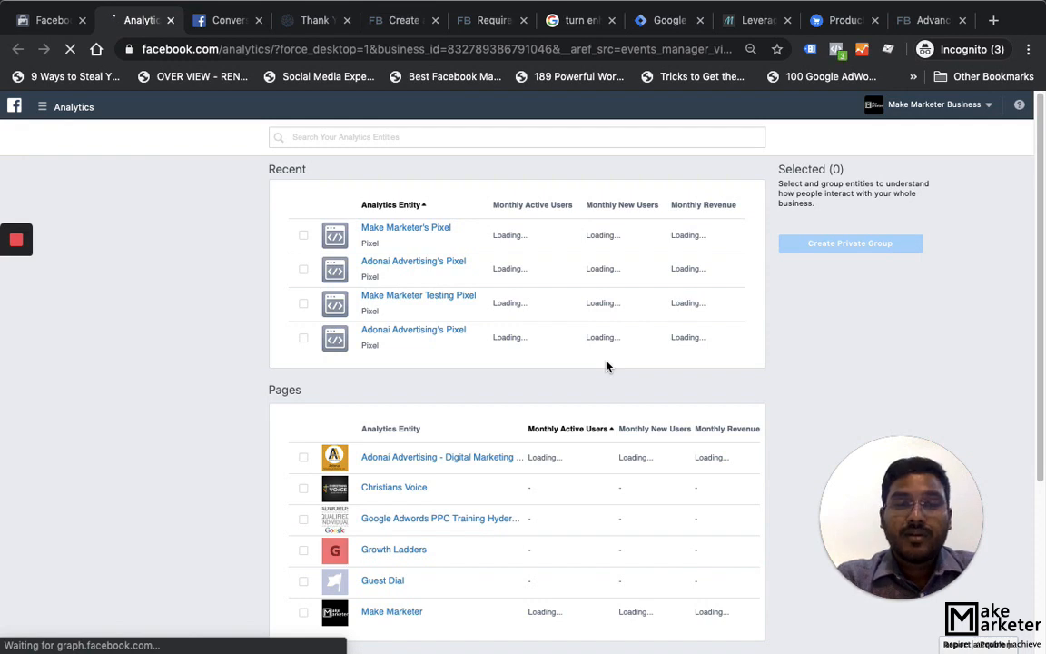
click(173, 20)
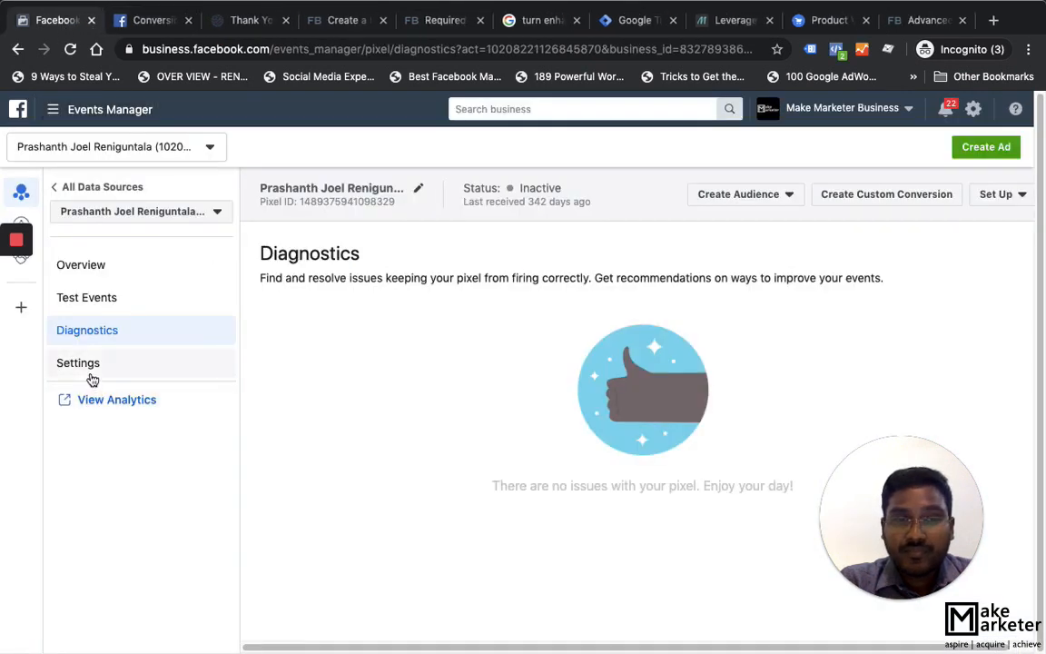
click(88, 266)
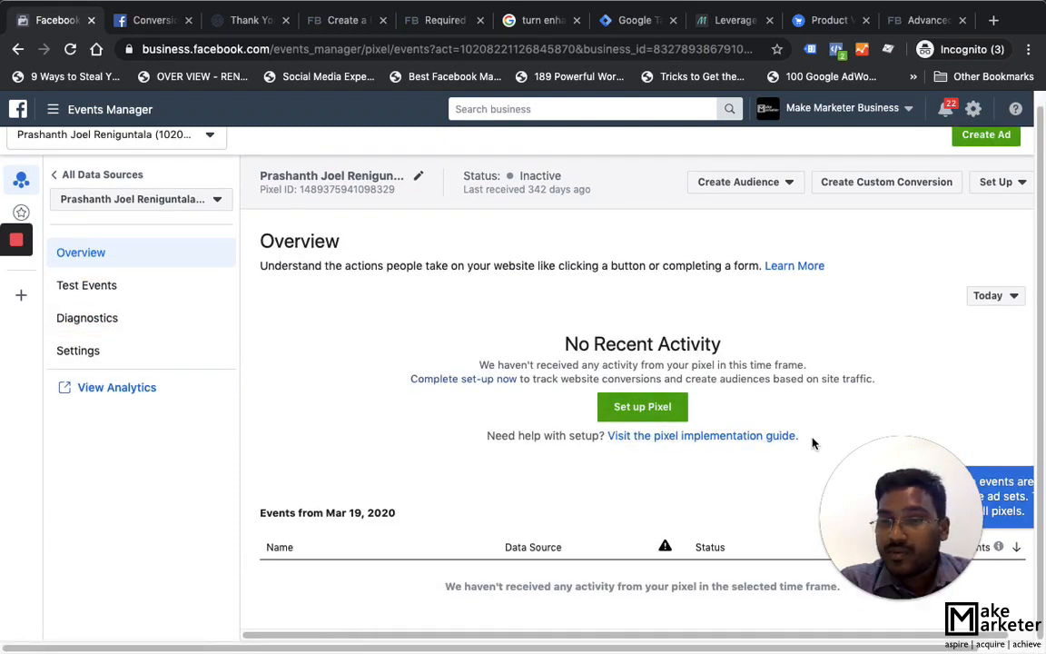
scroll(581, 409, up, 1)
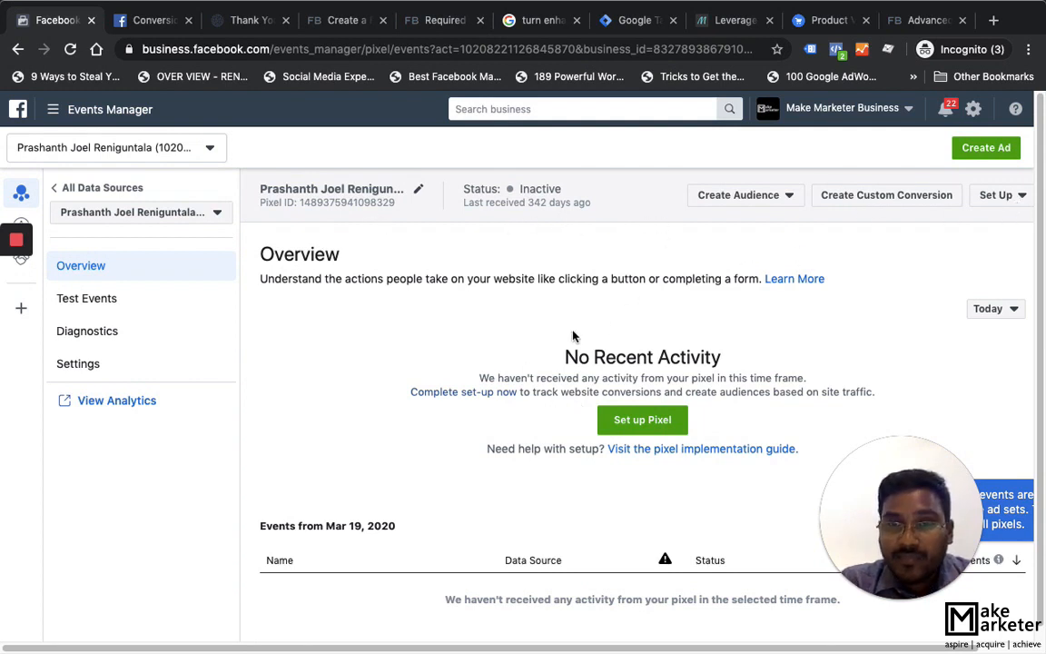
Examine the pixel's settings for cookies, Advanced Matching, event setup and traffic permissions, and return to its overview
click(82, 365)
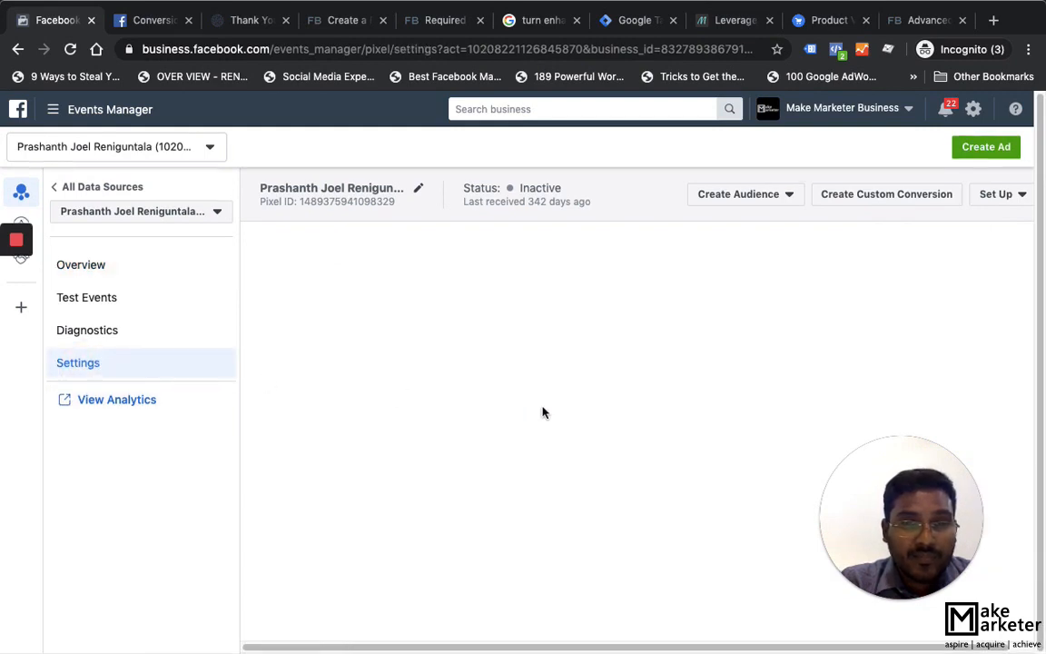
scroll(563, 469, down, 8)
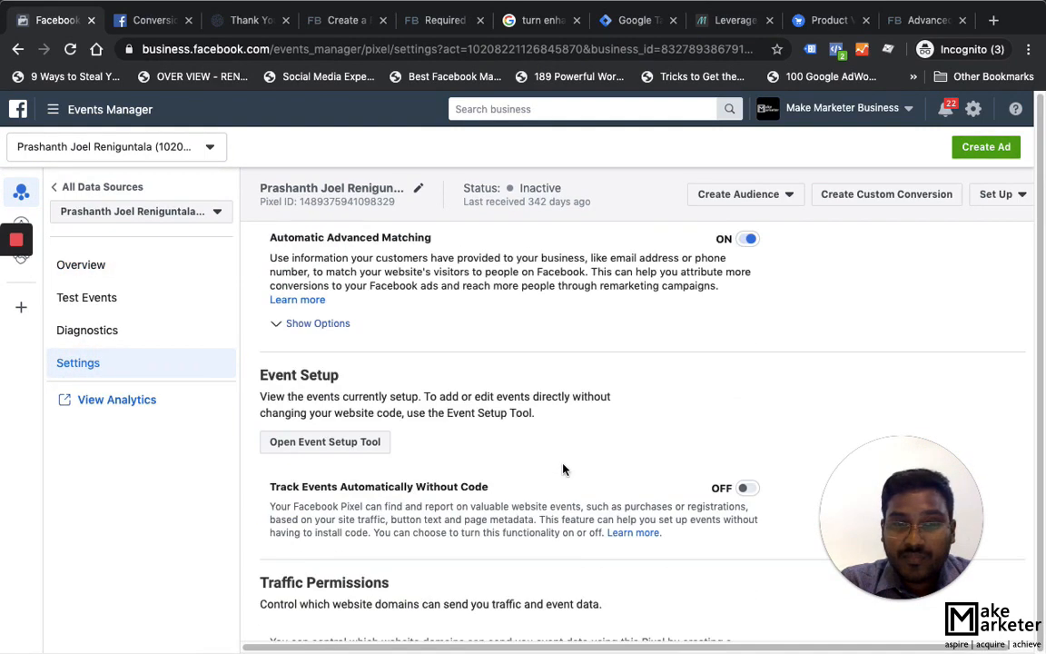
scroll(563, 470, up, 5)
scroll(564, 469, down, 3)
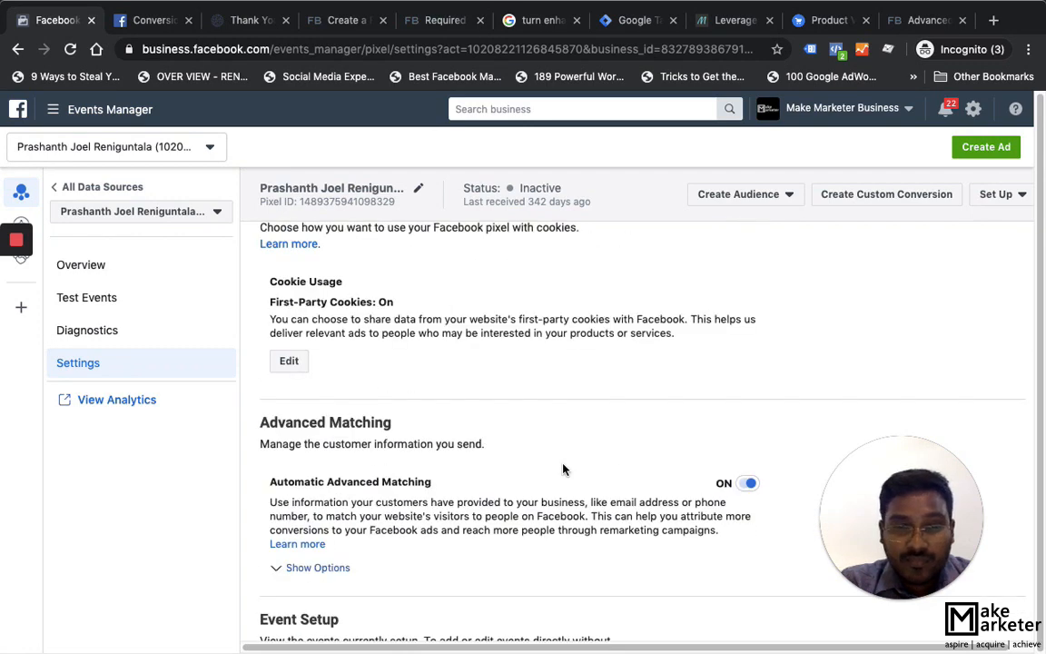
scroll(563, 469, down, 5)
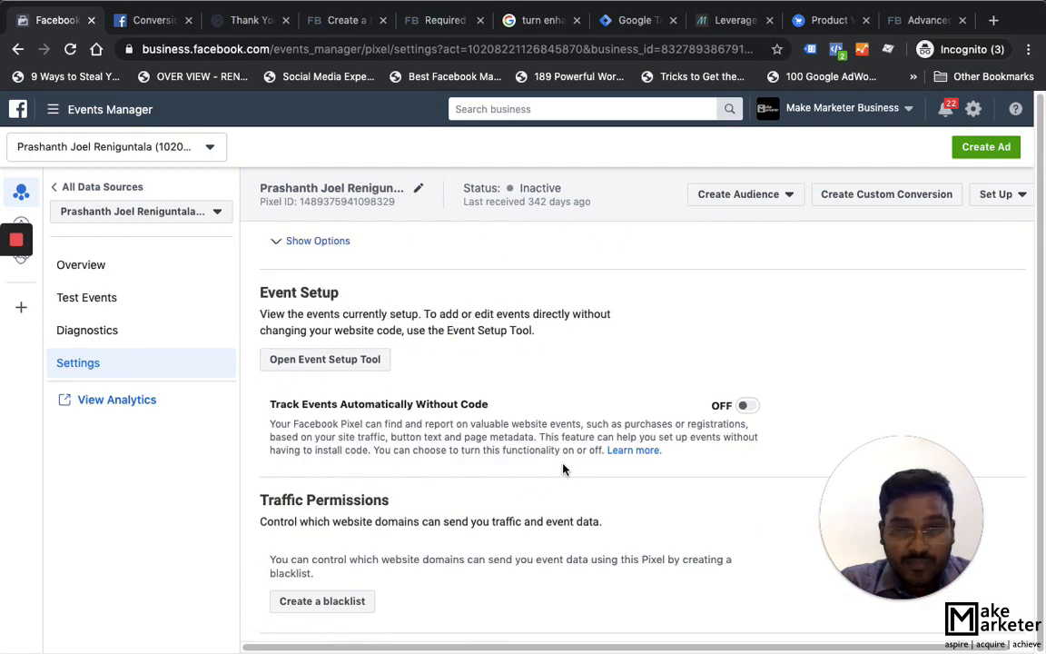
scroll(563, 469, up, 3)
scroll(563, 470, up, 3)
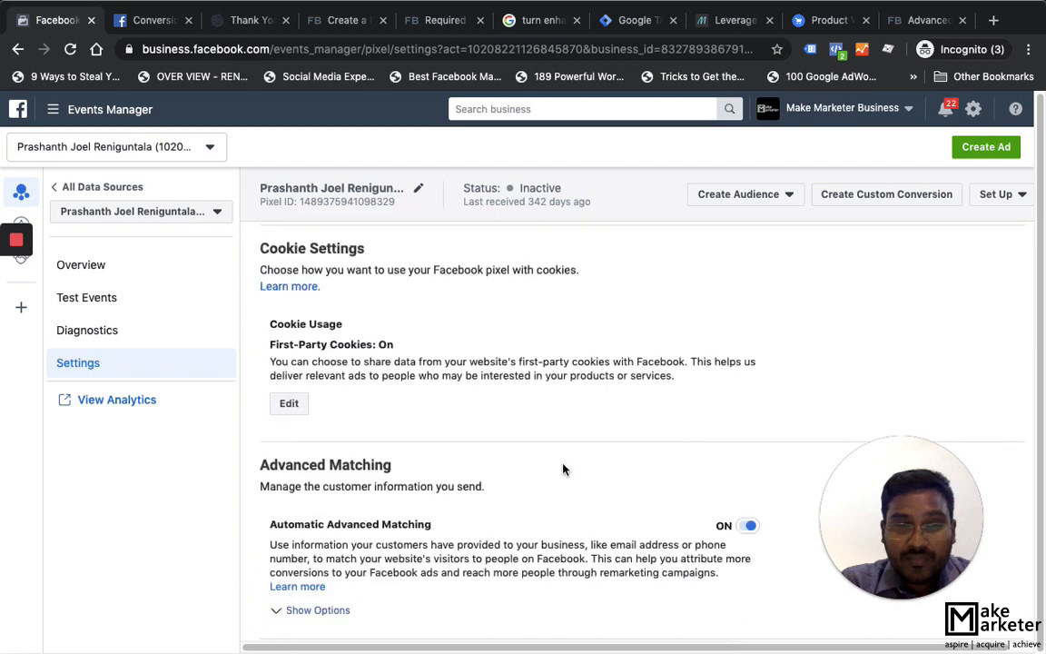
scroll(563, 470, up, 5)
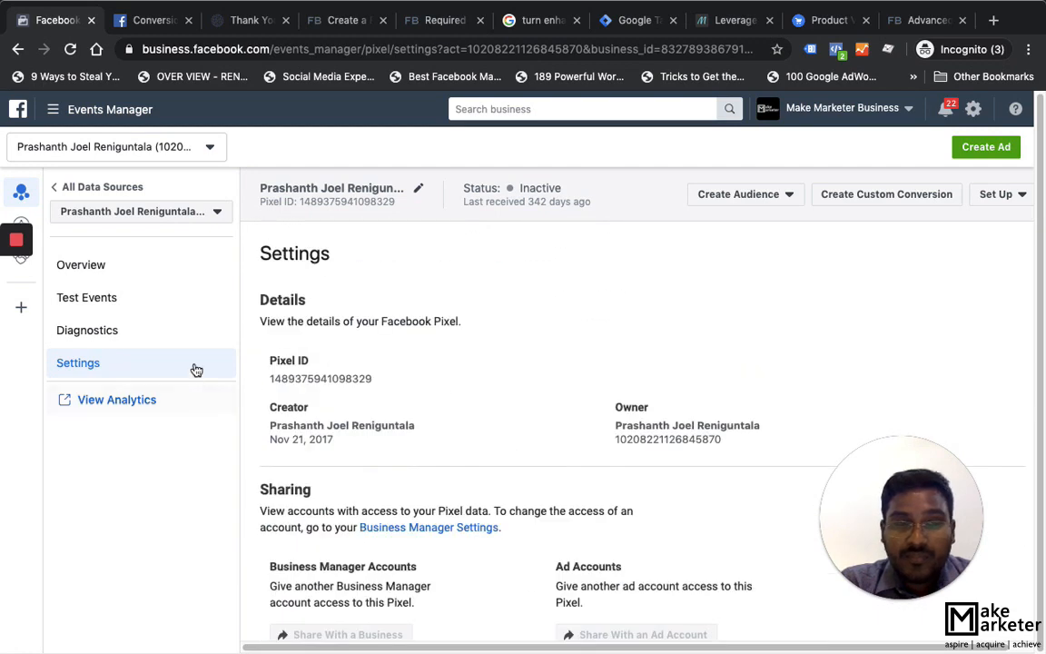
click(90, 298)
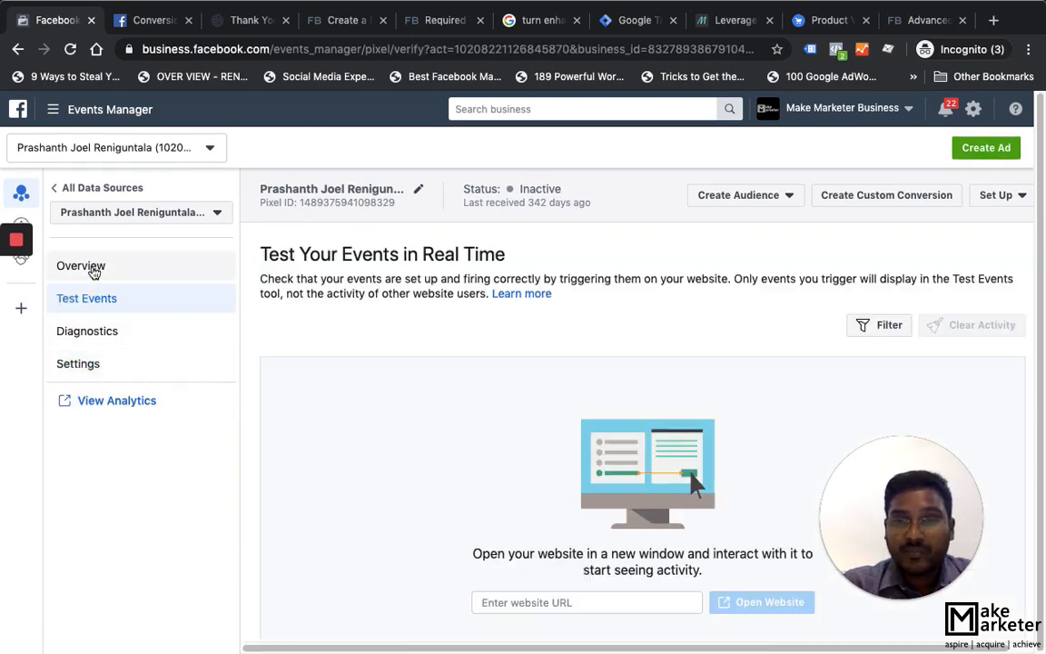
click(94, 269)
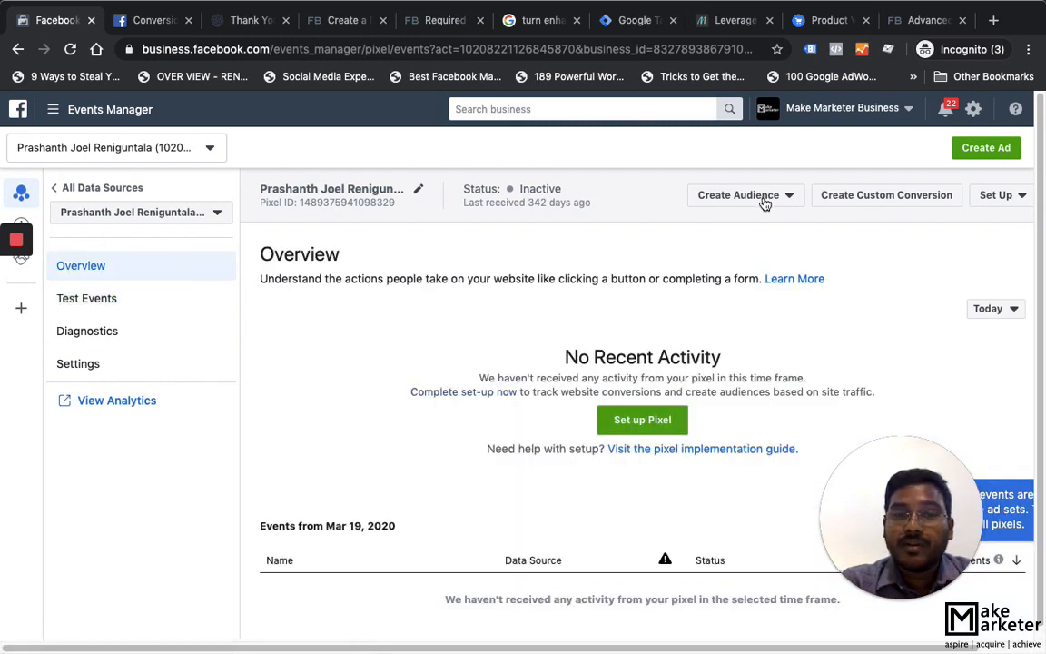
Show the audience creation options and recheck the PageView and Purchase event details in Facebook Pixel Helper on the store's thank-you page
scroll(767, 375, down, 1)
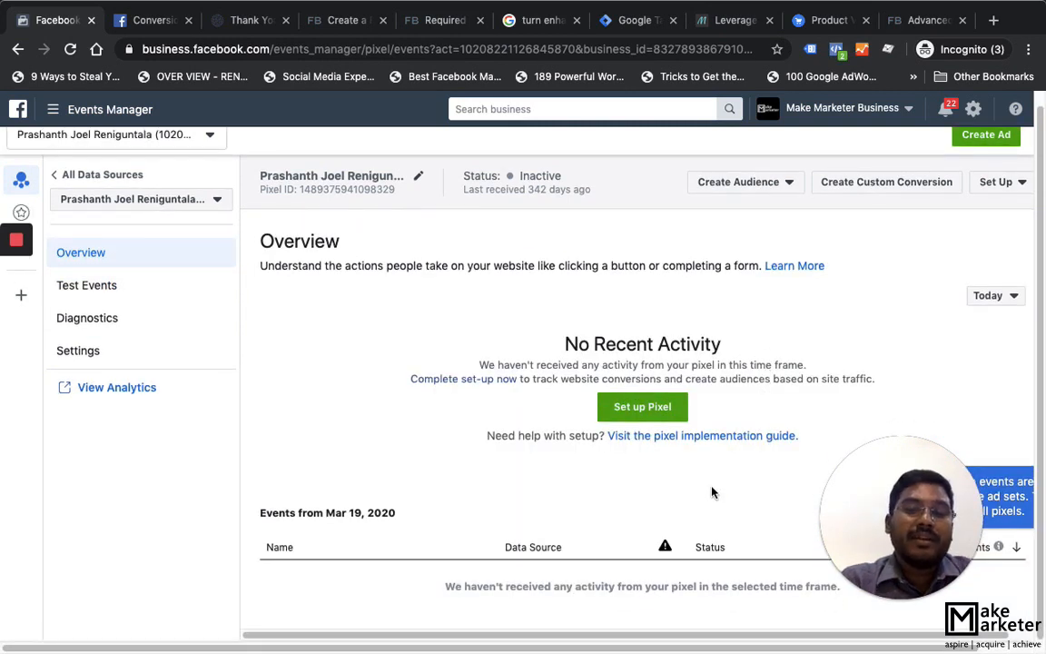
scroll(712, 492, up, 1)
click(761, 197)
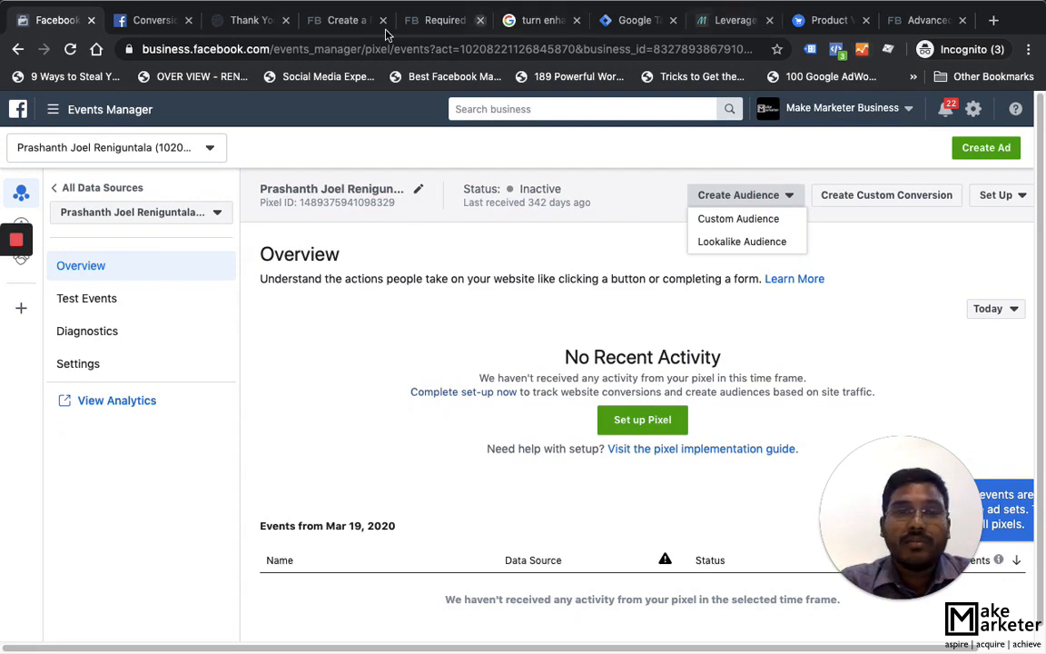
click(247, 20)
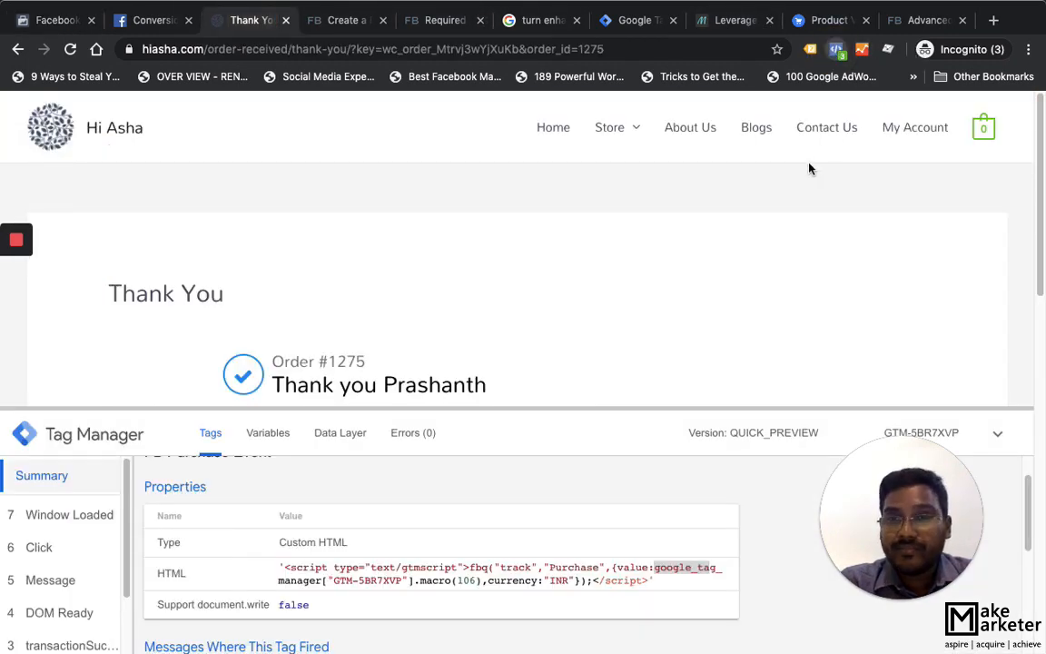
click(835, 50)
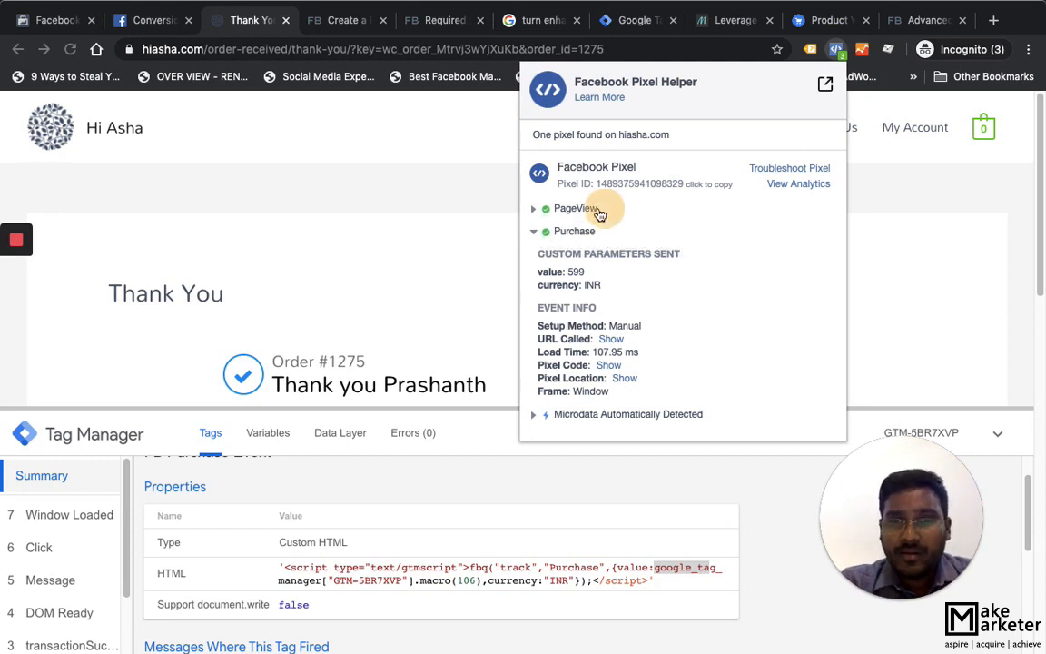
double_click(565, 210)
click(565, 210)
click(694, 215)
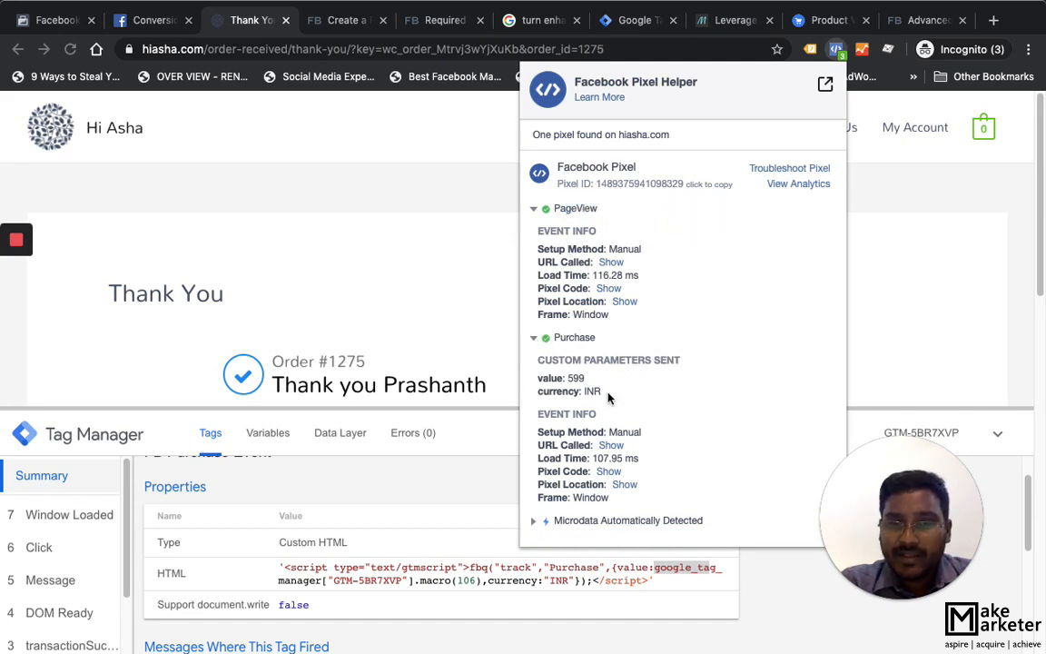
drag(609, 398, 567, 377)
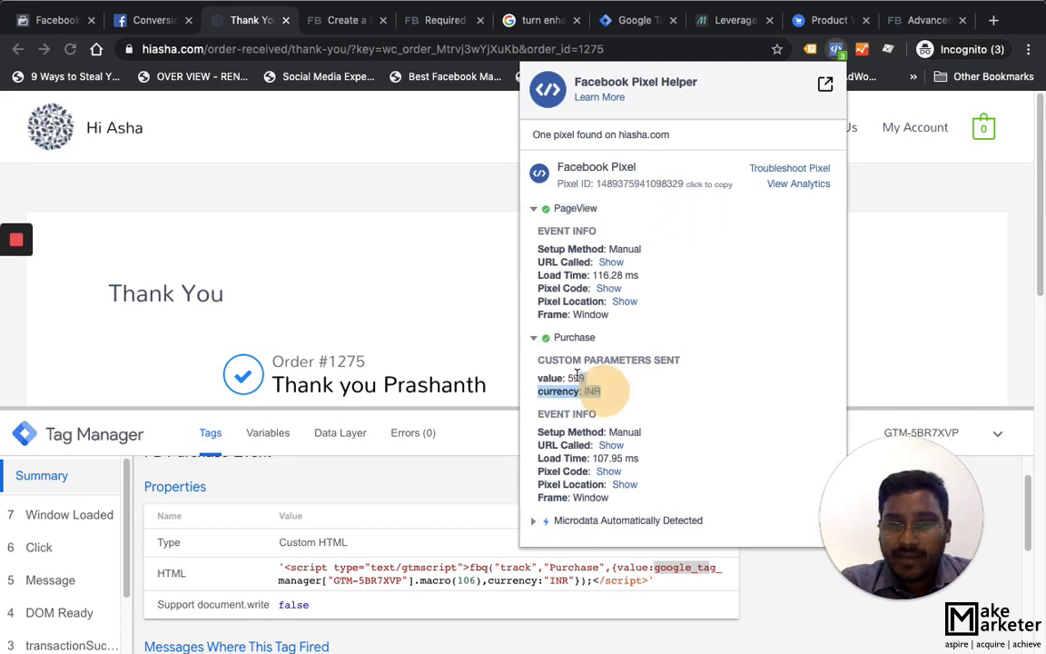
Switch back to Events Manager, examine the visitor criteria offered for a website custom audience, and close the dialog
click(59, 18)
click(739, 222)
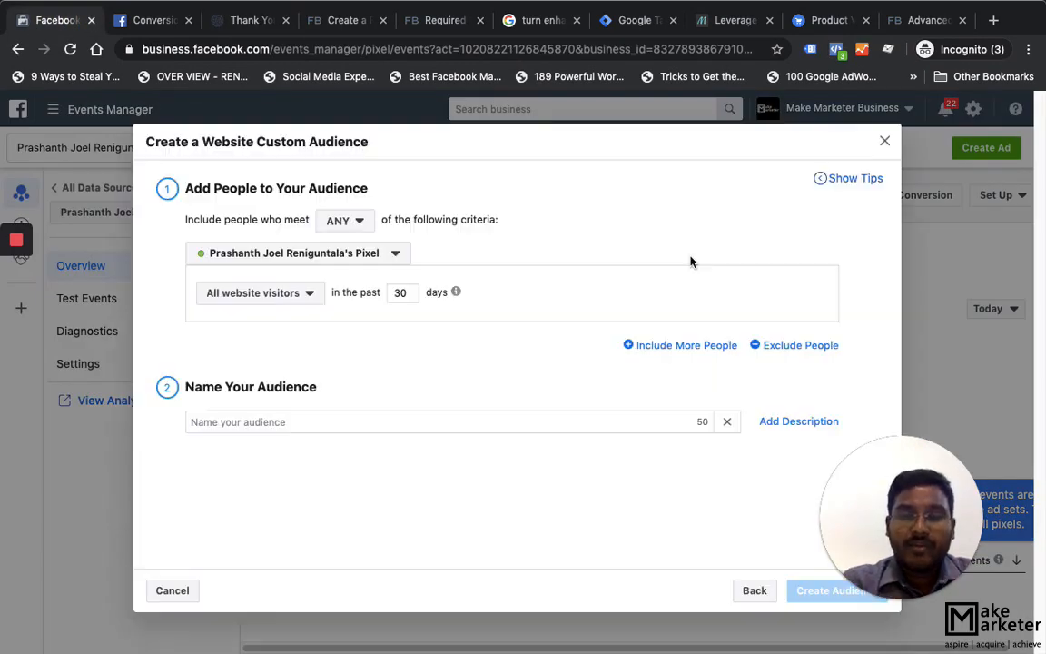
click(269, 303)
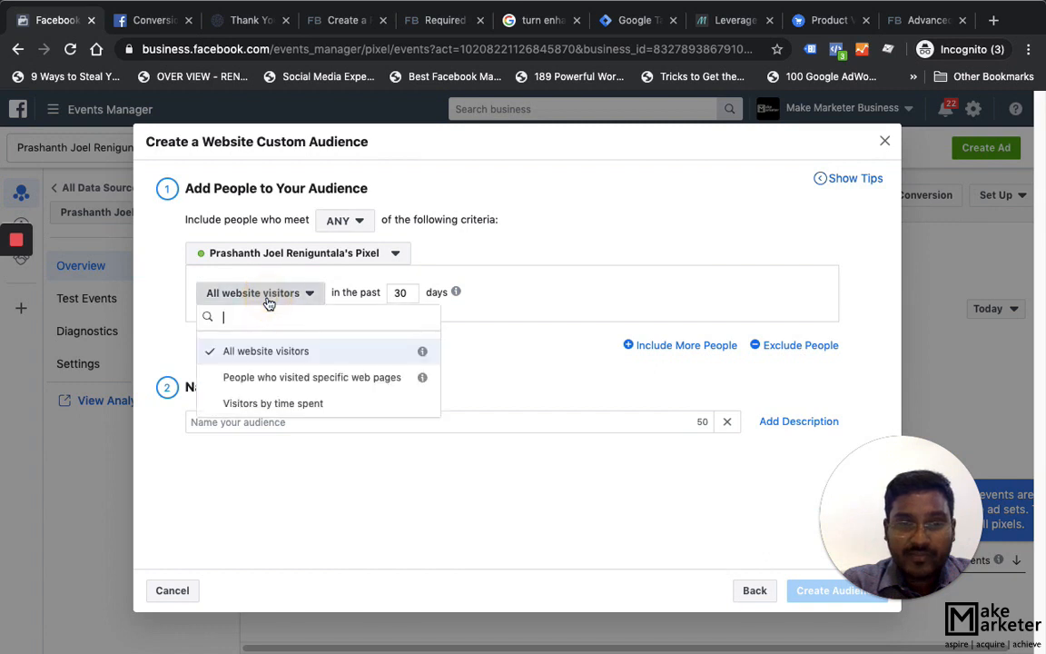
click(651, 273)
click(267, 296)
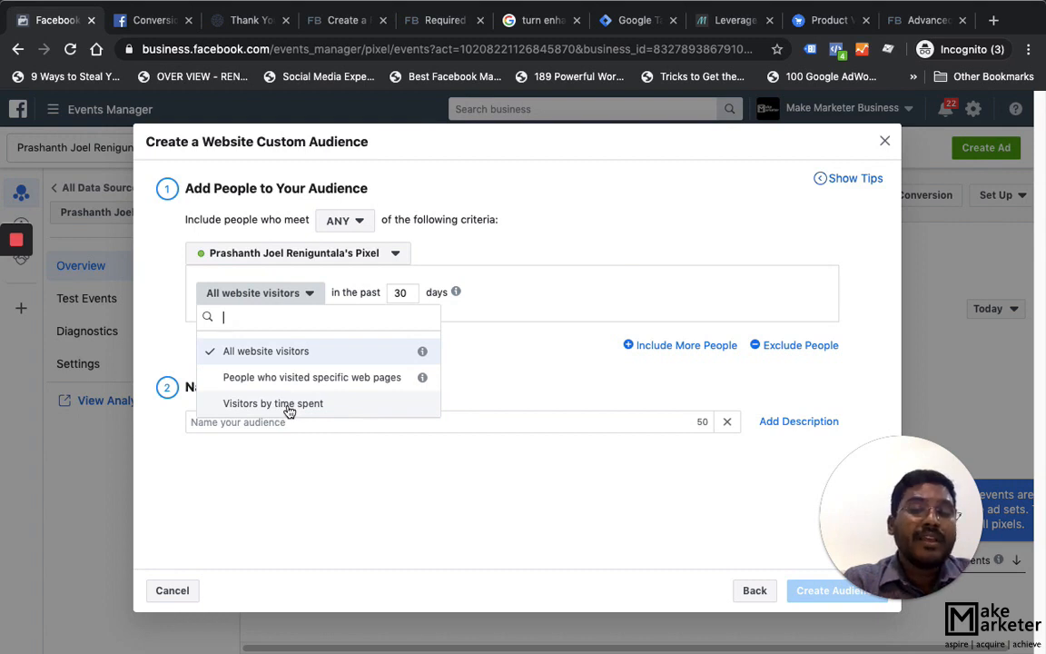
click(329, 437)
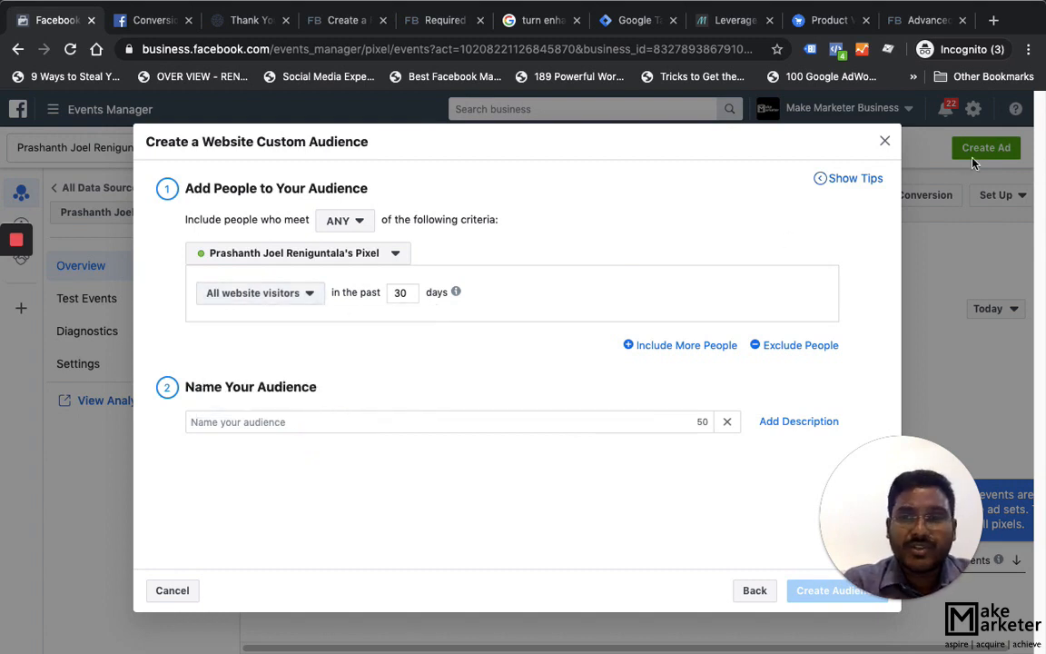
click(885, 143)
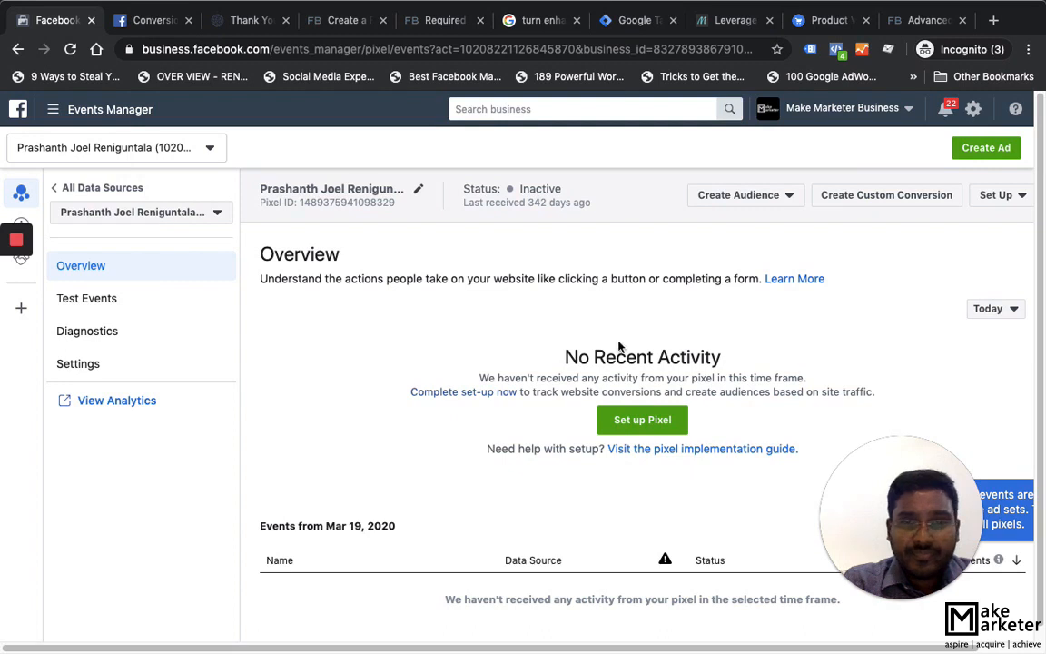
click(920, 284)
mouse_move(3, 265)
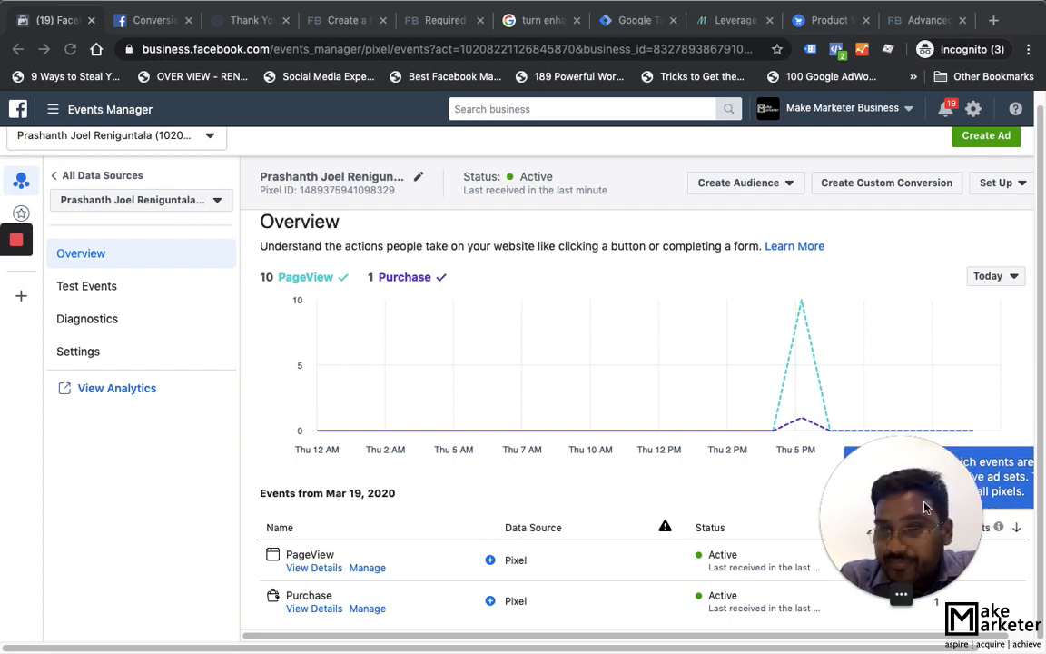
drag(927, 510, 129, 536)
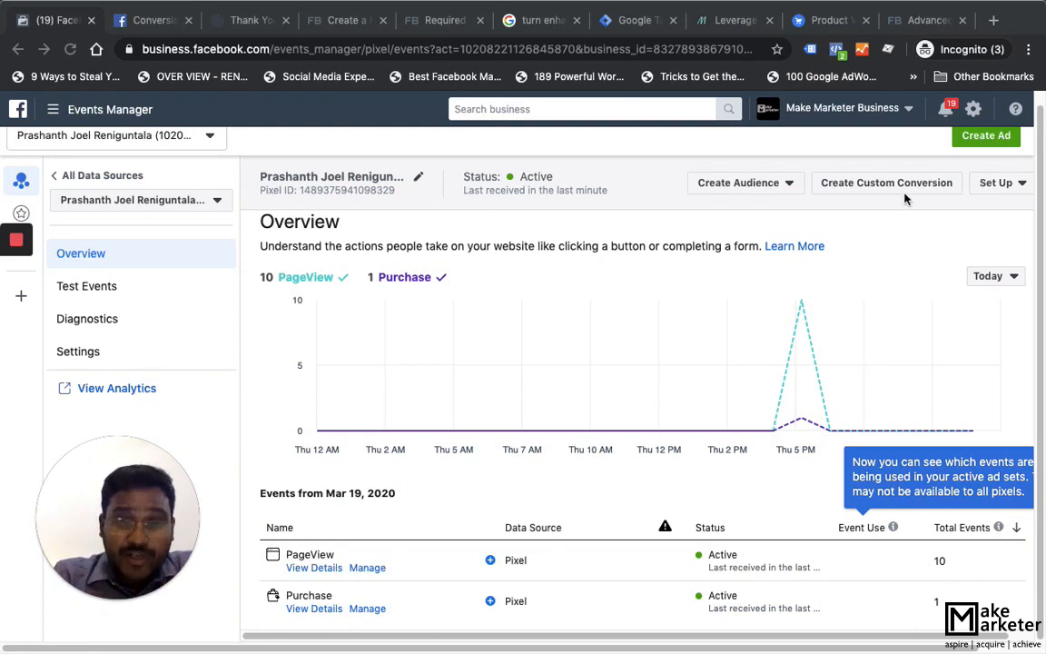
Start a website custom audience of people who triggered the Purchase event in the past 30 days
click(772, 189)
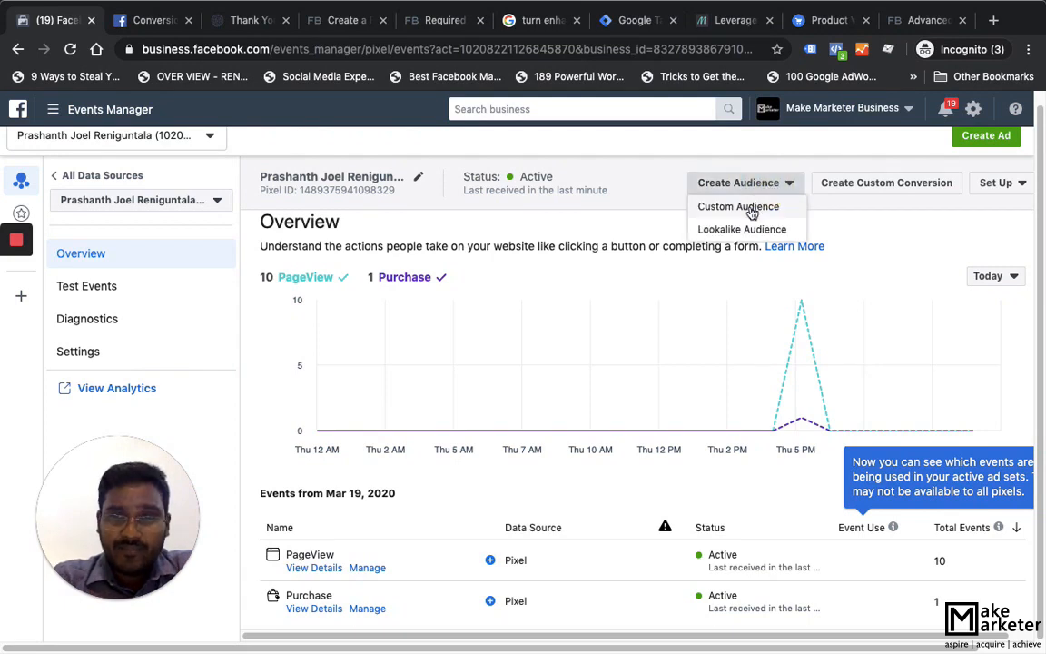
click(750, 208)
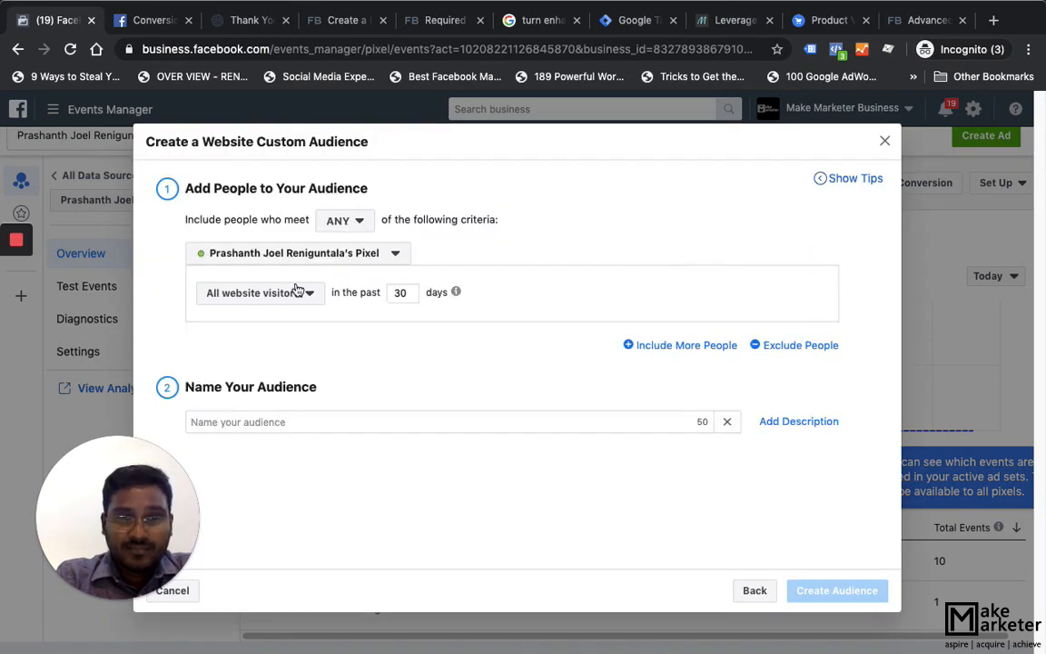
click(294, 295)
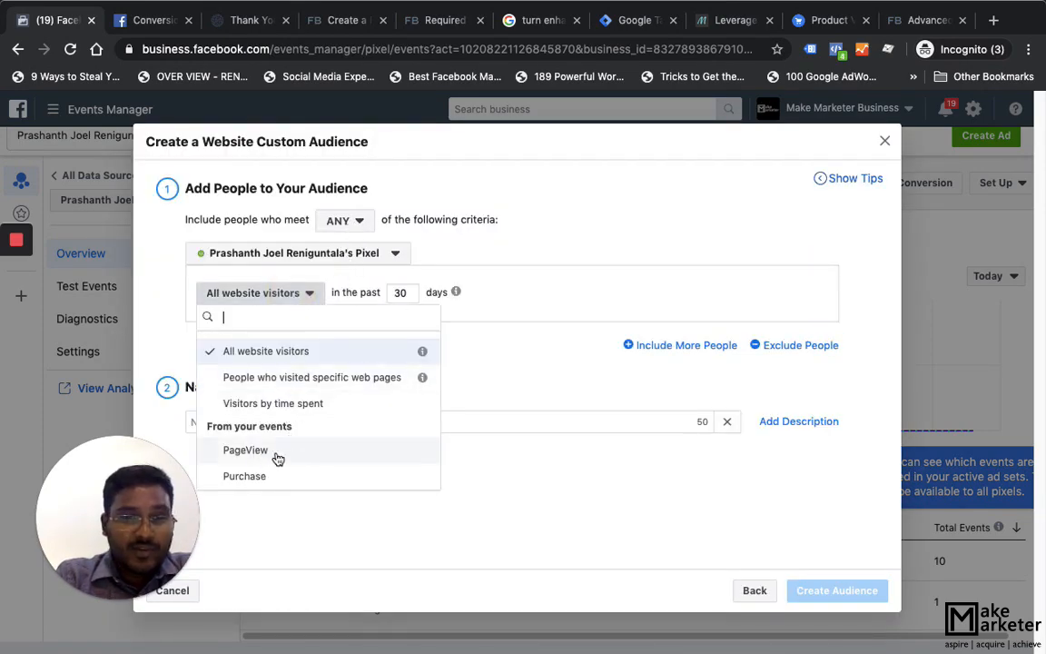
click(268, 477)
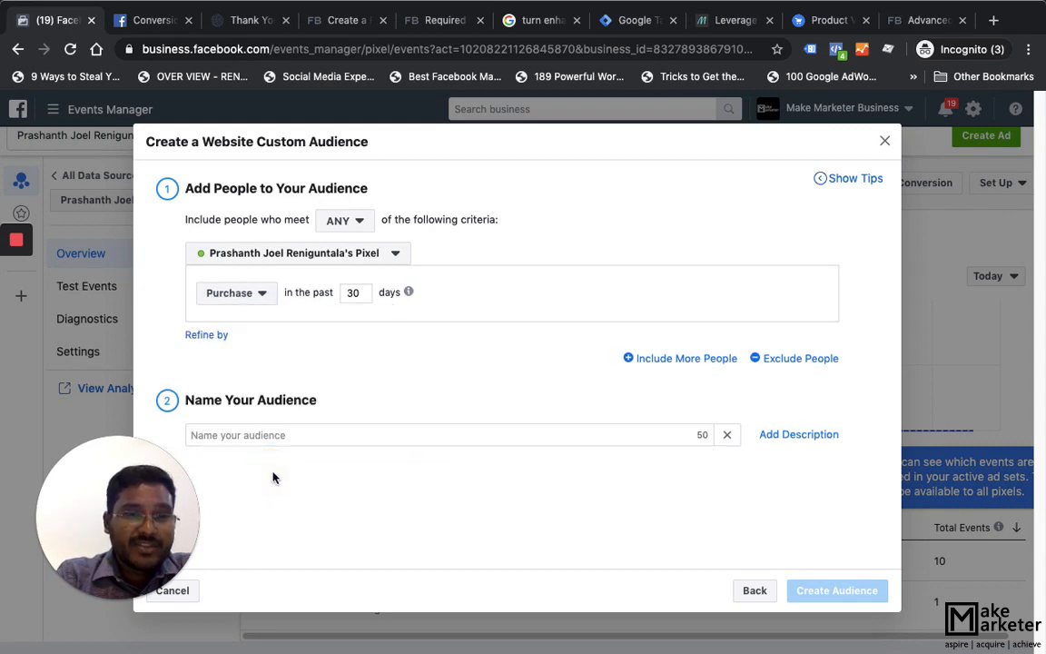
Look through the options for refining the Purchase audience, including the explanation of the URL option
click(220, 338)
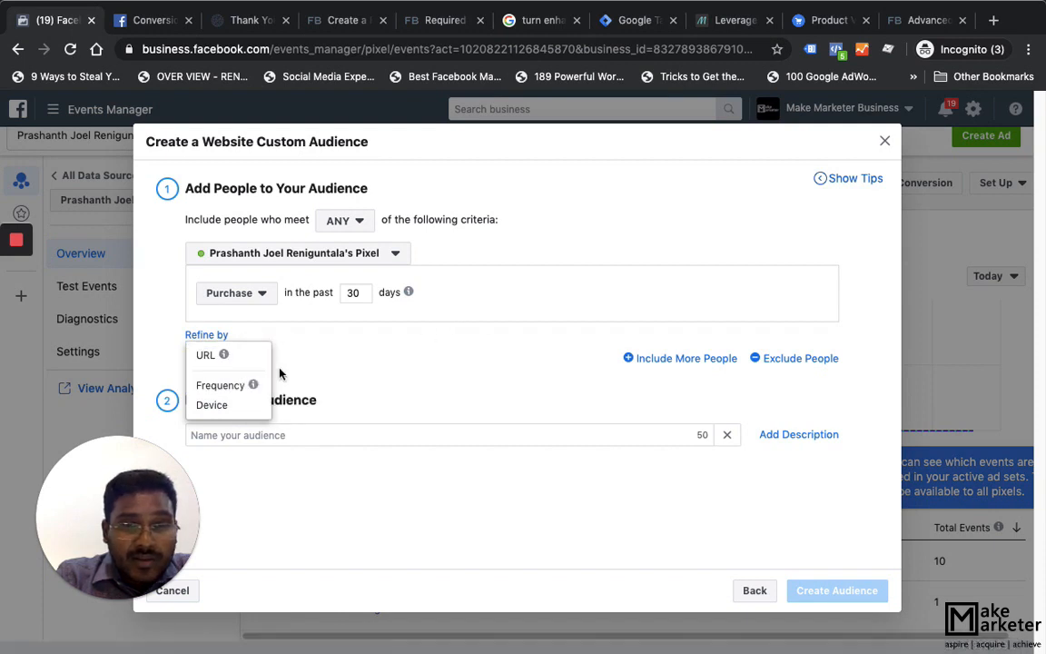
click(588, 232)
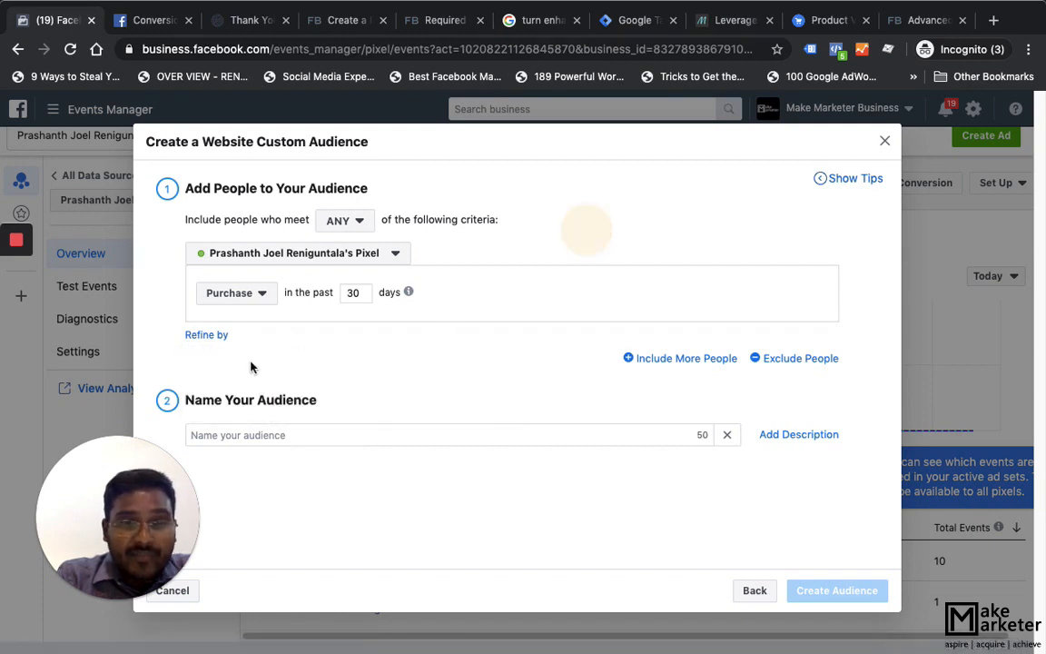
click(212, 338)
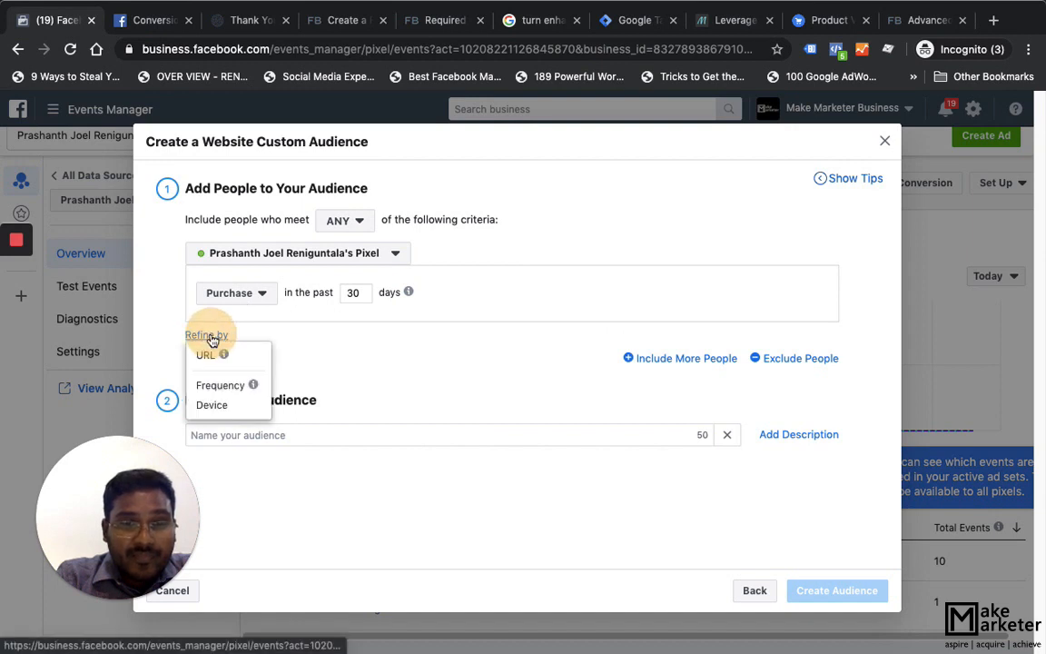
click(572, 196)
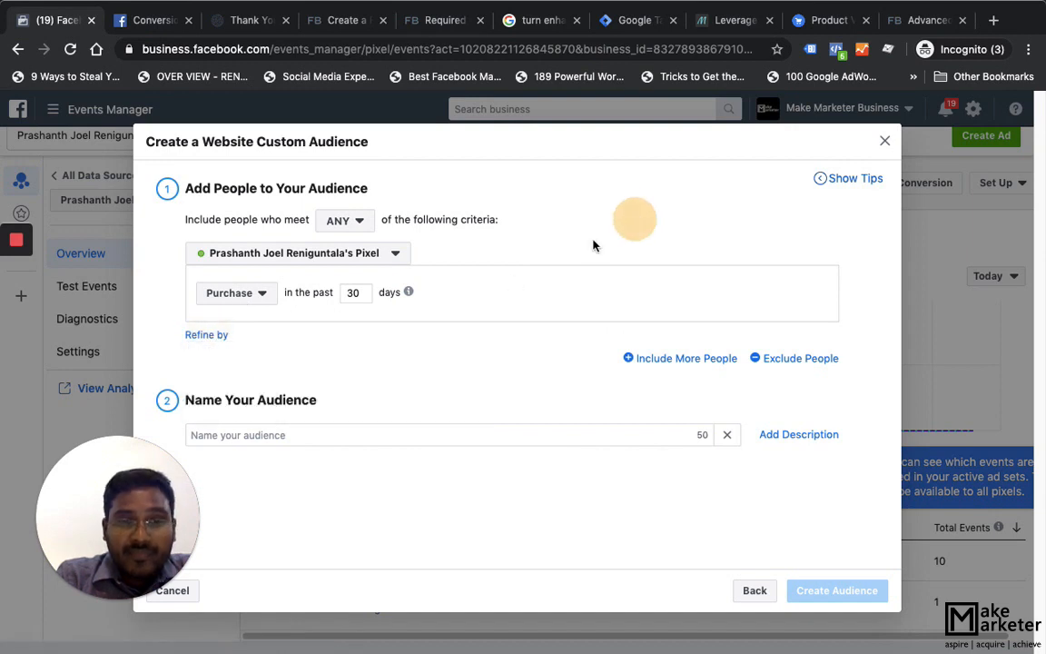
click(207, 336)
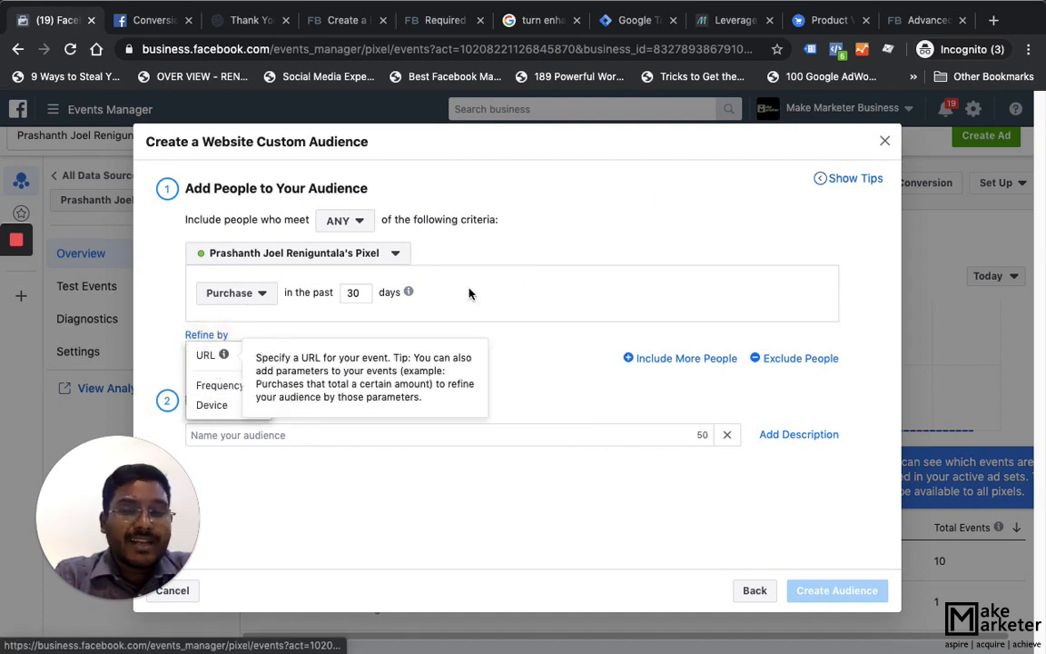
click(536, 247)
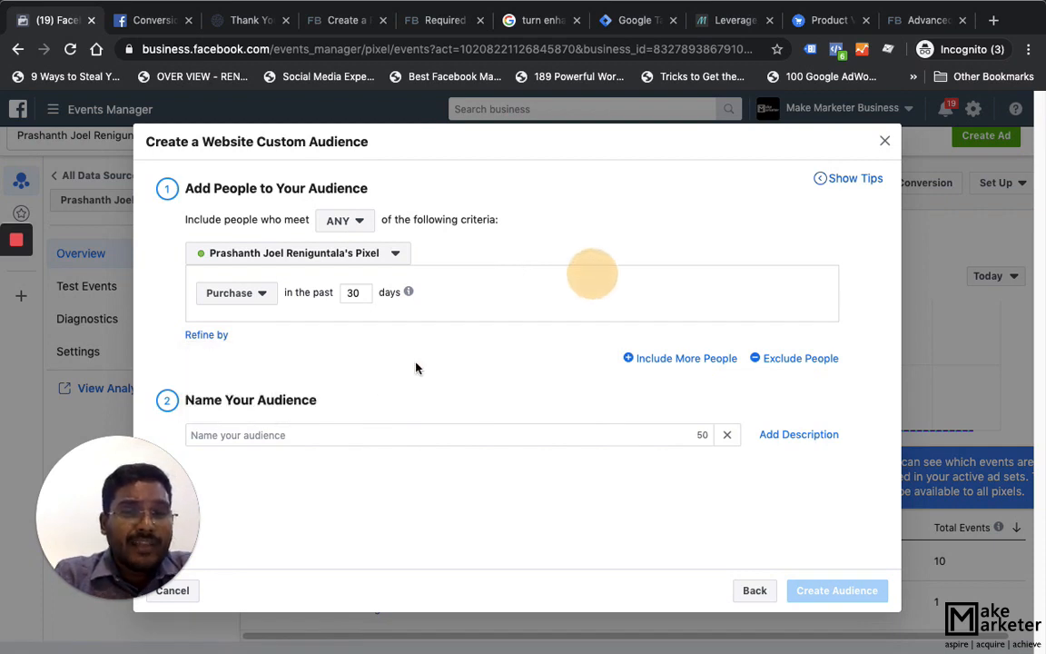
Try refining the Purchase audience by a frequency greater than or equal to 100, and remove that refinement
click(198, 335)
click(231, 387)
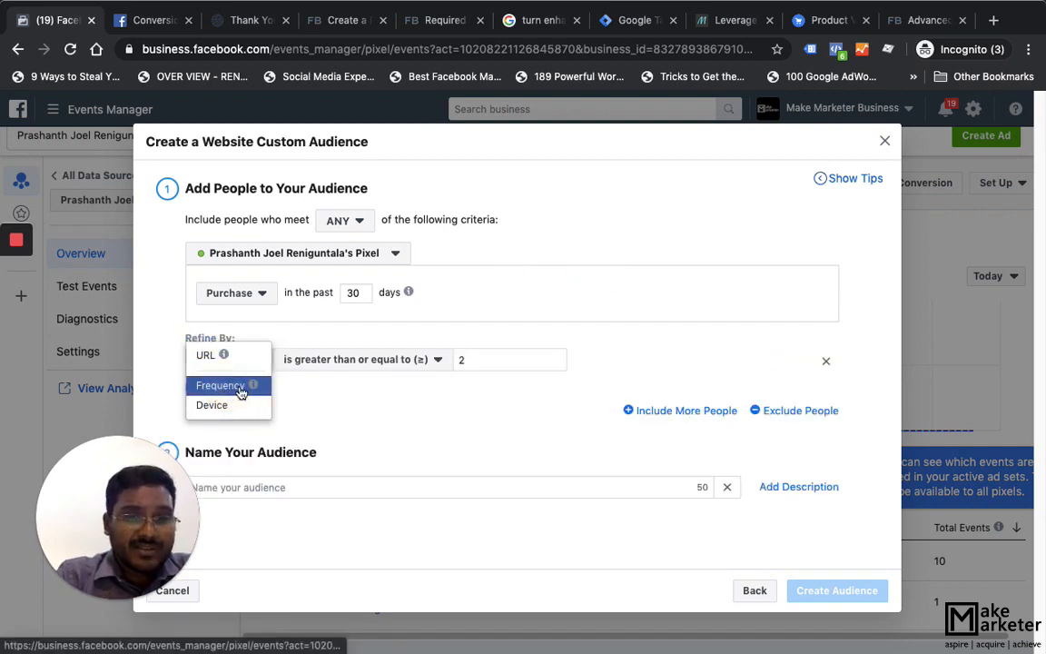
drag(510, 357, 445, 369)
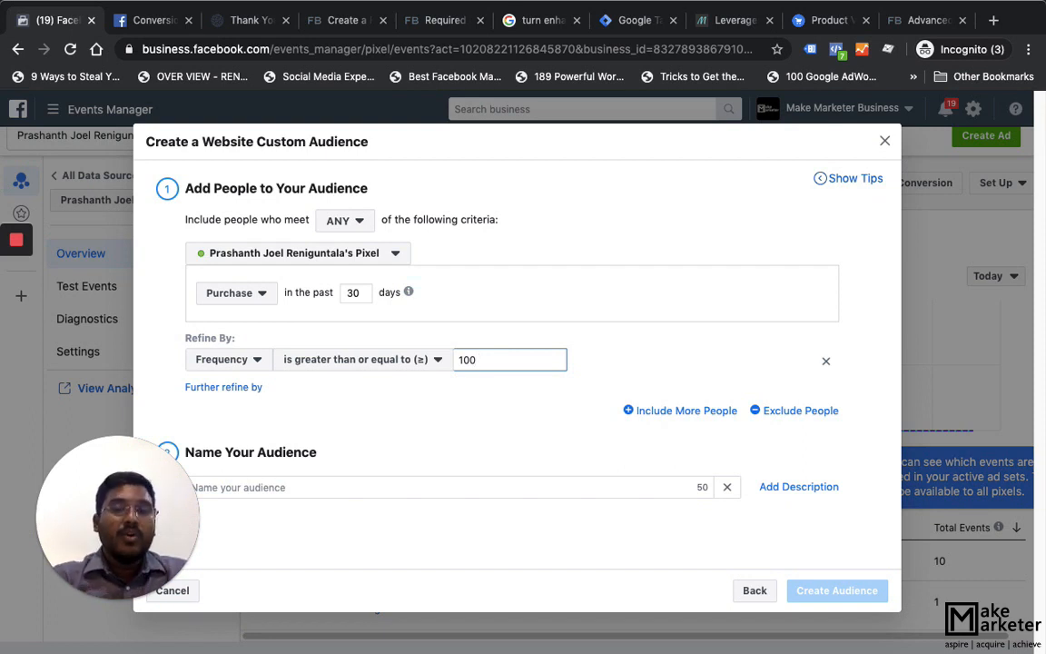
click(241, 364)
click(243, 361)
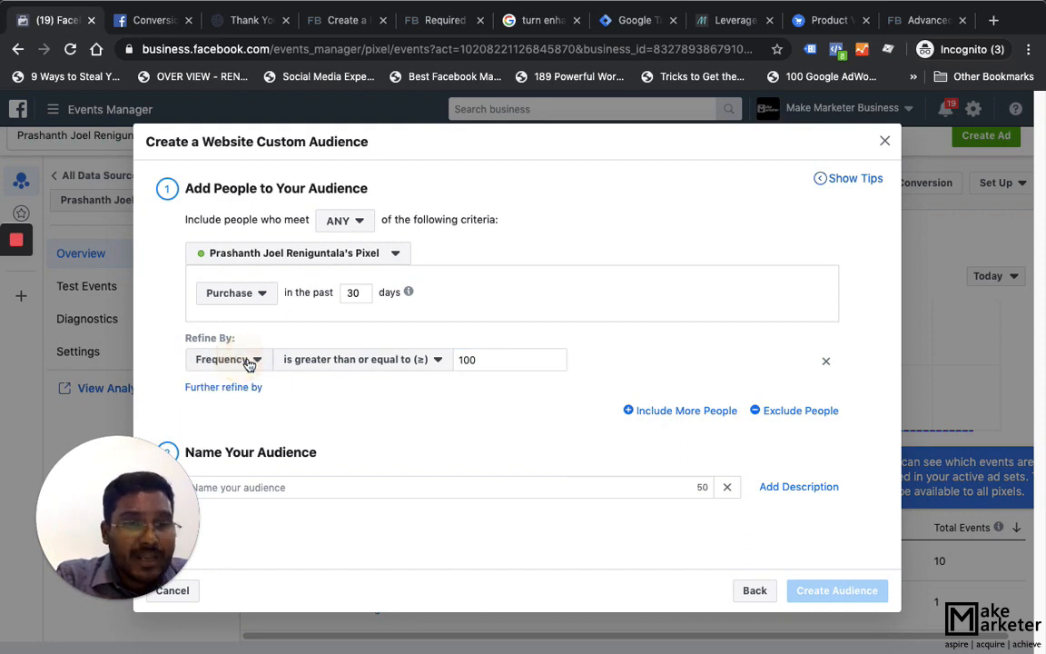
click(246, 359)
click(824, 362)
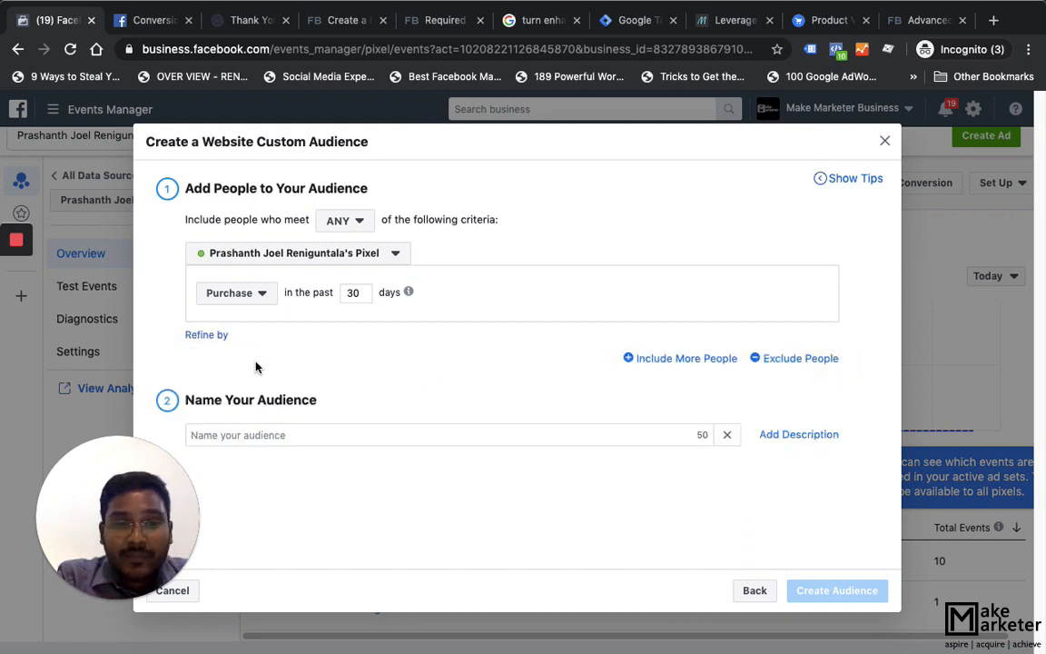
Compare the audience's refinement options with the Purchase parameters in Facebook Pixel Helper, and close the custom audience dialog in Events Manager
click(208, 336)
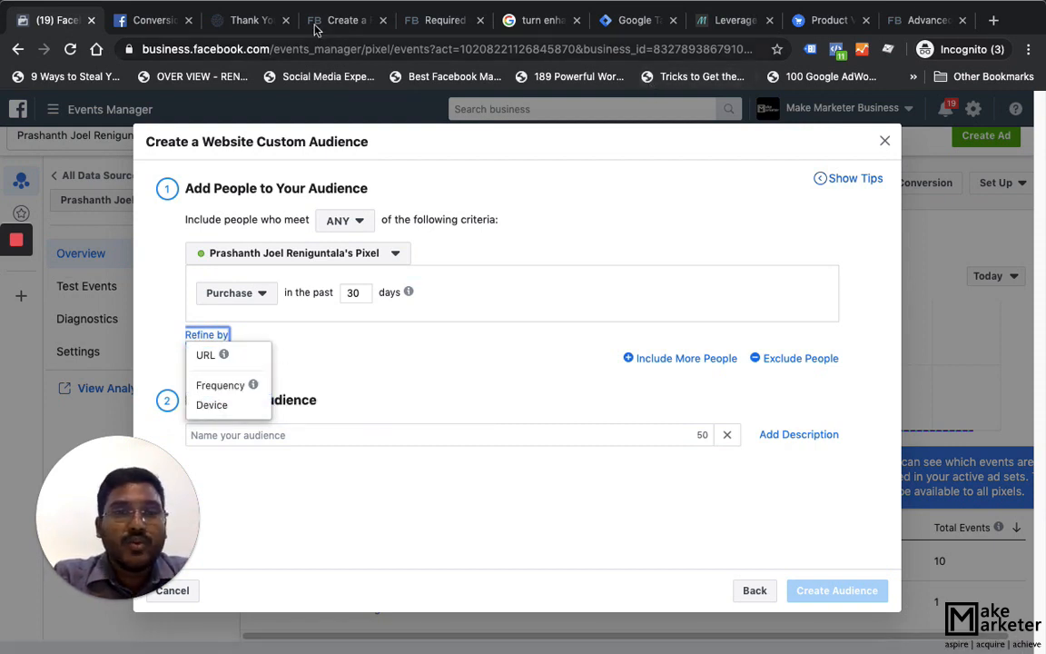
click(259, 20)
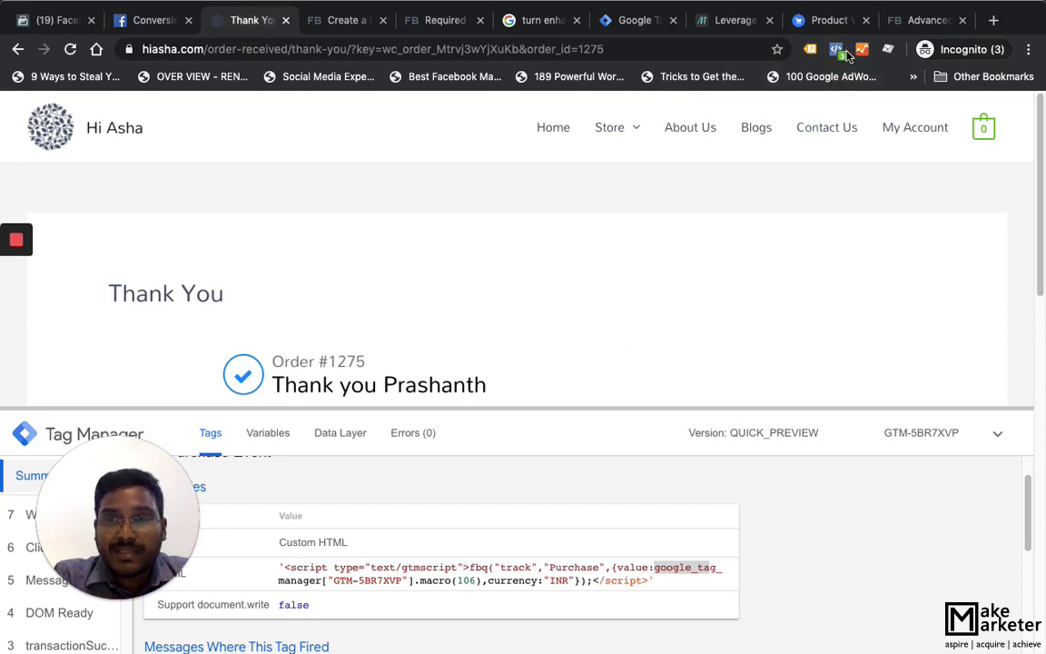
click(837, 50)
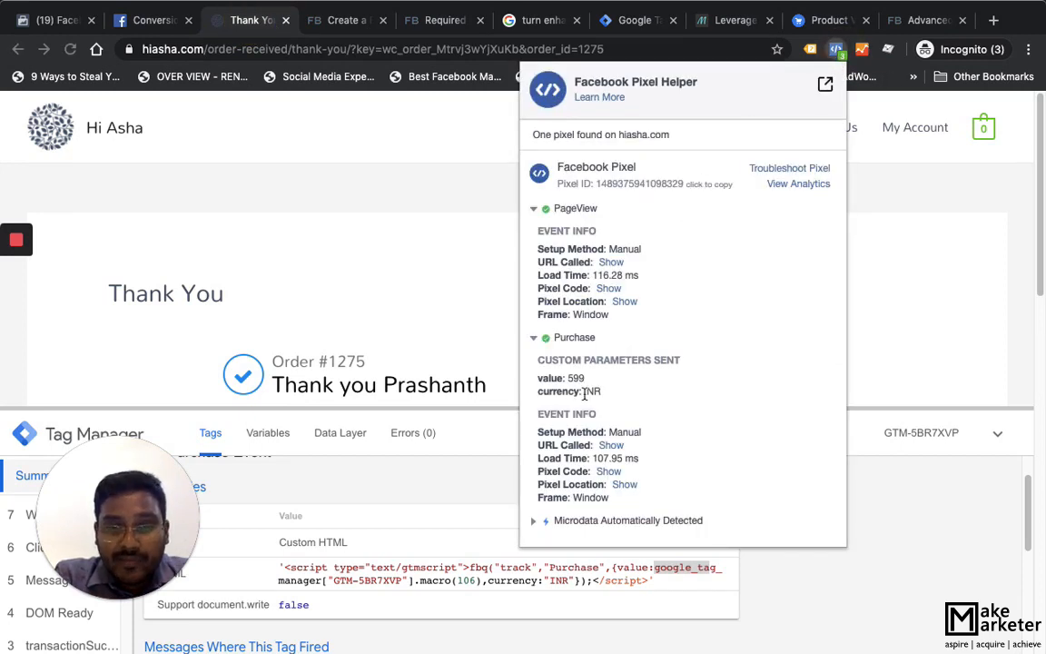
drag(558, 386, 512, 379)
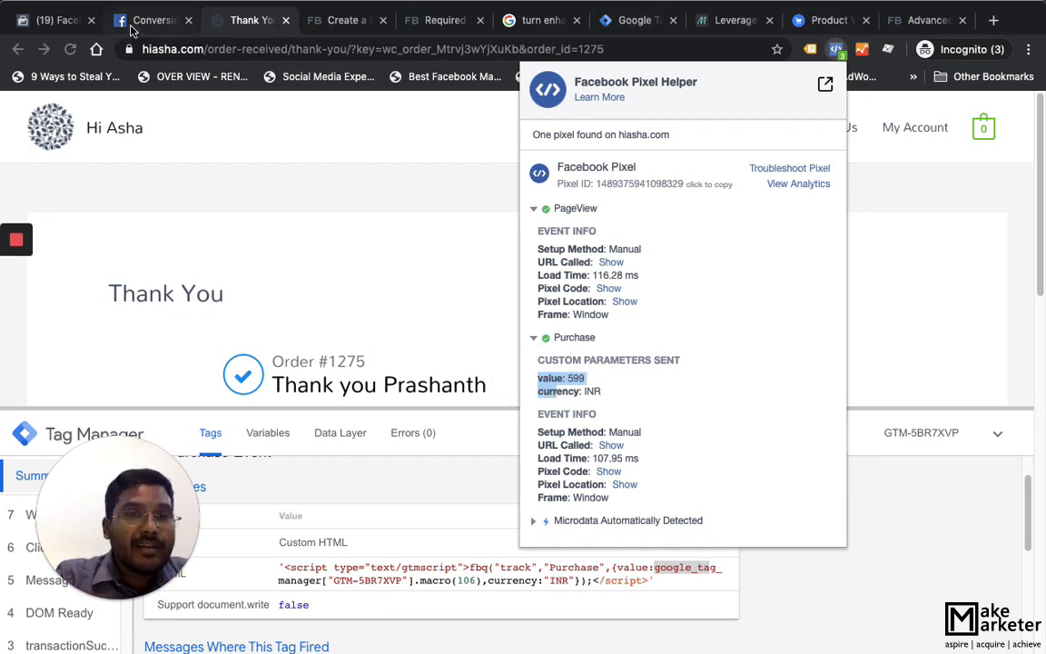
click(50, 21)
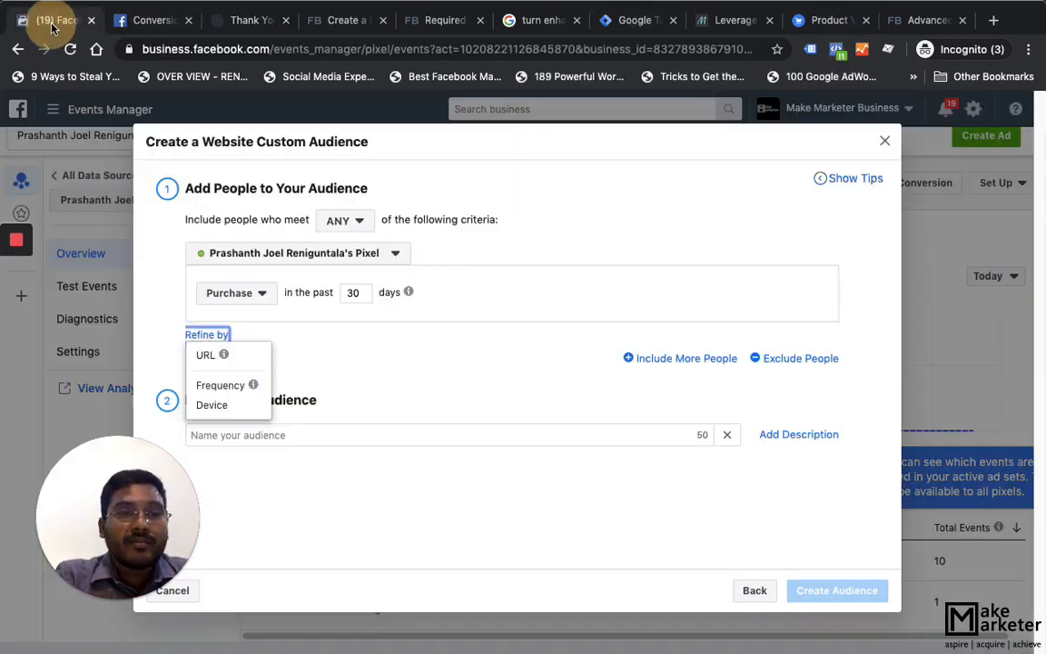
click(595, 272)
click(886, 143)
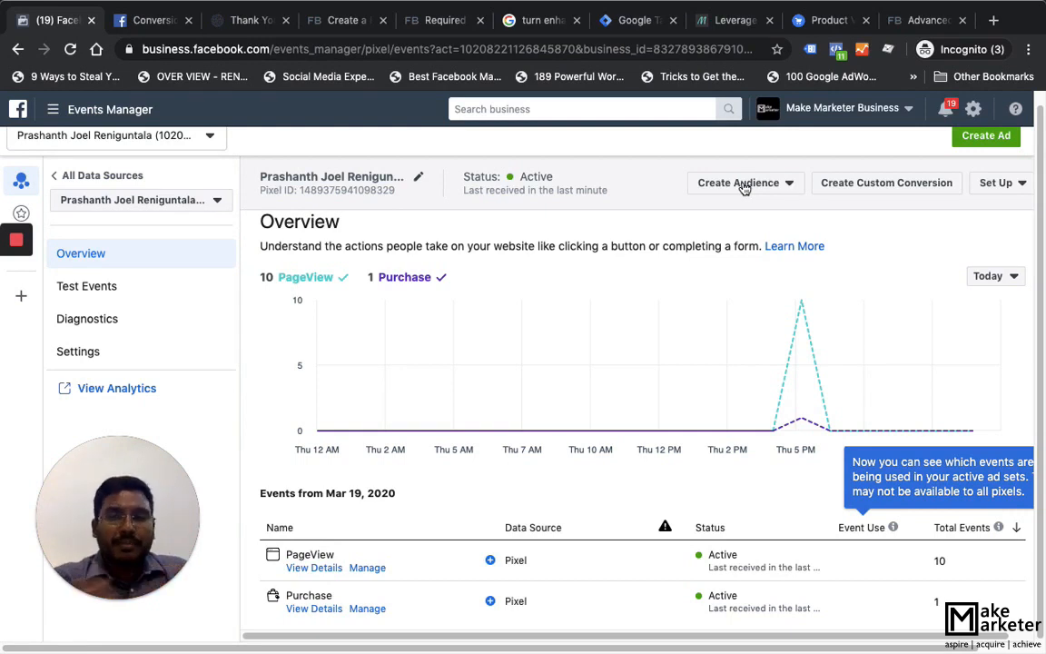
Start a custom conversion for the pixel, based on the Purchase website event
click(906, 188)
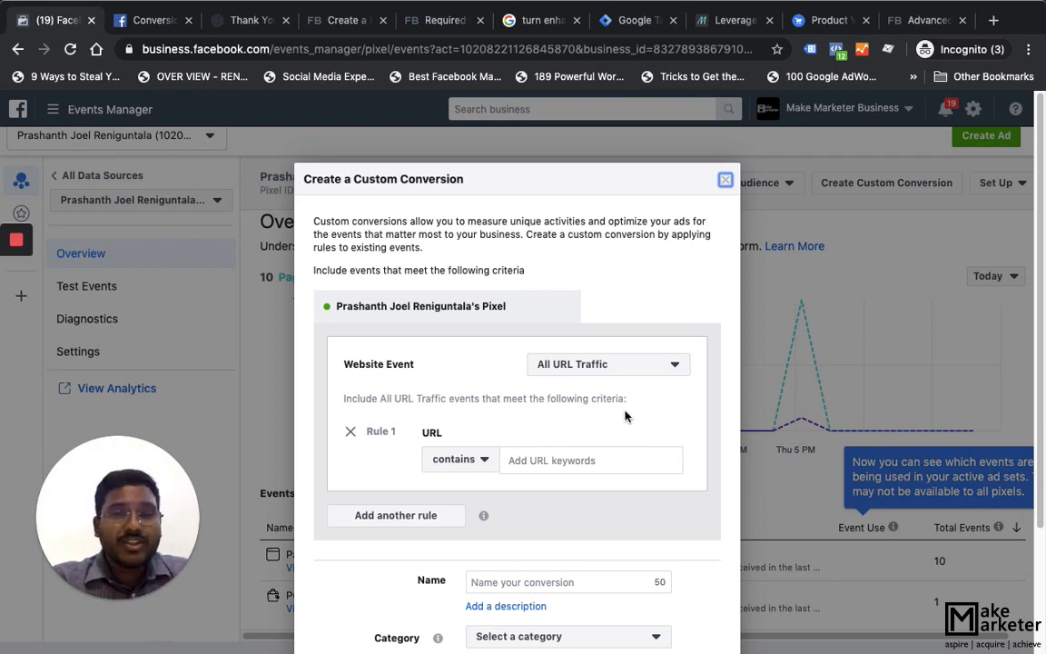
click(595, 373)
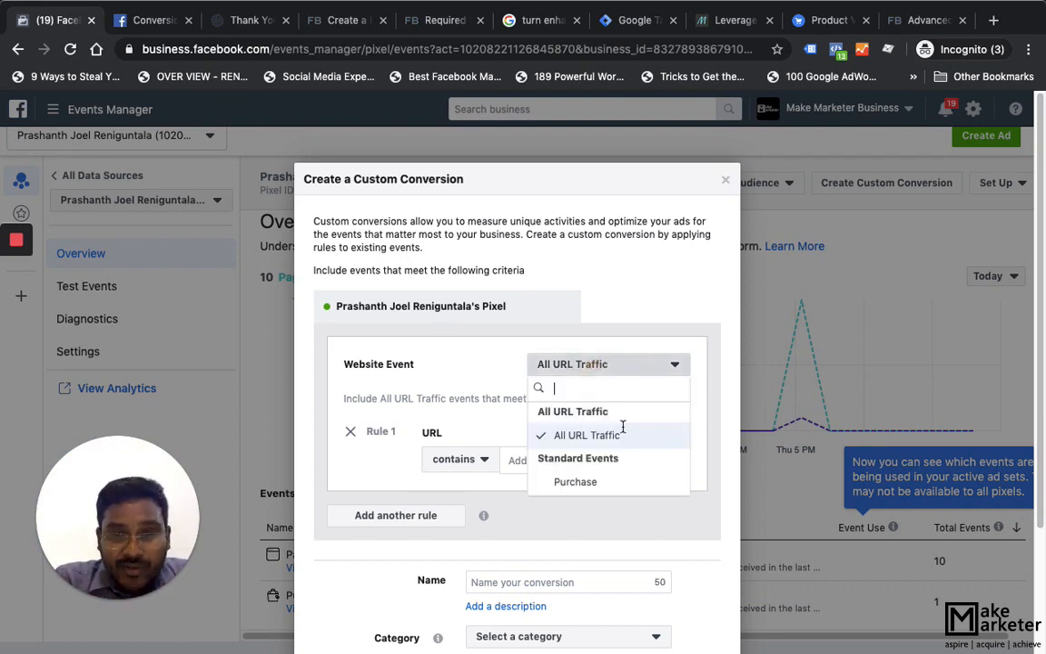
click(596, 486)
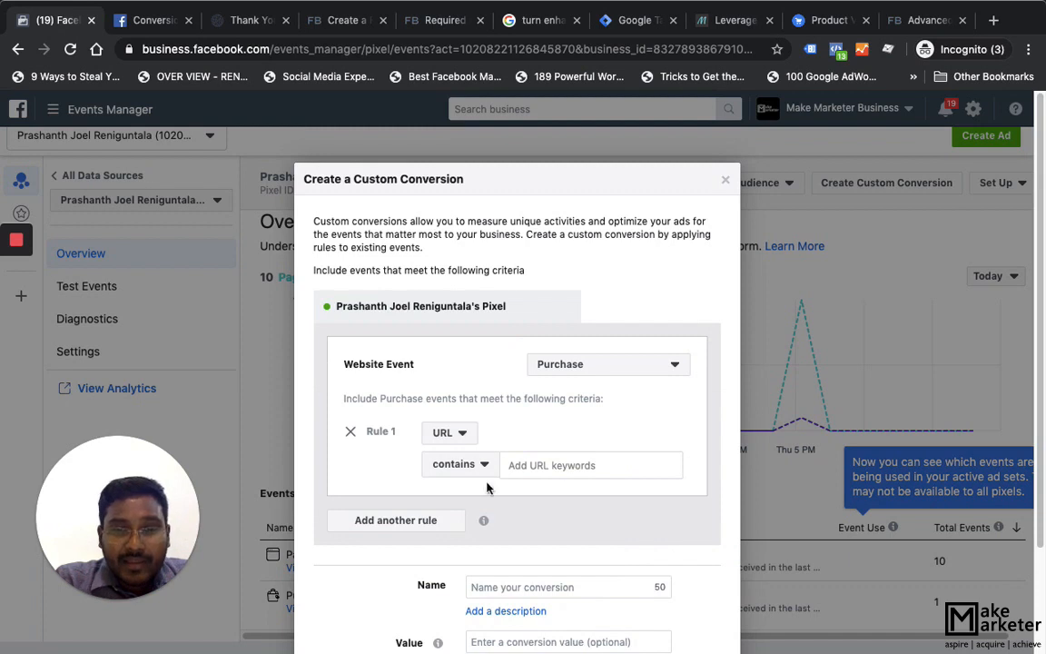
Define the conversion's rule by event parameters, with the value parameter greater than 1000
click(458, 466)
click(470, 438)
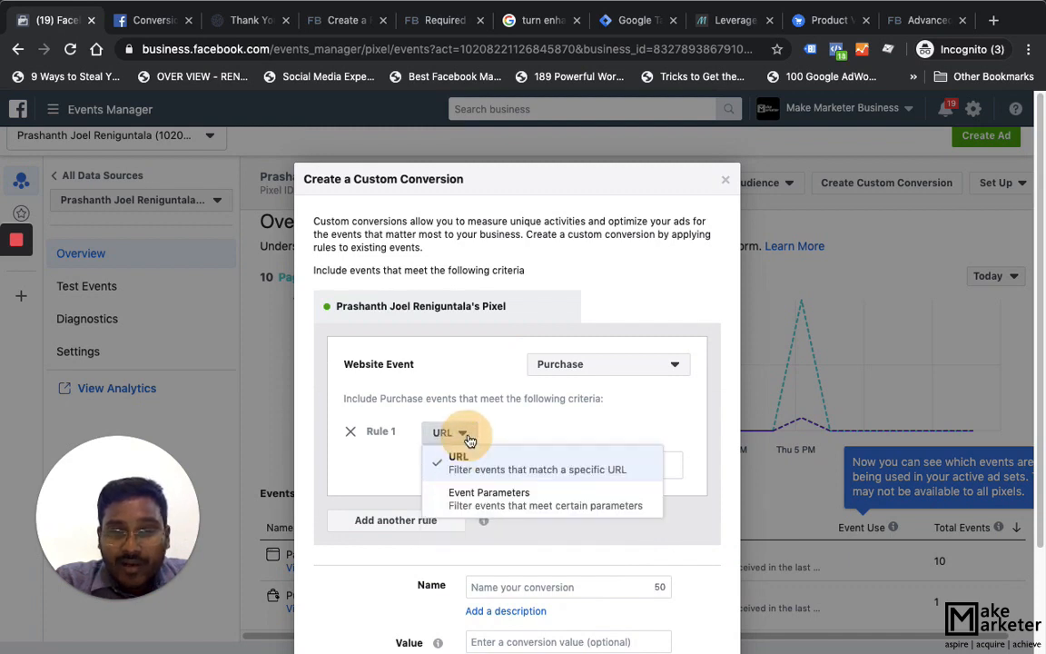
click(509, 498)
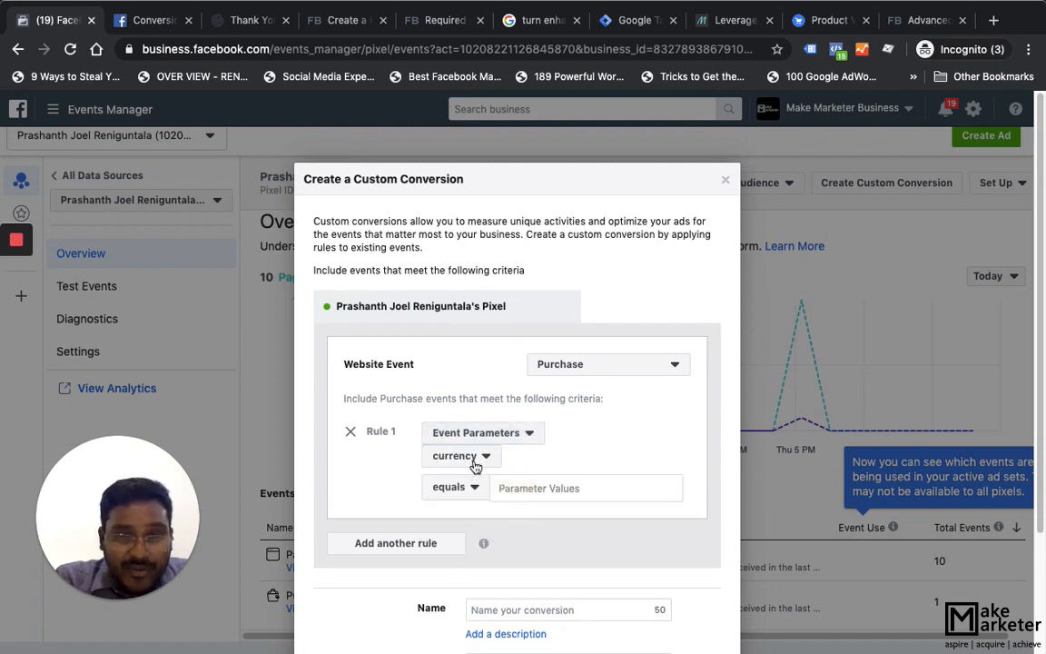
click(474, 463)
click(495, 560)
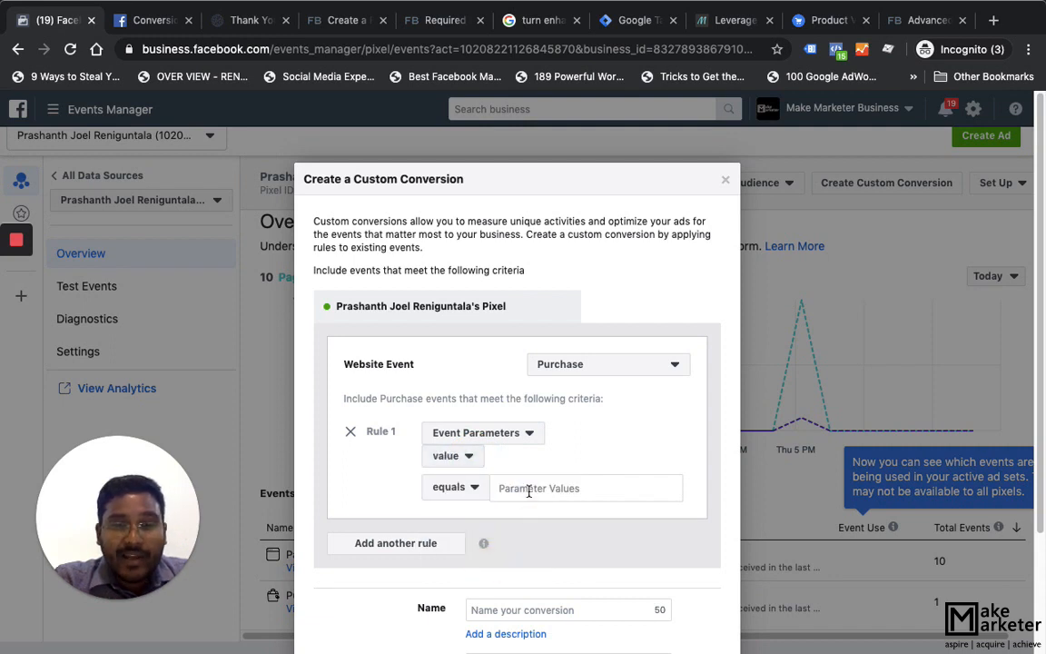
click(452, 487)
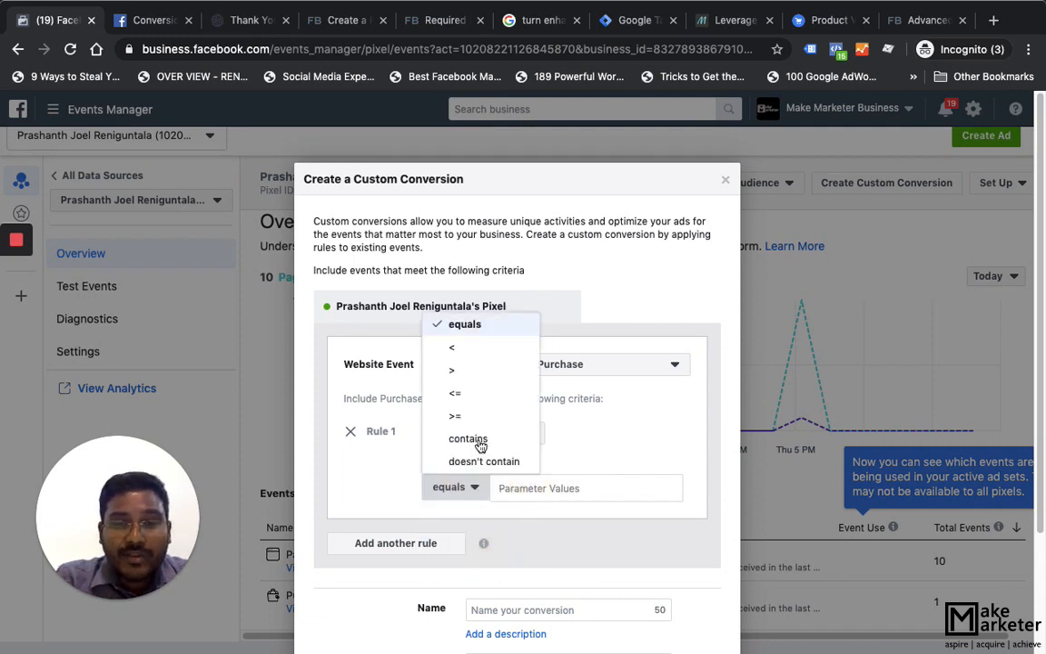
click(463, 370)
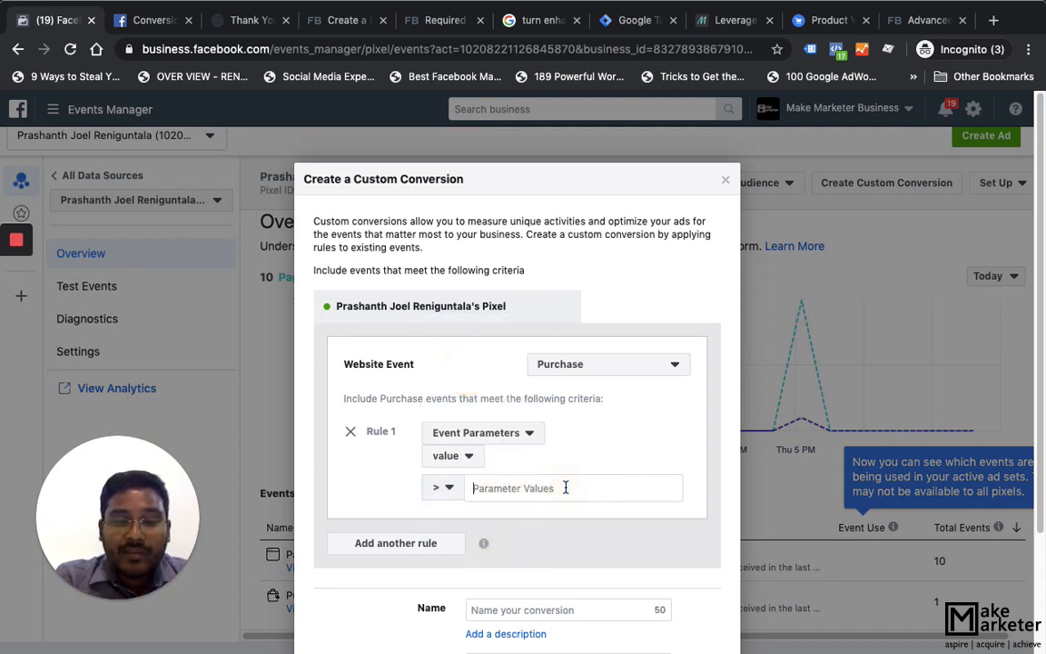
text(1000)
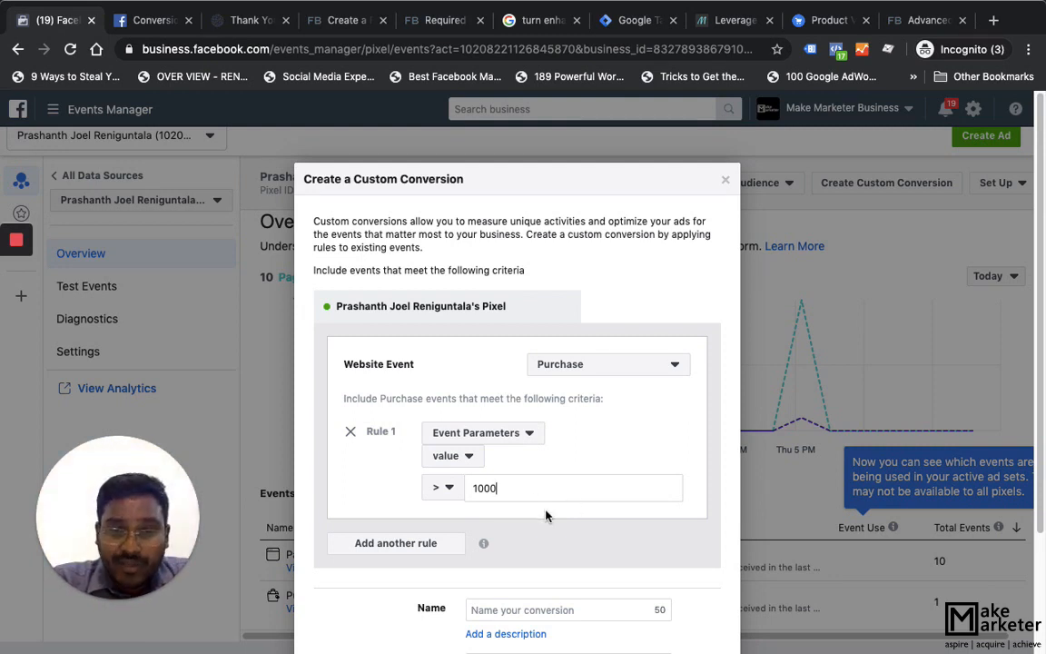
Name the custom conversion "Purchase more than 1000", create it, and close the dialog
scroll(546, 514, down, 1)
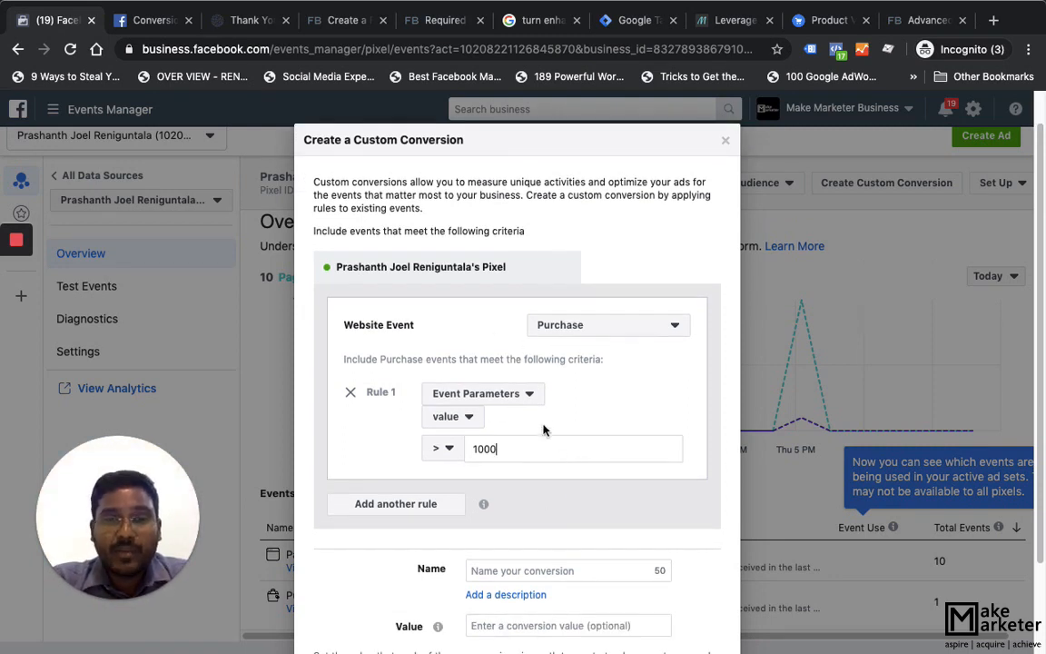
scroll(513, 424, down, 3)
click(533, 459)
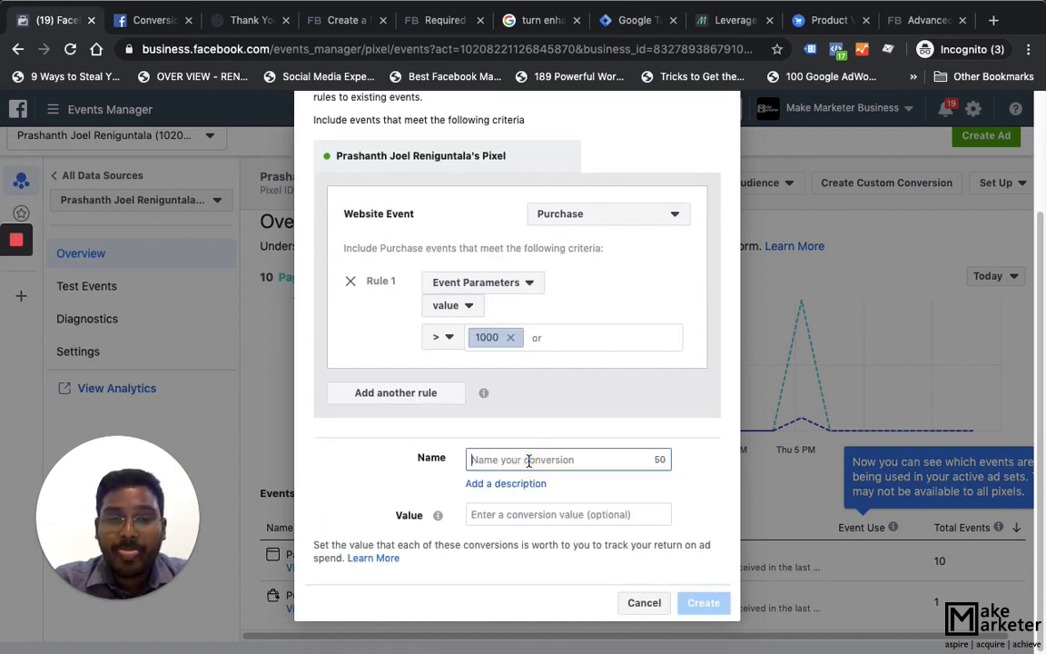
text(Pr)
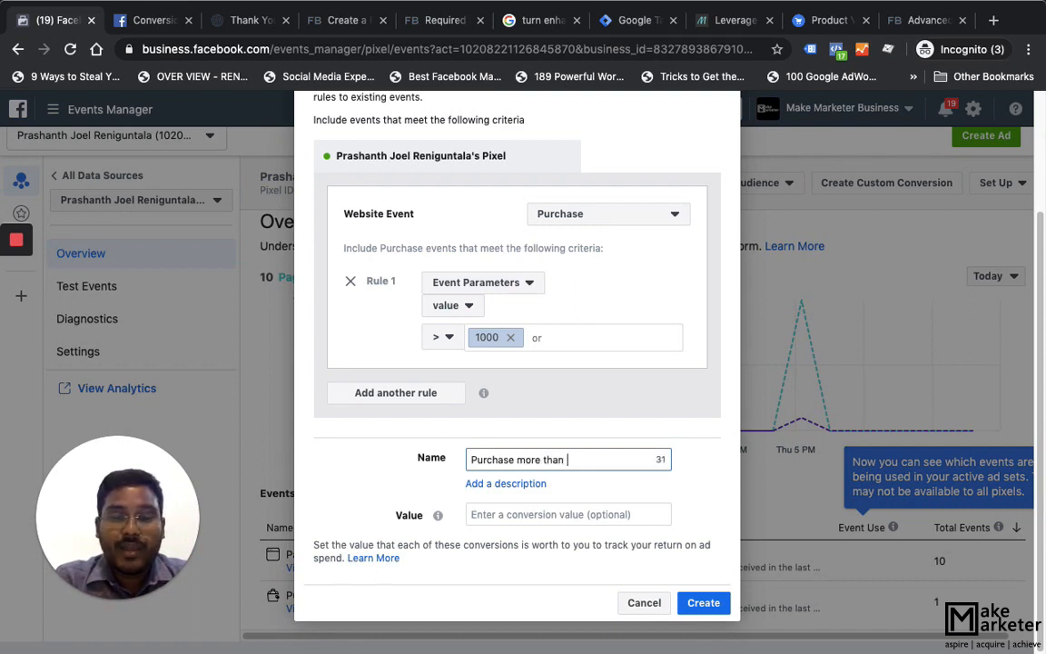
click(704, 603)
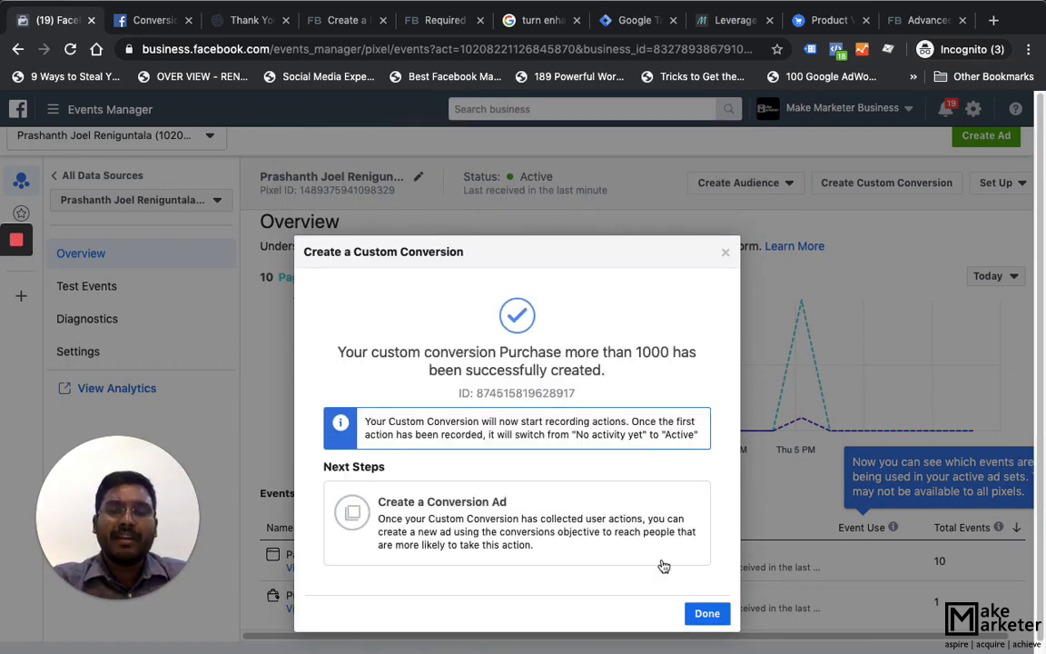
click(713, 615)
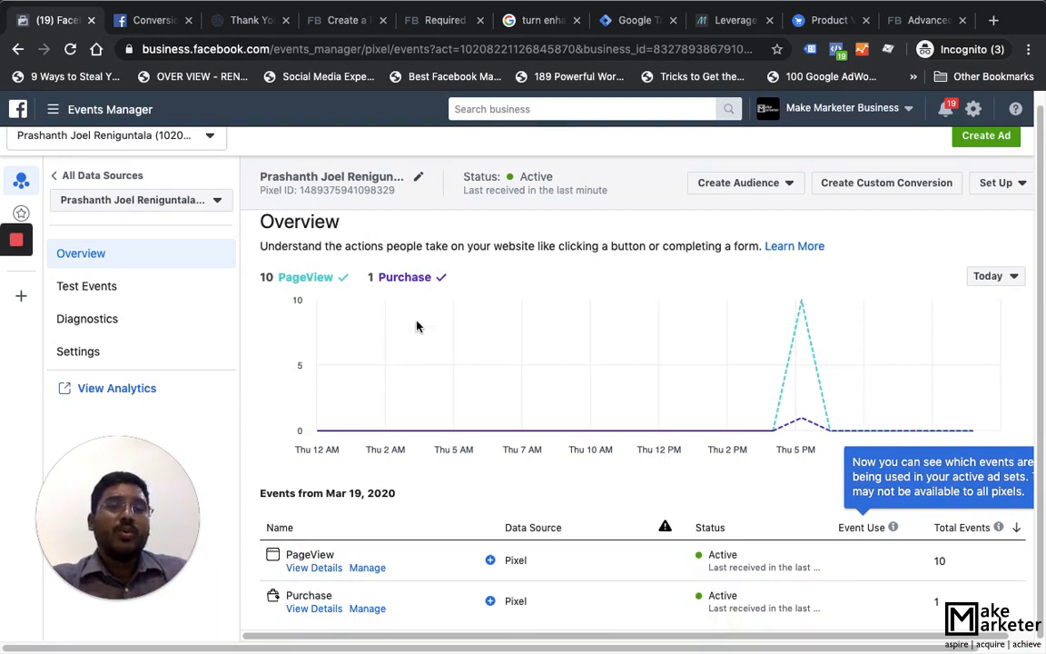
Switch from Events Manager to Ads Manager through the full list of business tools
scroll(180, 308, up, 1)
click(53, 109)
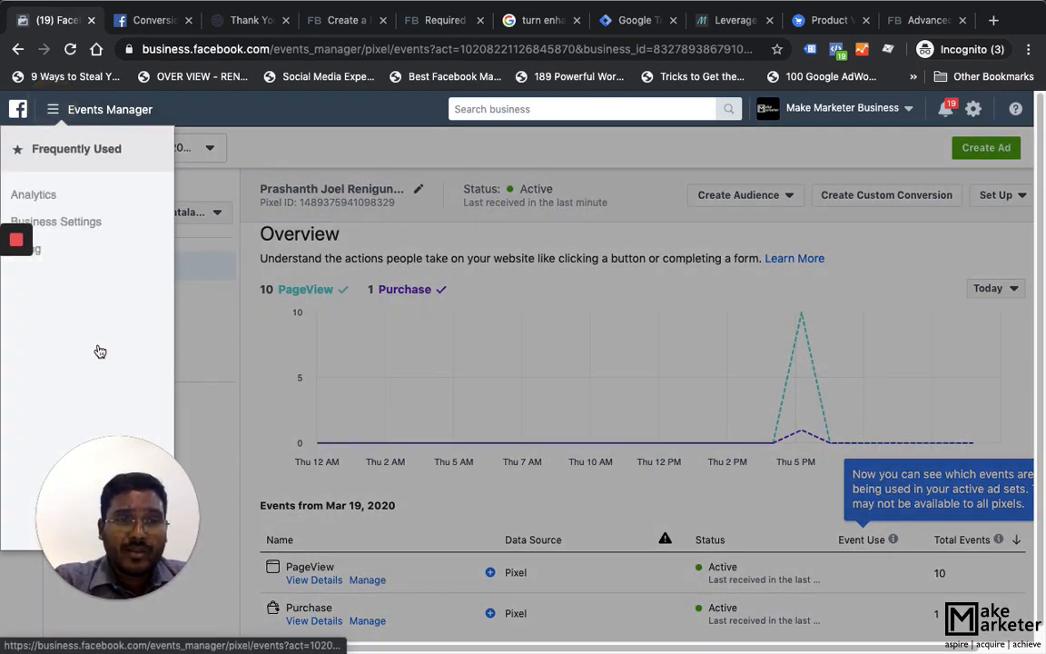
drag(116, 530, 496, 435)
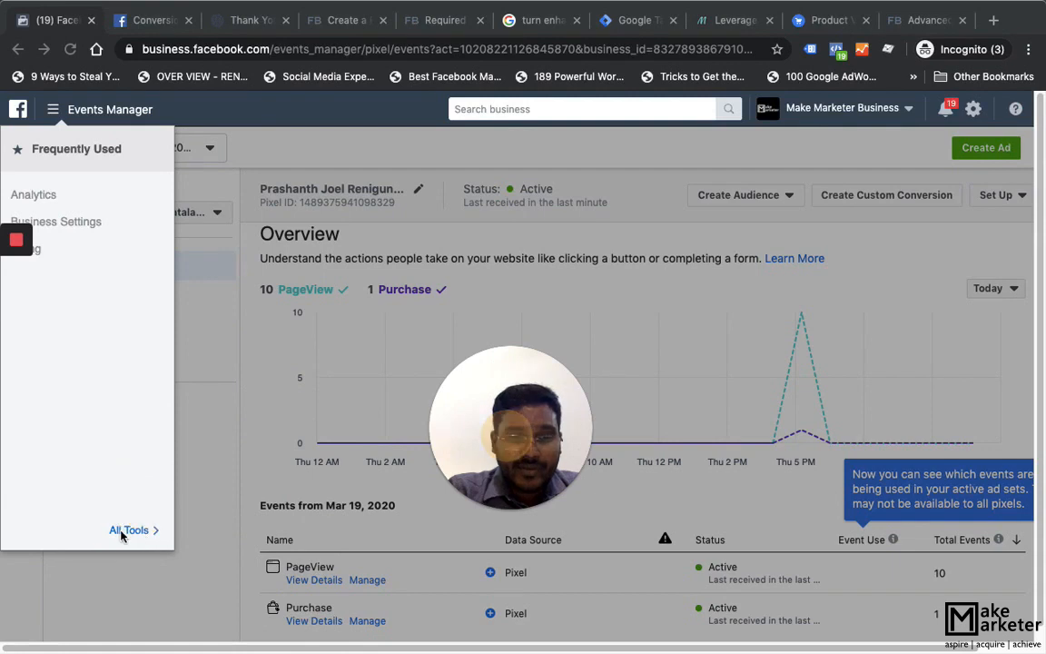
click(130, 533)
click(130, 533)
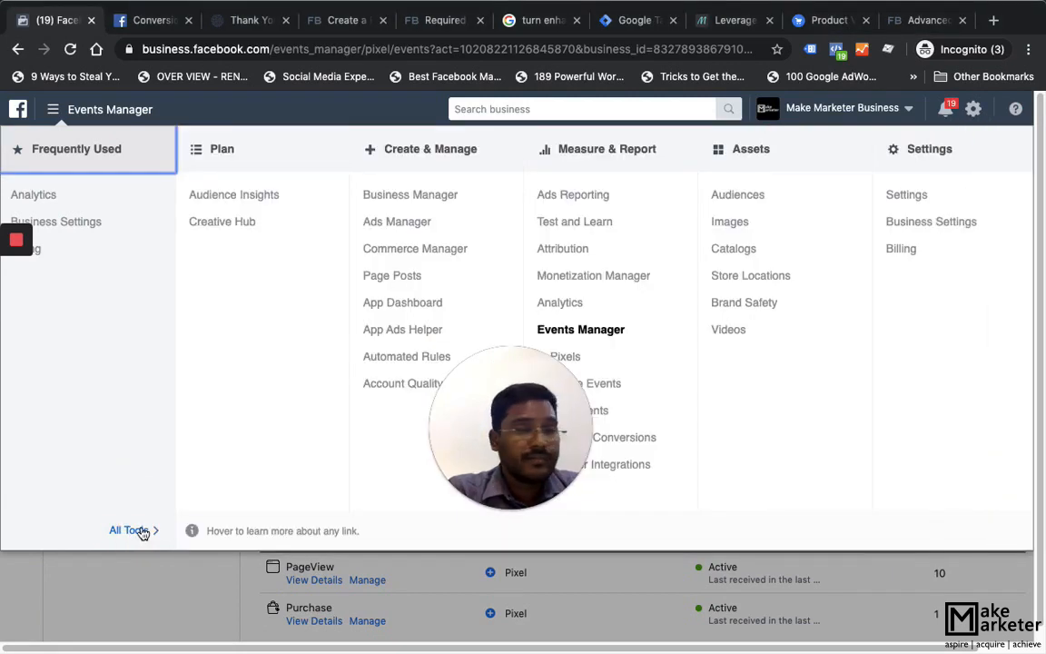
click(396, 220)
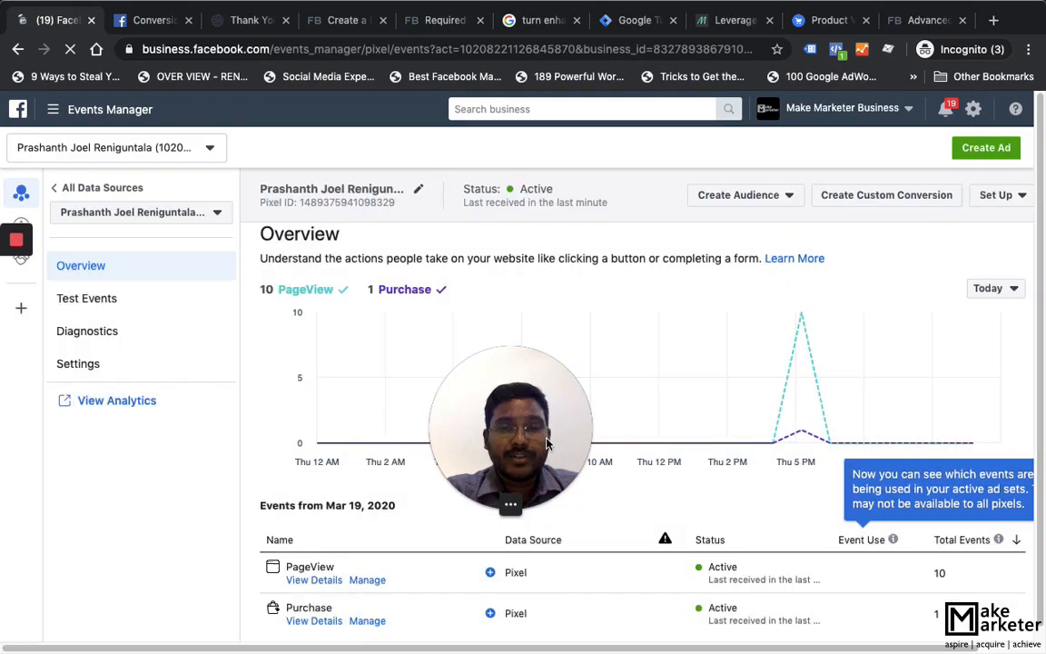
drag(547, 444, 818, 232)
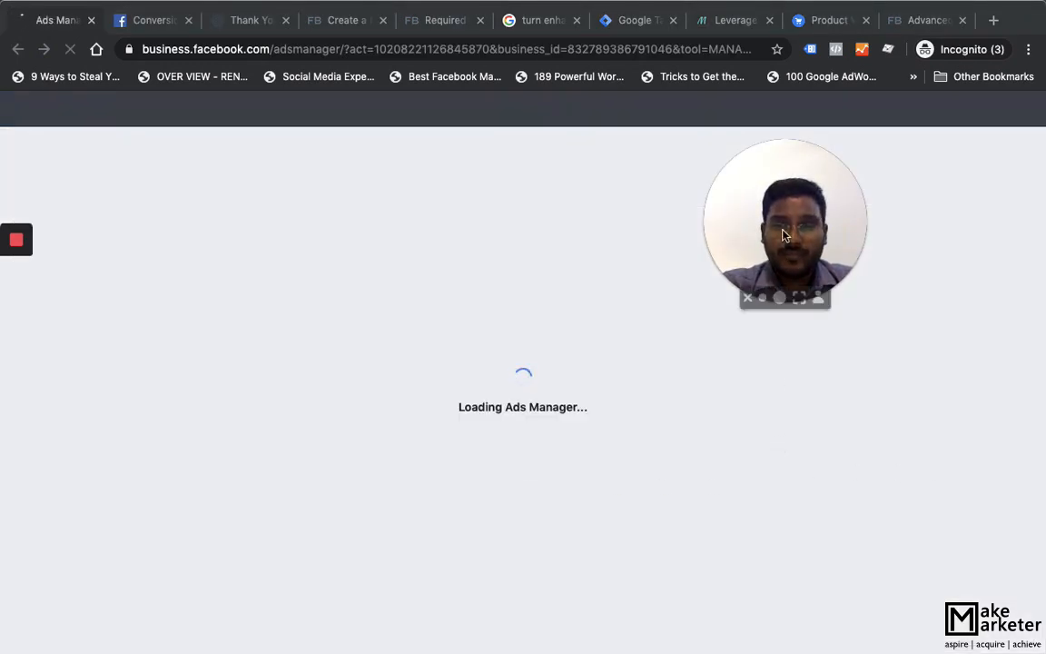
drag(783, 230, 787, 202)
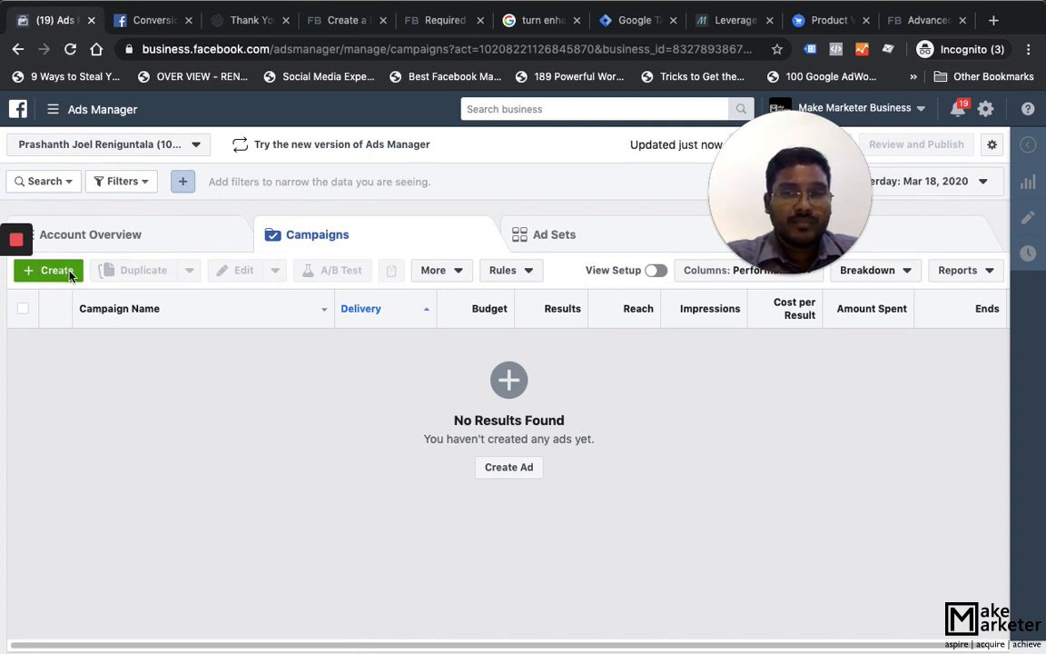
Create a new campaign with the Conversions objective and continue through the ad account setup to the ad set
click(63, 275)
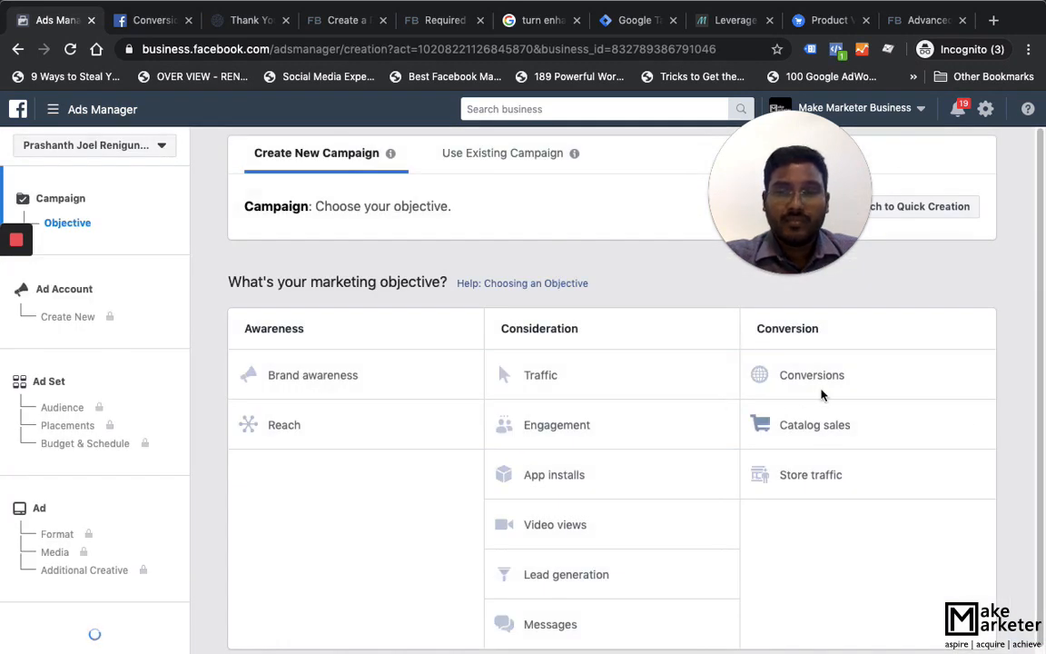
click(822, 380)
click(822, 379)
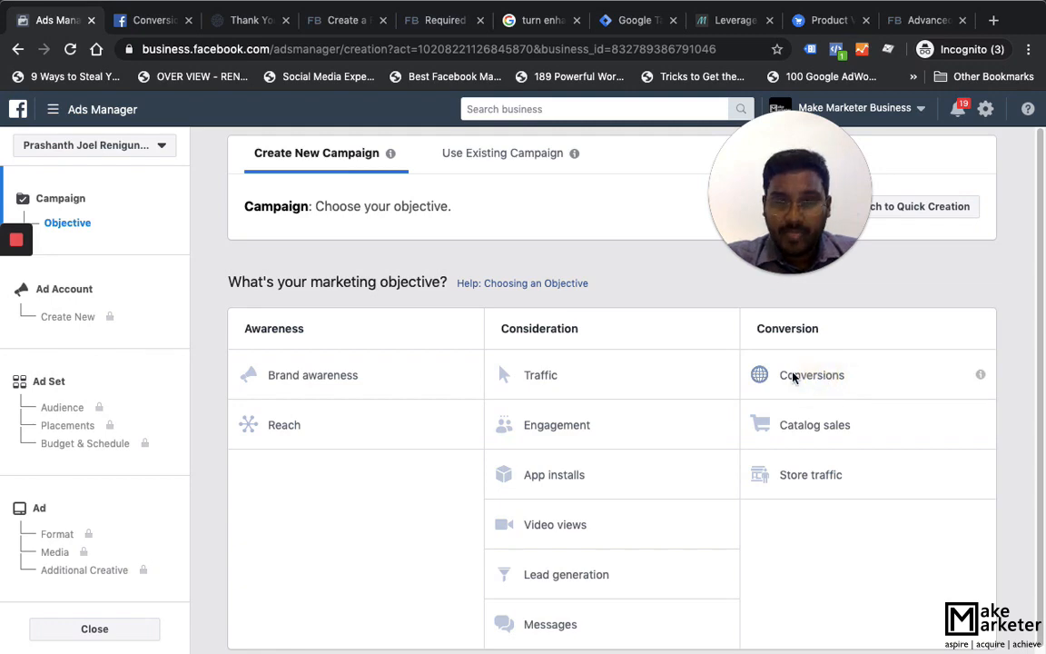
click(792, 375)
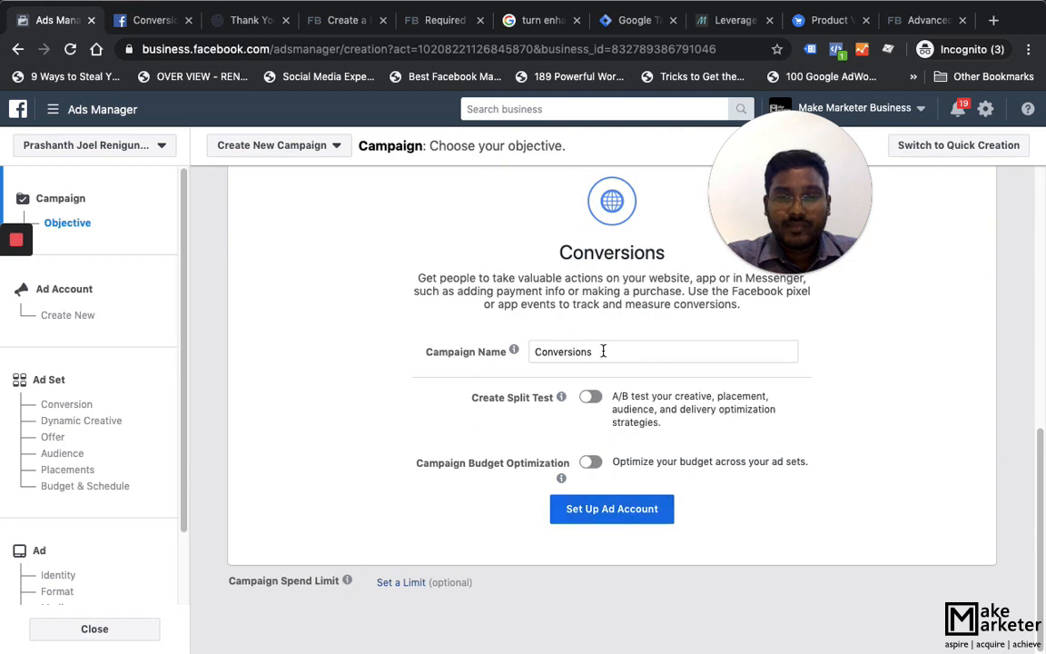
click(624, 513)
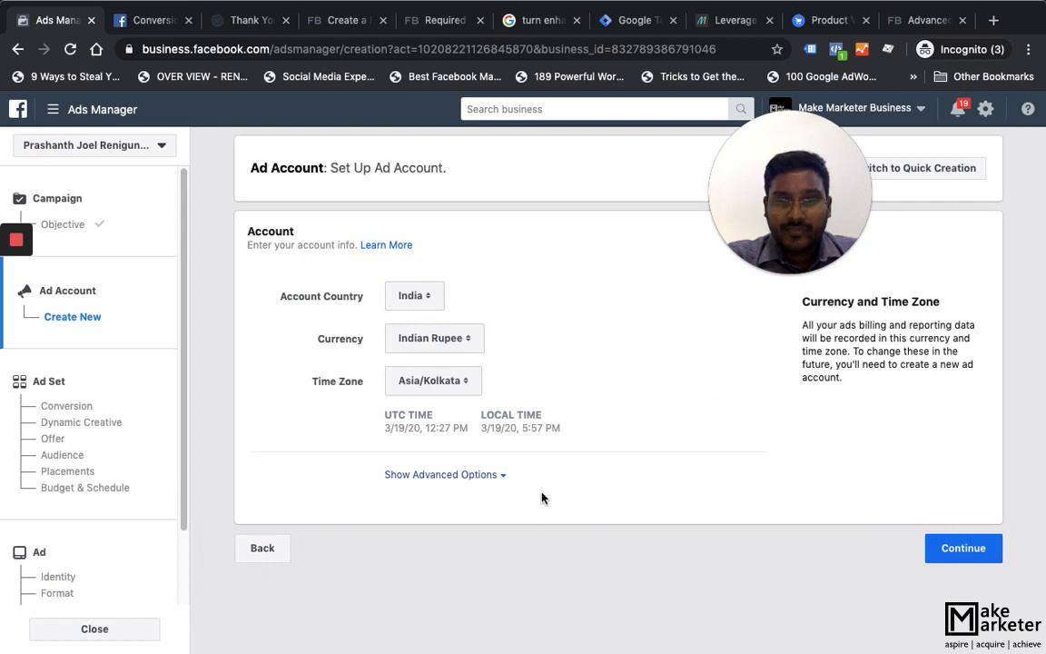
click(970, 552)
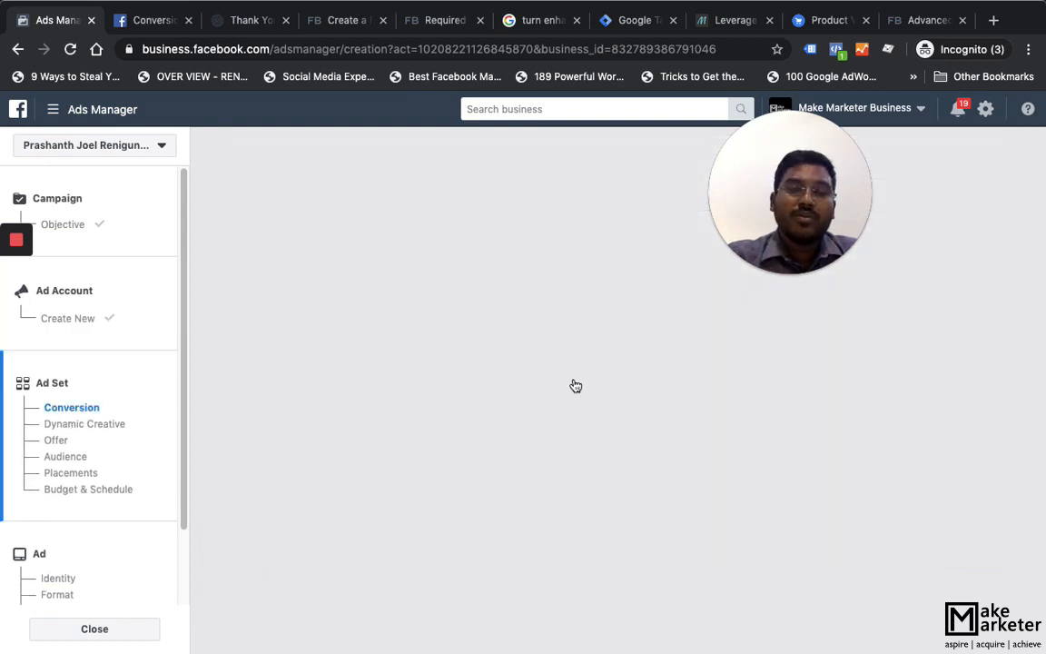
Look through the ad set's audience, placement, and budget and schedule settings, including the advanced delivery type options
scroll(505, 525, down, 5)
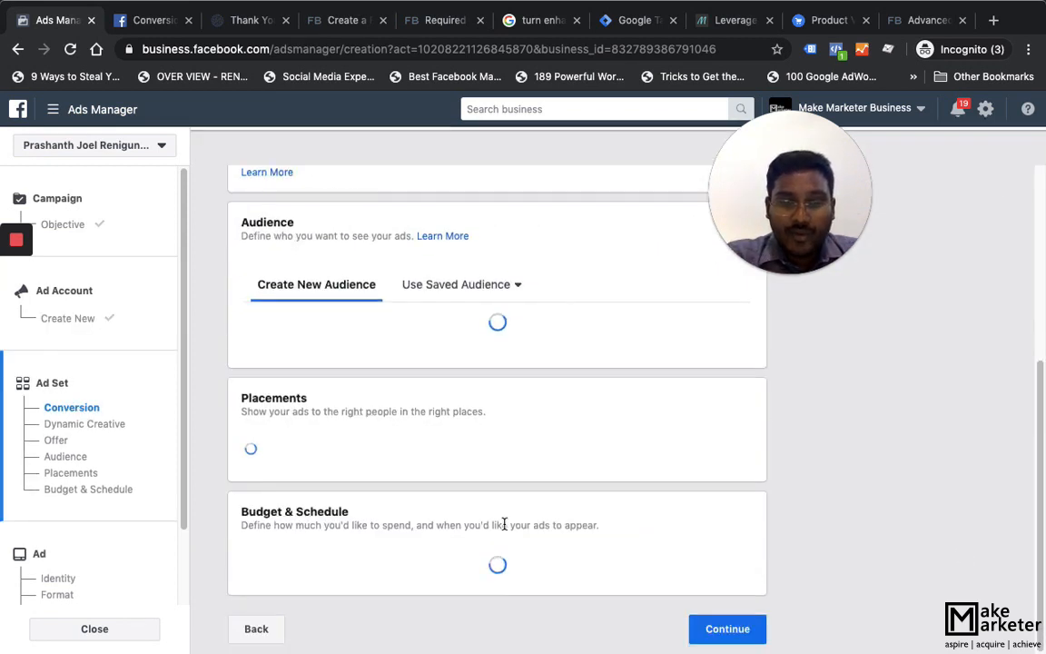
scroll(462, 523, down, 5)
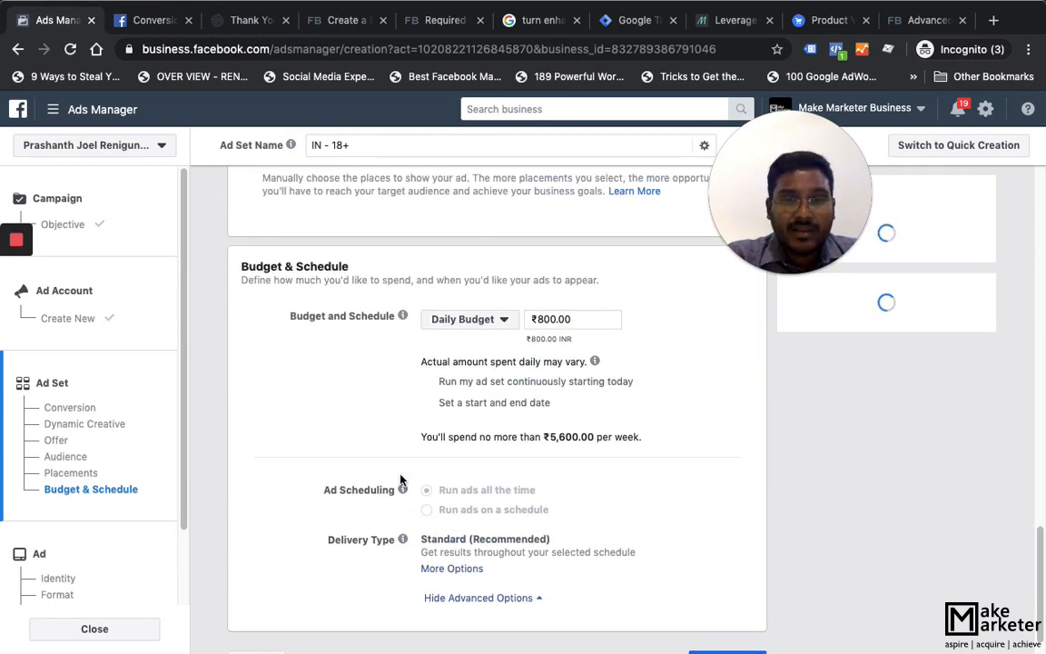
scroll(400, 480, up, 5)
scroll(420, 478, up, 1)
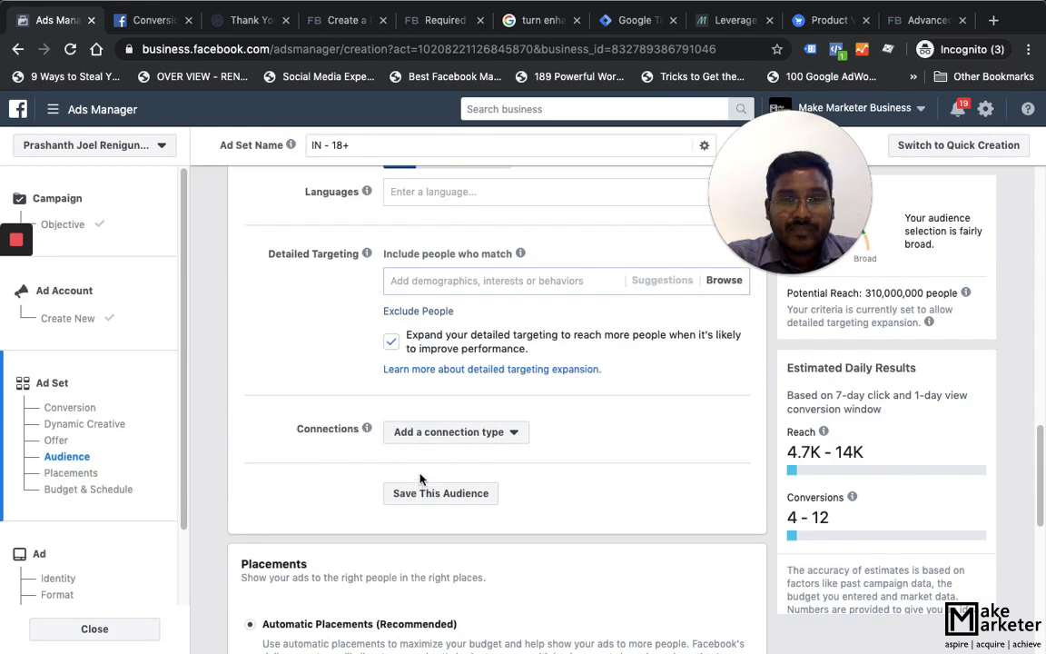
scroll(501, 450, up, 7)
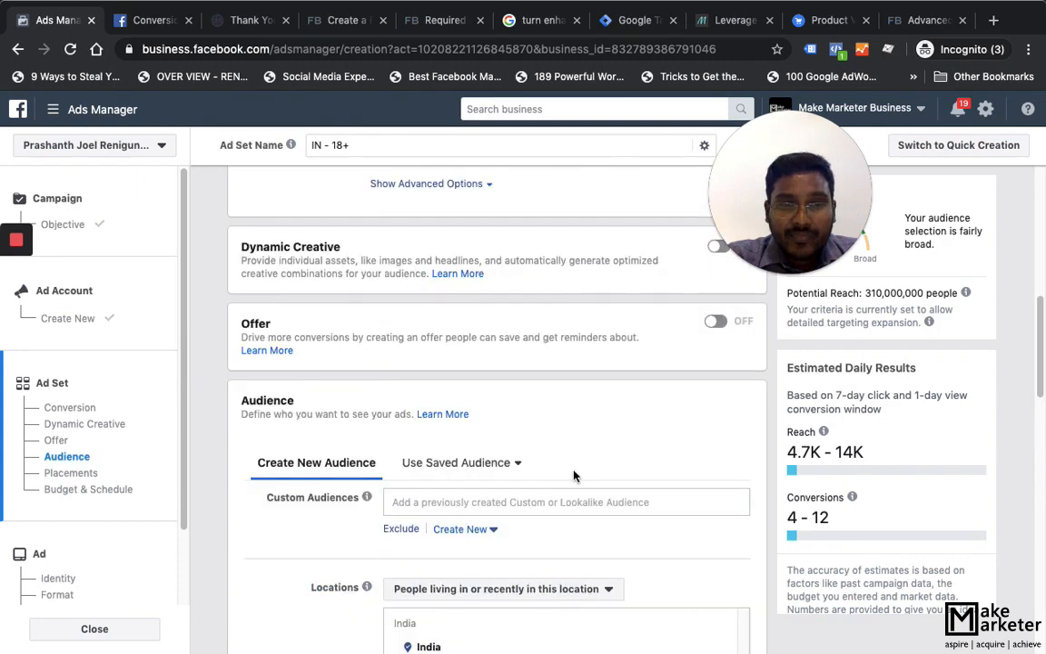
scroll(574, 475, down, 10)
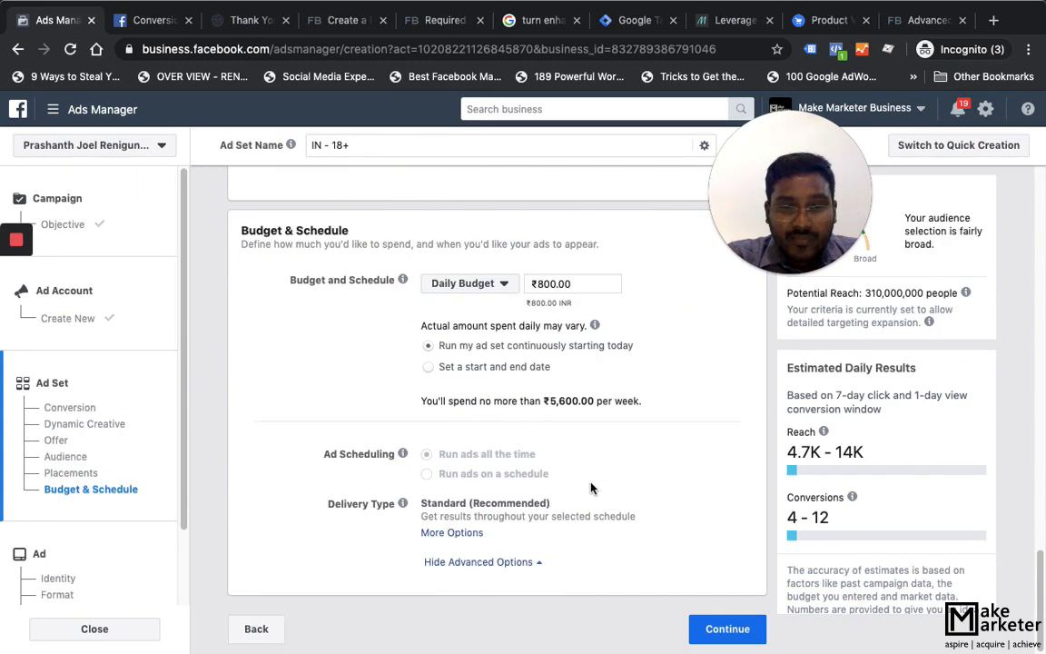
click(460, 533)
click(509, 578)
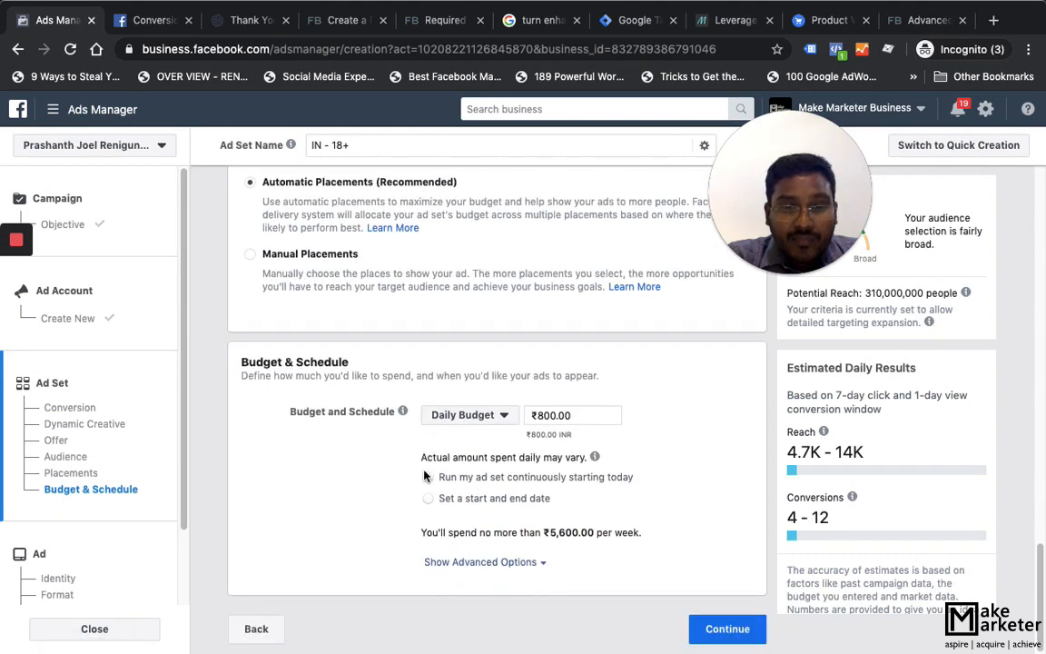
Return to the ad set's conversion settings and view the choices for Optimization for Ad Delivery
scroll(432, 498, up, 3)
scroll(433, 490, up, 2)
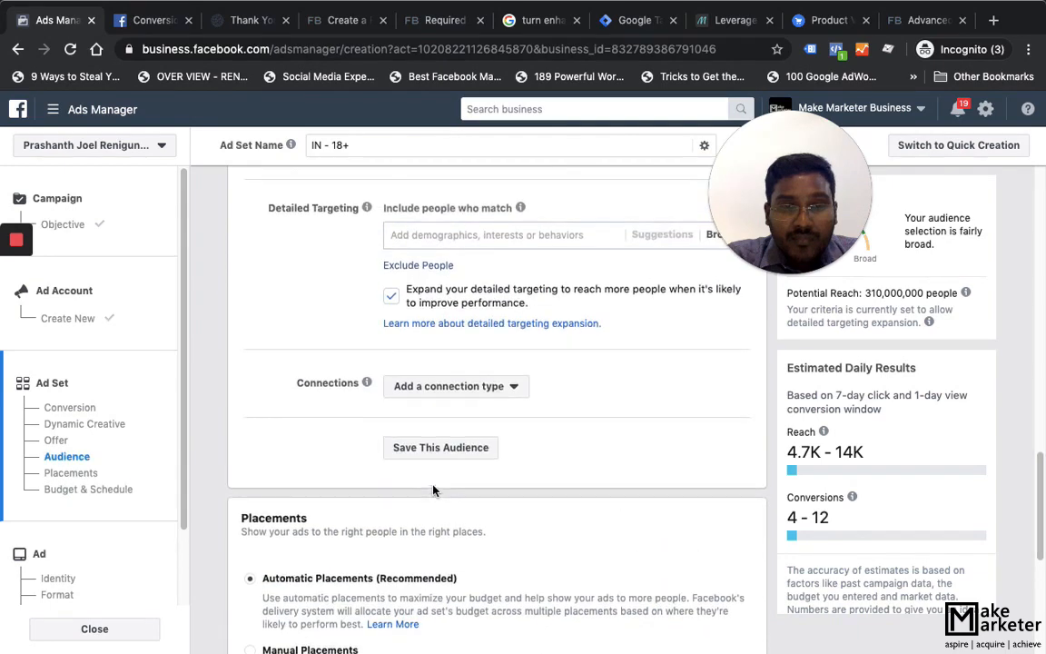
scroll(433, 491, up, 2)
scroll(583, 523, up, 5)
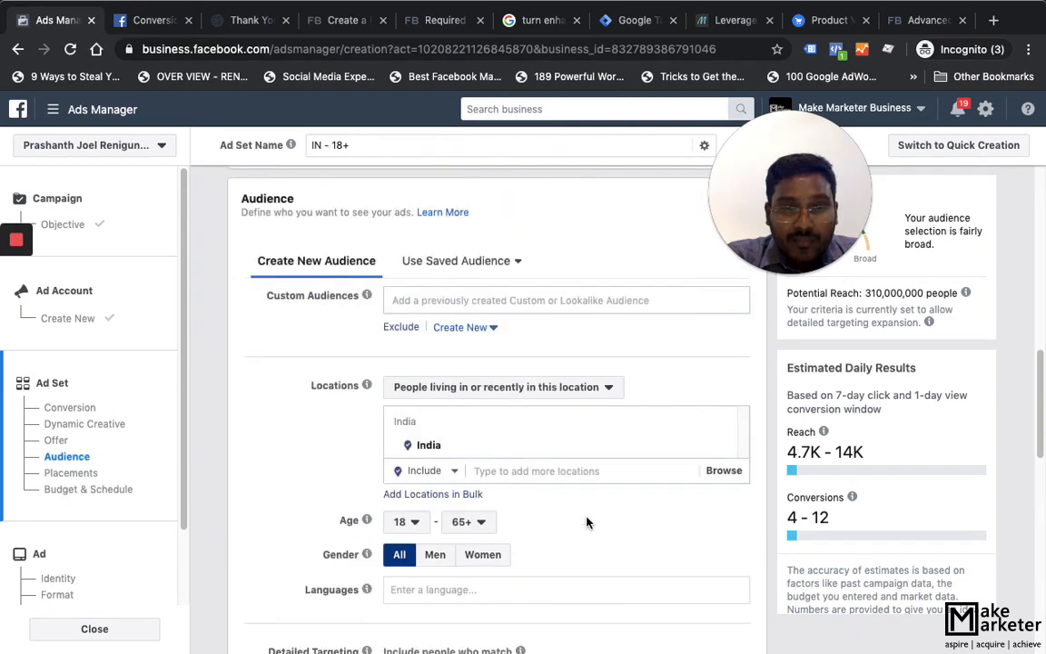
scroll(587, 522, up, 5)
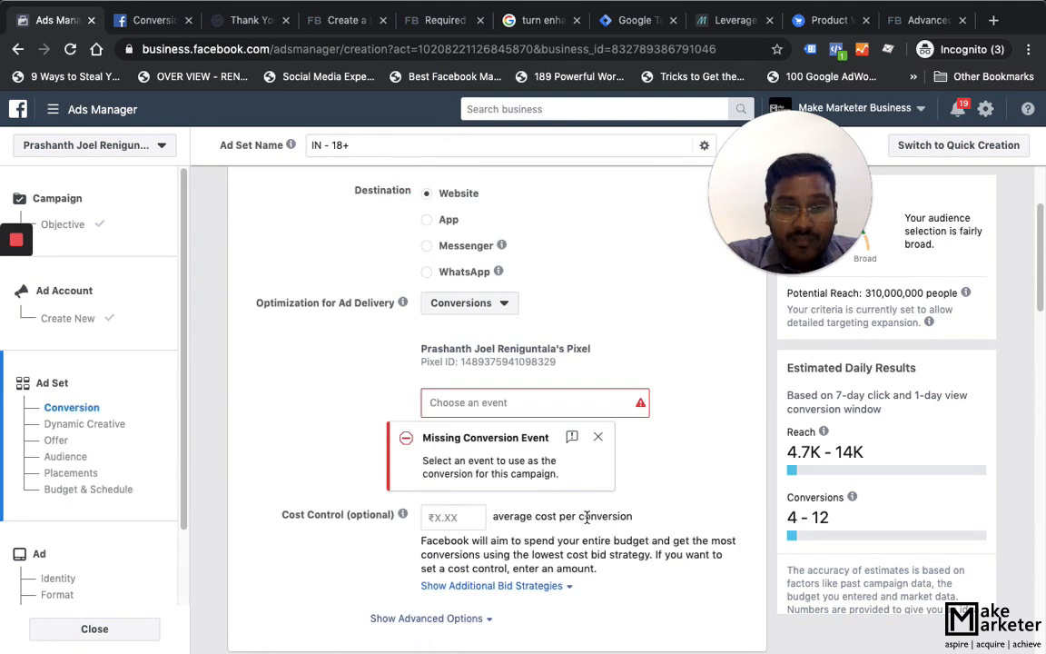
click(501, 303)
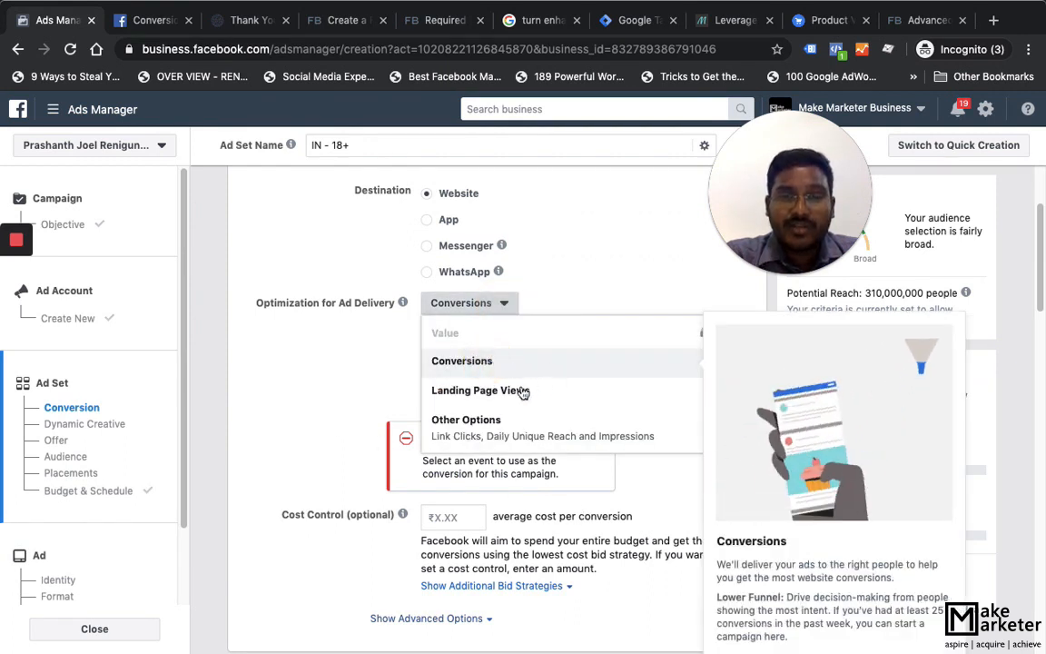
Keep ad delivery optimized for Conversions, choose the Purchase more than 1000 custom conversion as the event, and dismiss the inactive-conversion notice
click(495, 366)
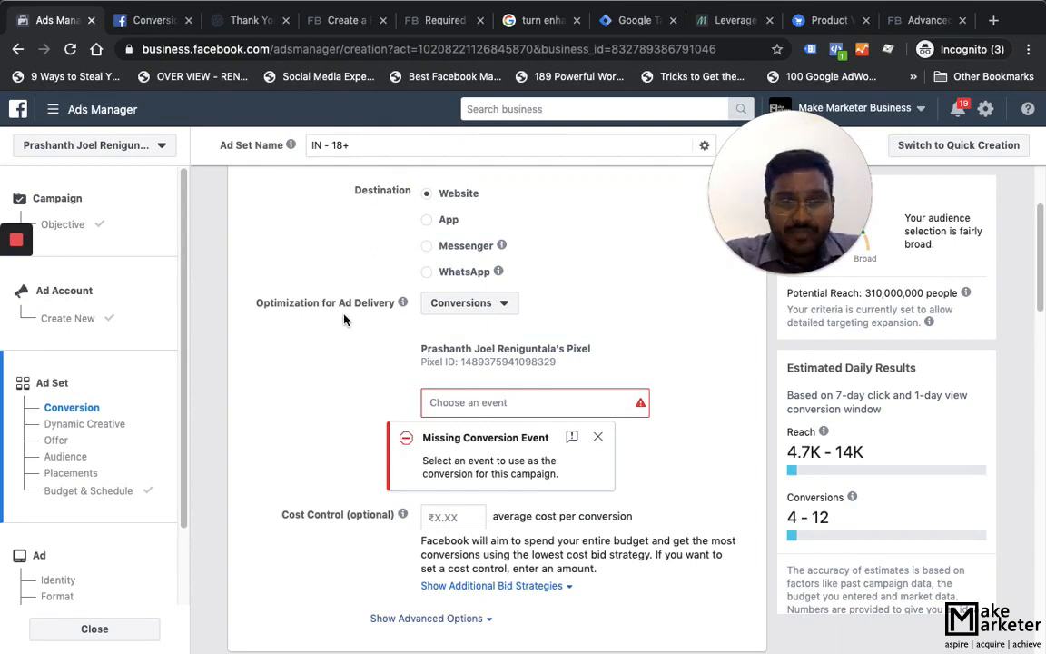
click(515, 406)
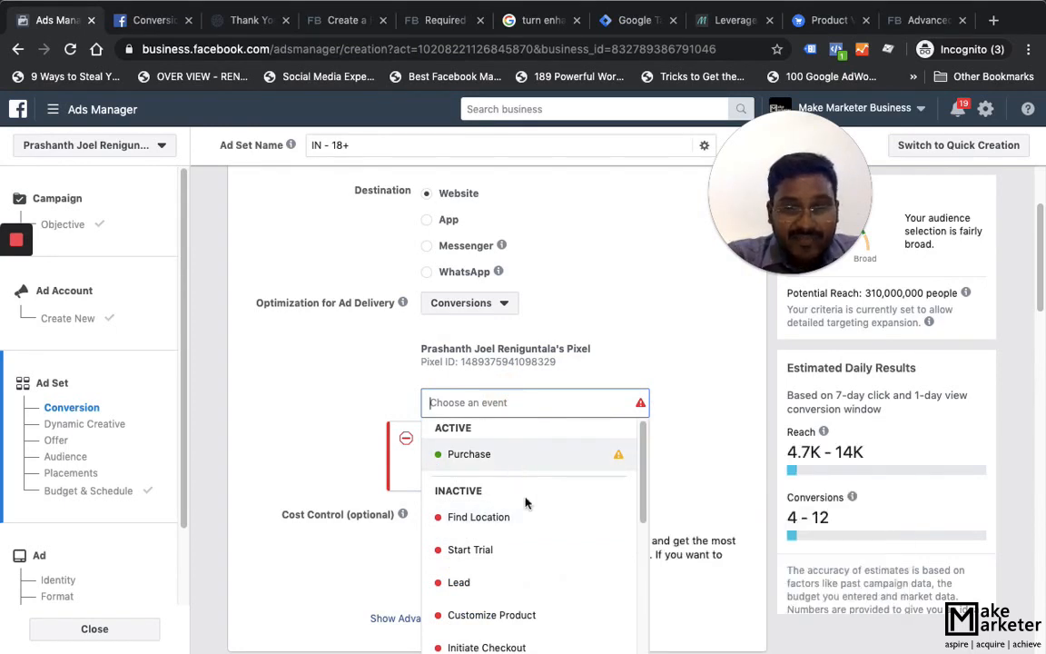
scroll(529, 504, down, 5)
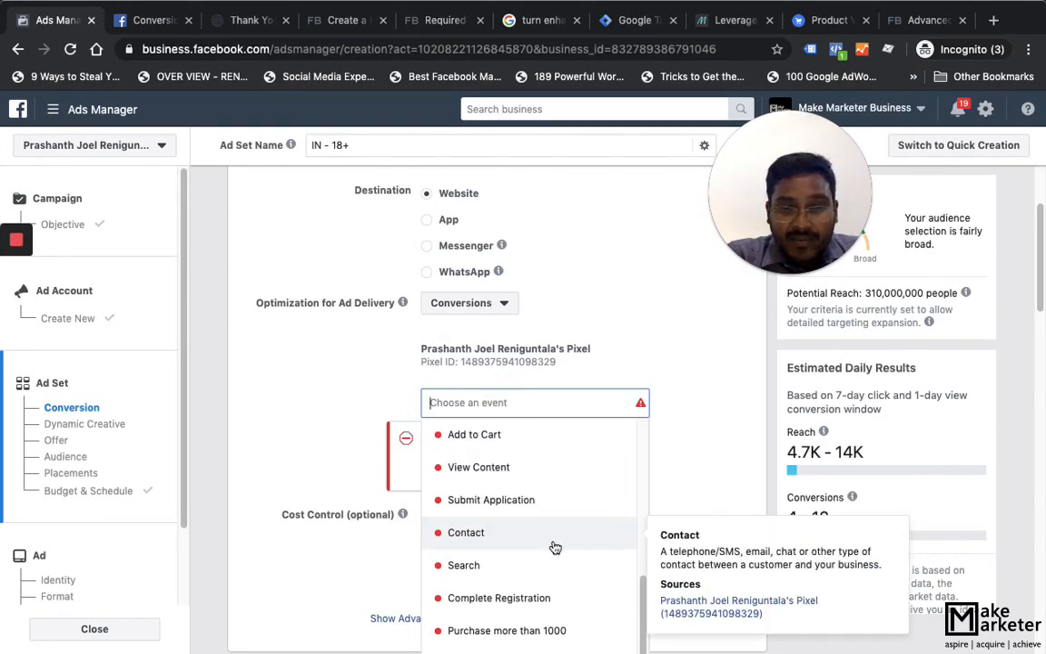
click(556, 639)
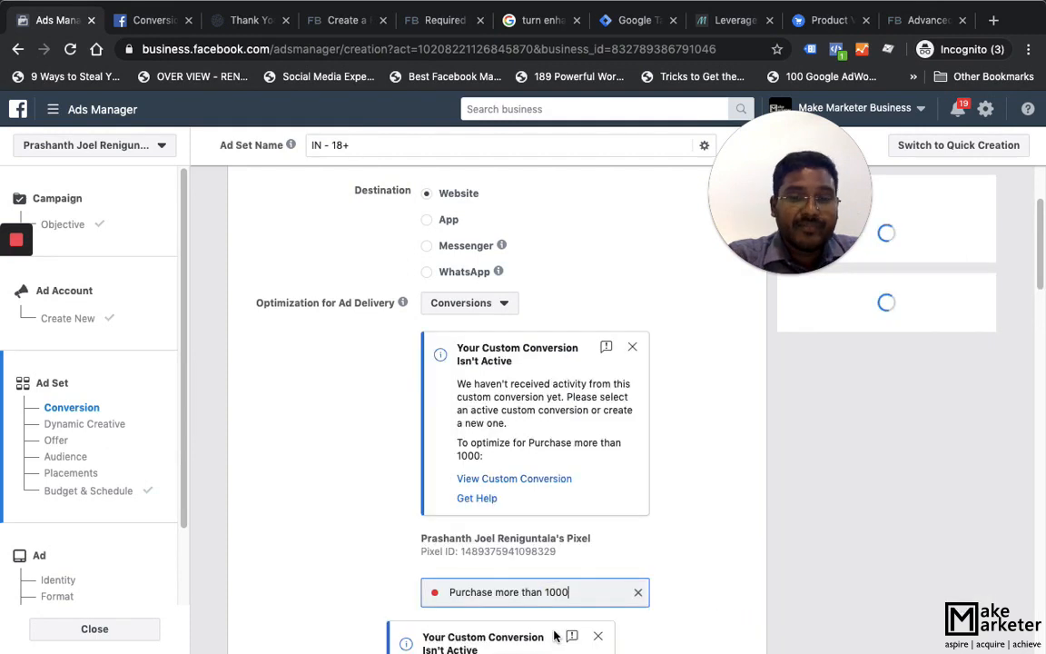
click(634, 346)
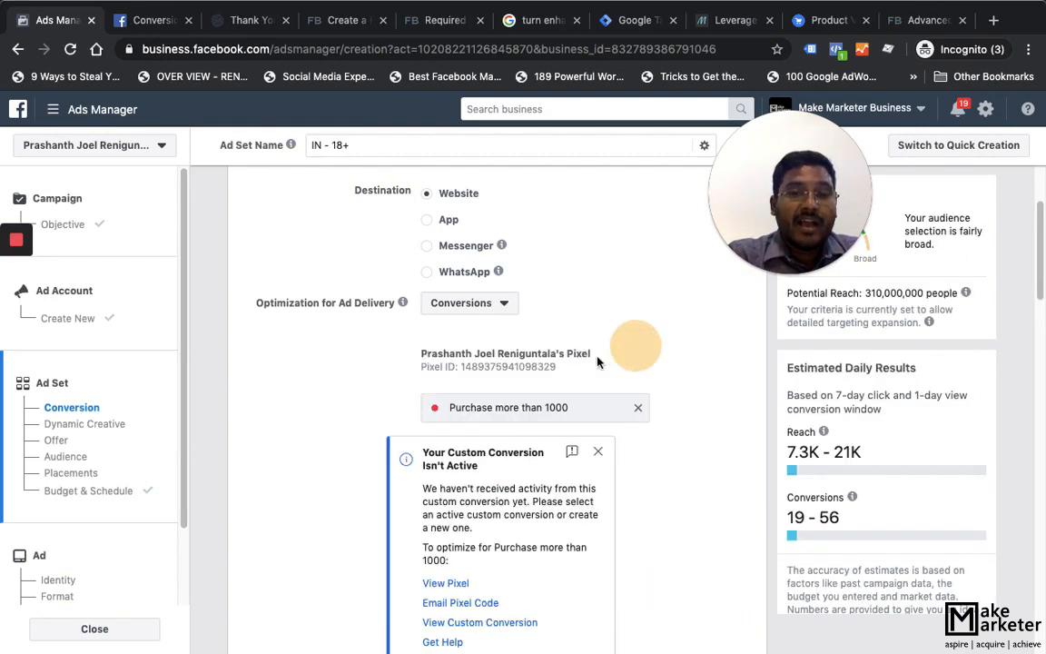
click(500, 409)
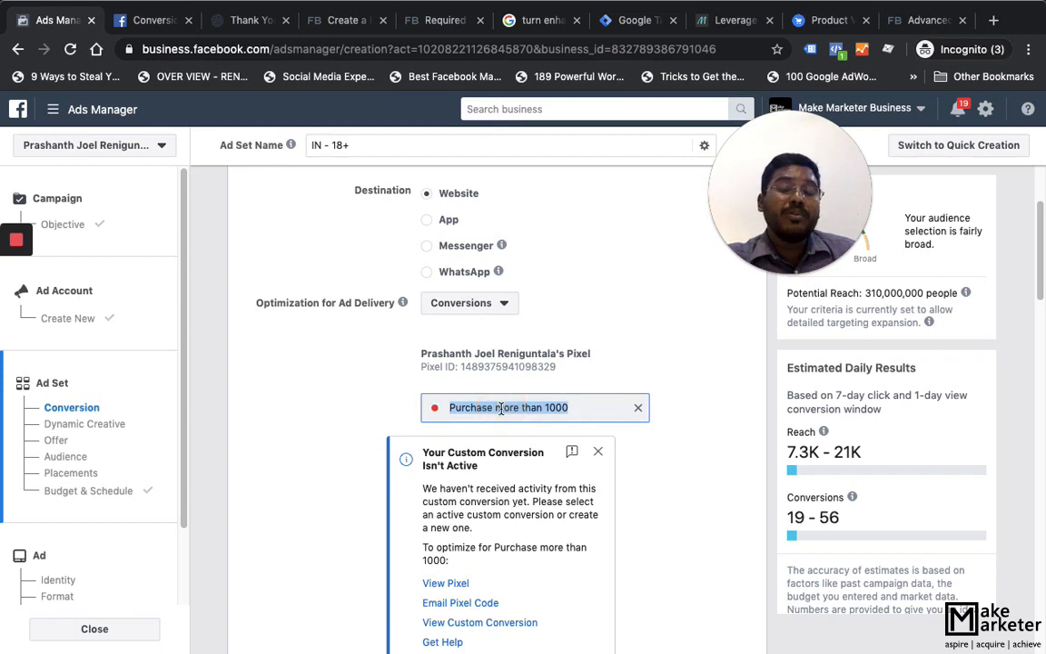
click(511, 408)
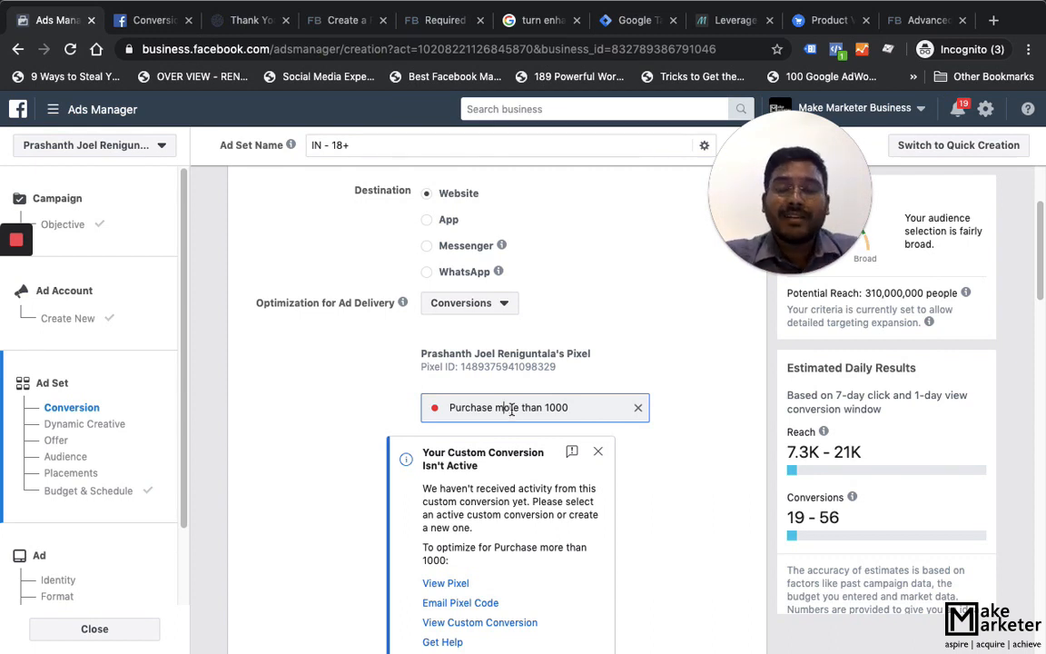
click(491, 408)
click(543, 408)
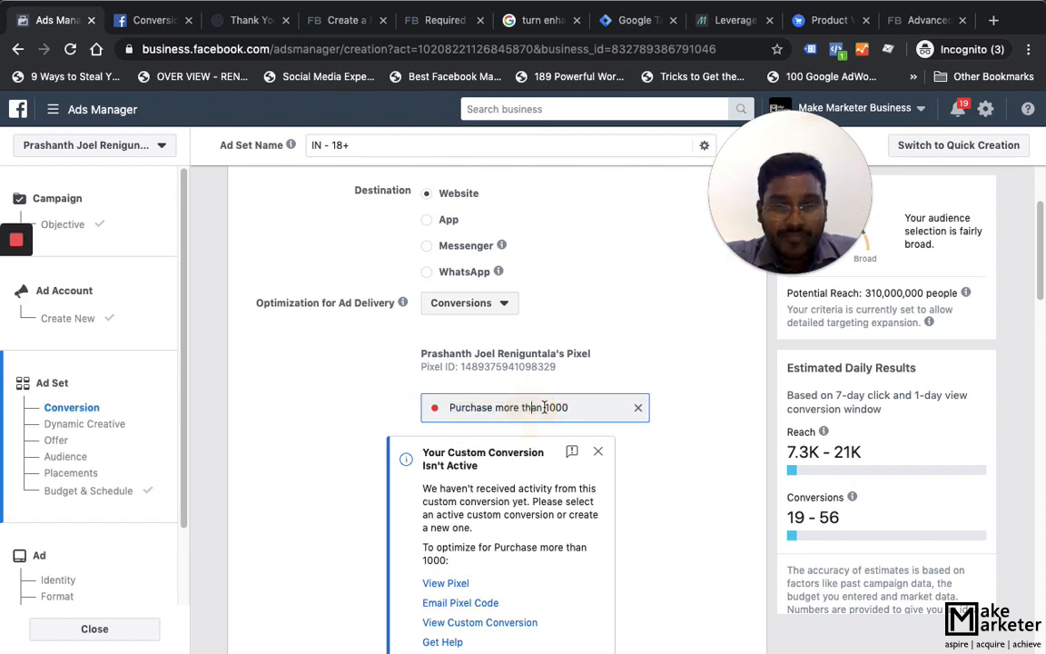
click(544, 408)
click(571, 408)
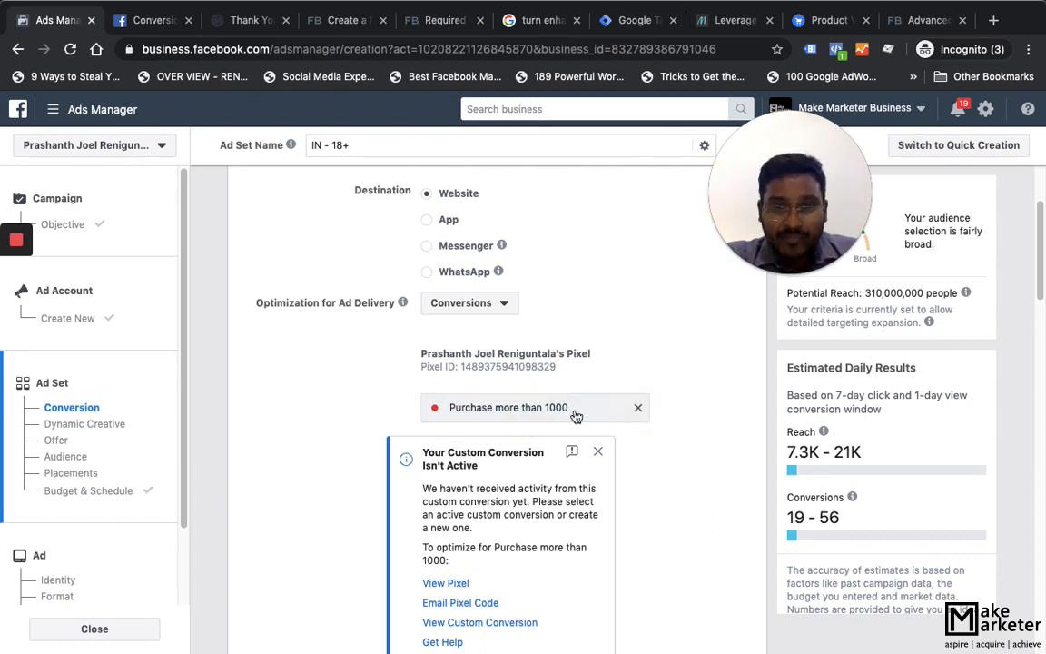
Clear the ad set's conversion event and reselect the Purchase more than 1000 custom conversion
click(638, 407)
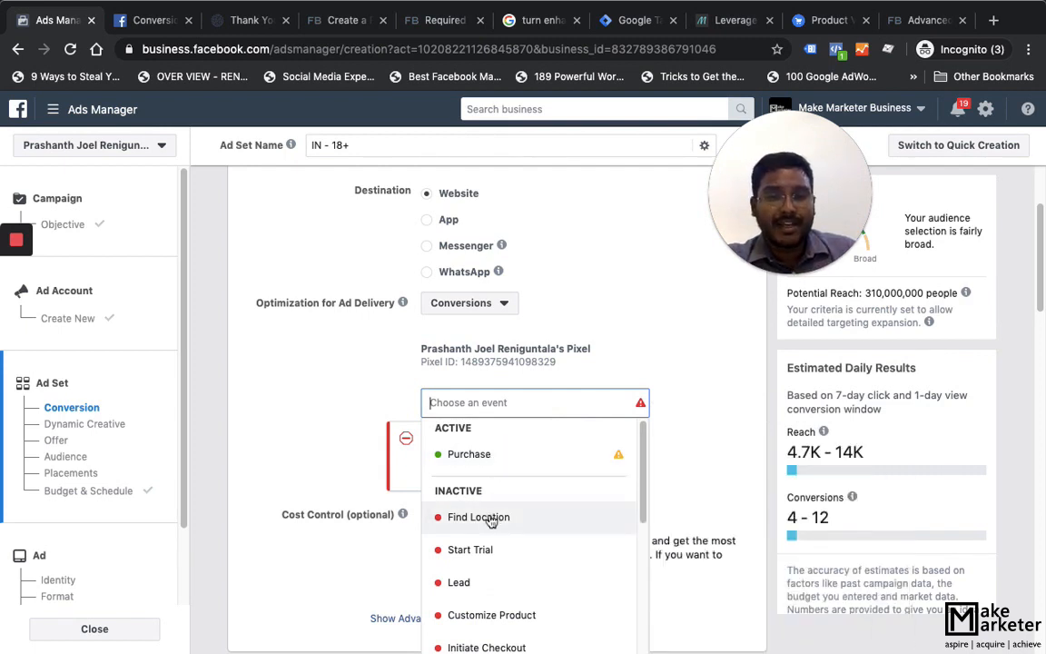
scroll(493, 532, down, 6)
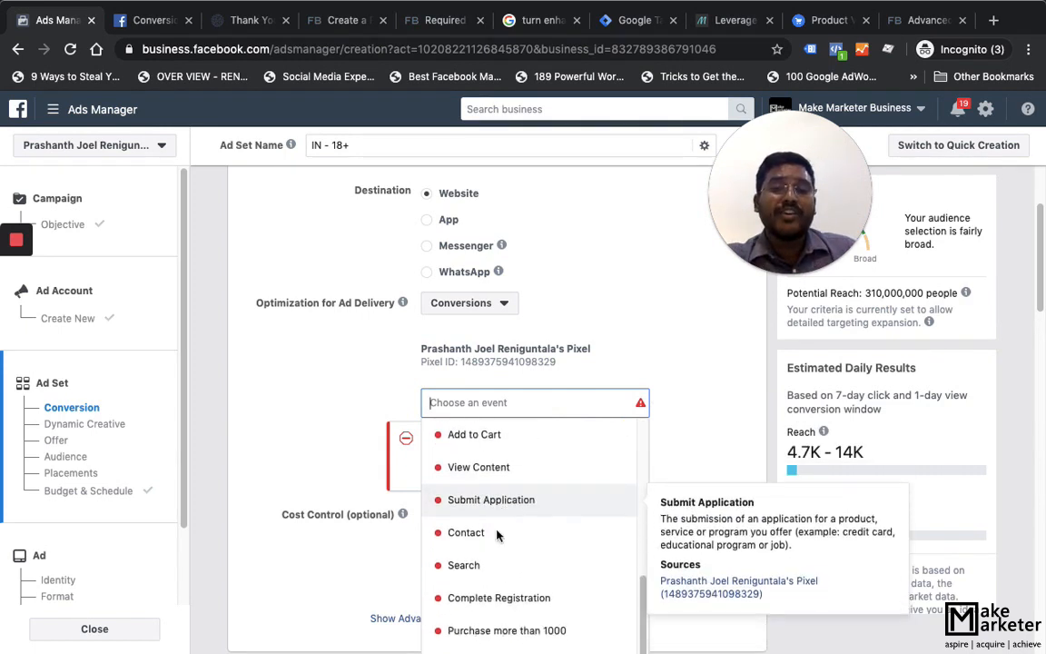
click(520, 639)
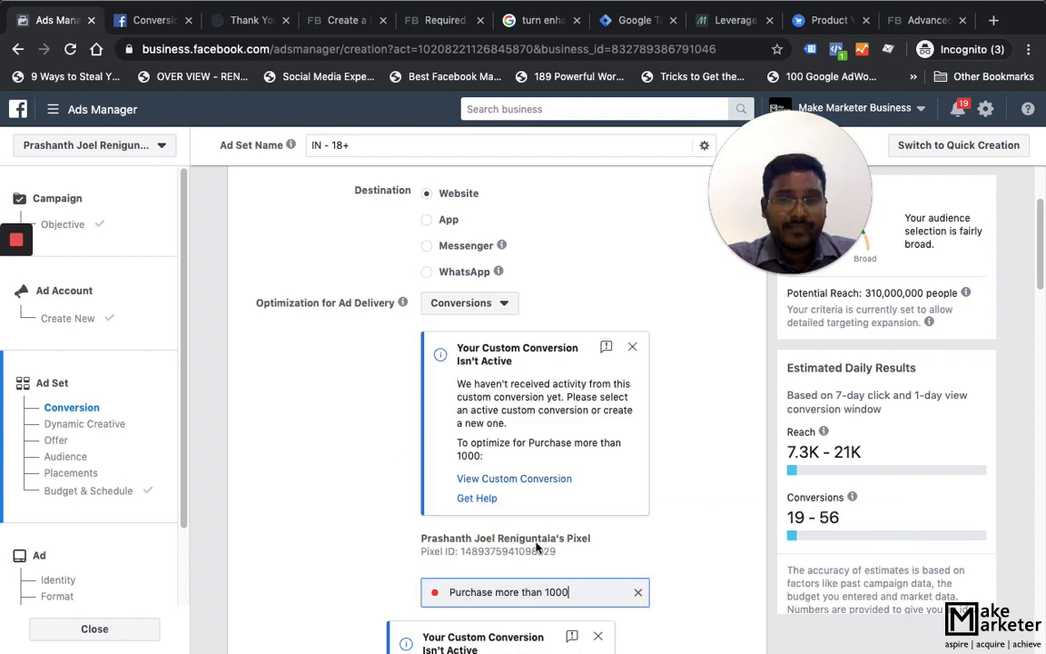